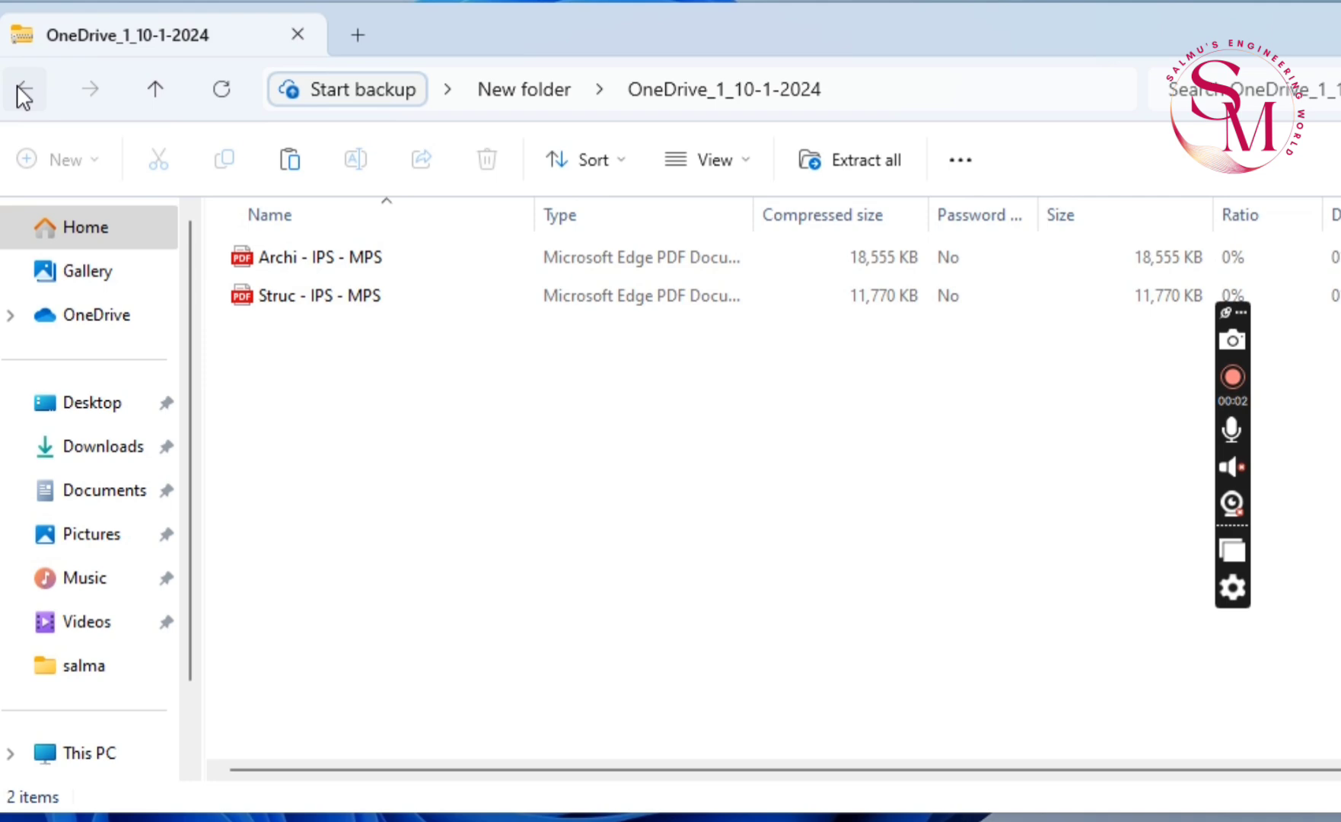
Extract the OneDrive_1_10-1-2024 zip archive into New folder on the Desktop
left_click(16, 85)
right_click(339, 257)
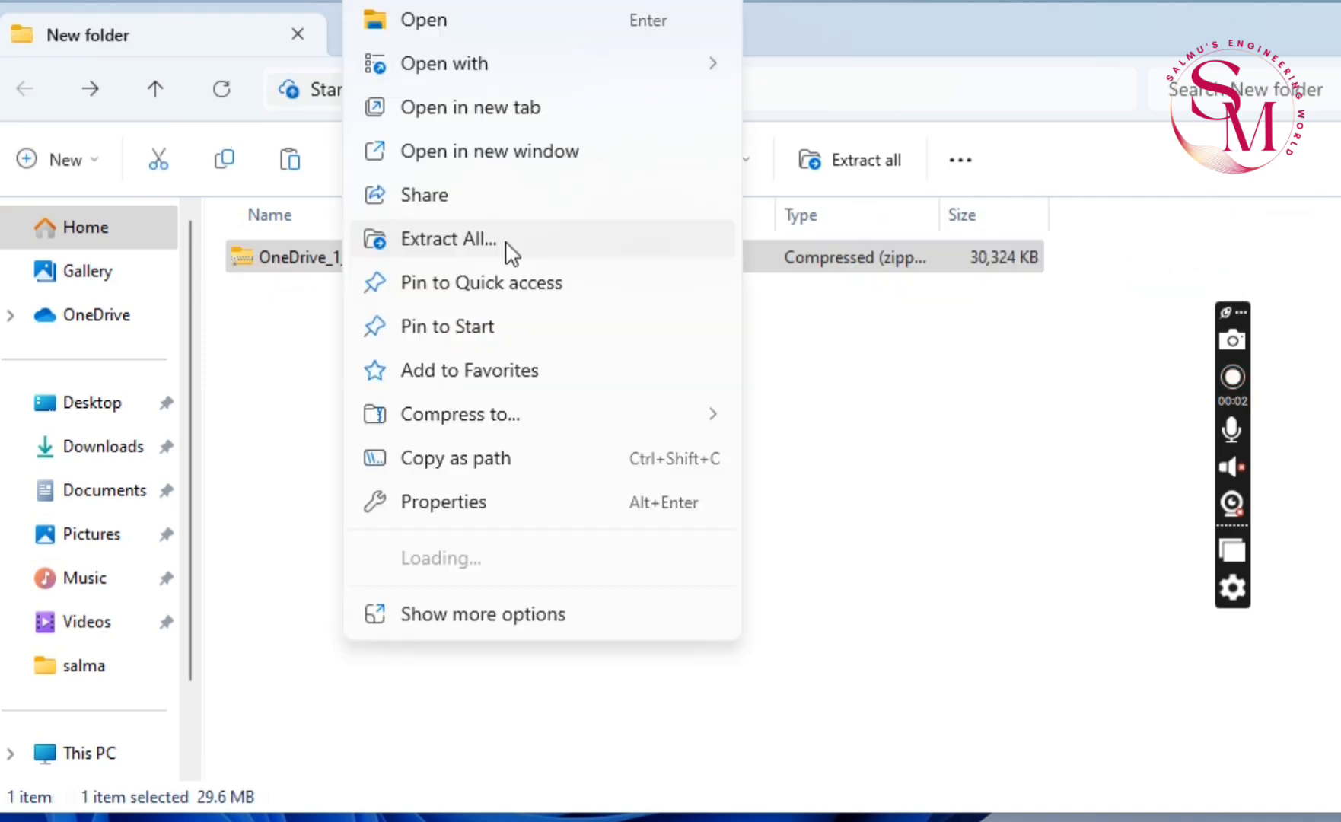
left_click(508, 243)
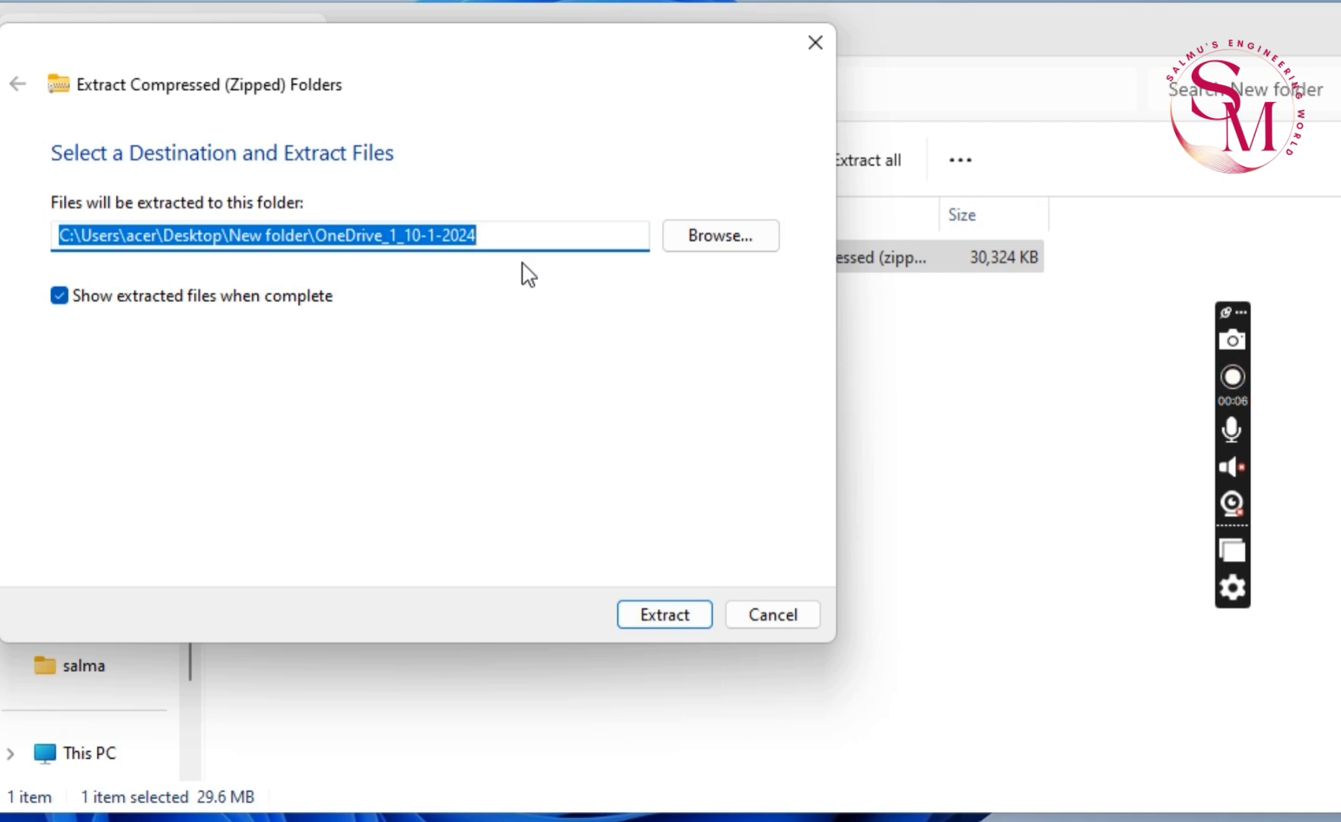
left_click(737, 242)
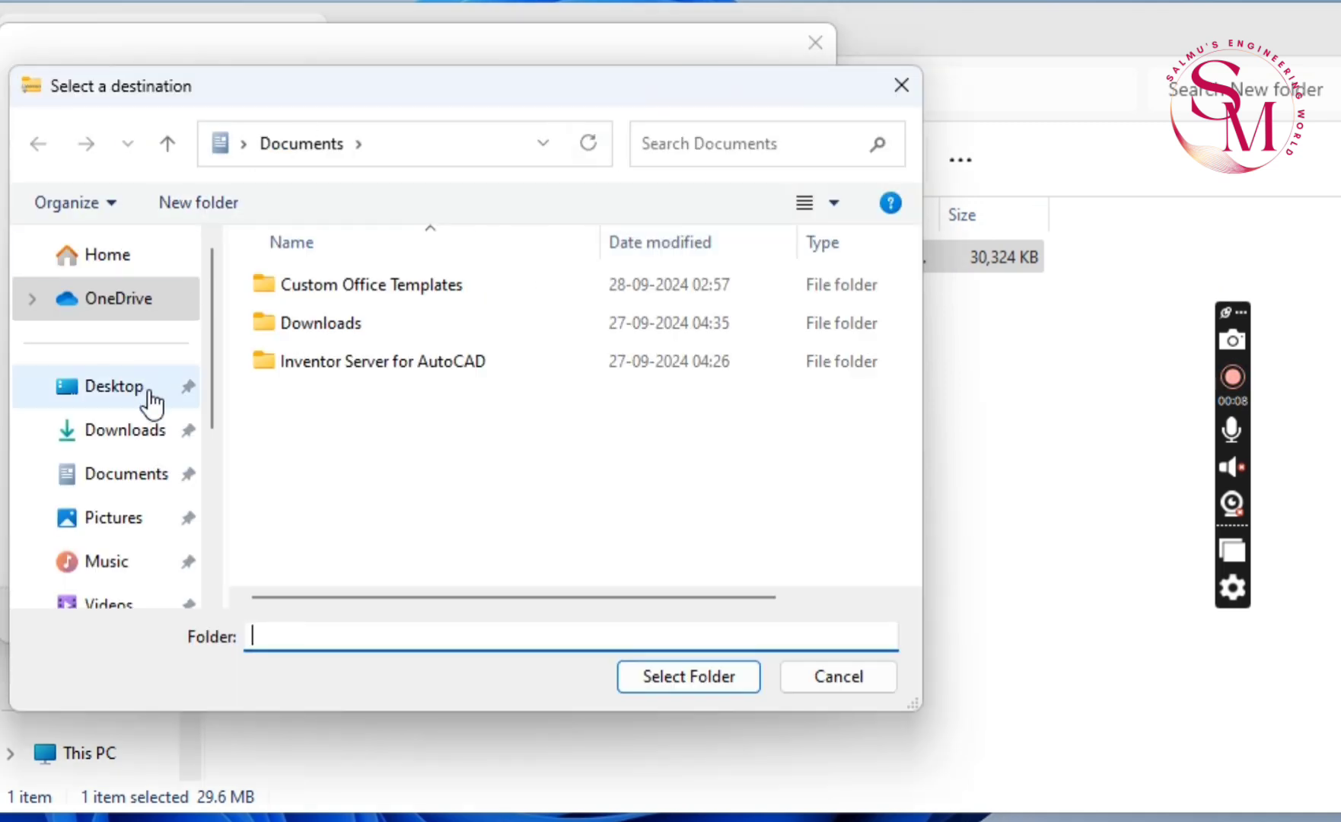
left_click(150, 396)
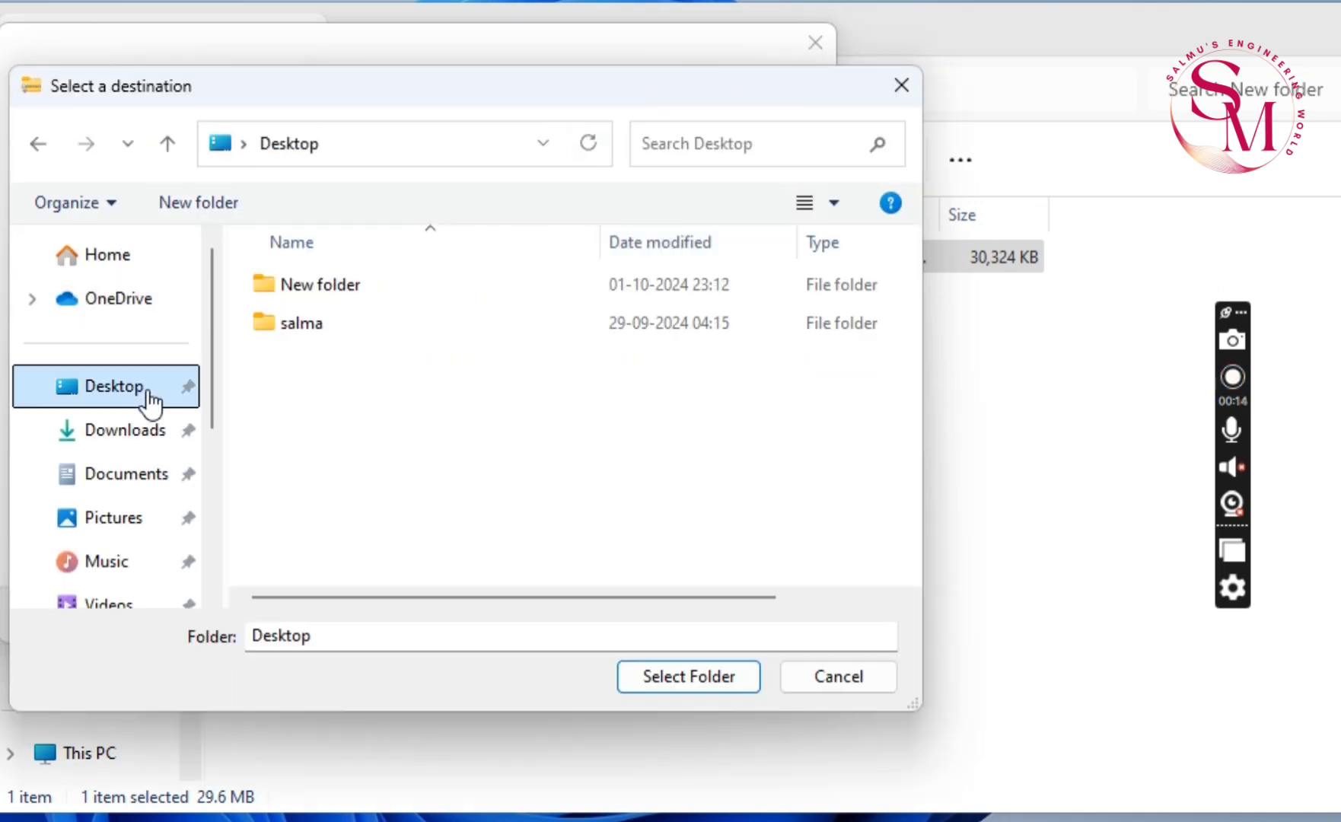
double_click(320, 287)
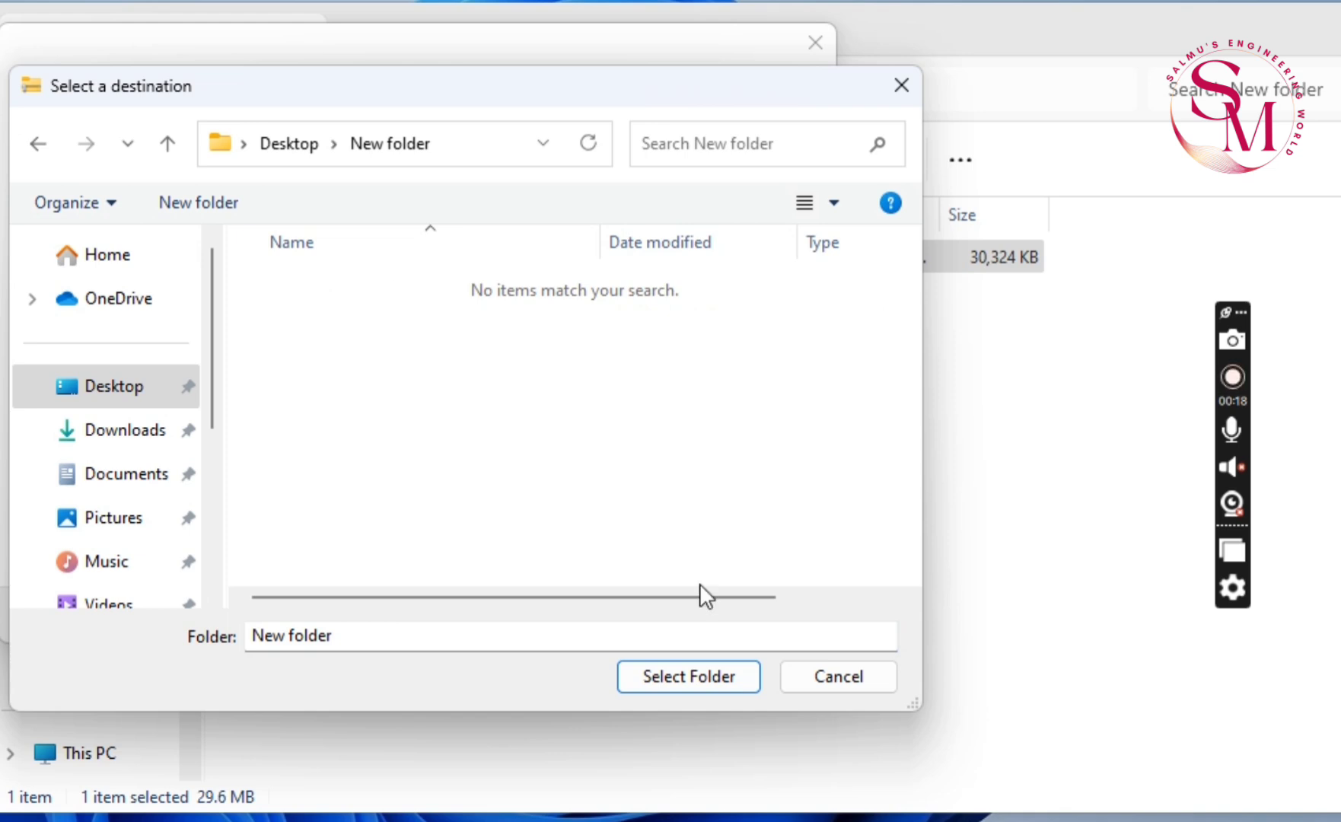
left_click(665, 677)
left_click(684, 622)
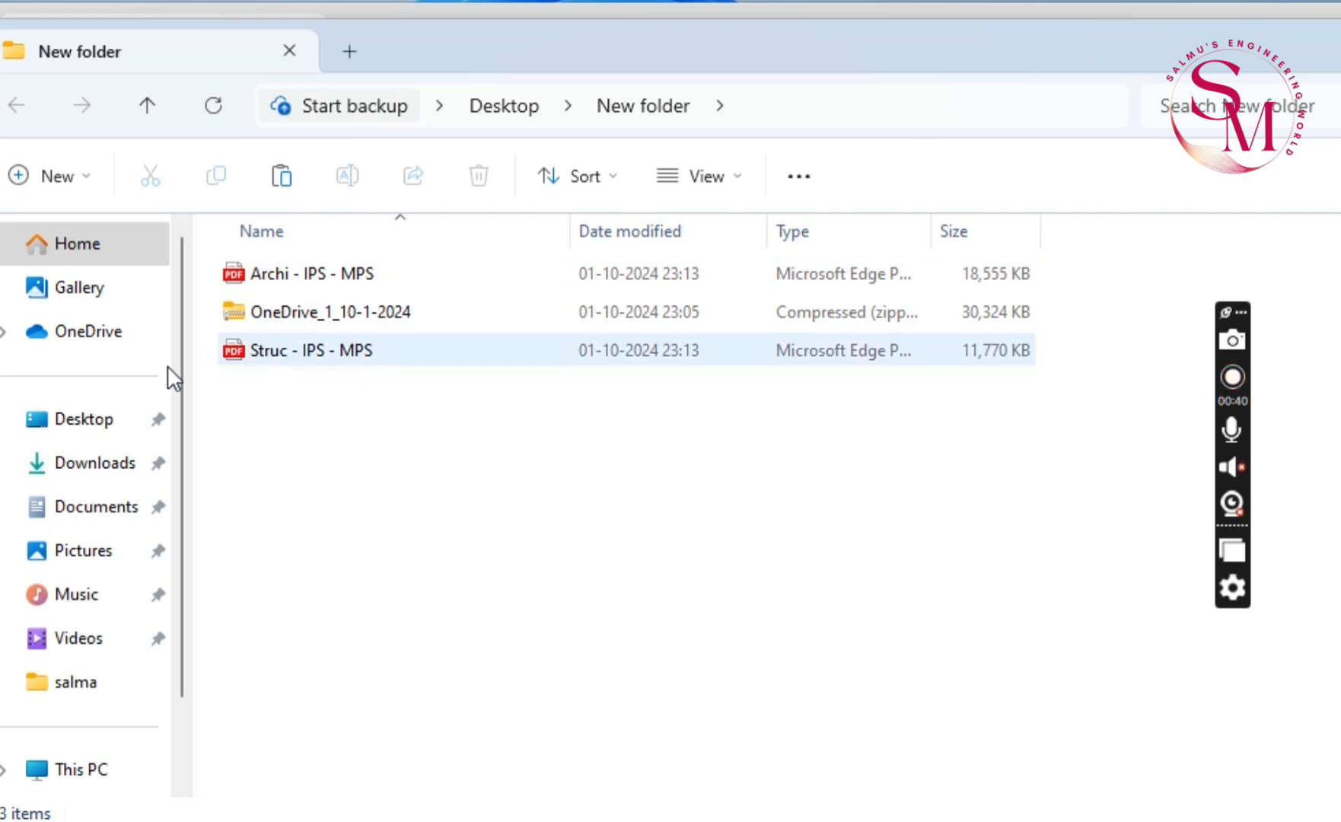
Check the PDF files inside the OneDrive_1_10-1-2024 archive and return to New folder
left_click(283, 280)
double_click(305, 314)
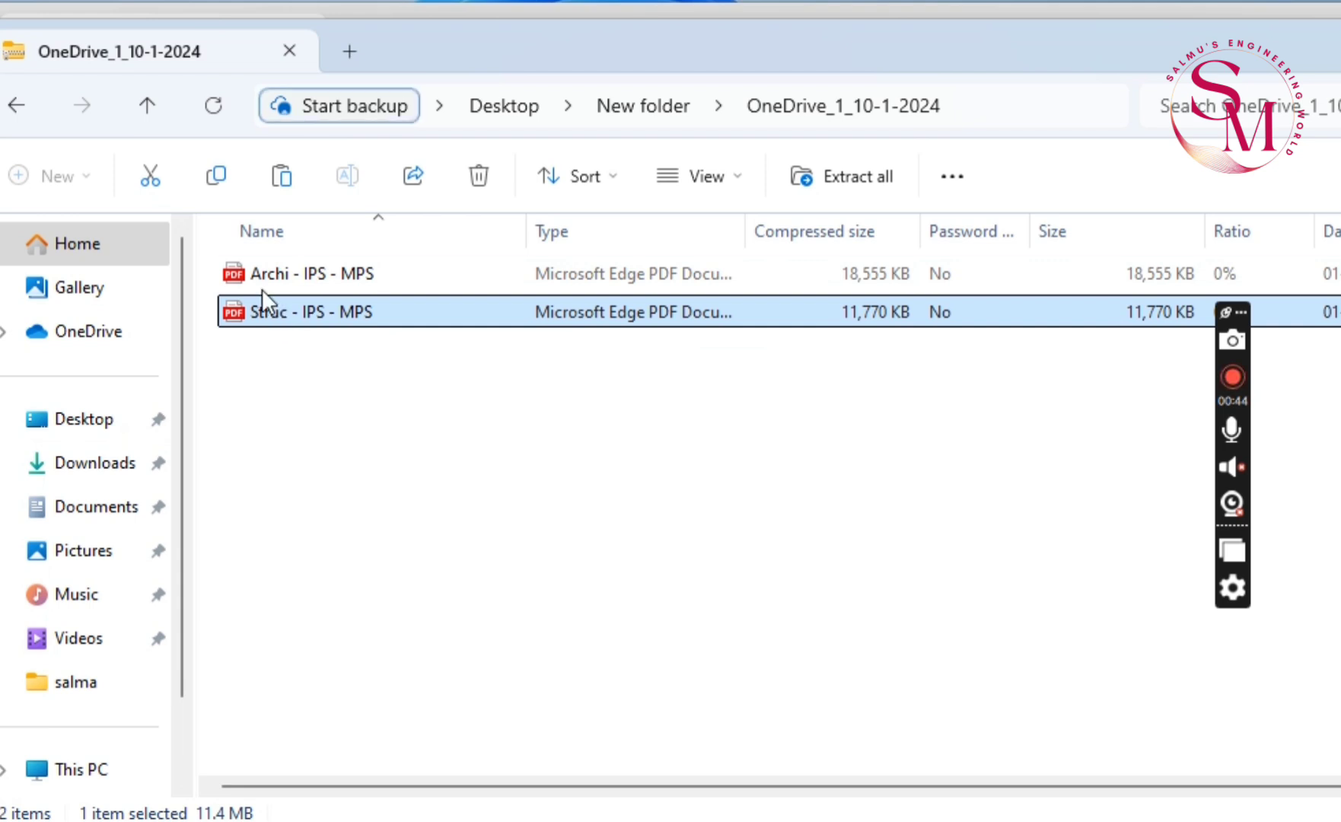
left_click(260, 283)
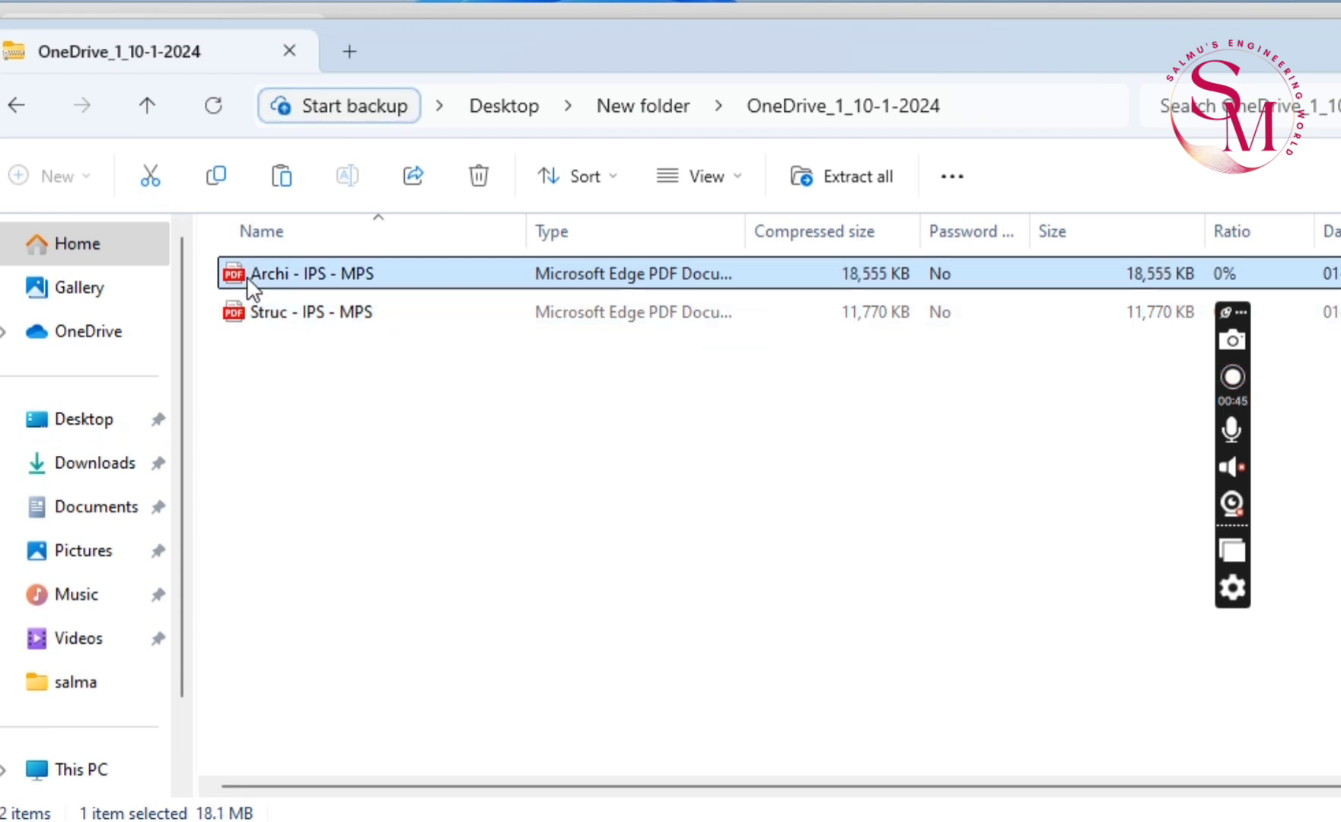
left_click(26, 106)
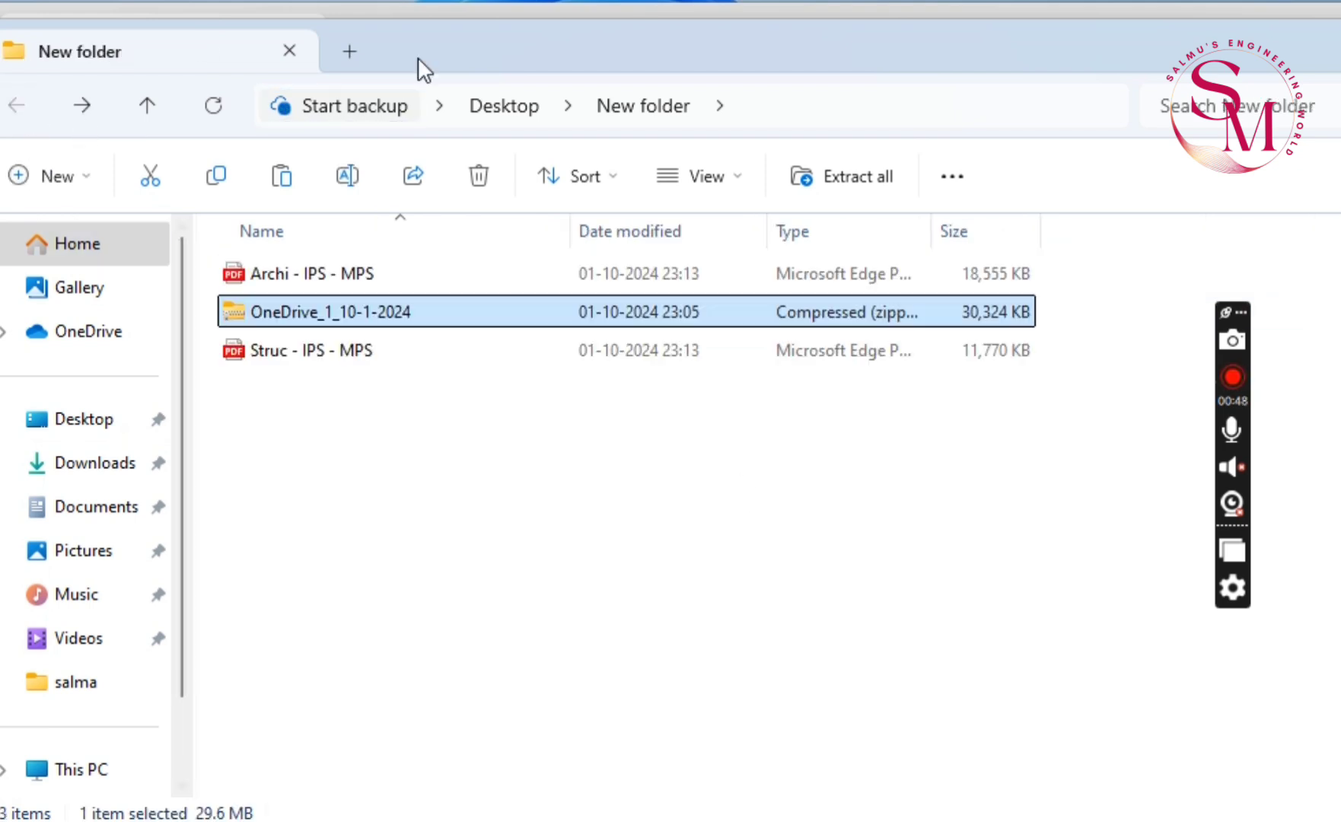
left_click(1233, 377)
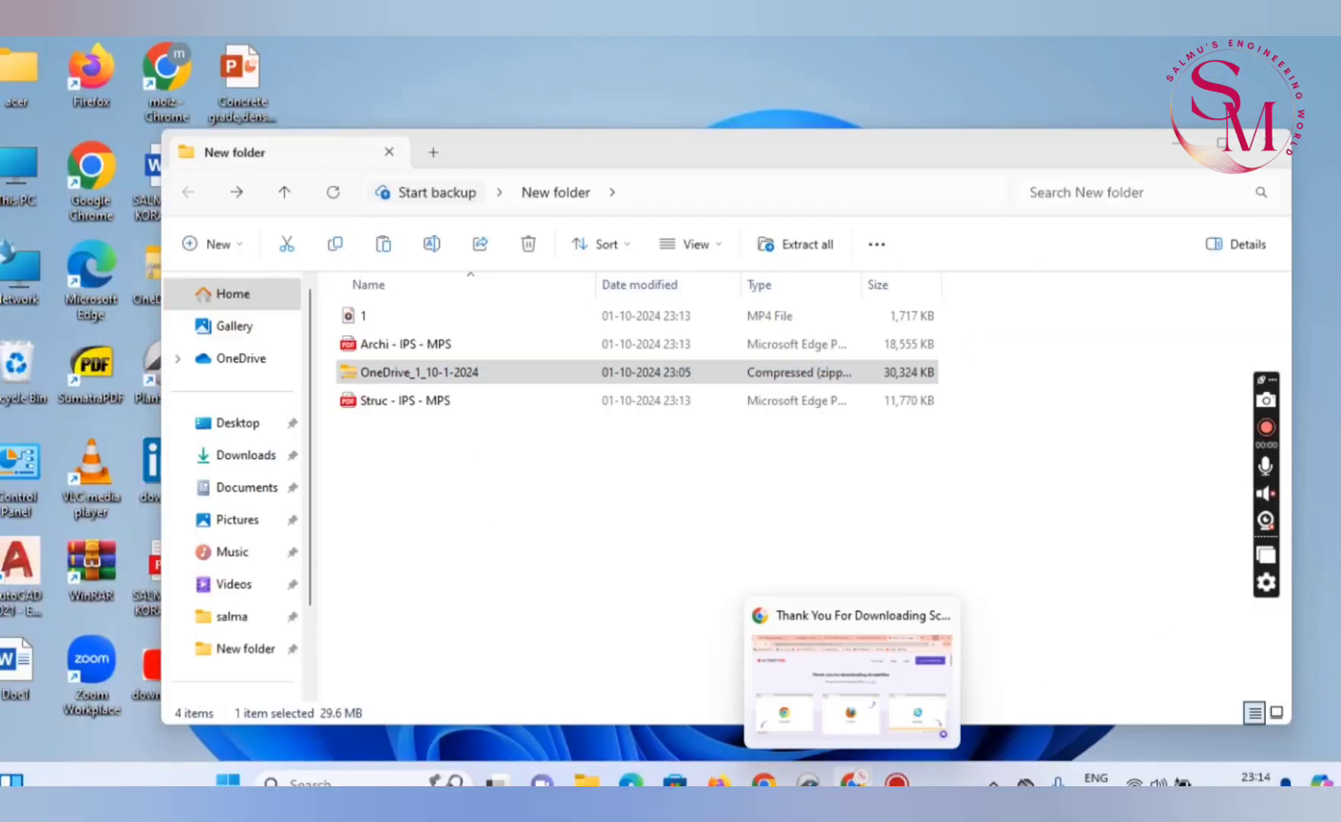
Switch to PlanSwift and start a new job with job number "test" and description "template creation"
mouse_move(809, 781)
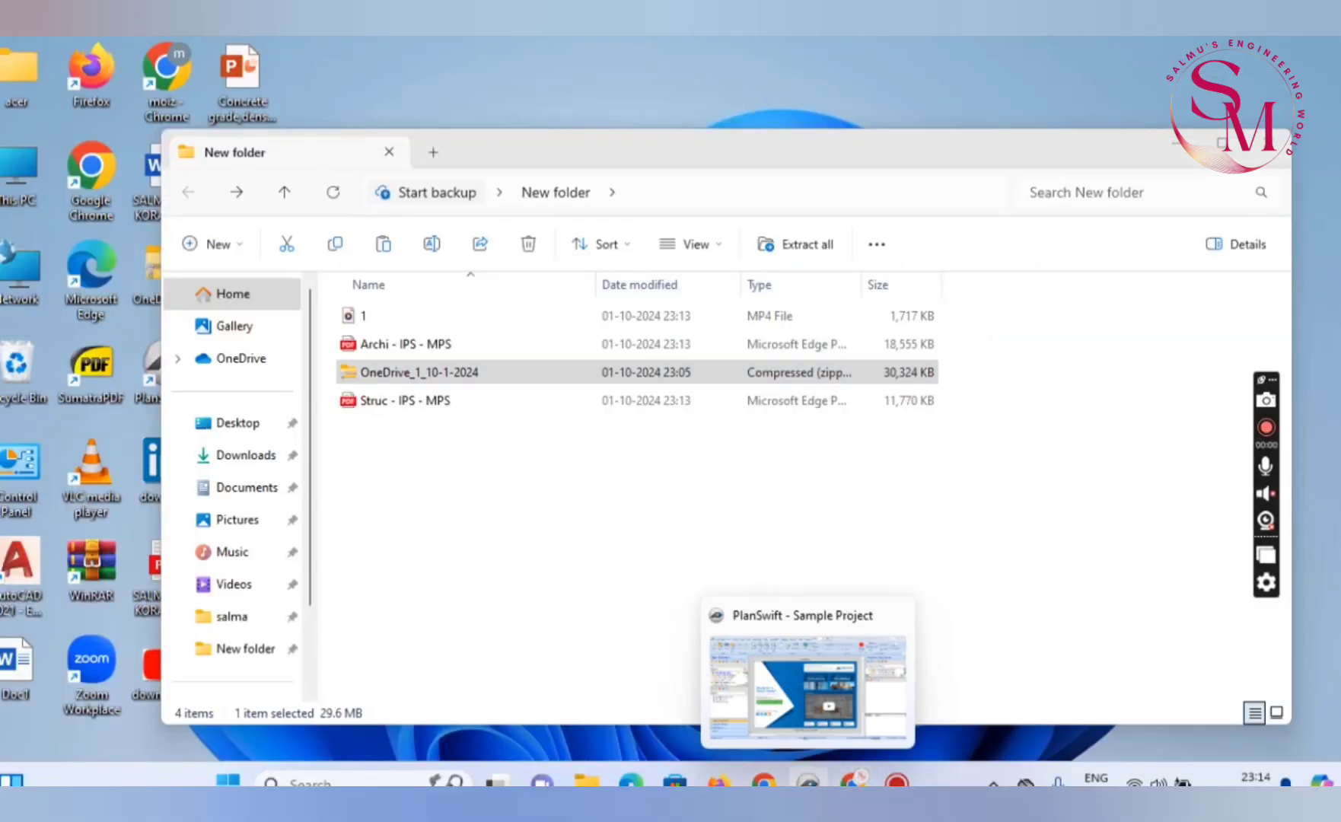
left_click(801, 727)
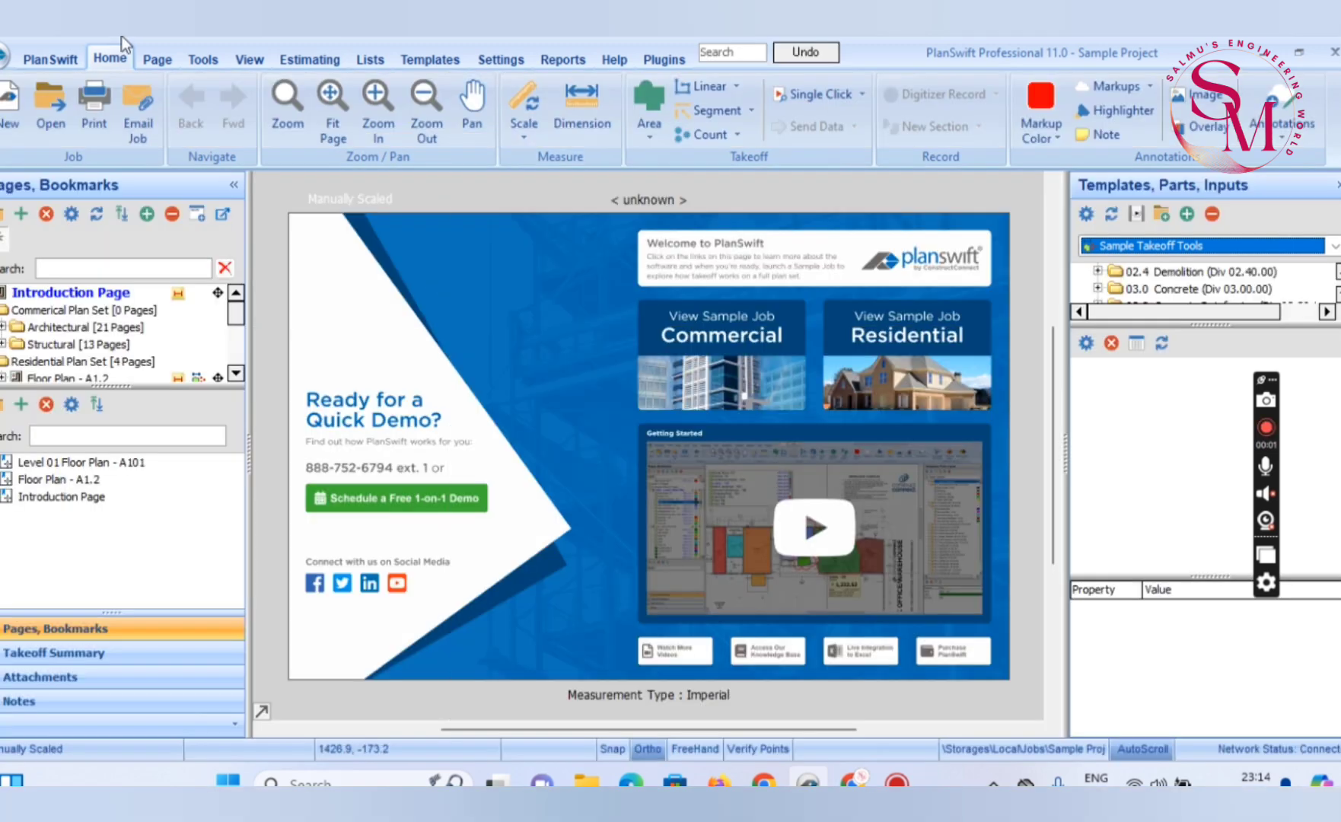
left_click(13, 126)
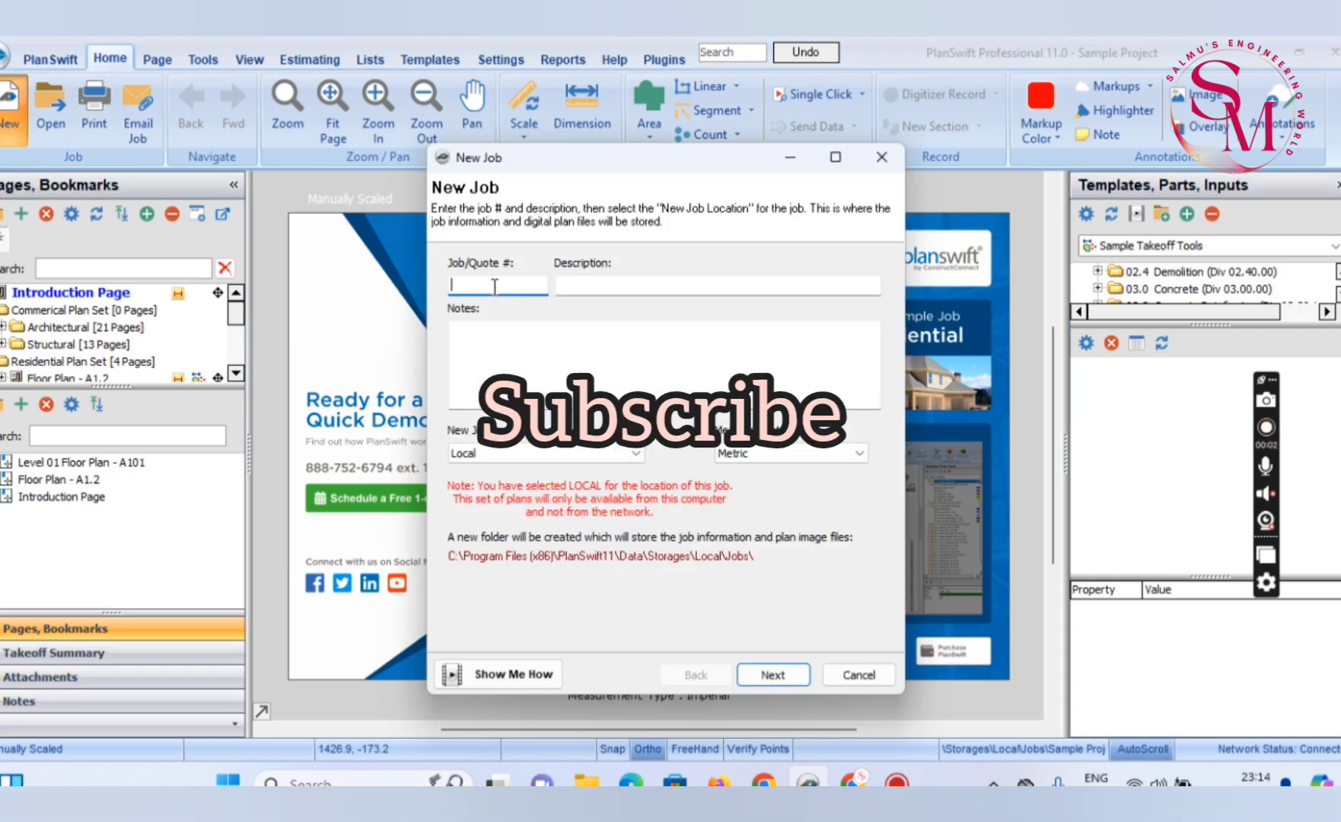
type("test")
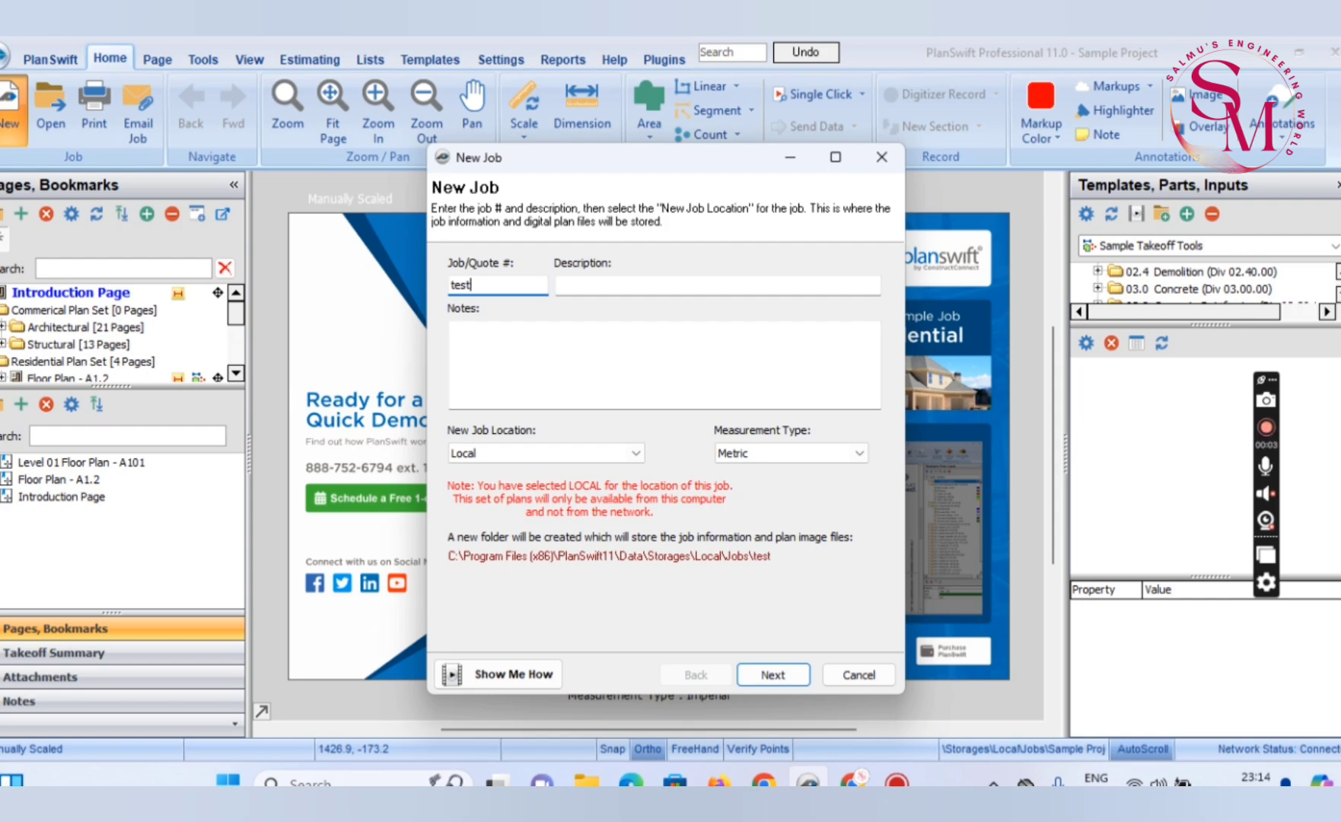
left_click(583, 285)
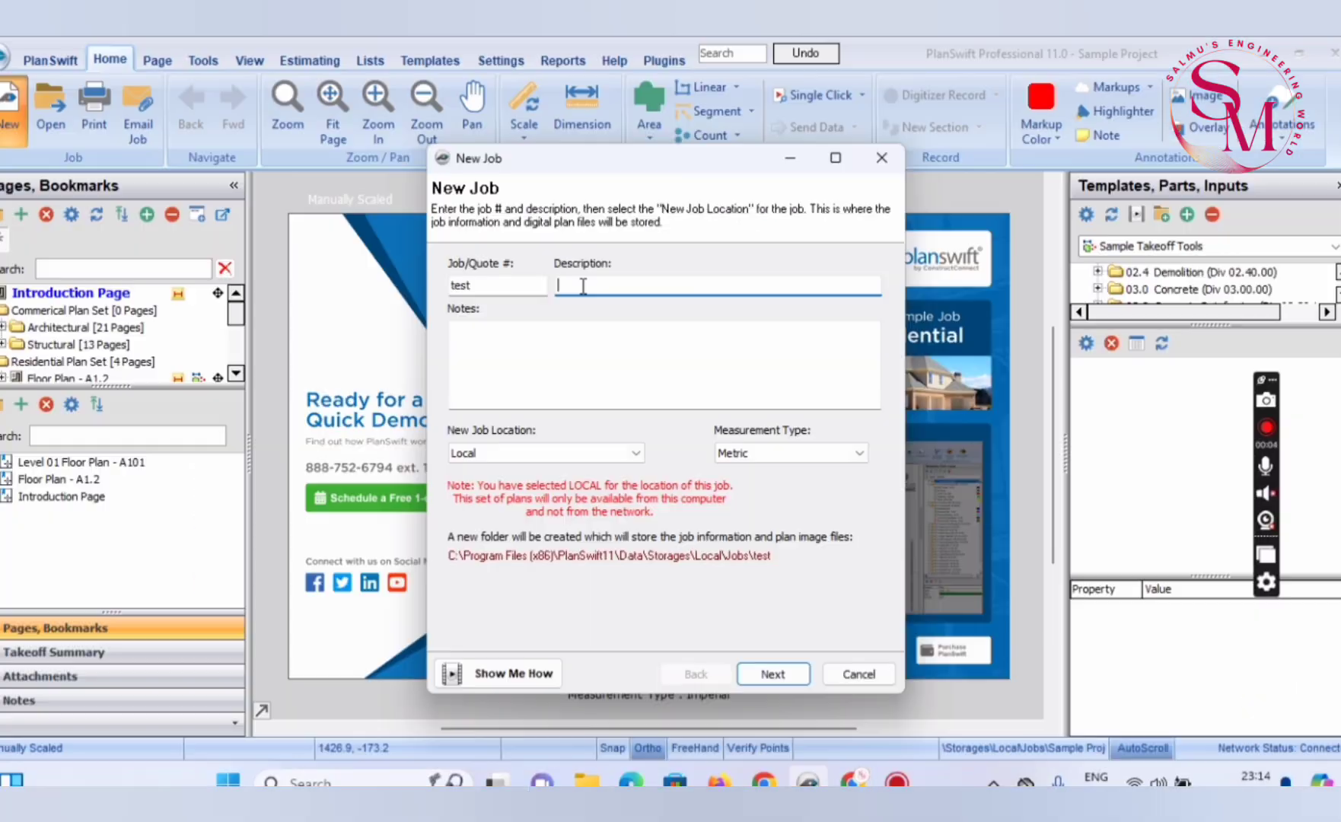
type("template creation")
Leave the job notes empty, set the measurement type to Metric and continue to the image file selection
left_click(585, 369)
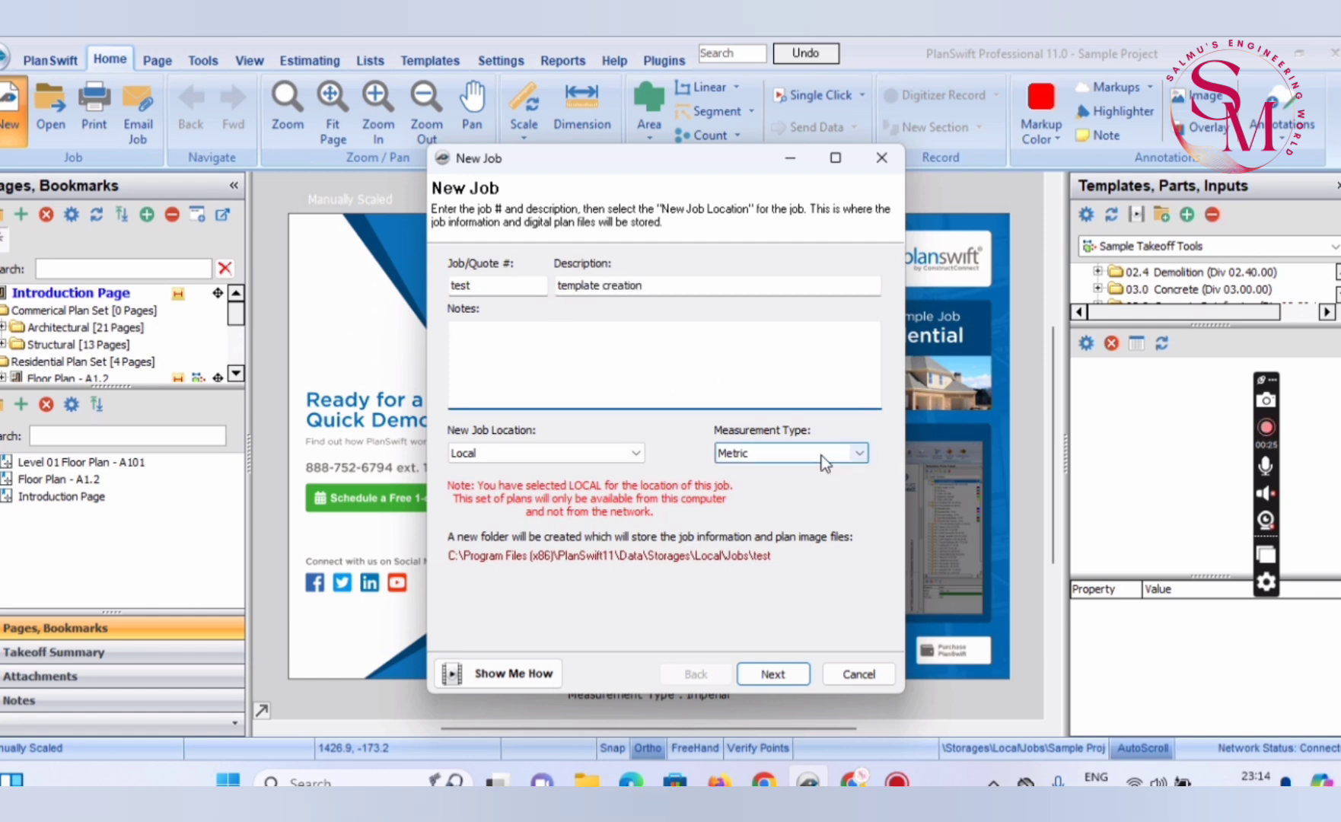
left_click(853, 455)
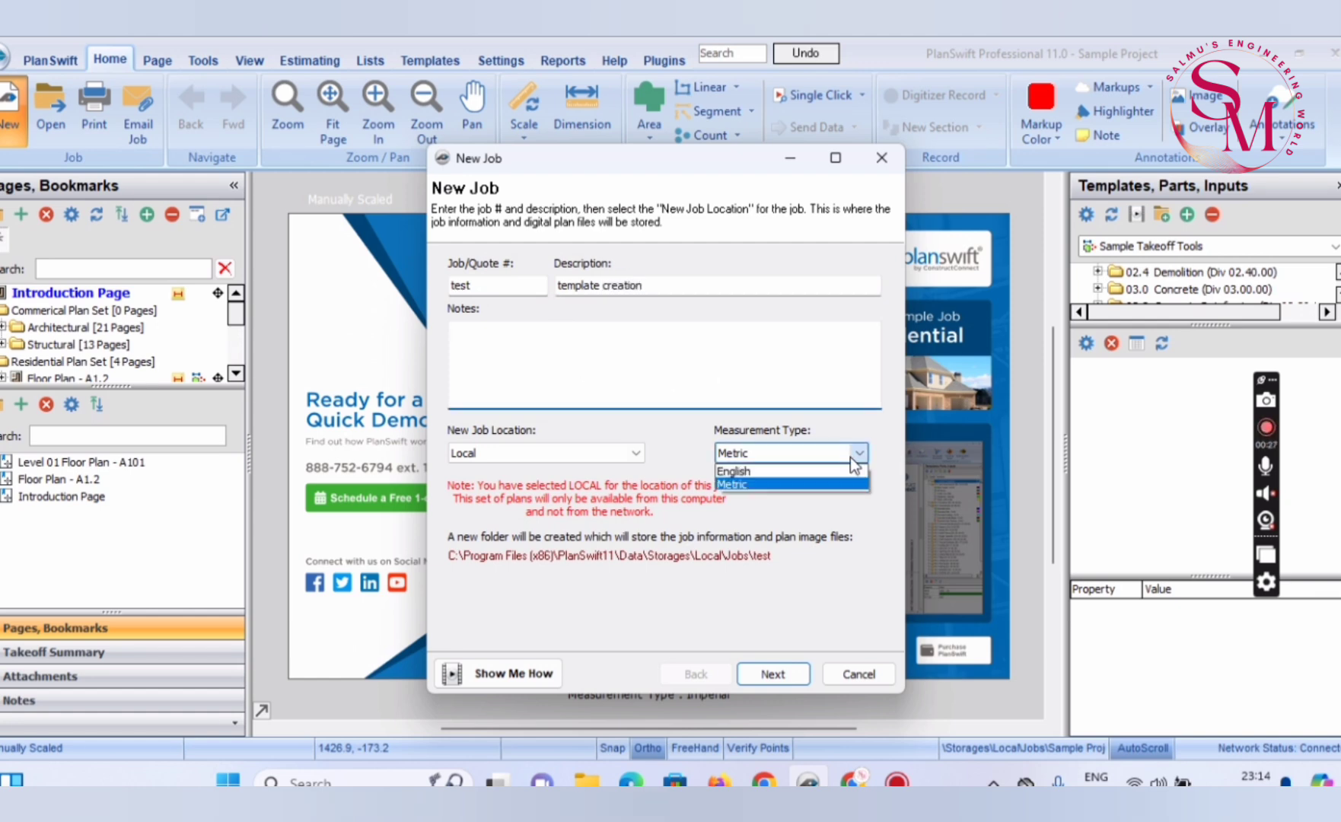
left_click(765, 485)
left_click(774, 676)
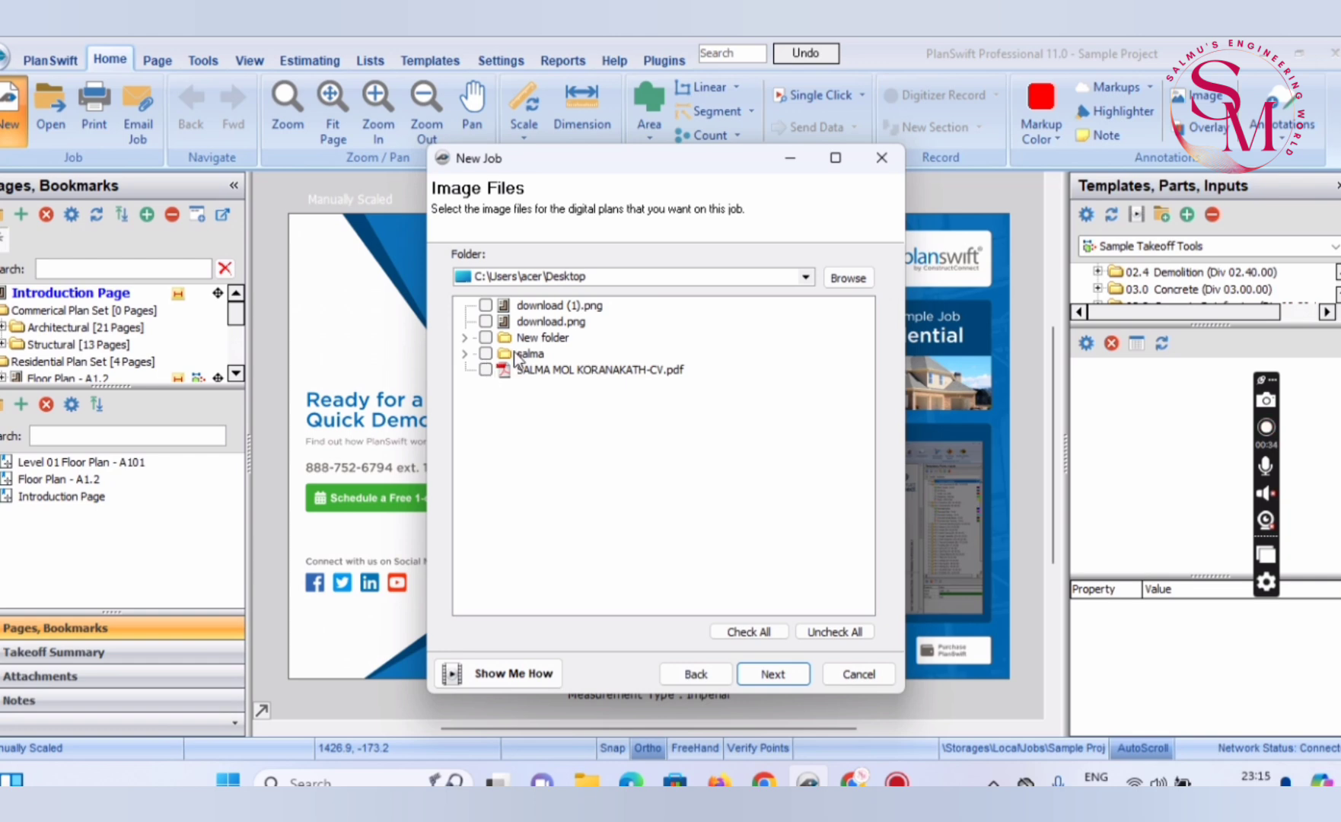
Add Archi - IPS - MPS.pdf from New folder as the plan file and create the job with the default conversion settings
left_click(535, 341)
double_click(535, 340)
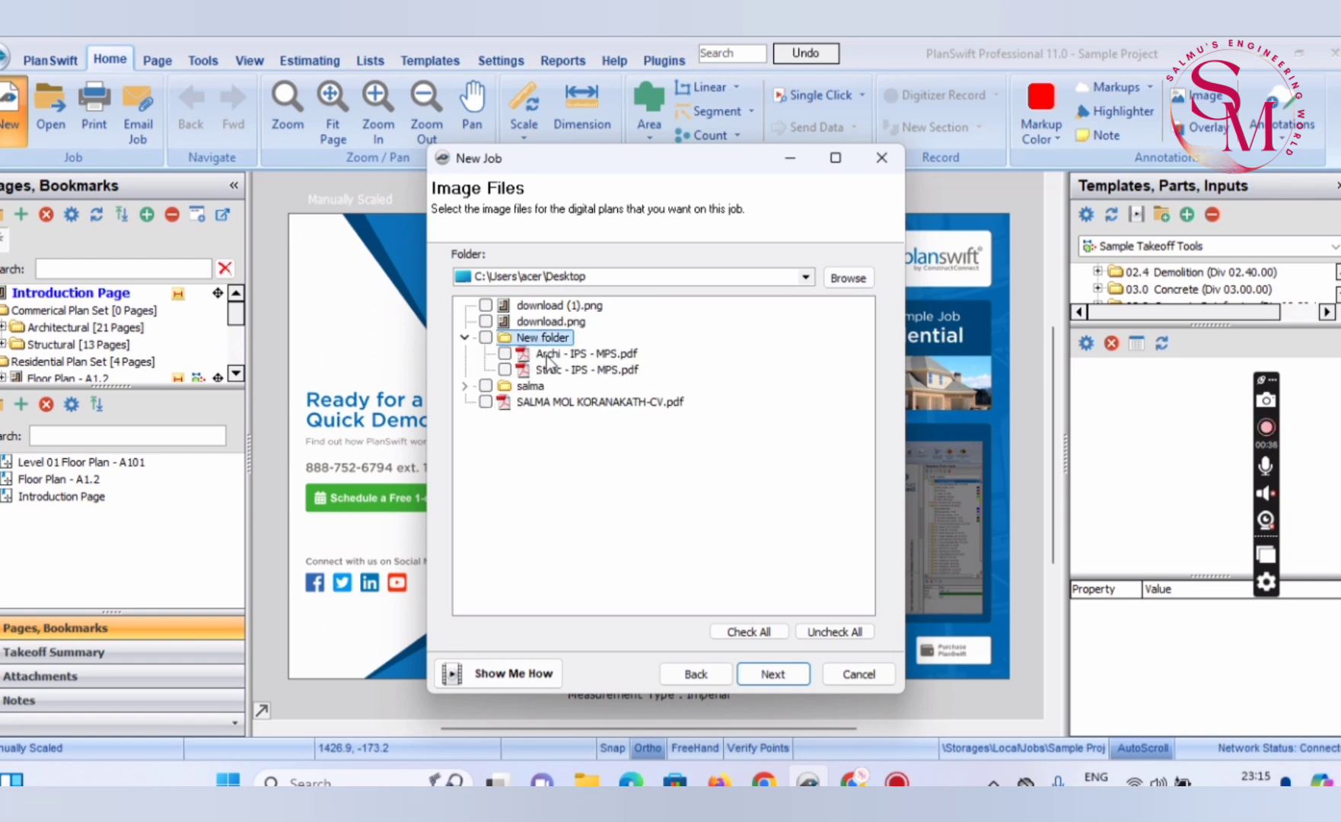
left_click(555, 356)
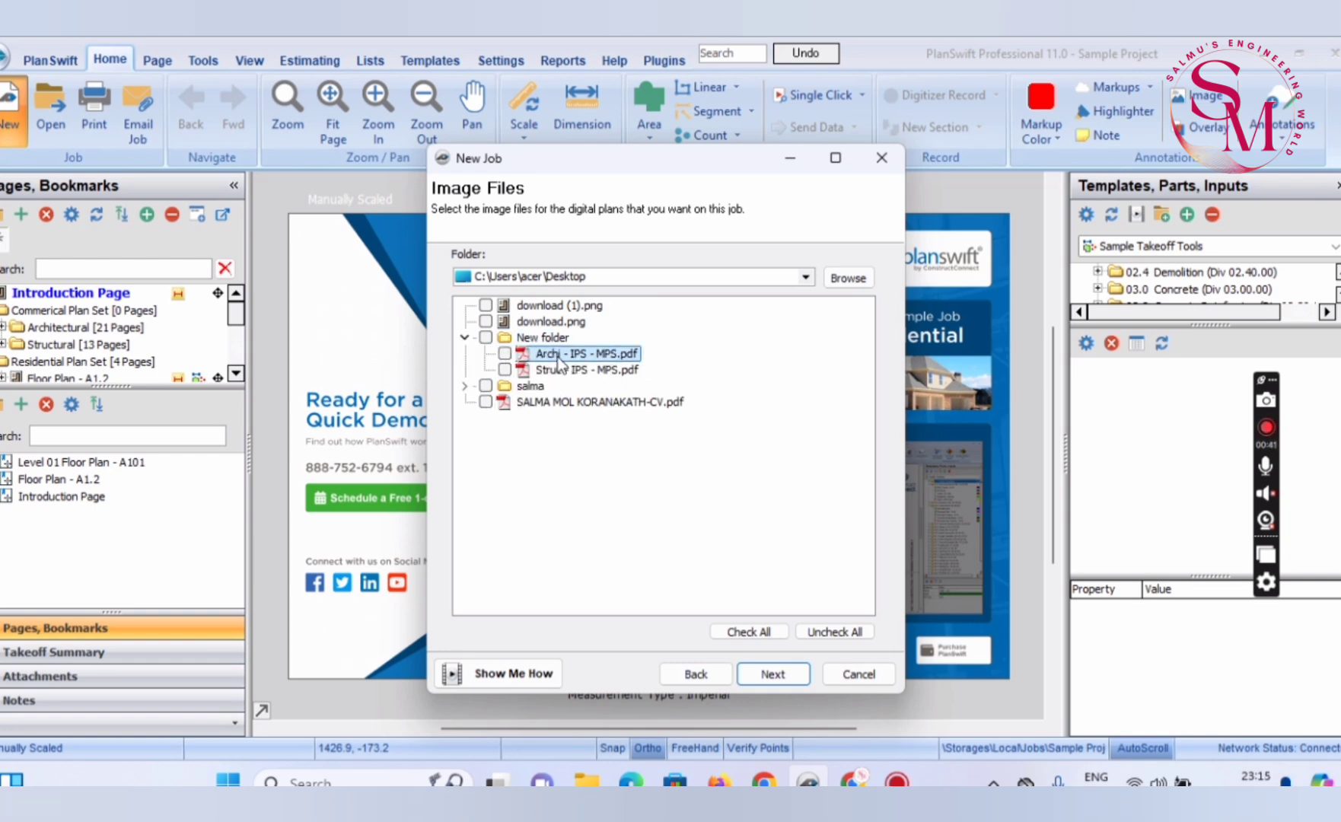
left_click(504, 354)
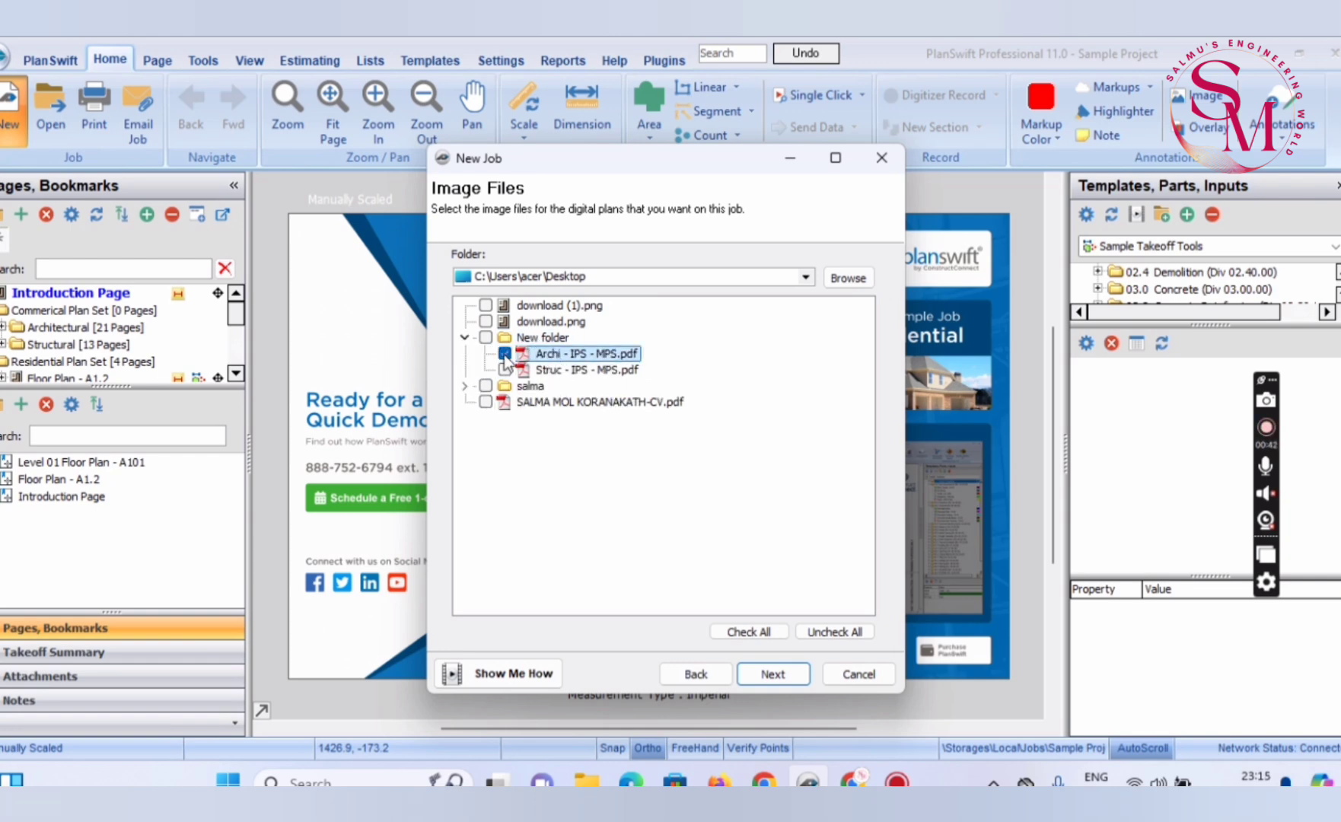
left_click(777, 676)
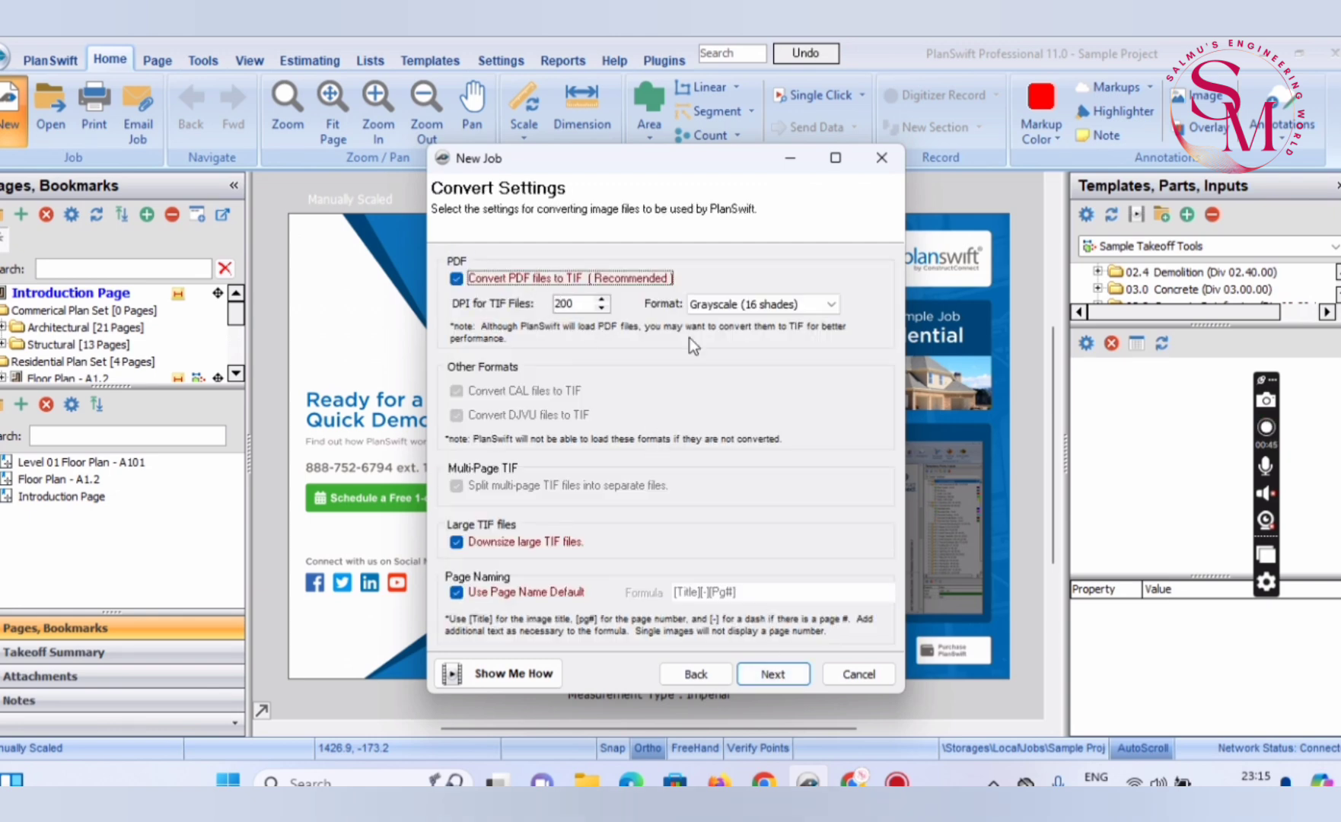
left_click(761, 679)
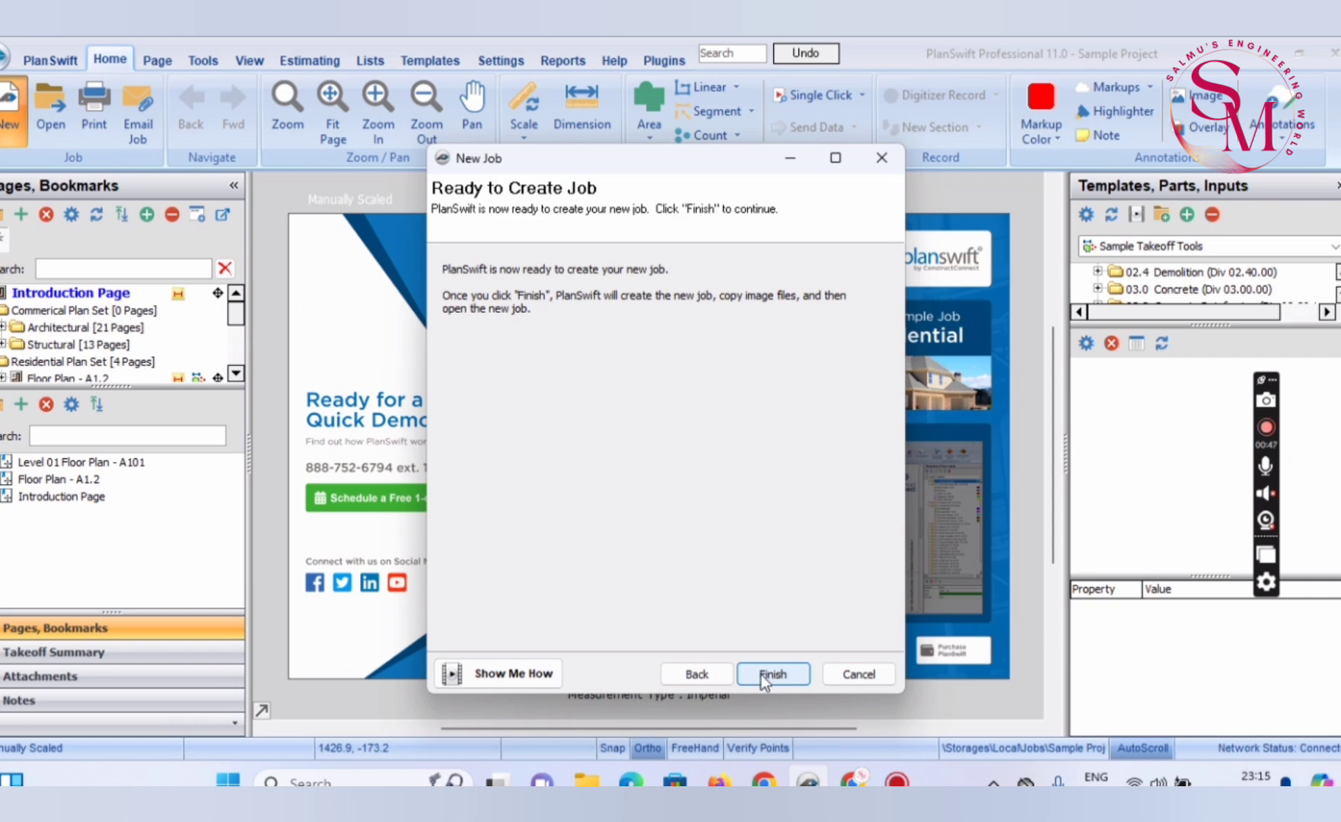
left_click(771, 674)
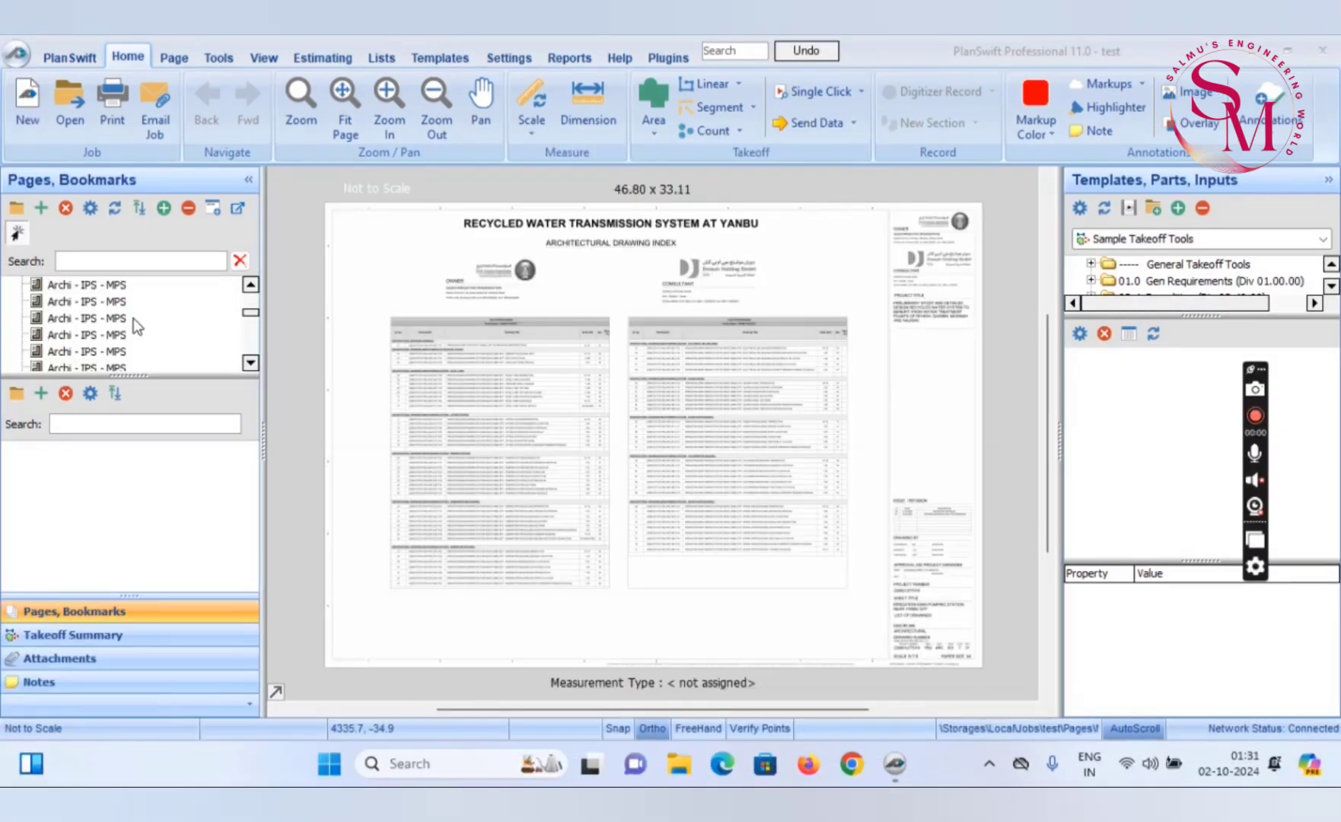
Browse the imported Archi - IPS - MPS pages, examining the elevations, site plan and steel tank detail sheets
left_click(130, 315)
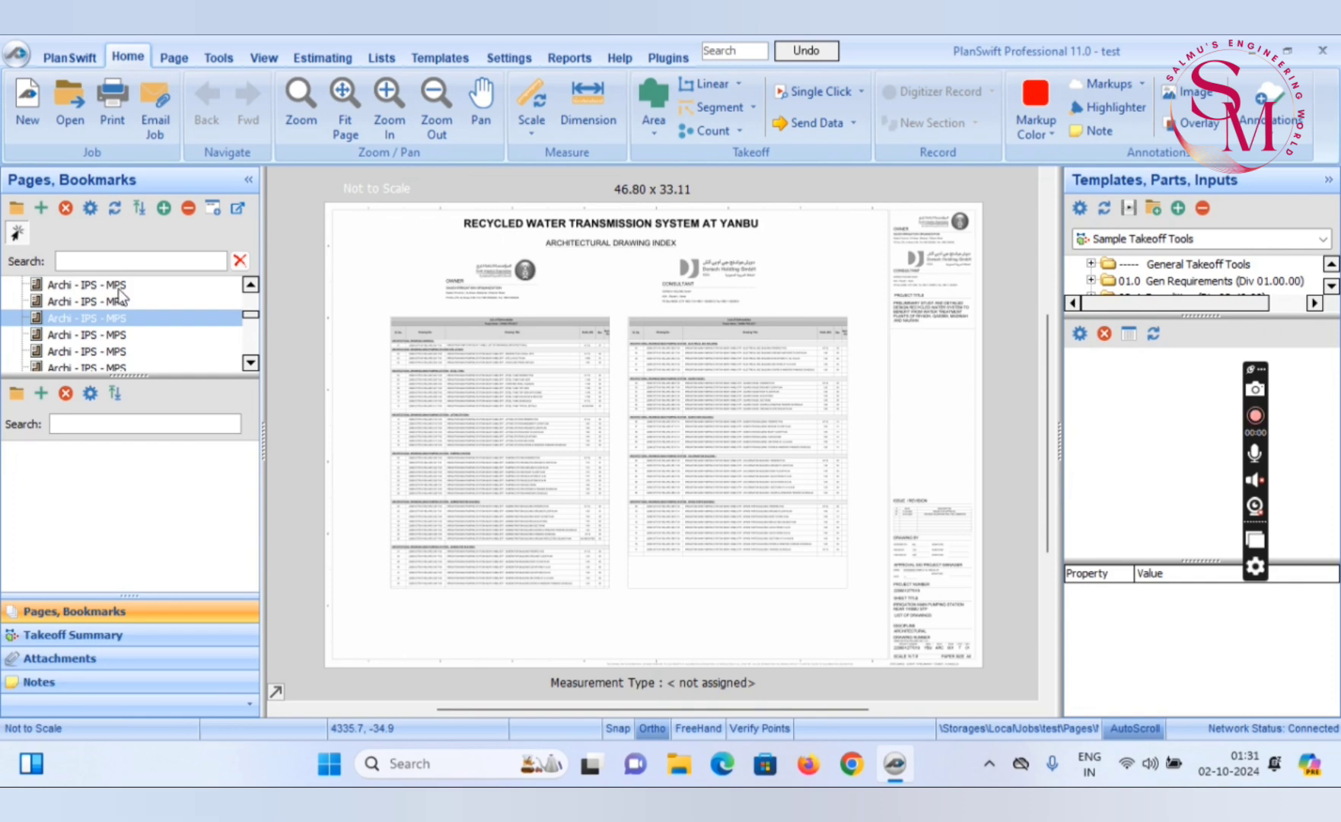
left_click(120, 286)
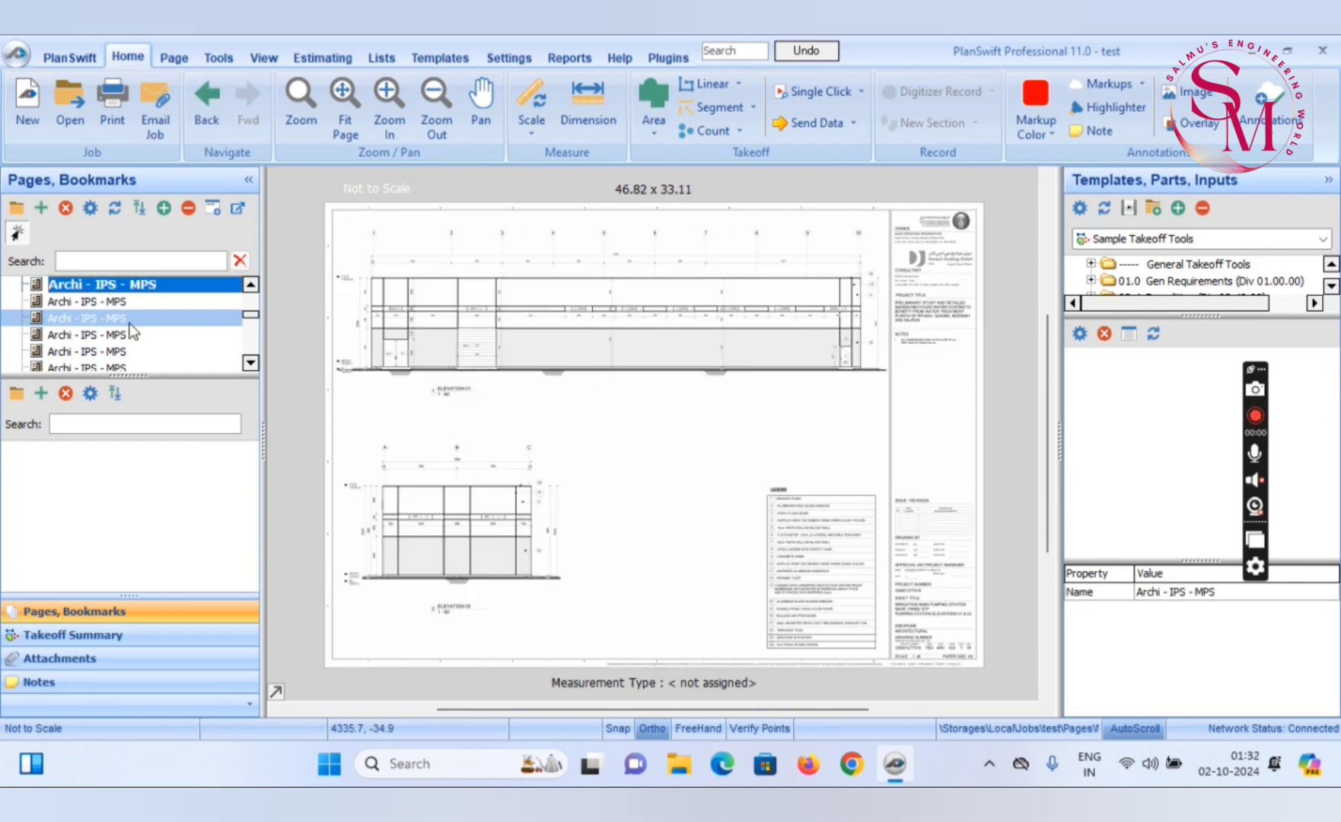
scroll(333, 302, "up", 5)
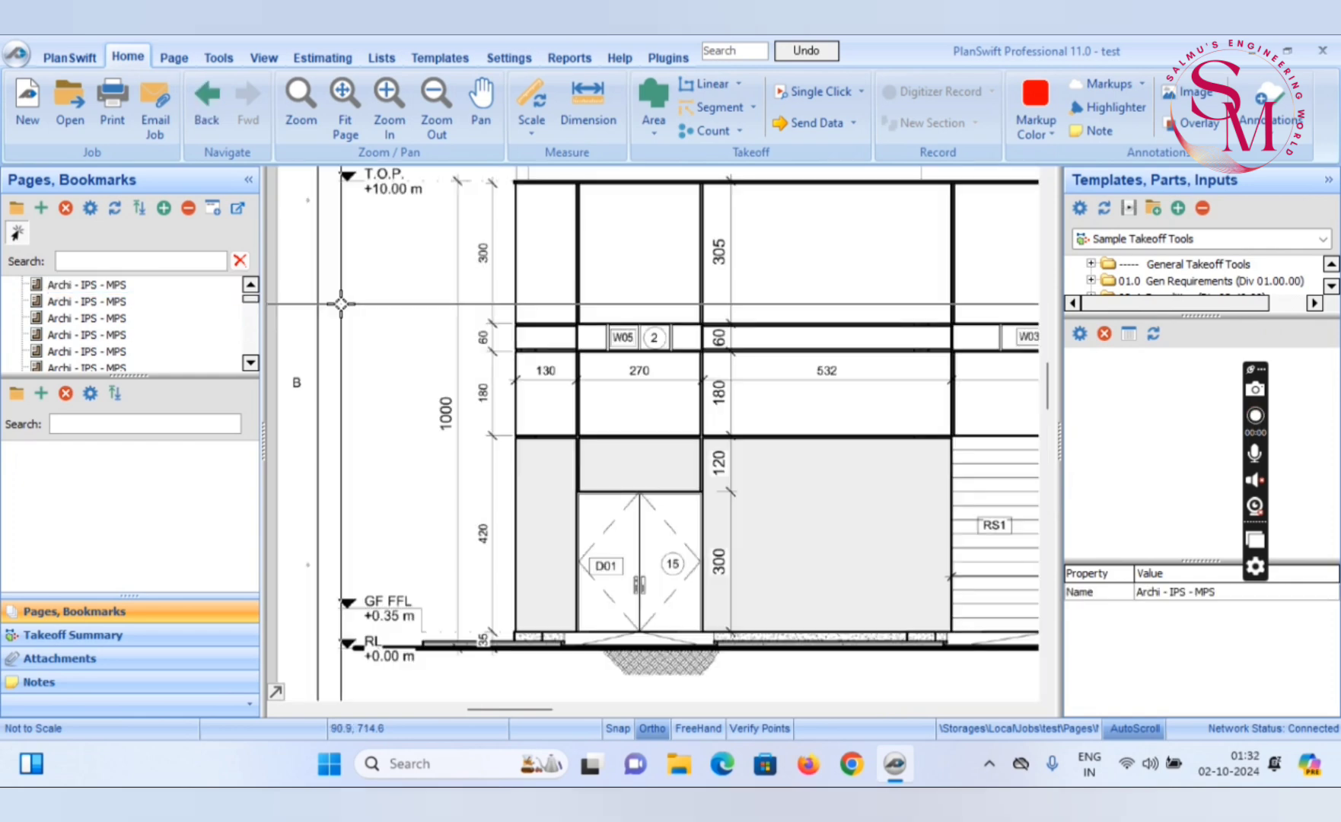
left_click(84, 287)
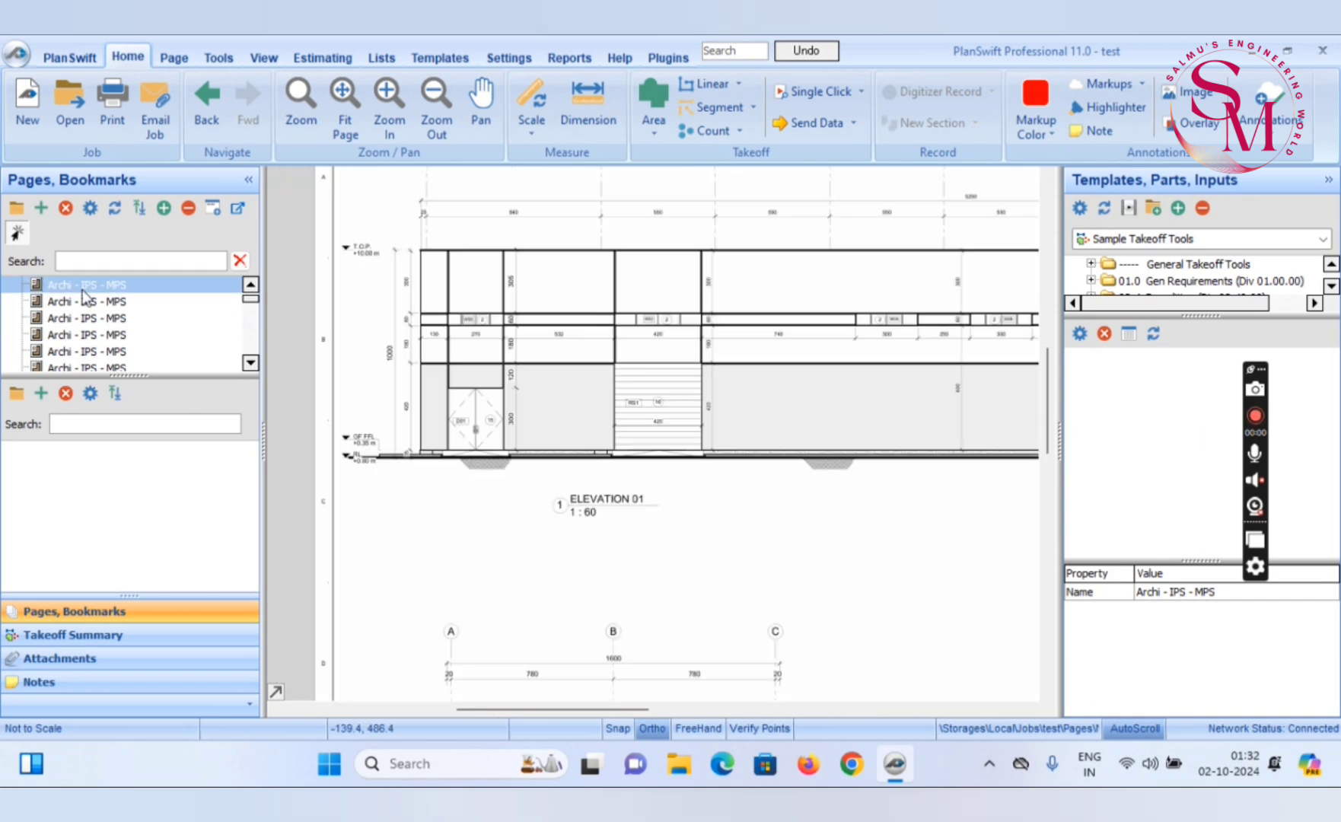
left_click(85, 297)
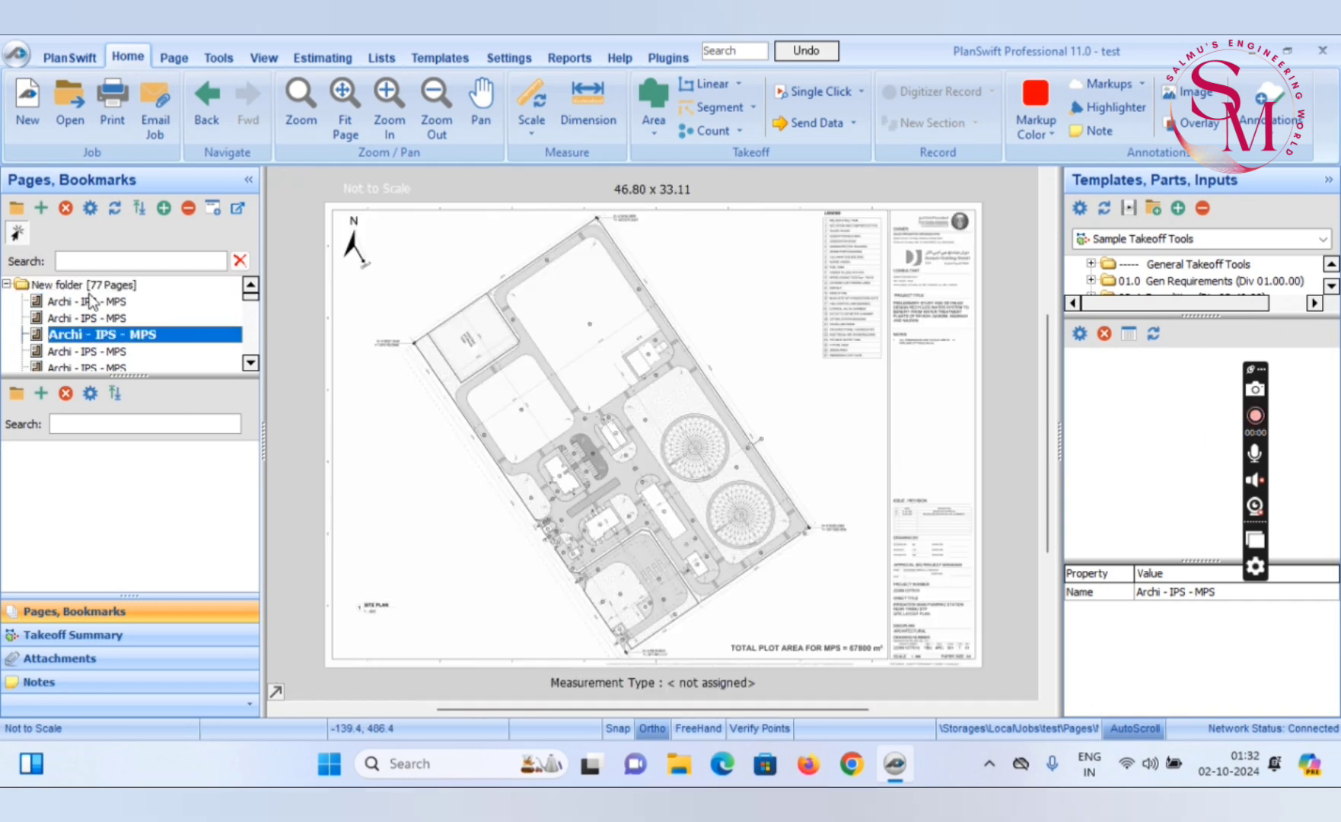
left_click(90, 350)
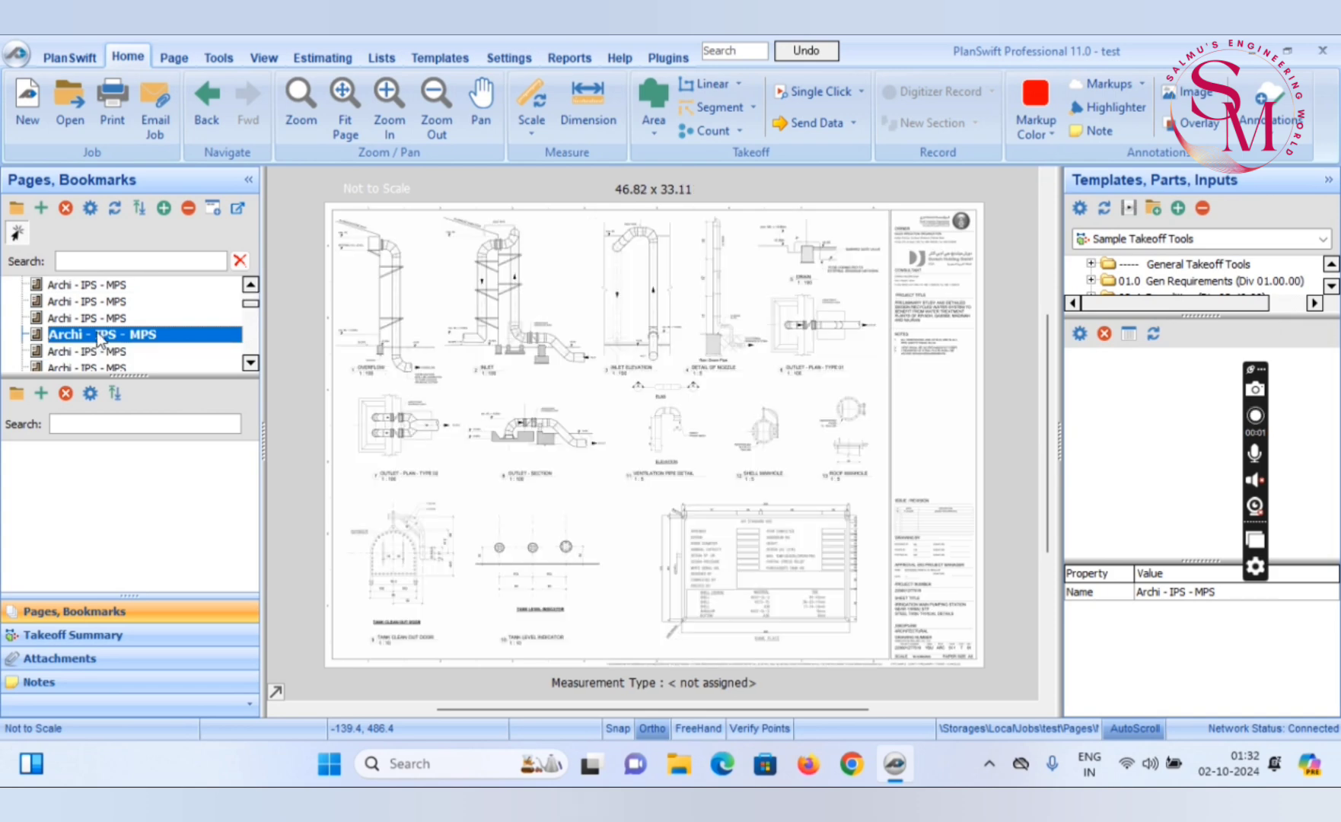
left_click(96, 350)
scroll(94, 325, "down", 2)
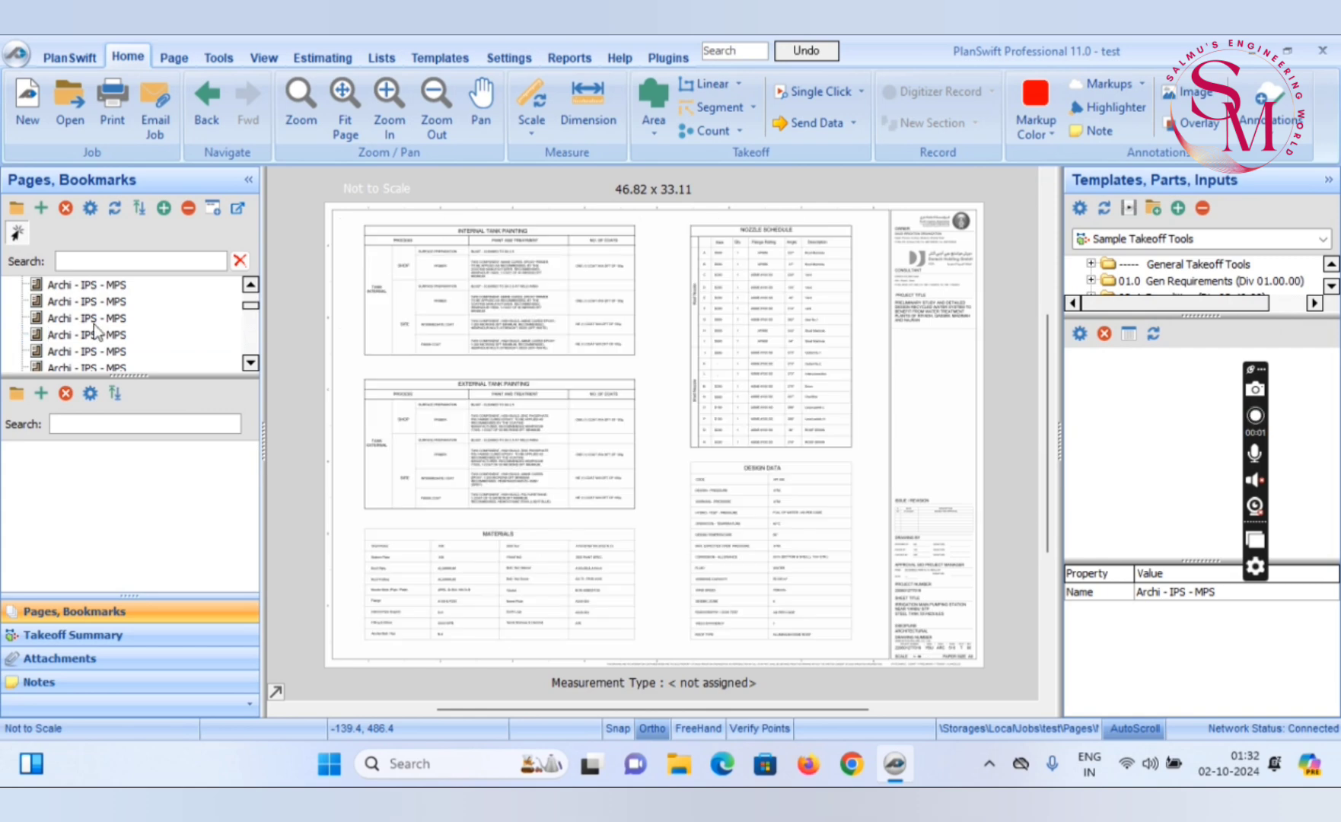
Open the basement floor plan page and examine the walls and dimensions around the inlet weir chamber
left_click(98, 335)
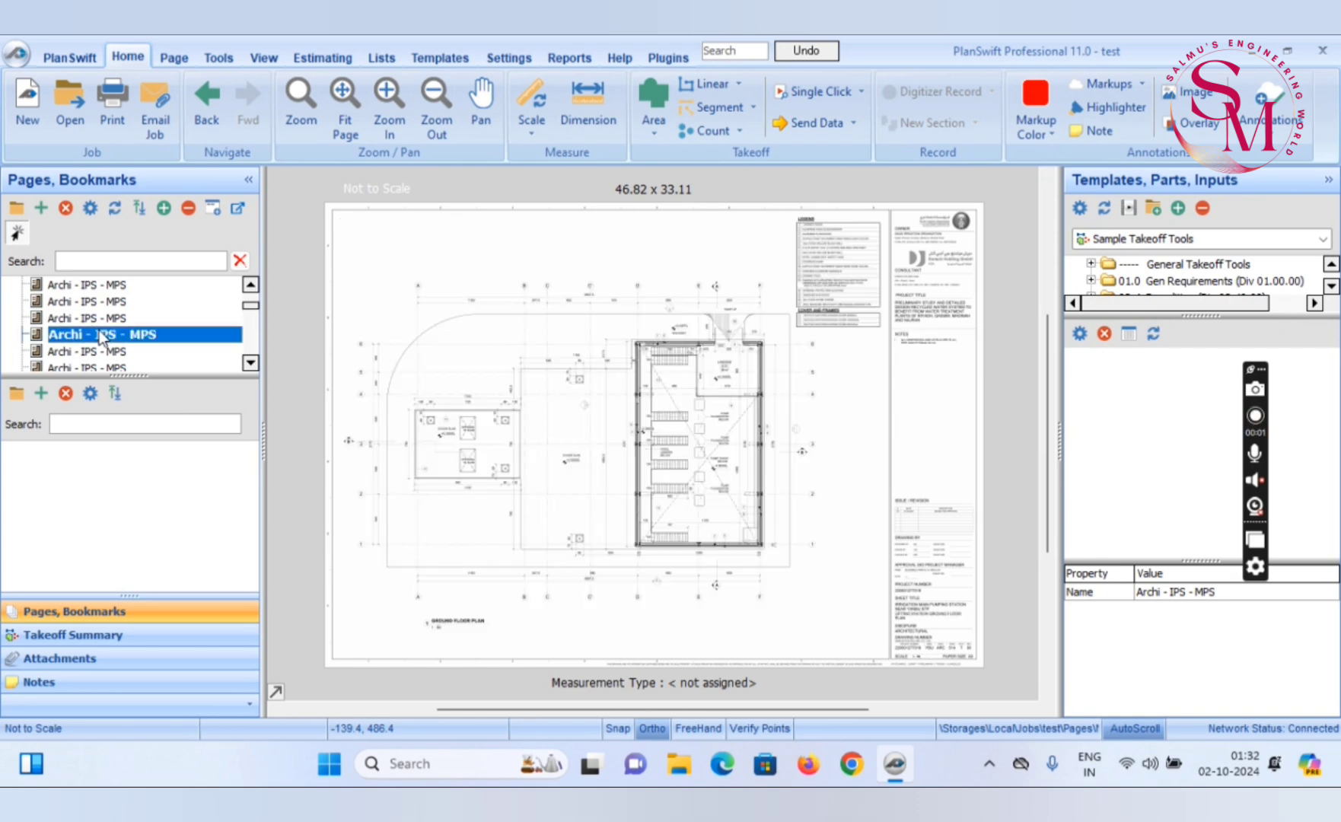
left_click(92, 324)
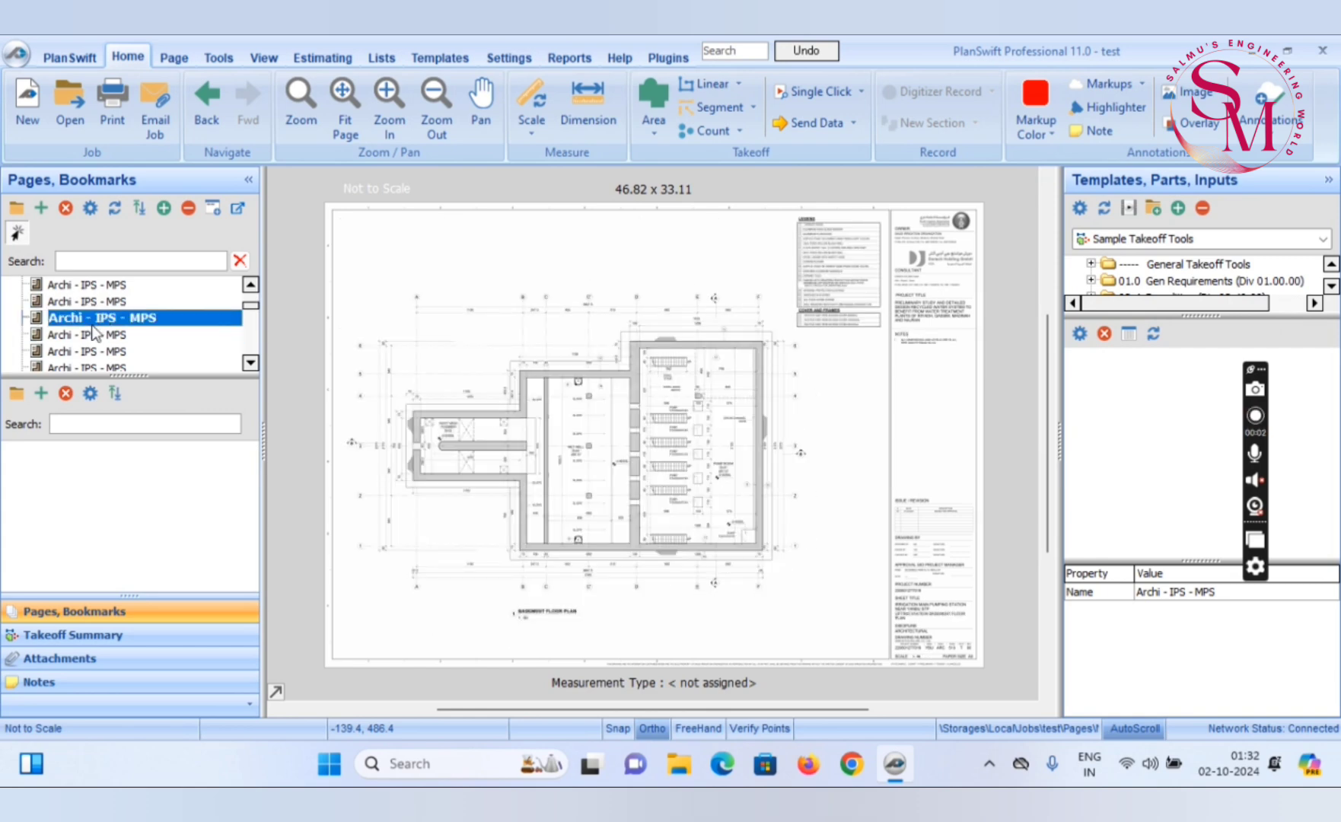
scroll(472, 387, "up", 5)
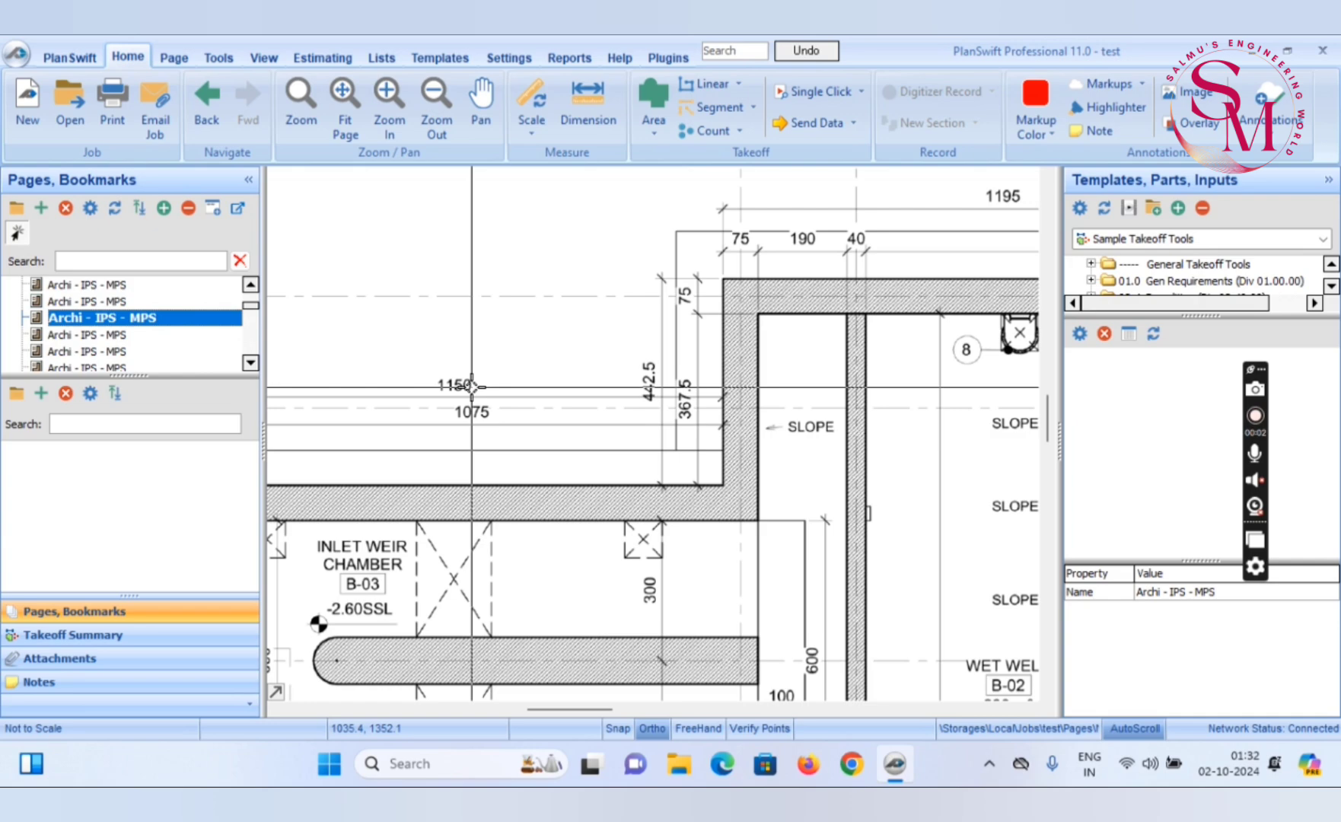
left_click_drag(472, 387, 739, 376)
left_click_drag(624, 386, 534, 383)
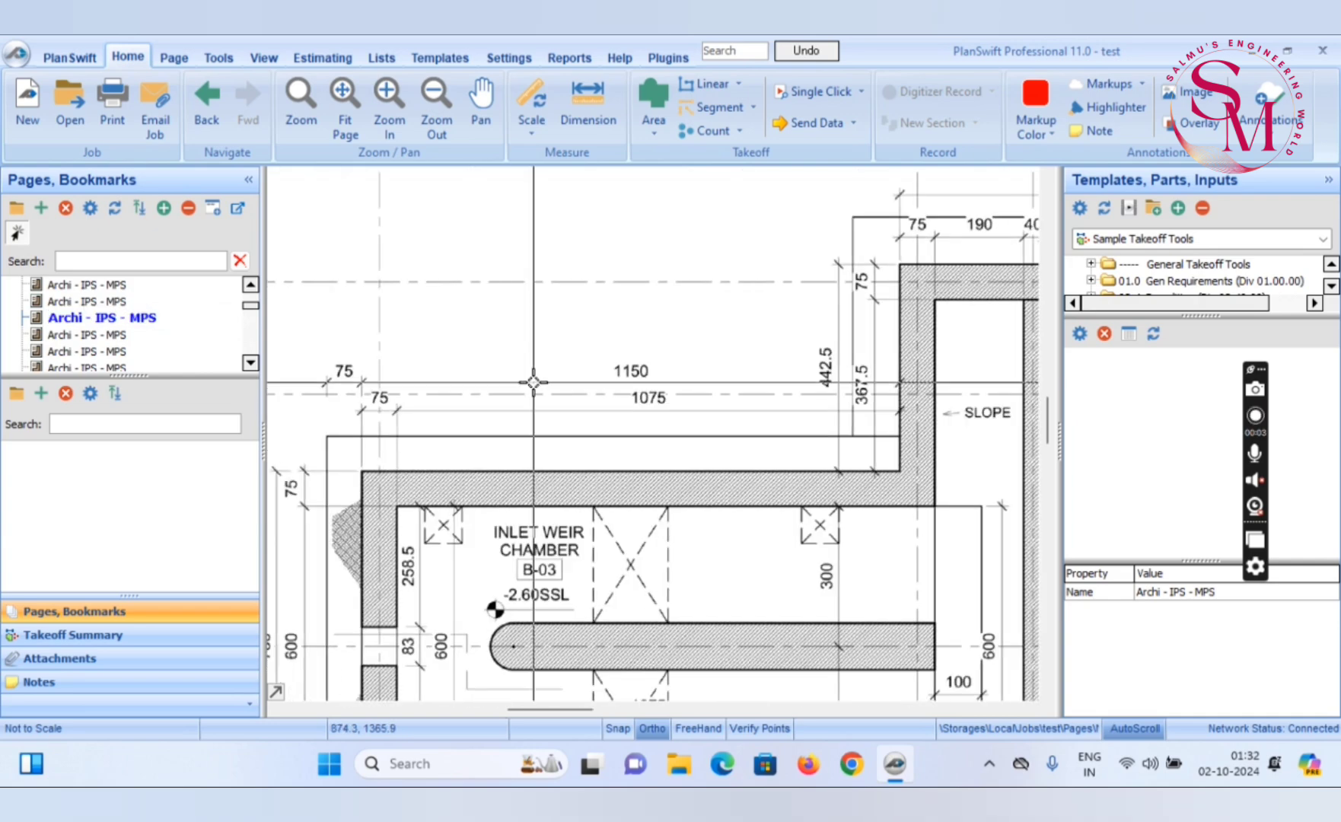
Set a metric scale length of 10.75 m for the basement floor plan, keeping automatic dimension line creation enabled
left_click(527, 125)
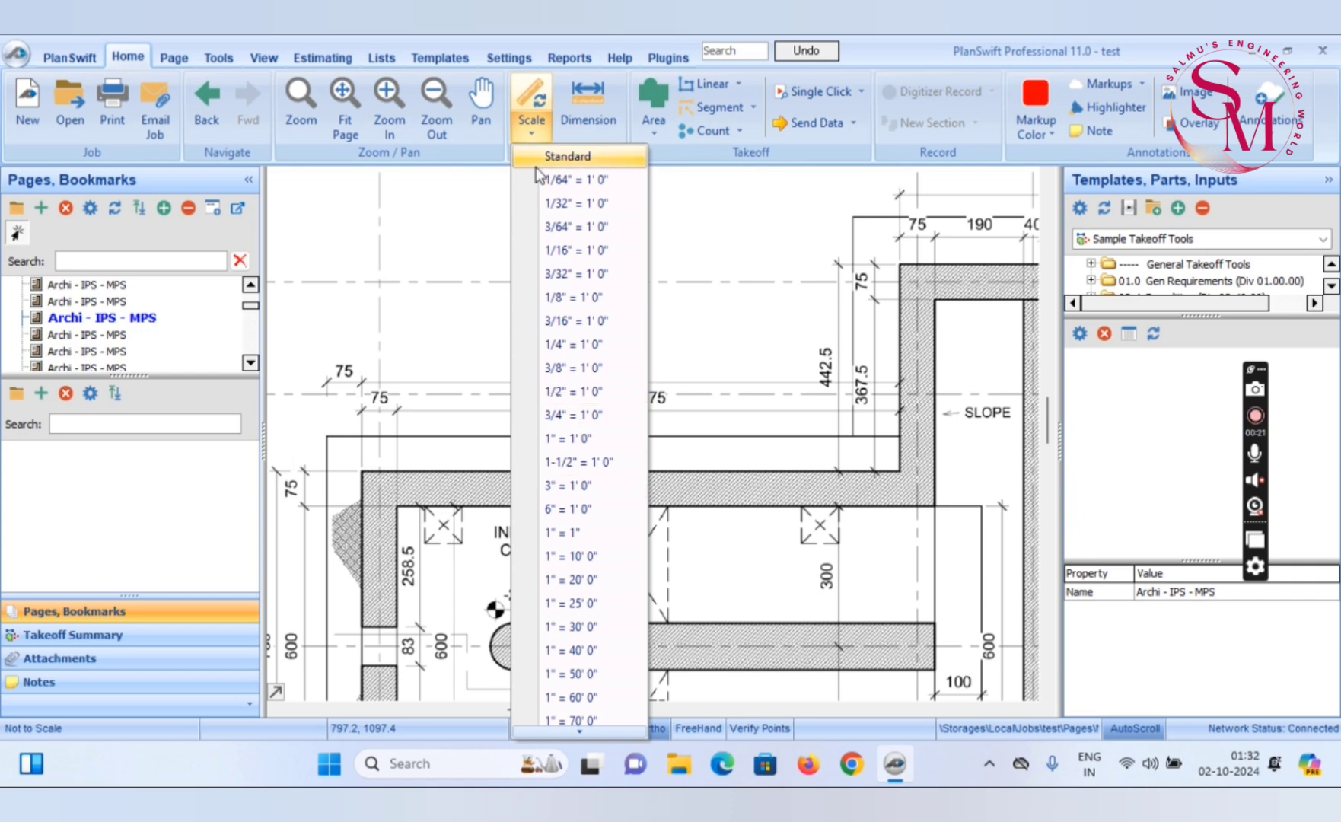
left_click(526, 94)
left_click(527, 95)
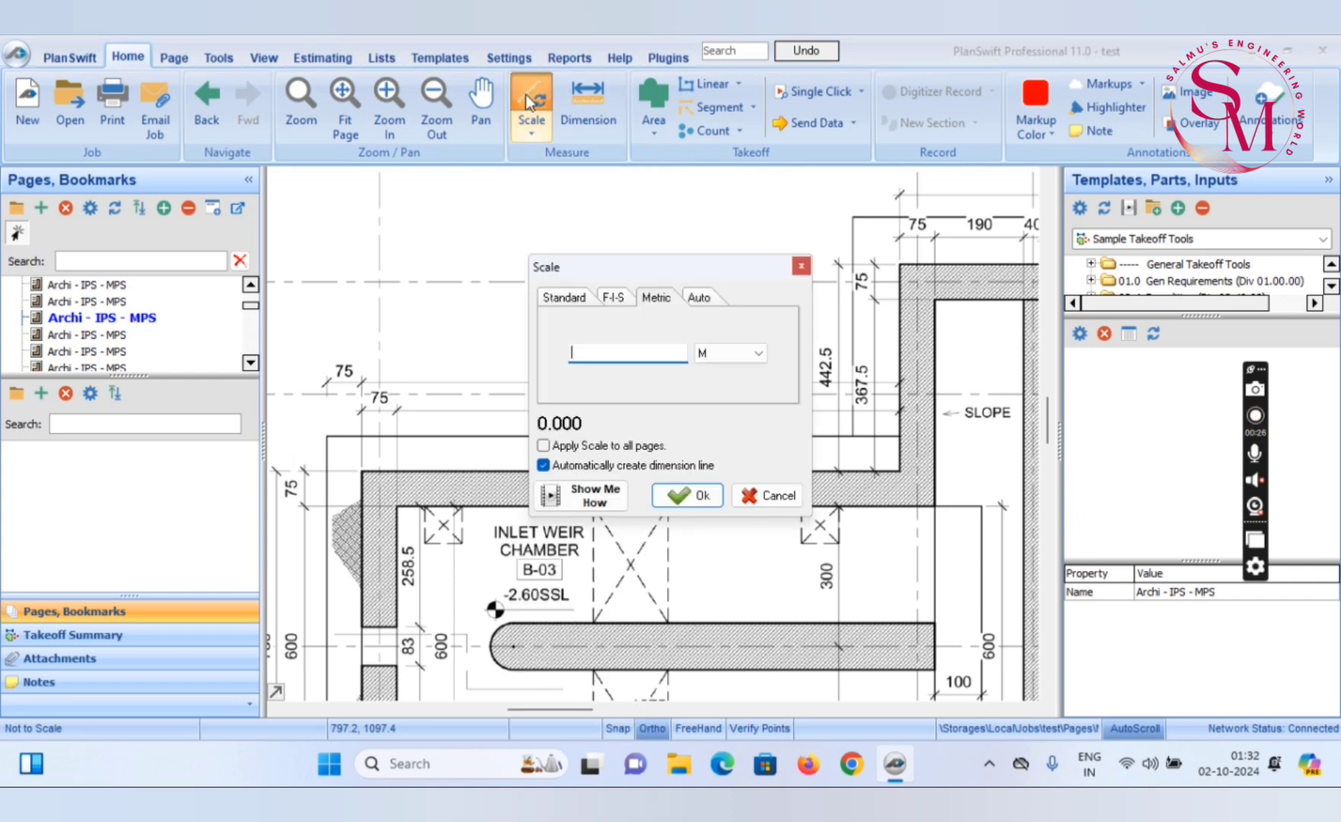
type("10.75")
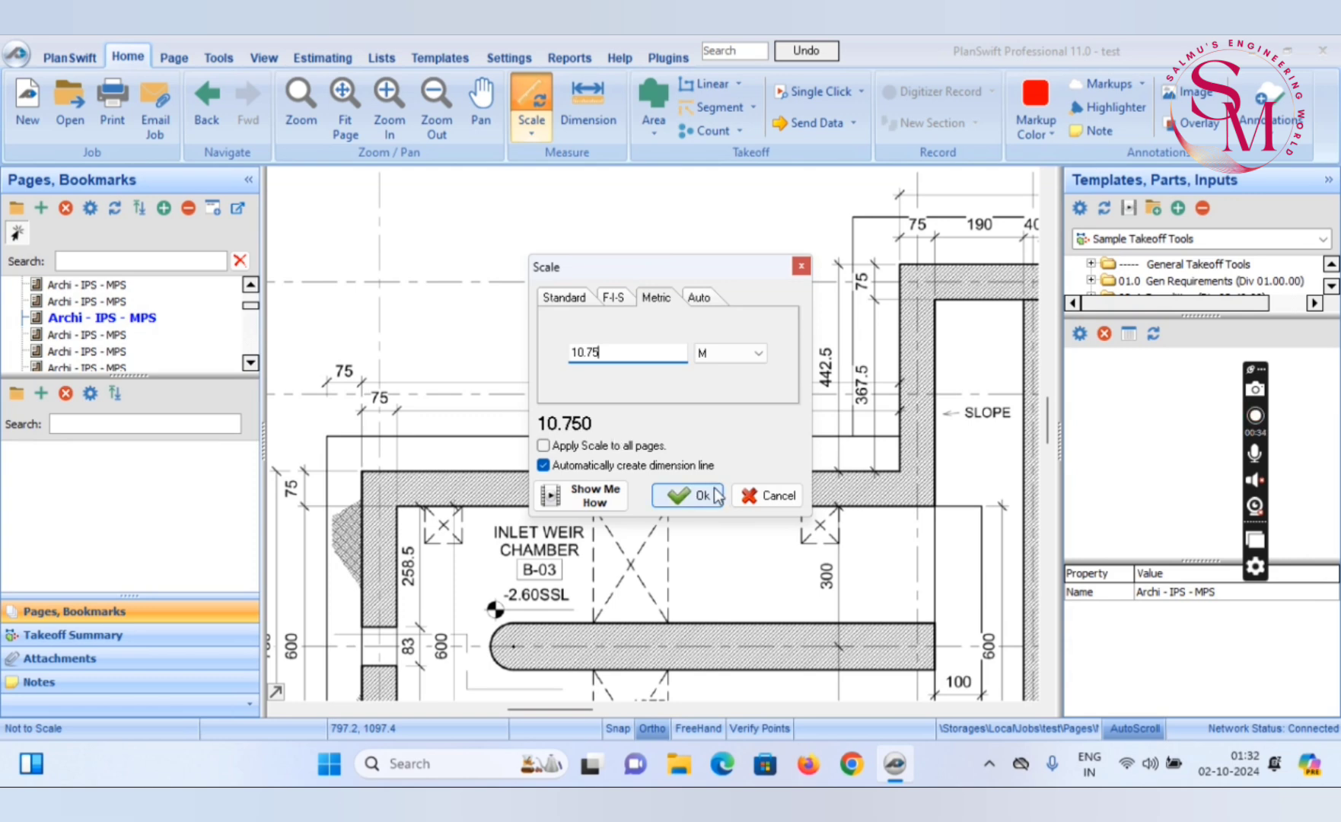
left_click(687, 495)
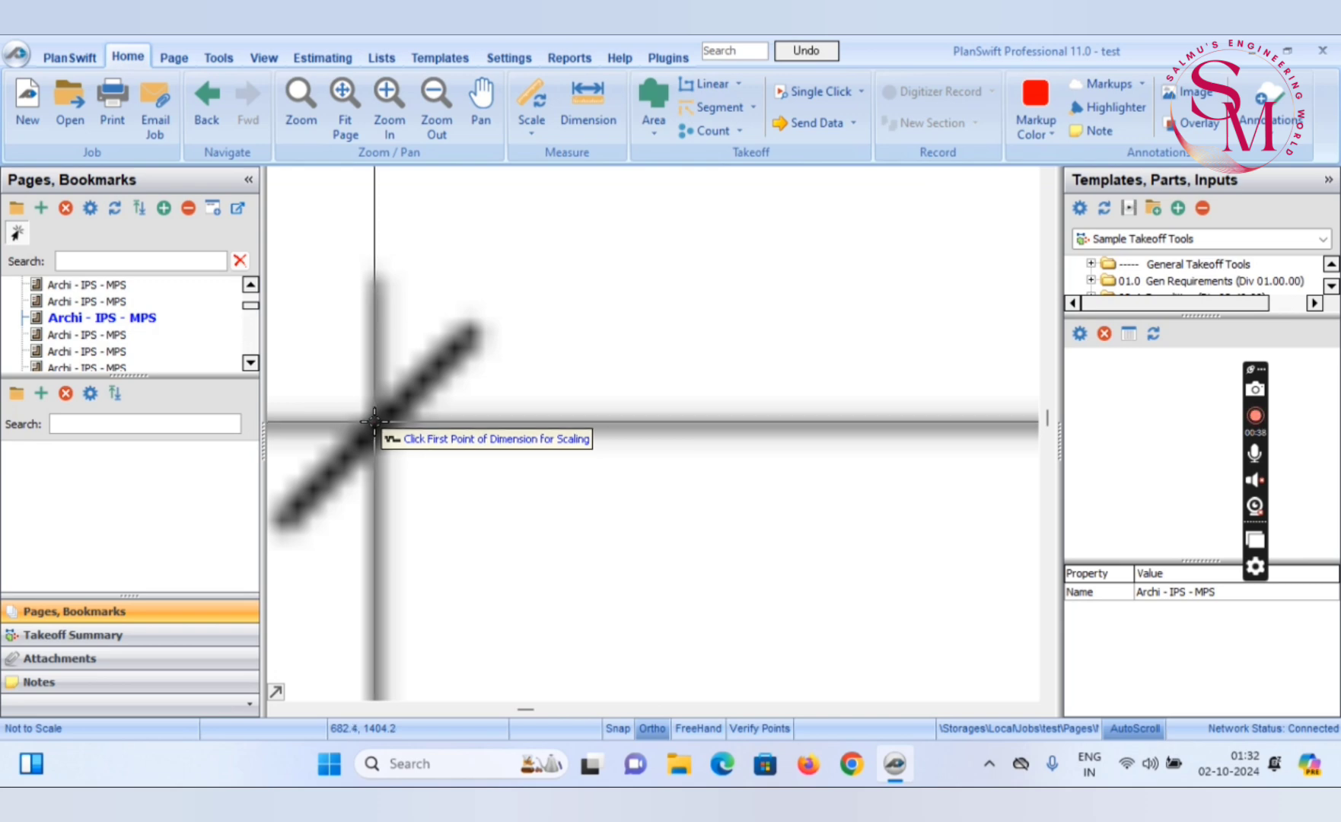
Calibrate the page scale by picking both ends of the horizontal 1075 dimension above the inlet weir chamber
left_click(375, 421)
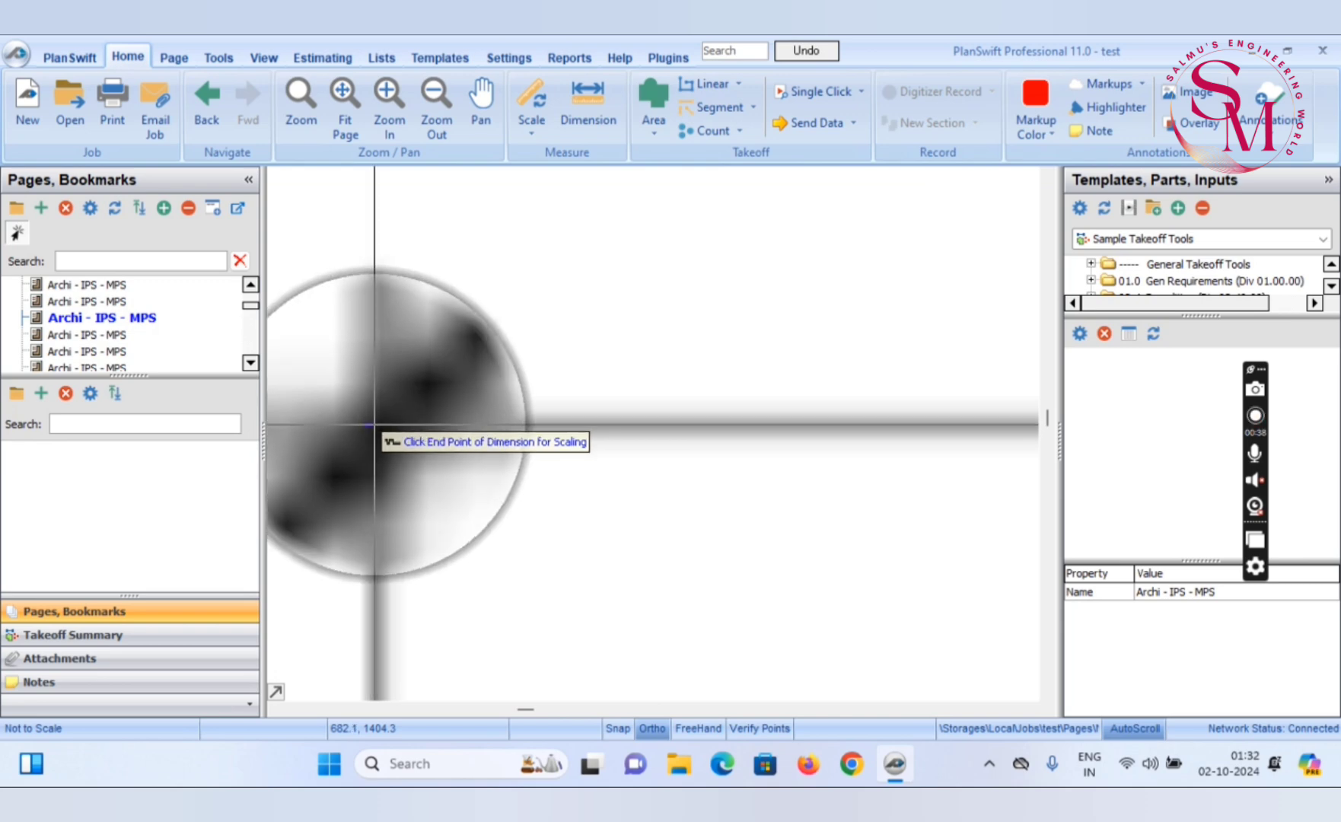
scroll(480, 440, "down", 1)
scroll(934, 437, "up", 5)
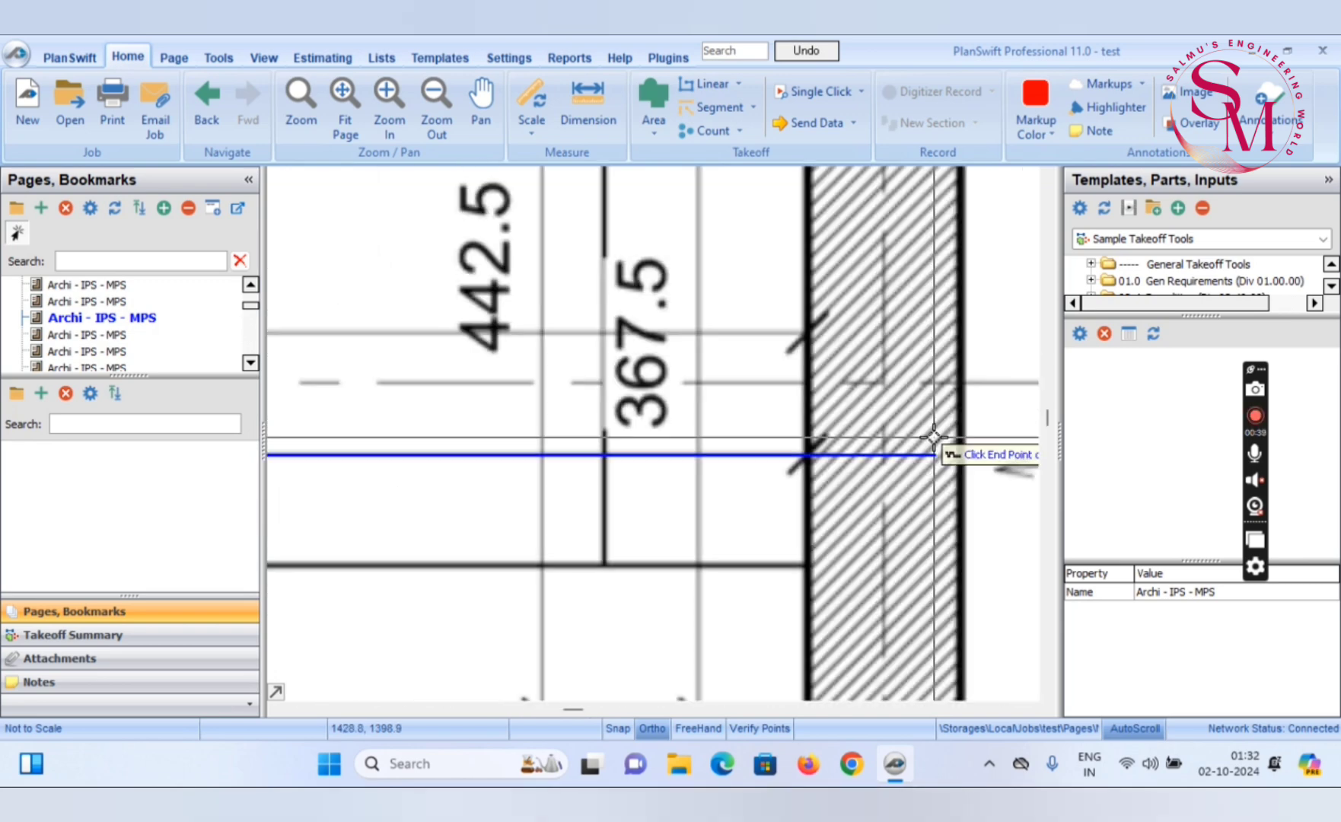
scroll(934, 437, "down", 2)
scroll(934, 438, "down", 2)
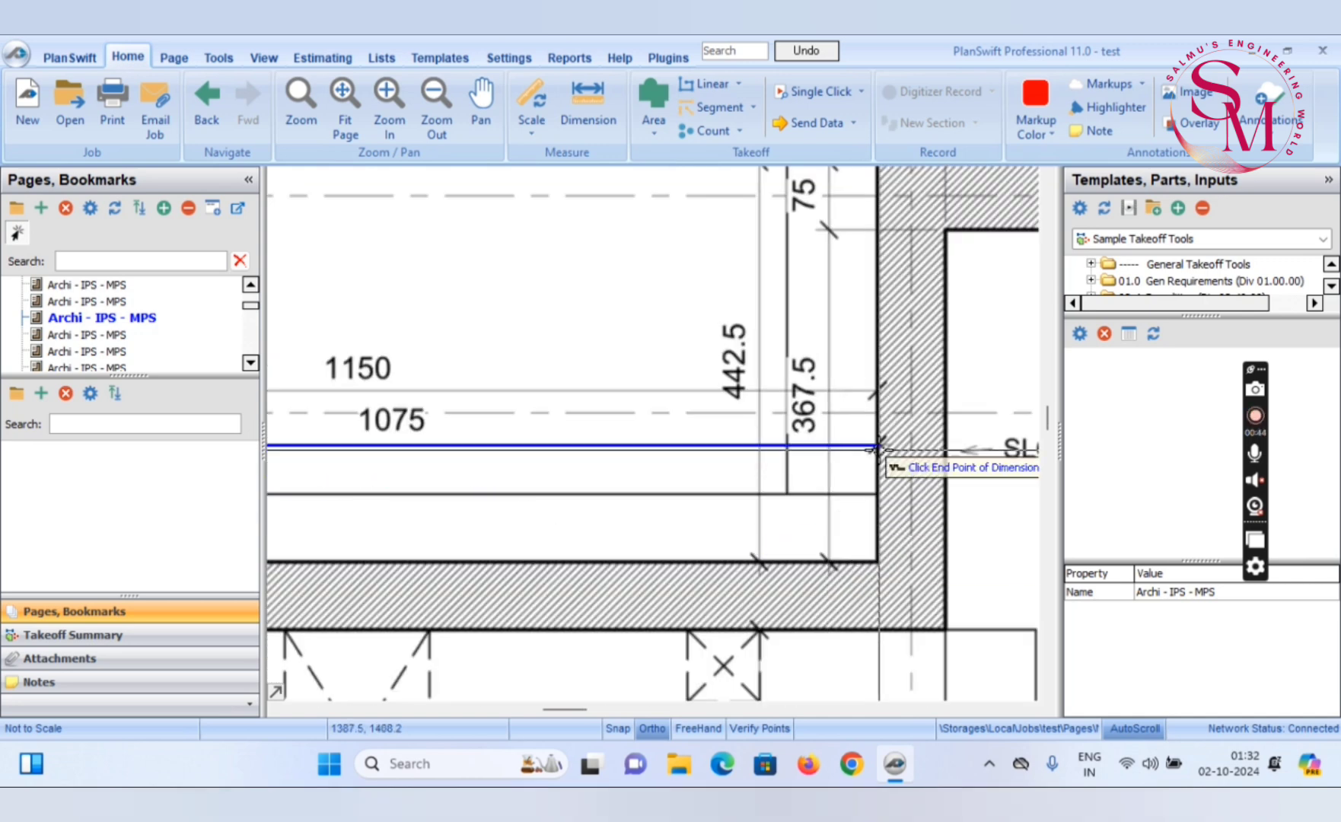
scroll(877, 449, "up", 4)
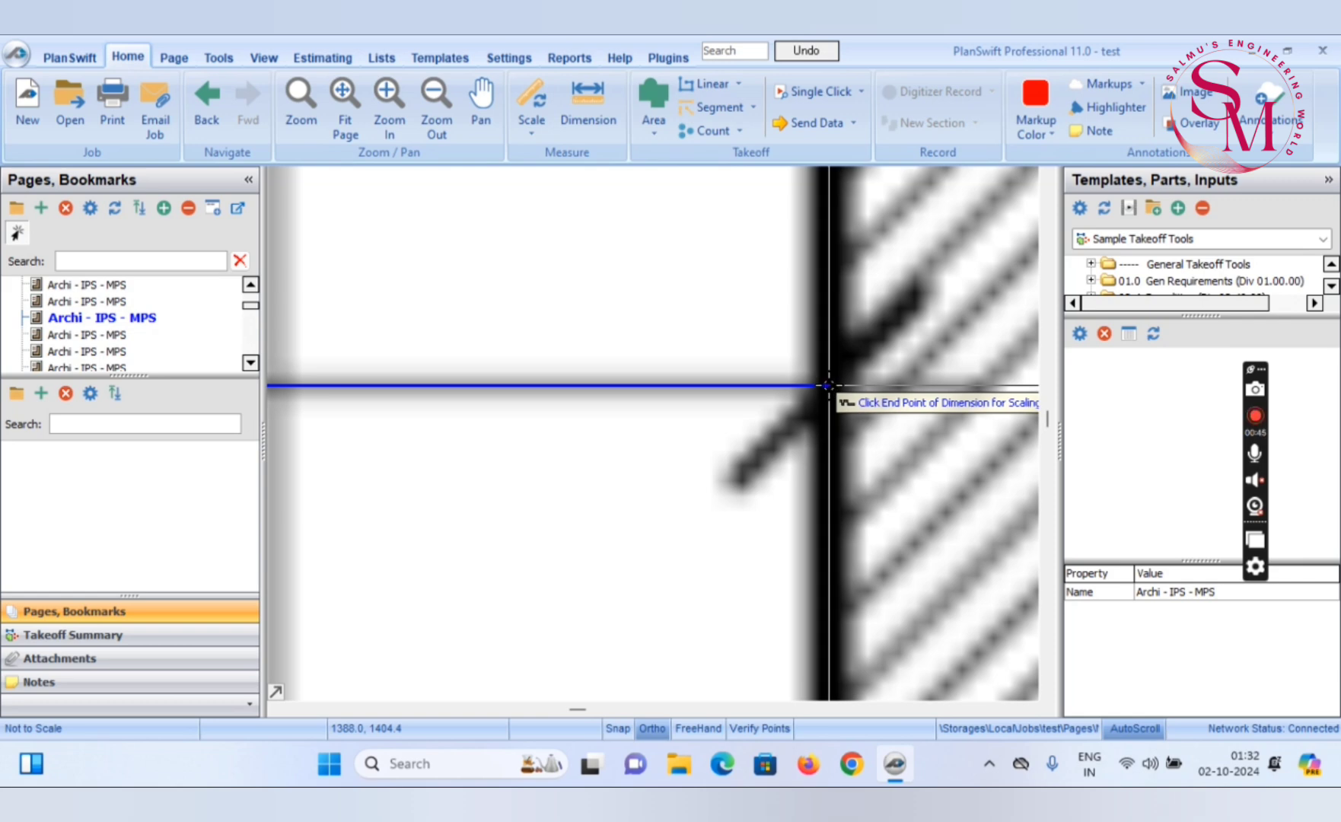
left_click(829, 386)
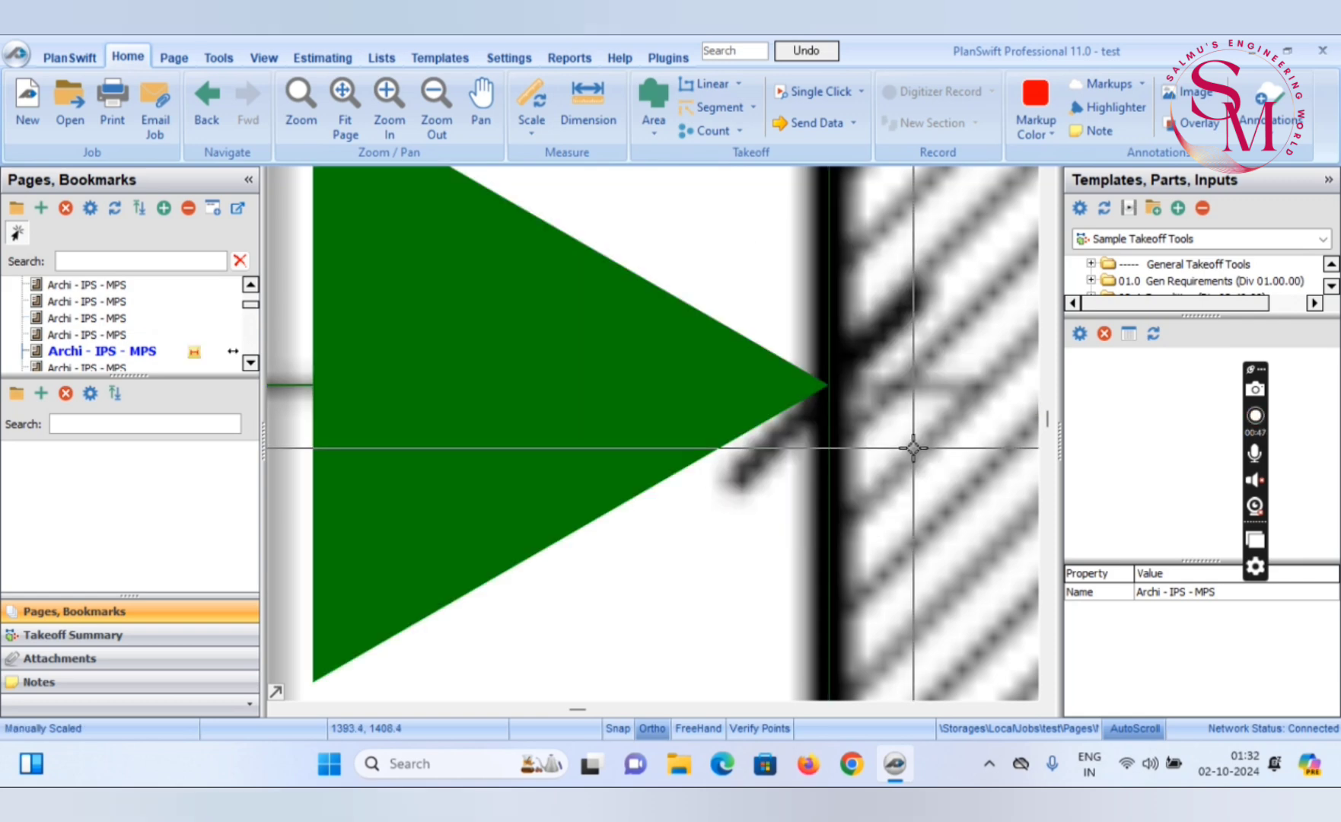
Set a second metric scale length of 5.4 m for the vertical 540 dimension beside the inlet weir chamber
scroll(909, 445, "down", 2)
scroll(911, 447, "down", 3)
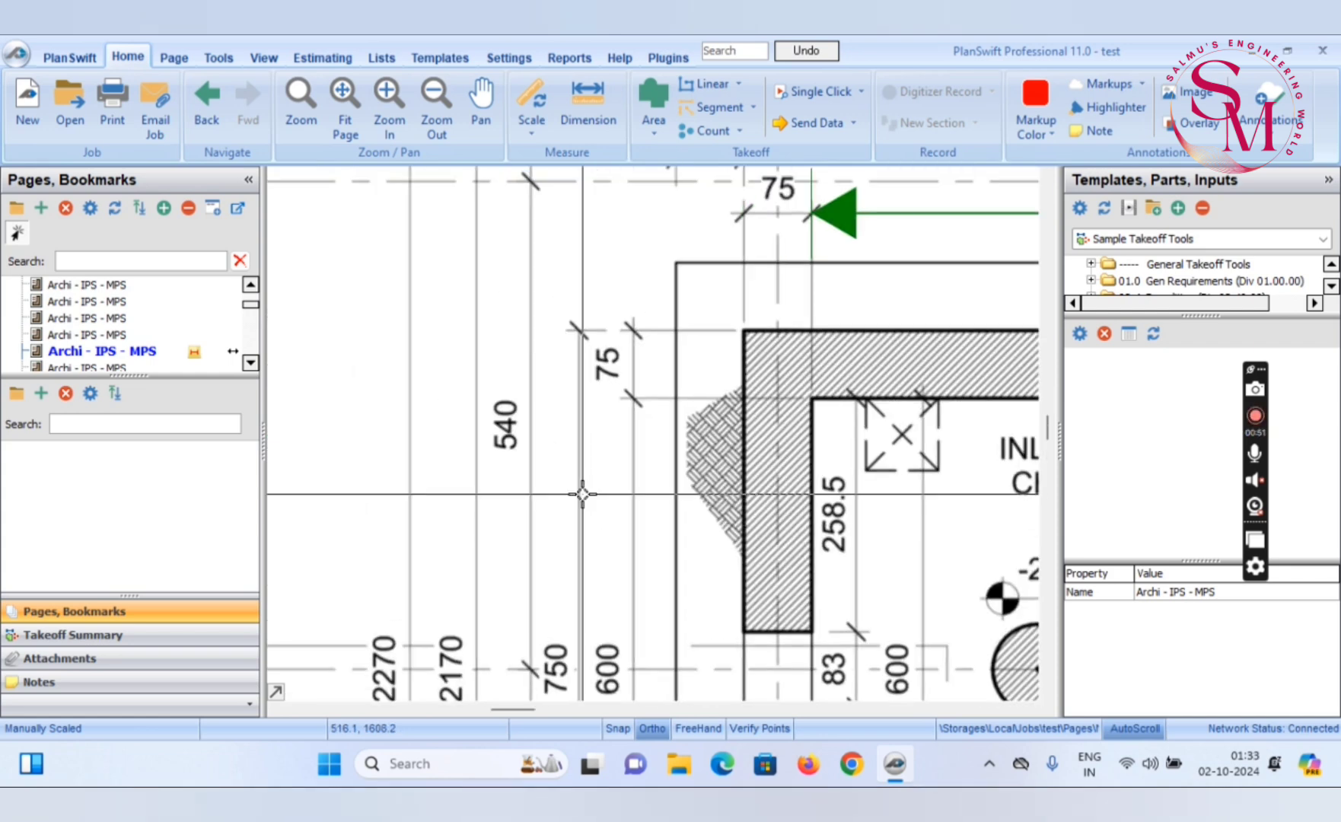
left_click(523, 91)
type("5")
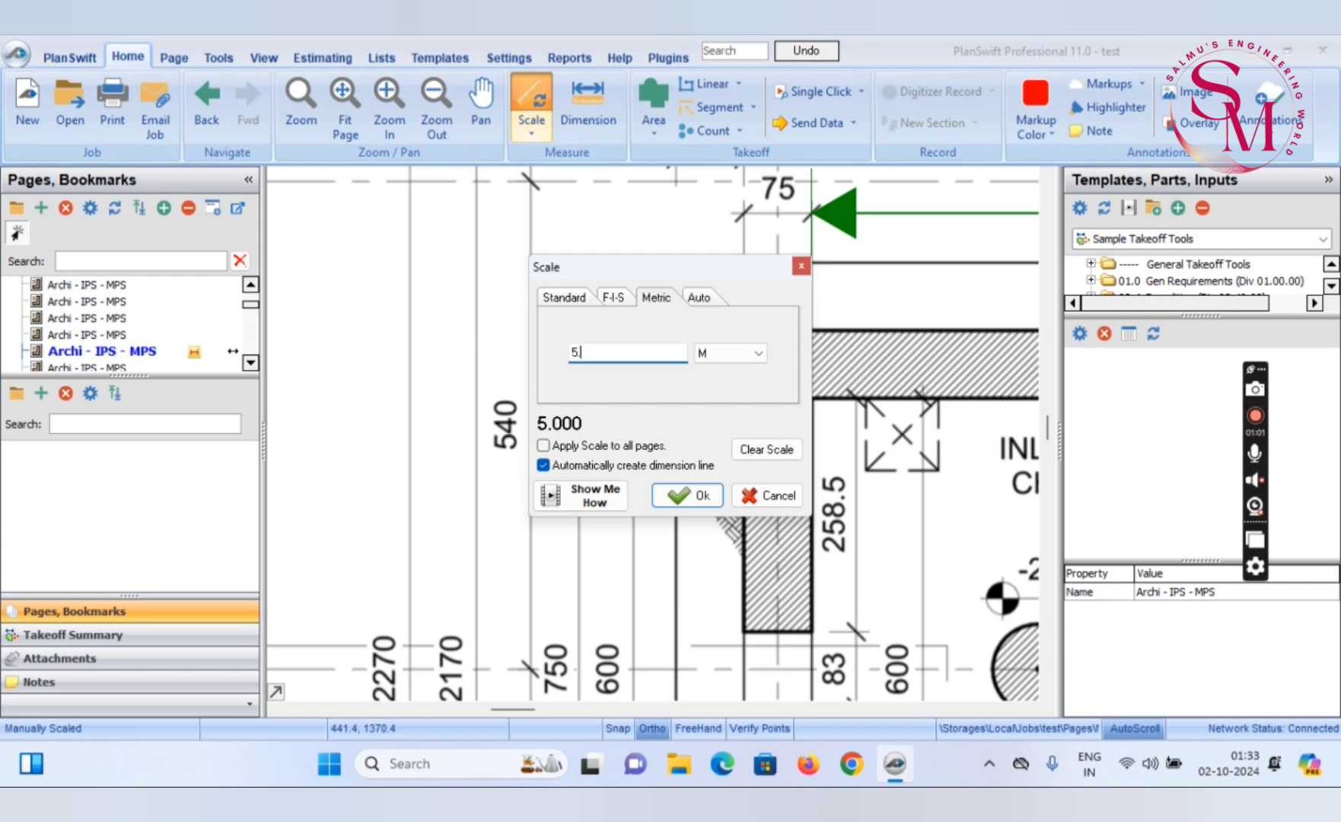
type(".4")
left_click(687, 495)
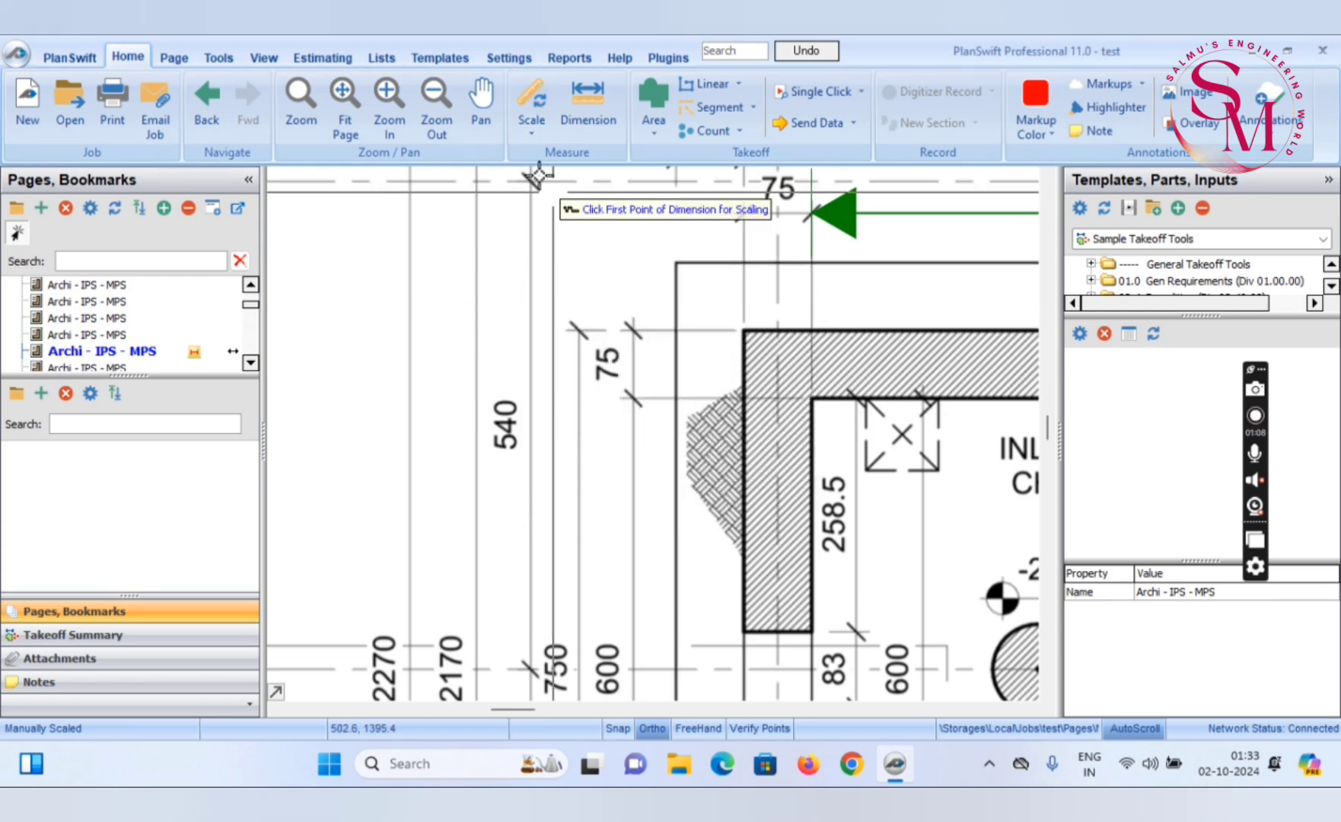
Calibrate the vertical scale by picking both ends of the 540 dimension between grid lines 4 and 3
scroll(521, 180, "up", 5)
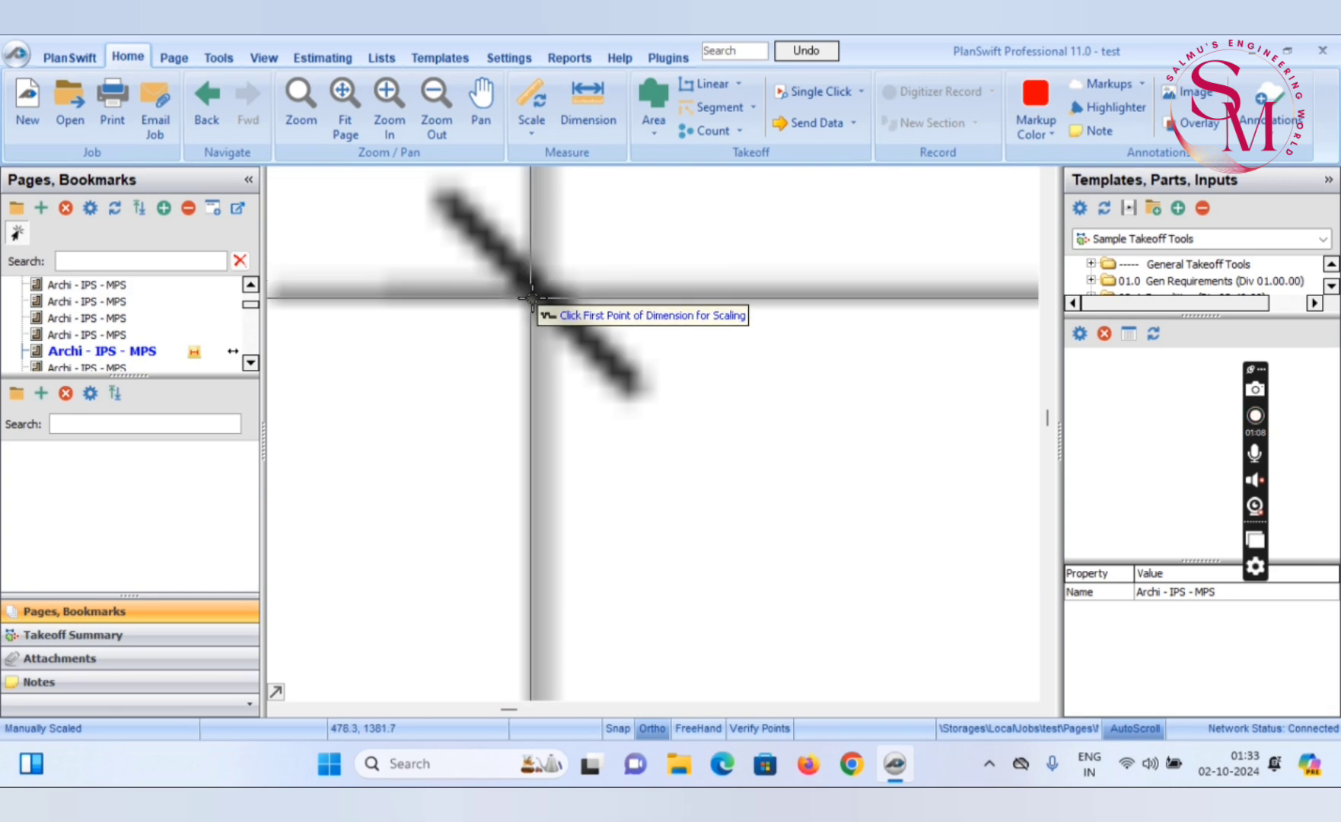
left_click(536, 286)
scroll(537, 286, "down", 5)
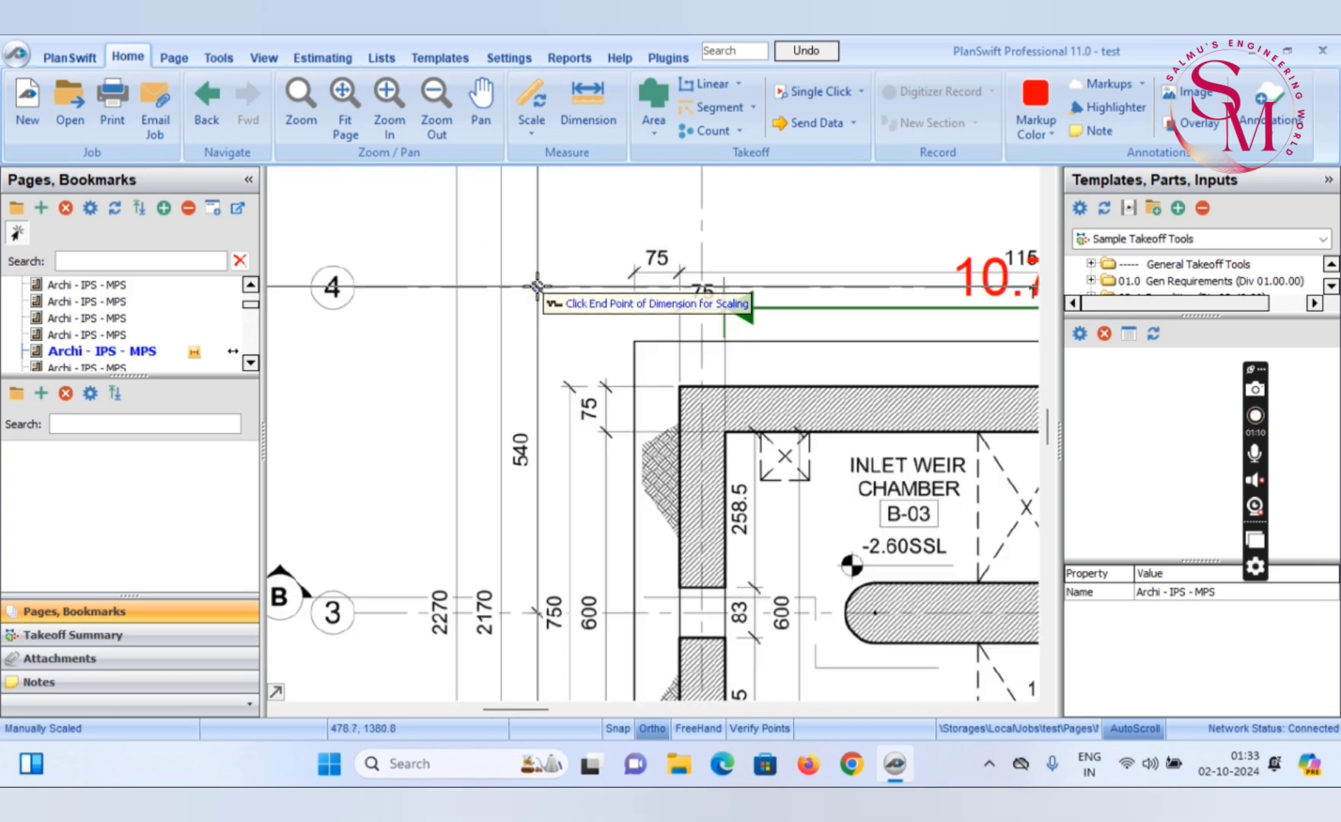
scroll(539, 618, "up", 5)
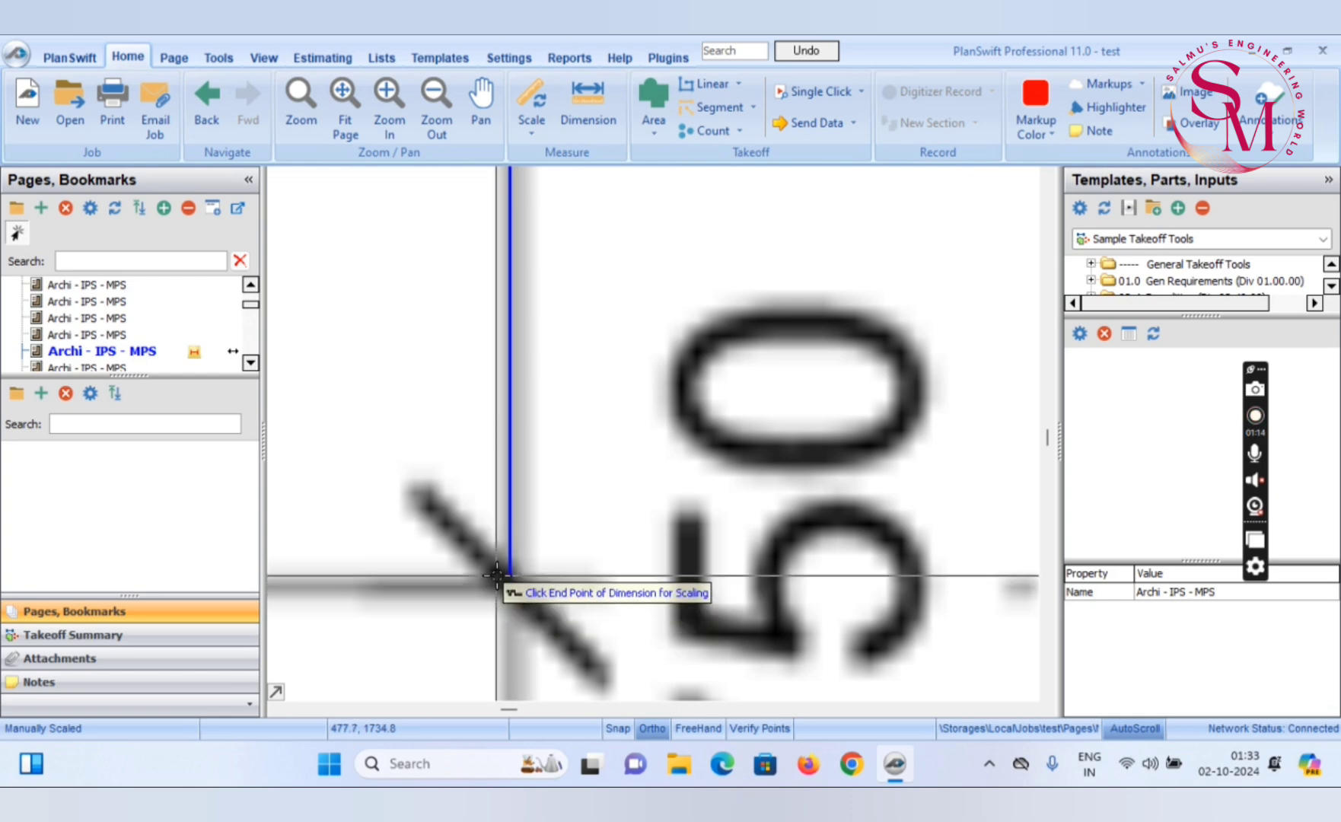
left_click(508, 582)
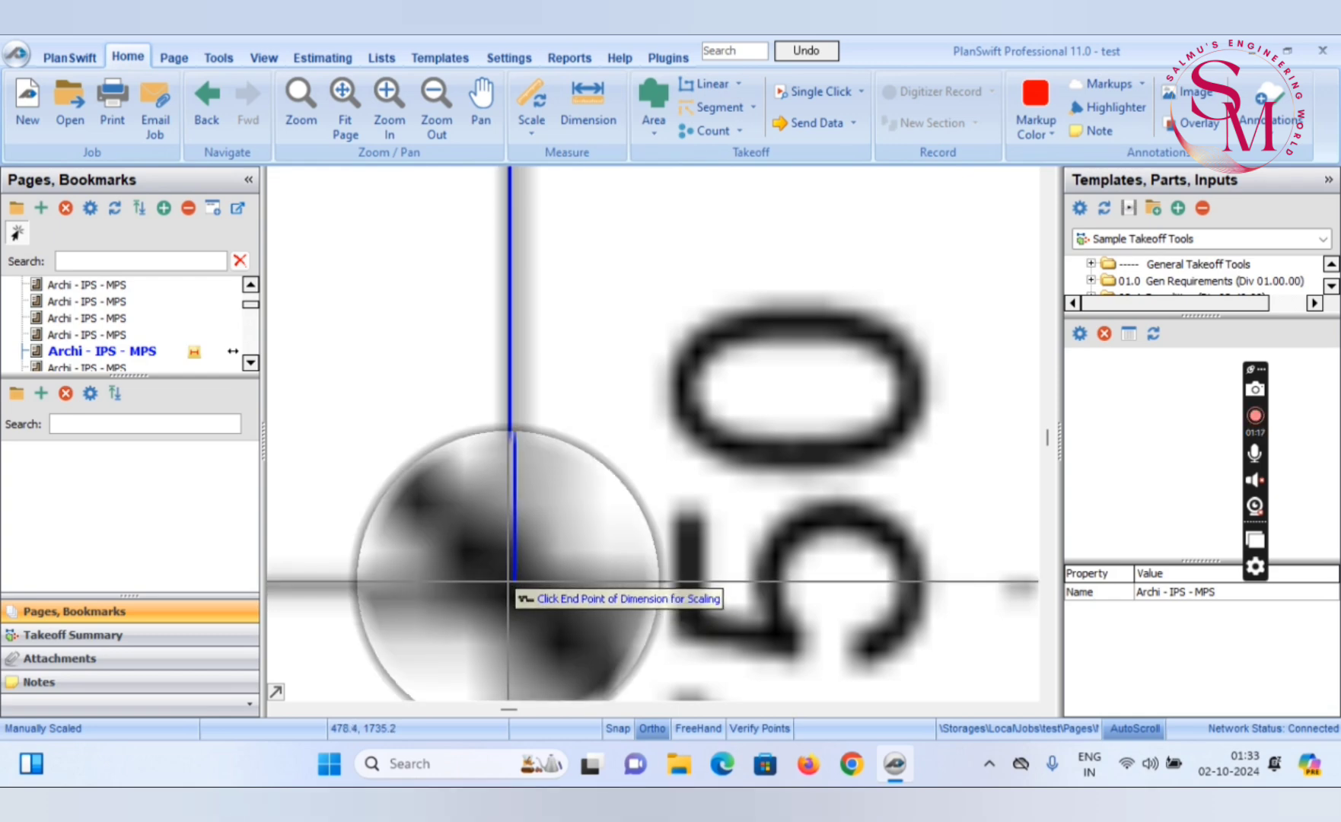
scroll(608, 556, "down", 4)
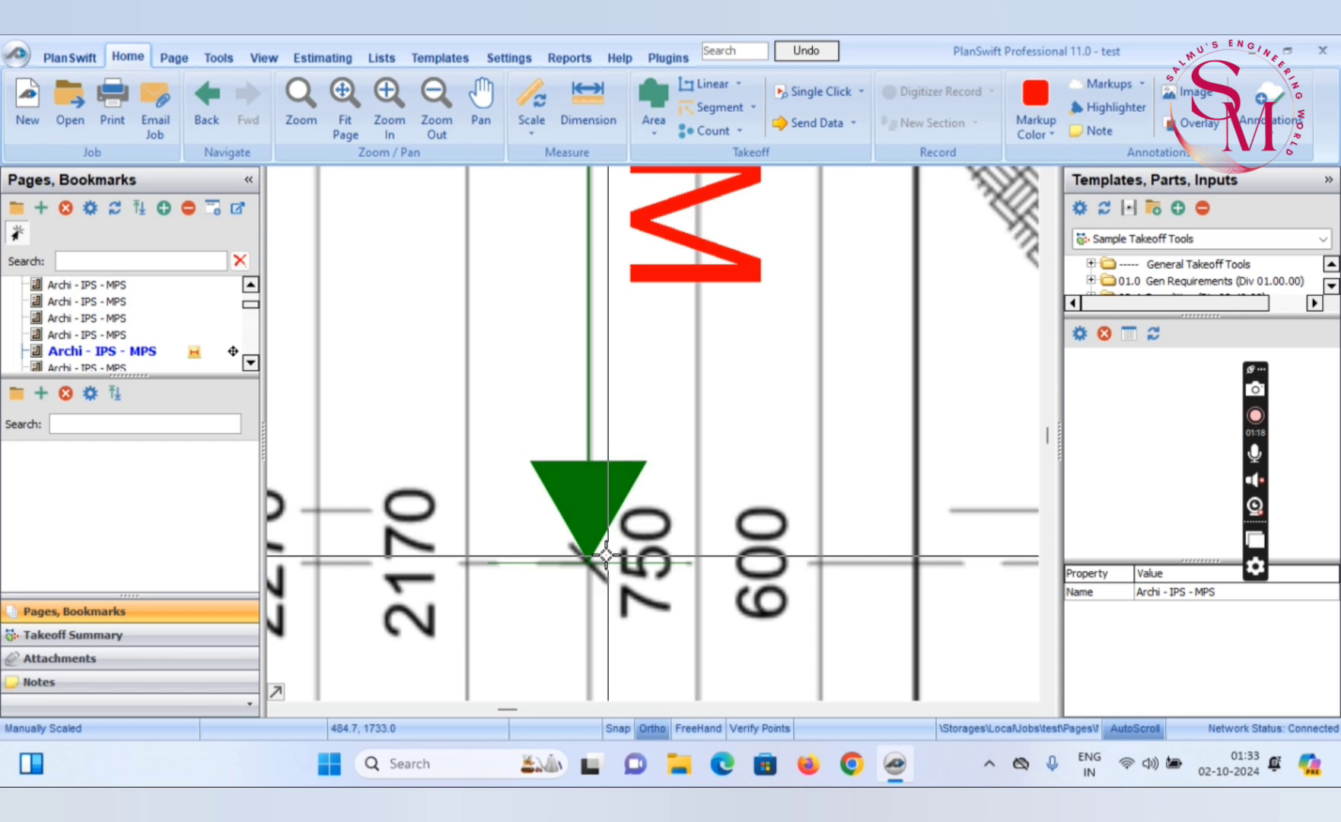
scroll(607, 556, "down", 4)
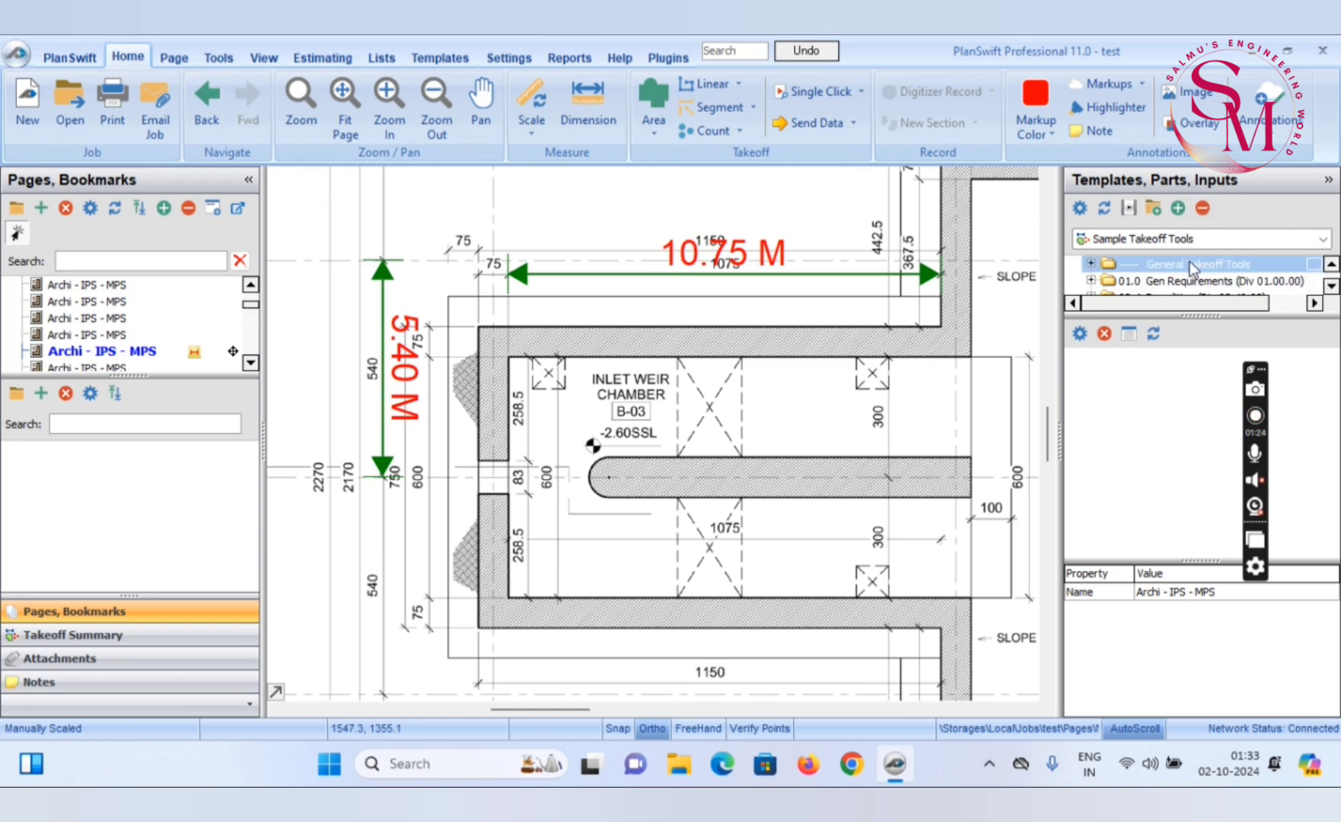
Examine the available template collections, including Sample Takeoff Tools, Sample Parts, Sample Assemblies, Sample CSI Assemblies and Links
left_click(1322, 241)
left_click(1322, 241)
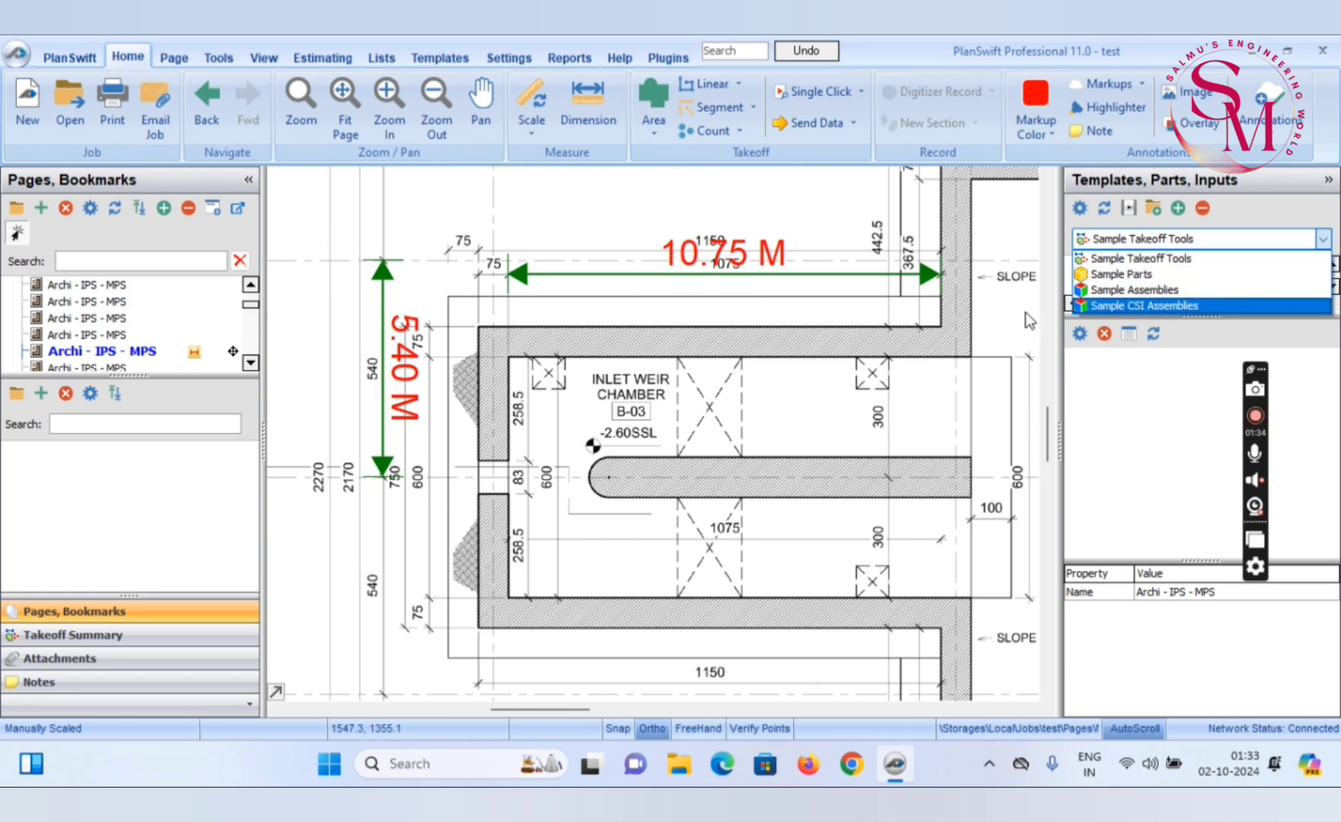
left_click(1103, 401)
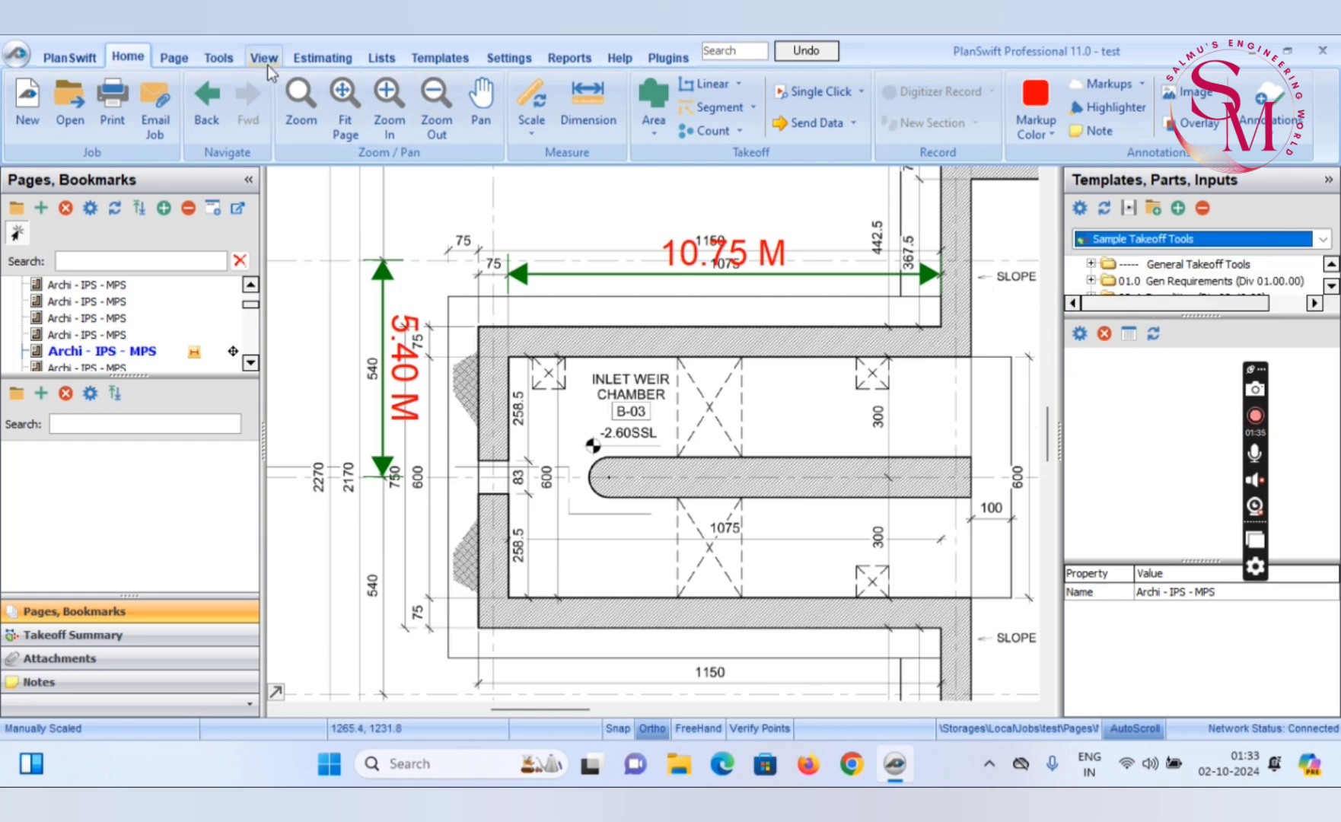
left_click(445, 67)
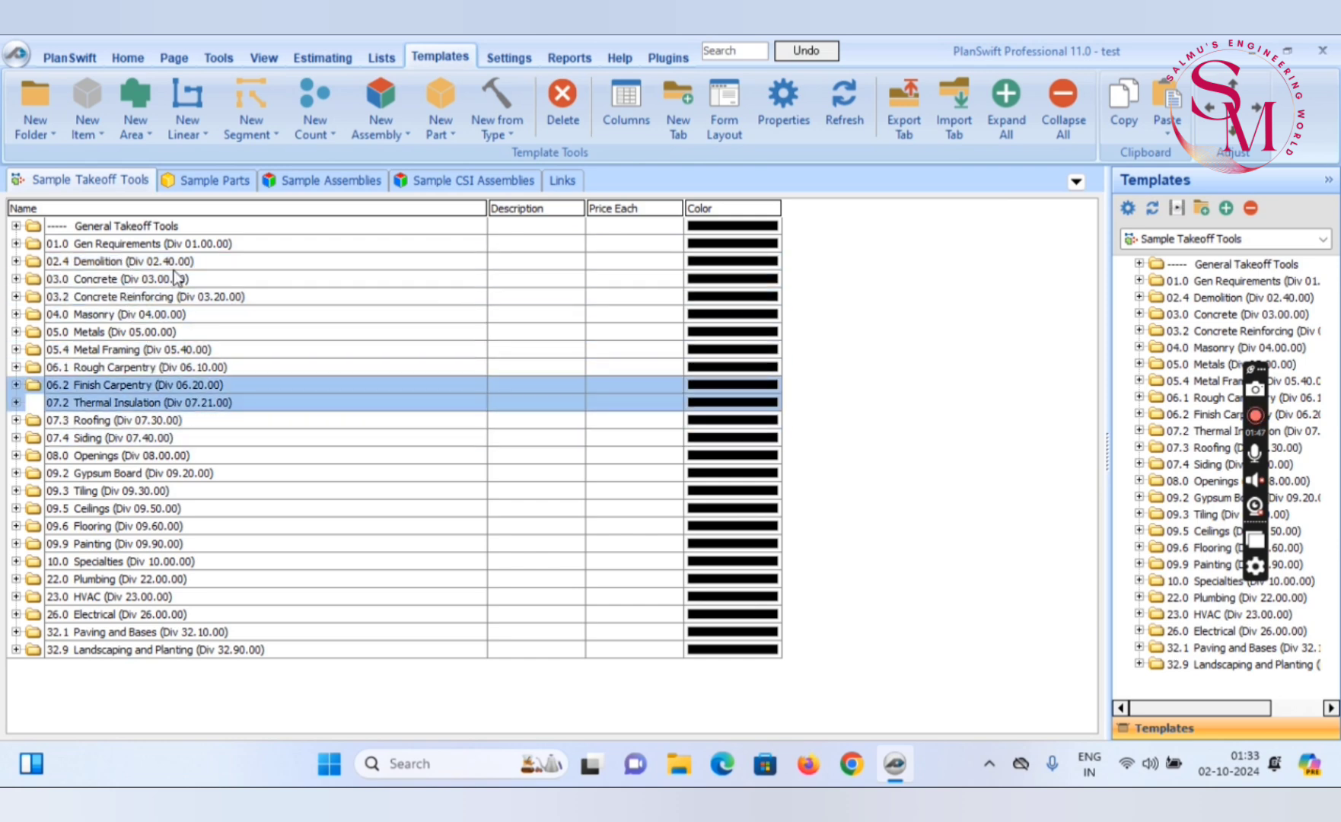
left_click(216, 181)
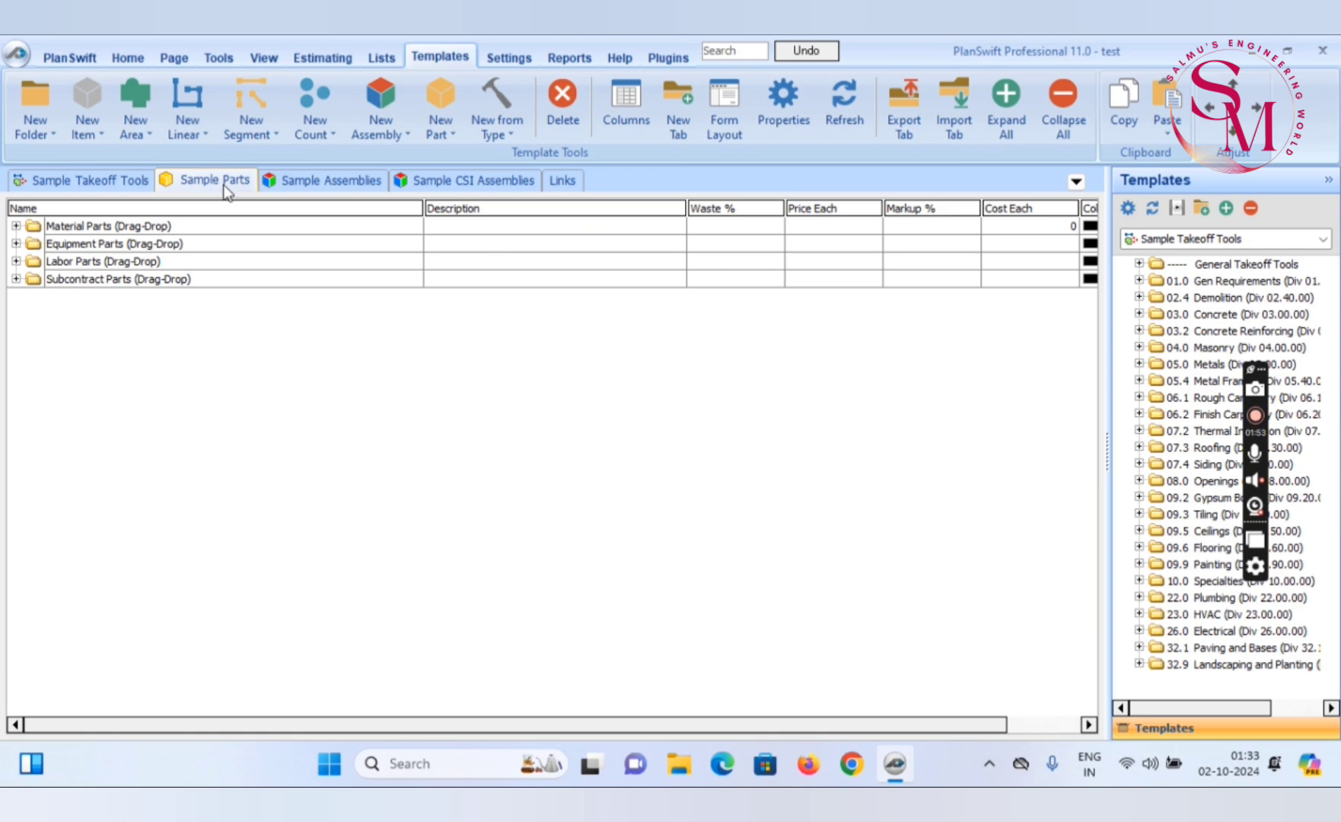
left_click(334, 180)
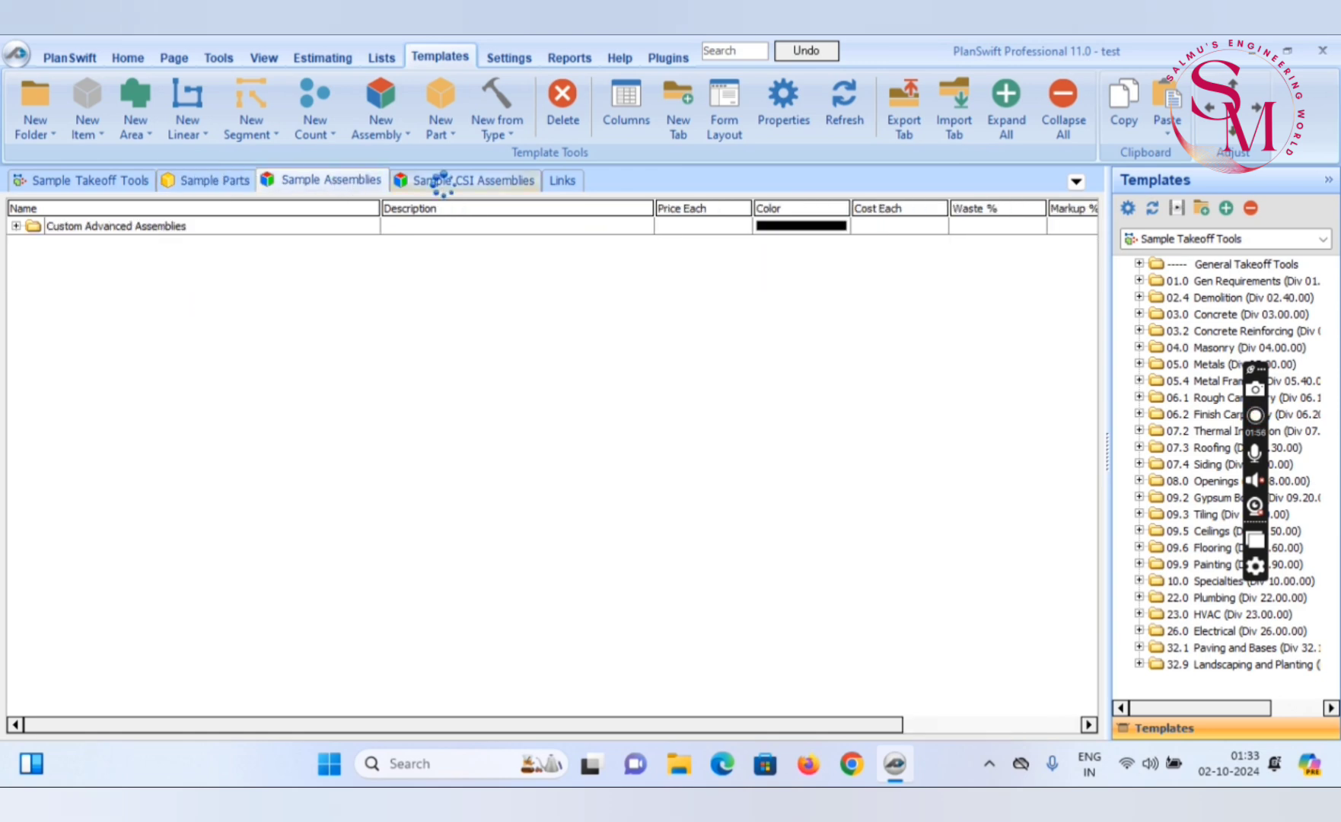
left_click(533, 189)
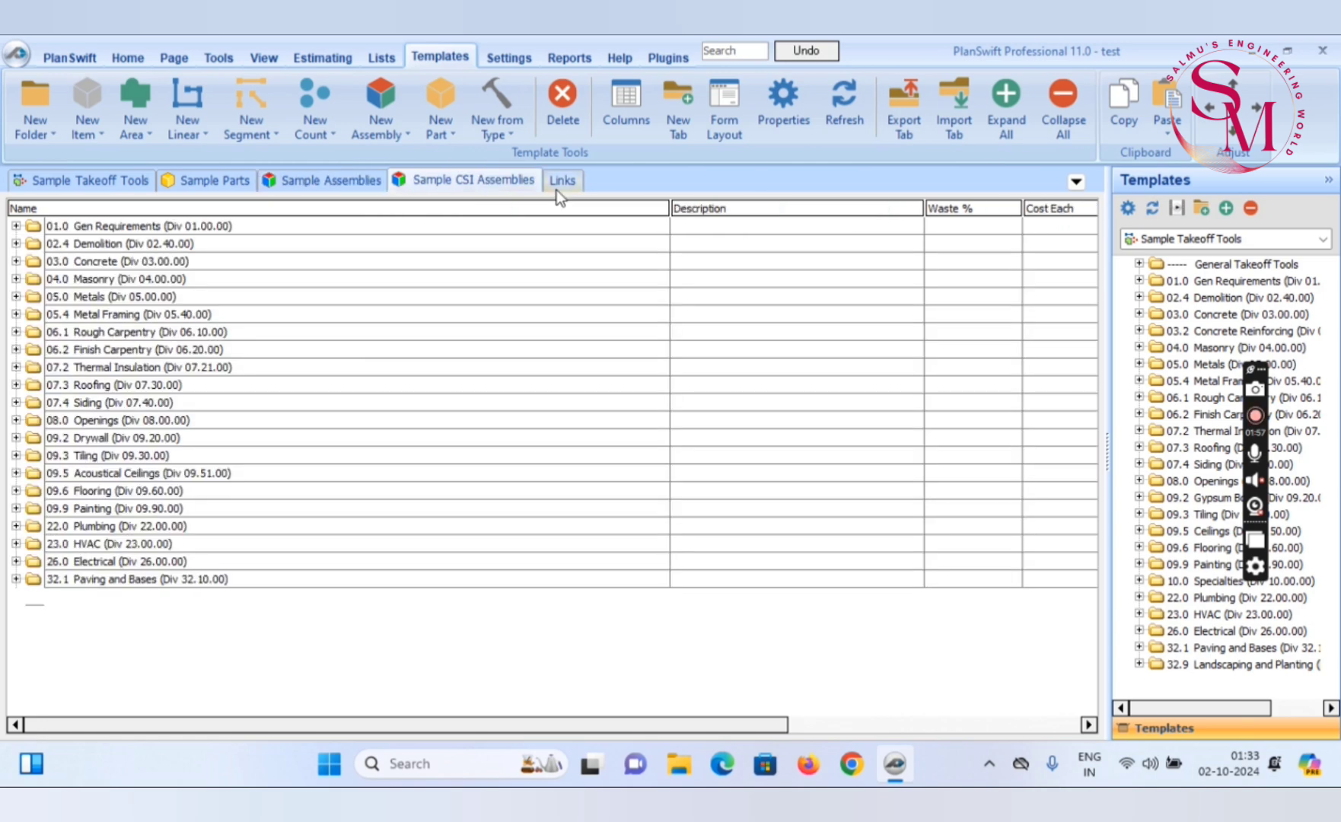
left_click(574, 183)
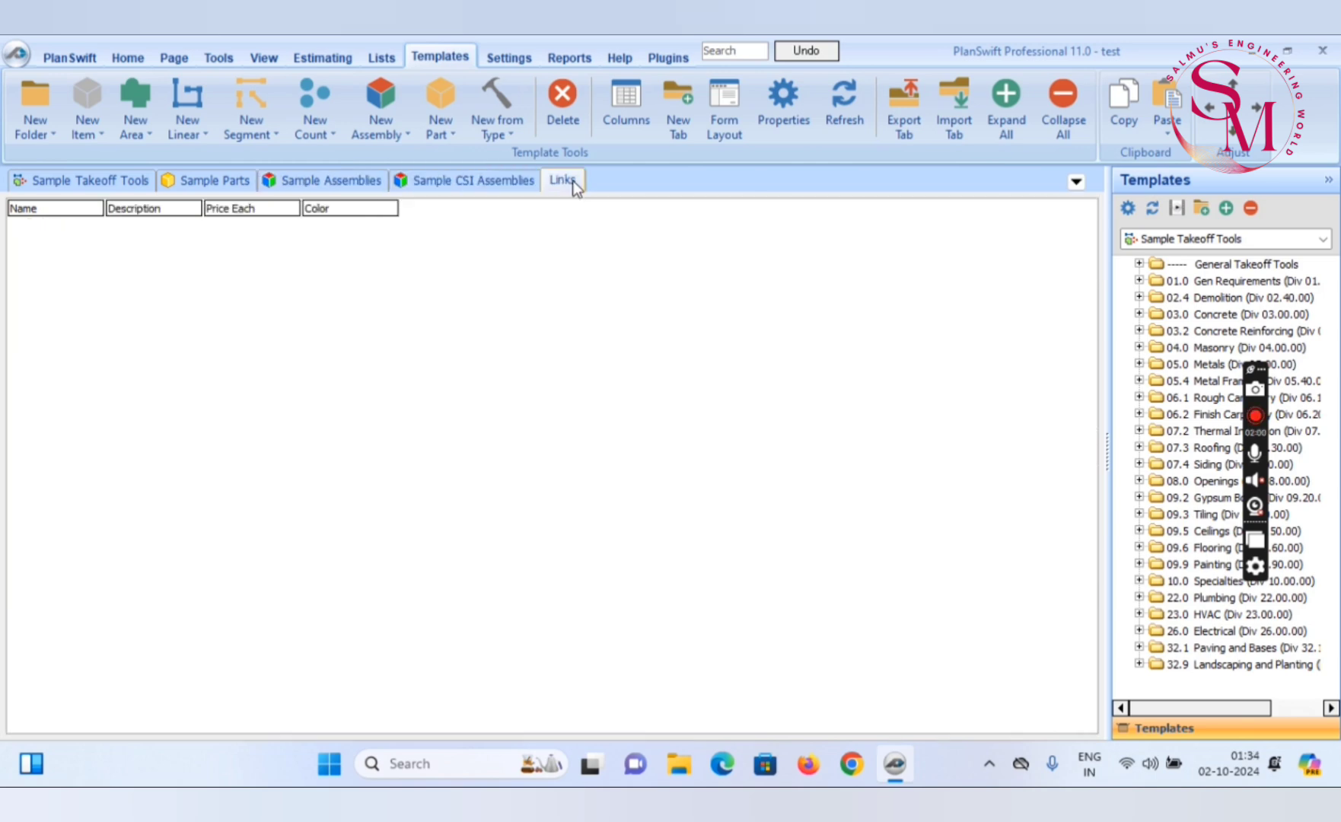
Create a new template tab in Local storage, entering a person's first name as its name
left_click(674, 131)
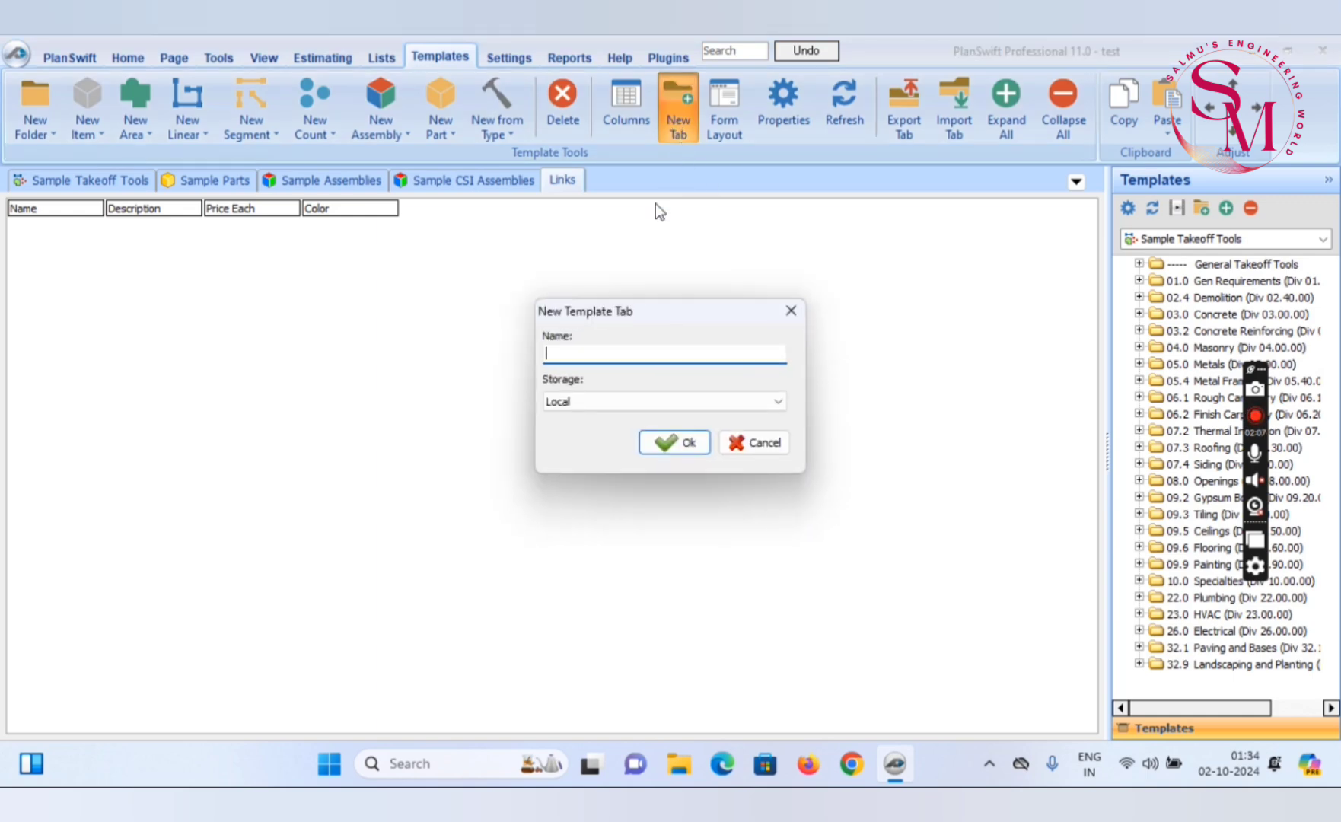
left_click(603, 352)
type("salma")
left_click(682, 442)
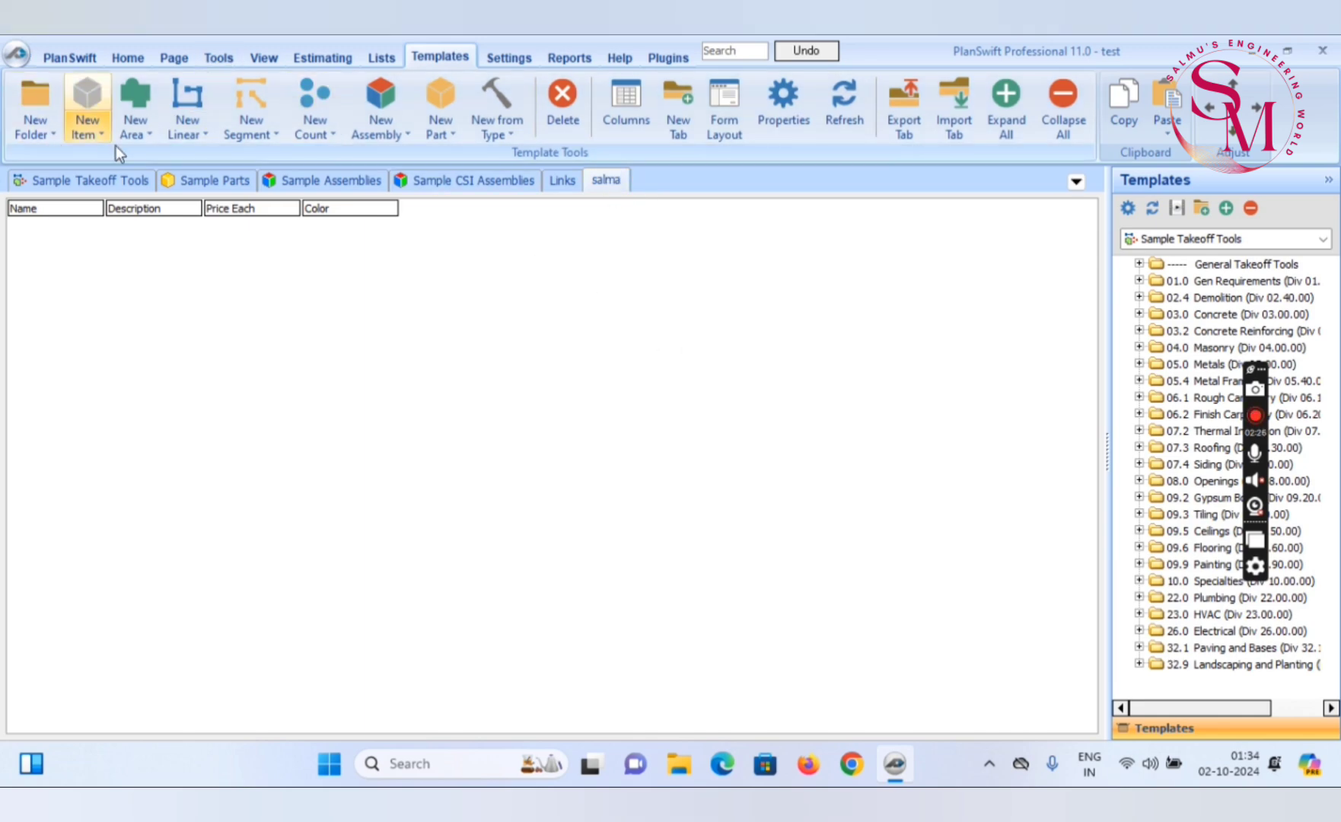
Return to the basement plan and measure the thickness of the inlet weir chamber's upper wall from its inner corner with Dimension
left_click(89, 58)
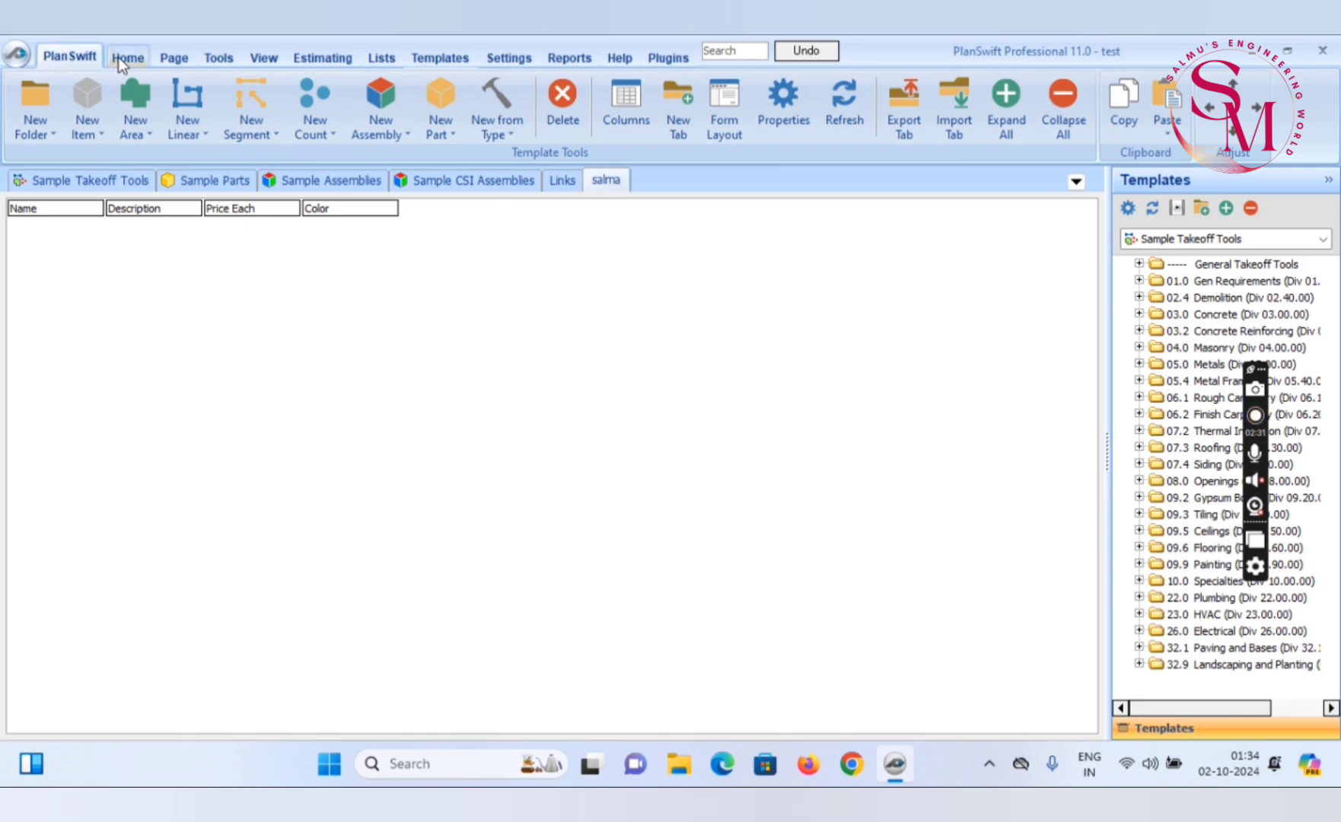
left_click(127, 58)
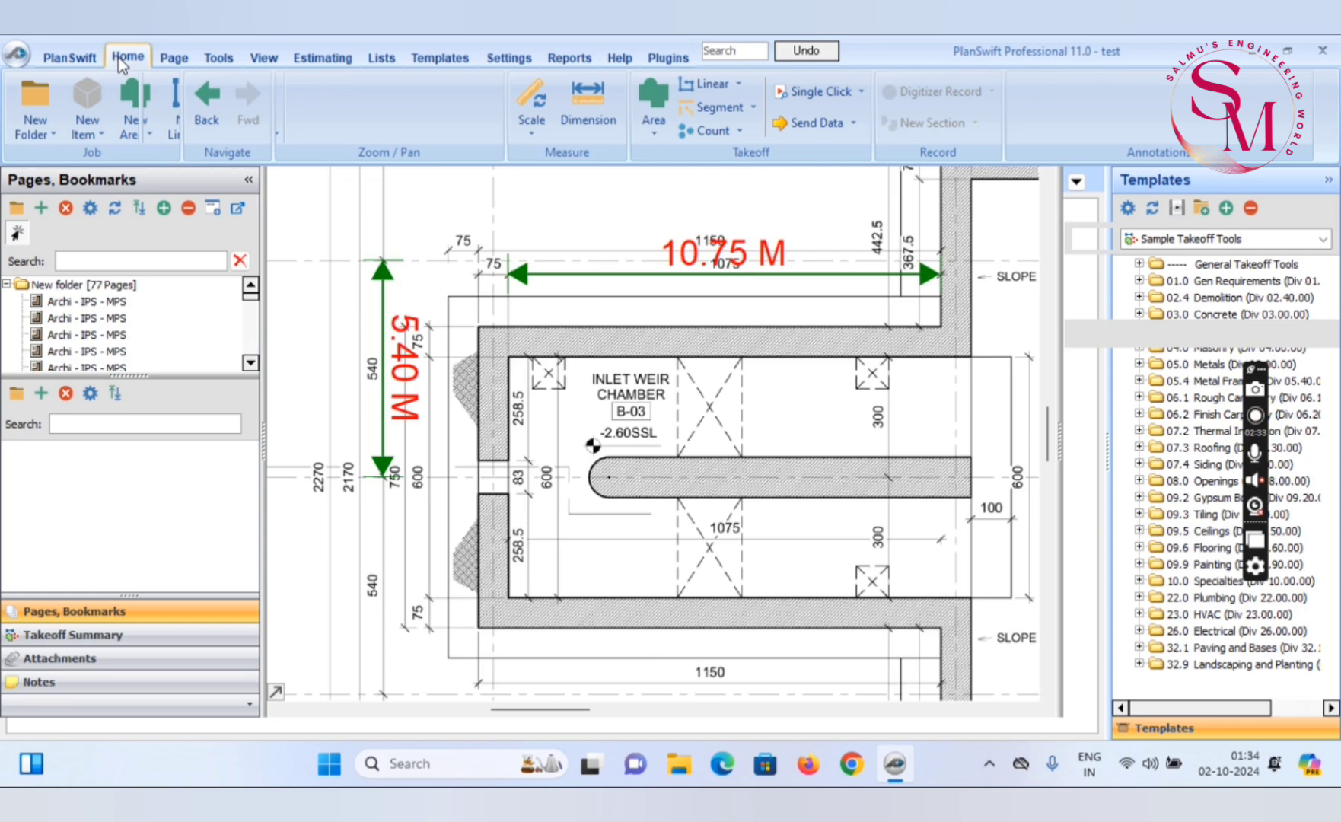
scroll(834, 319, "up", 2)
scroll(834, 319, "down", 2)
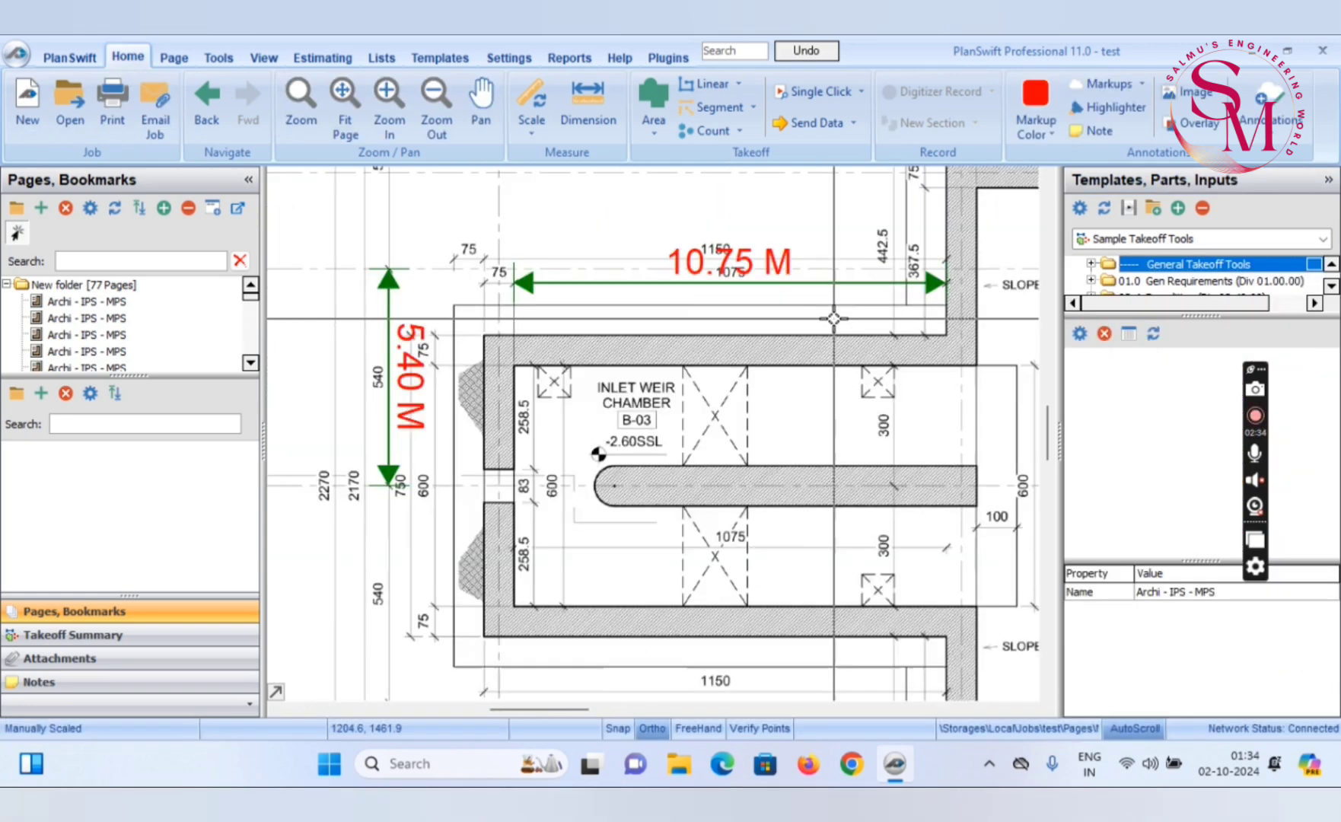
scroll(834, 319, "up", 2)
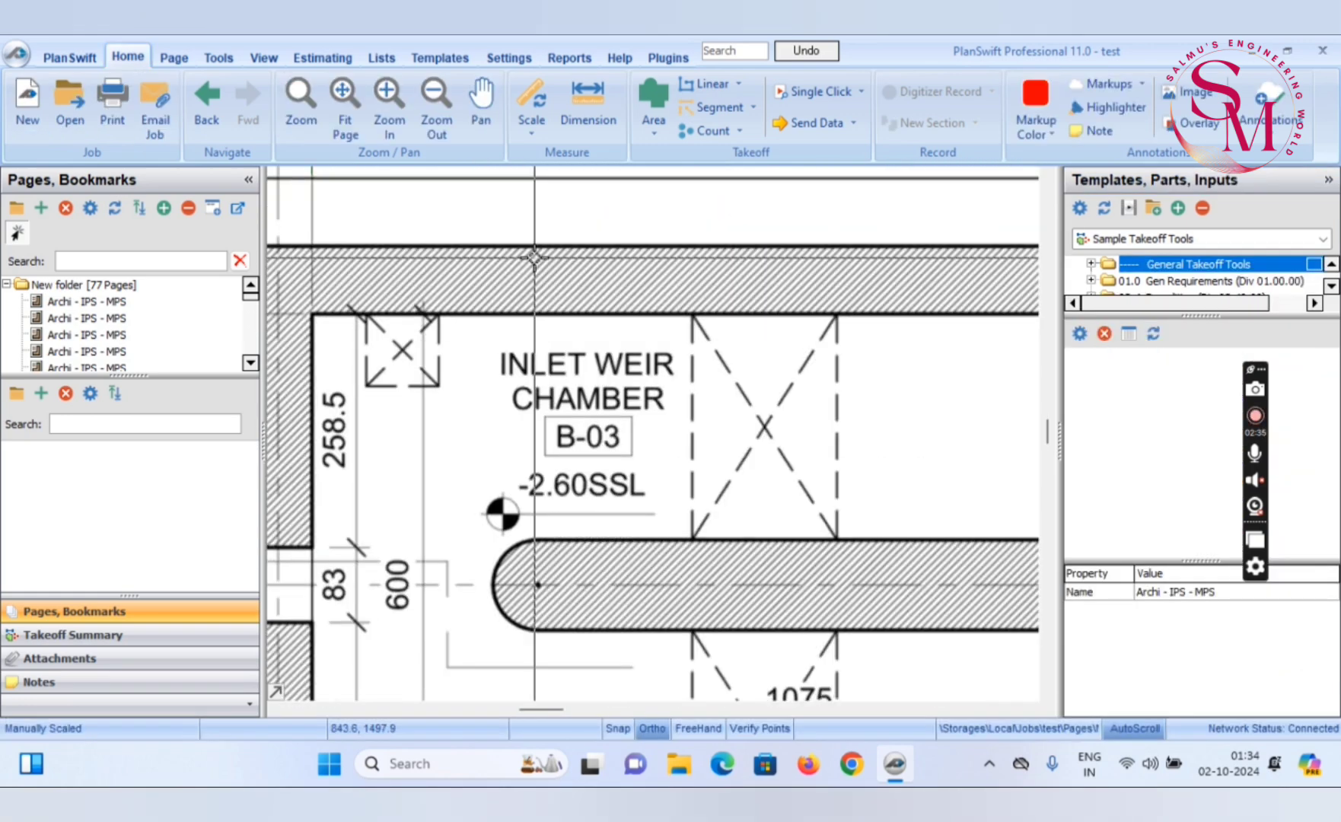
scroll(581, 335, "down", 1)
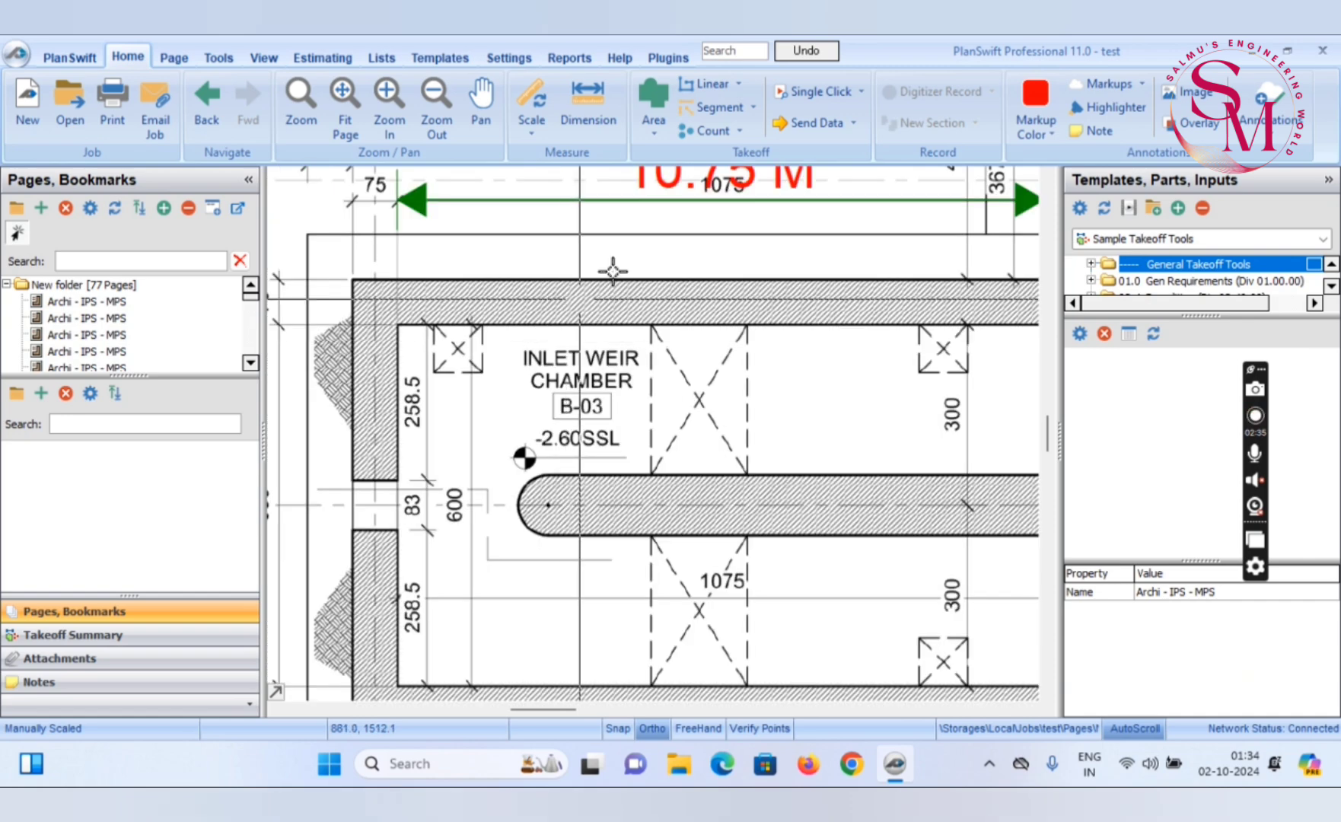
scroll(627, 339, "up", 1)
scroll(627, 340, "down", 1)
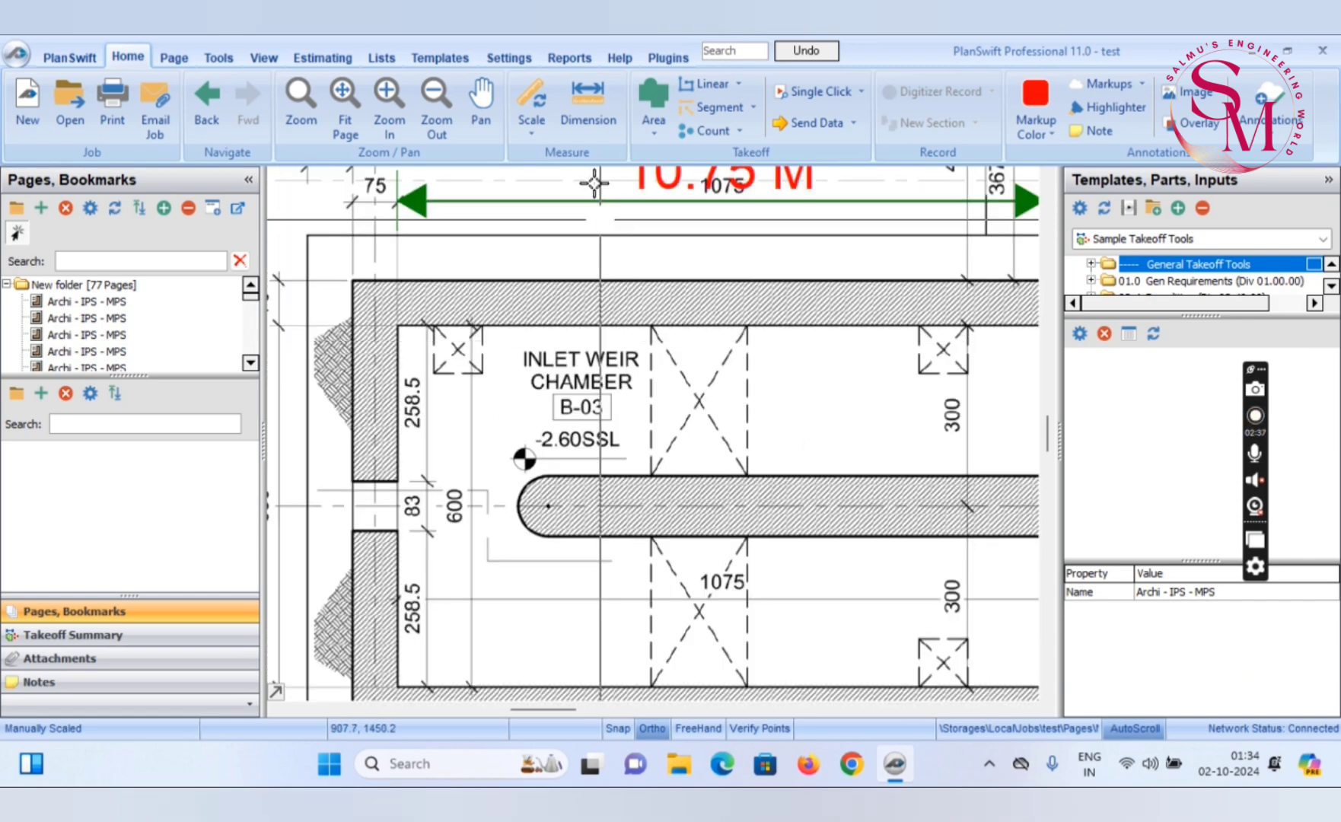
left_click(607, 88)
left_click(396, 324)
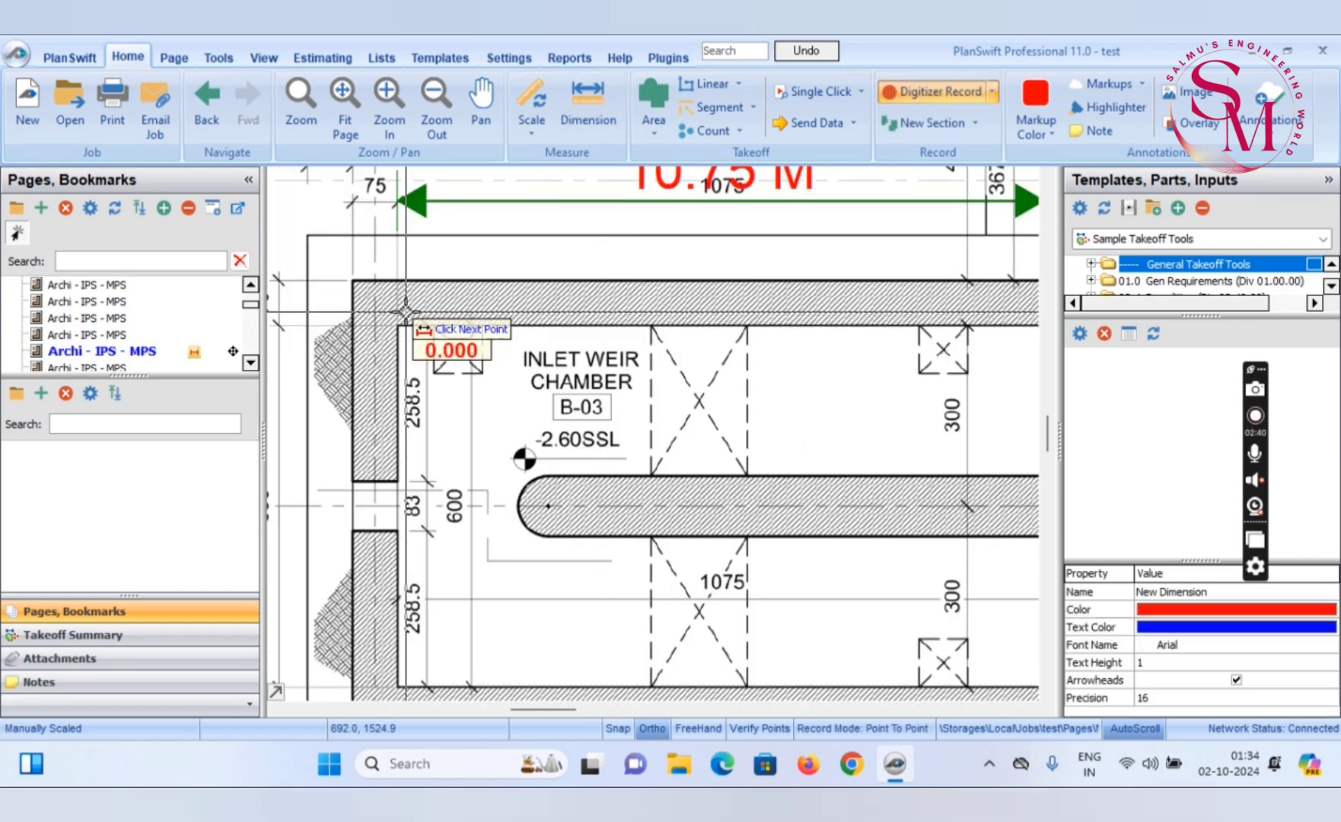
scroll(396, 324, "up", 5)
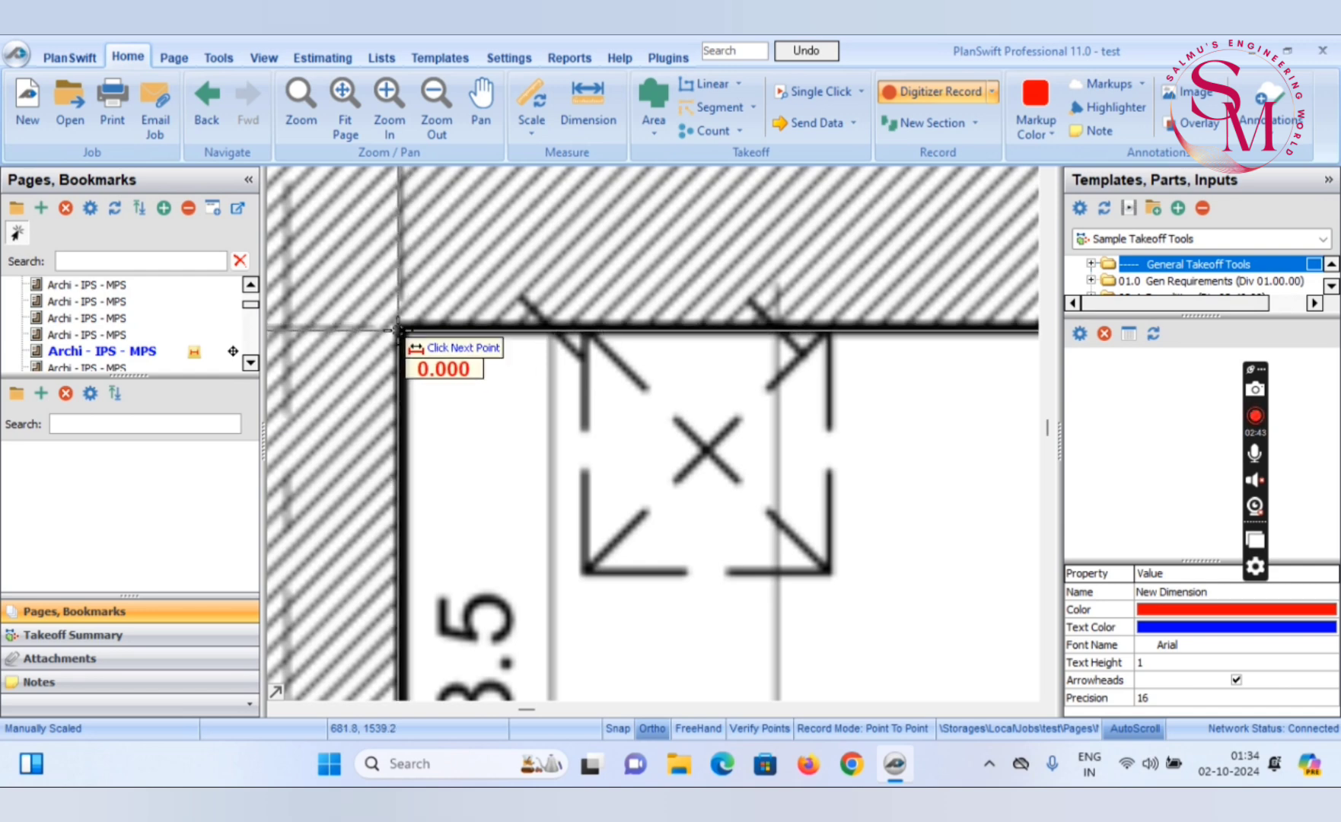
scroll(396, 323, "down", 4)
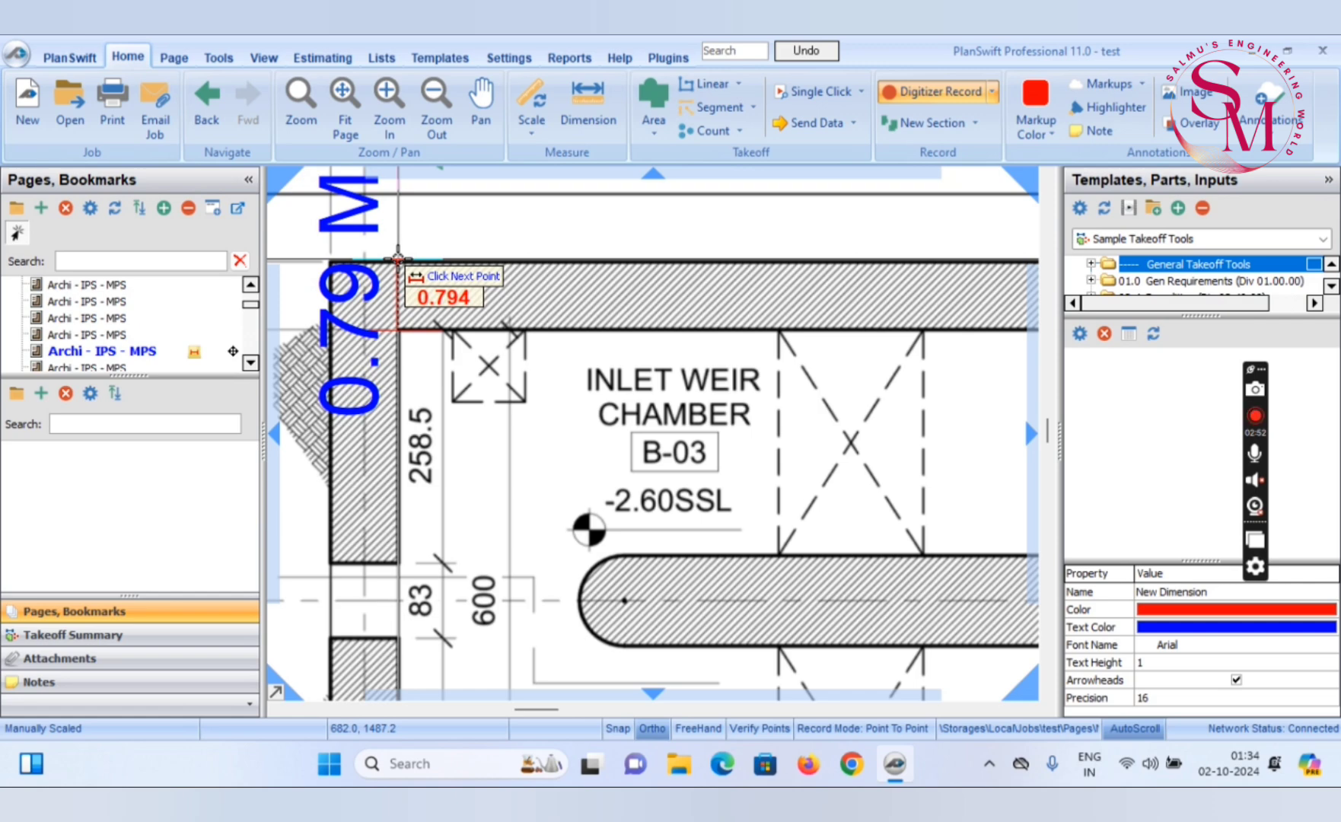
key("Escape")
Create a new linear item named BLOCK WORK in the custom template tab and set its colour to Light Orange
left_click(442, 57)
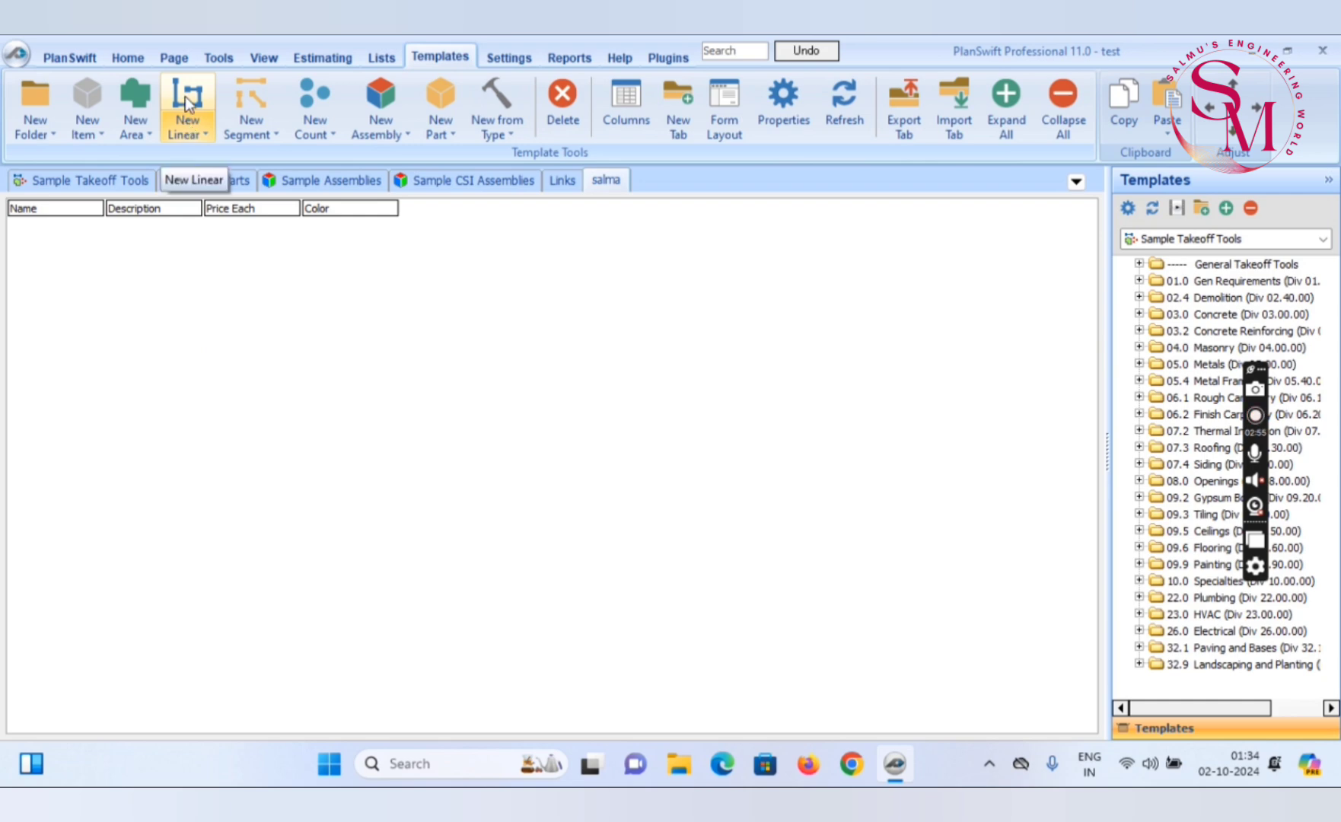
left_click(187, 129)
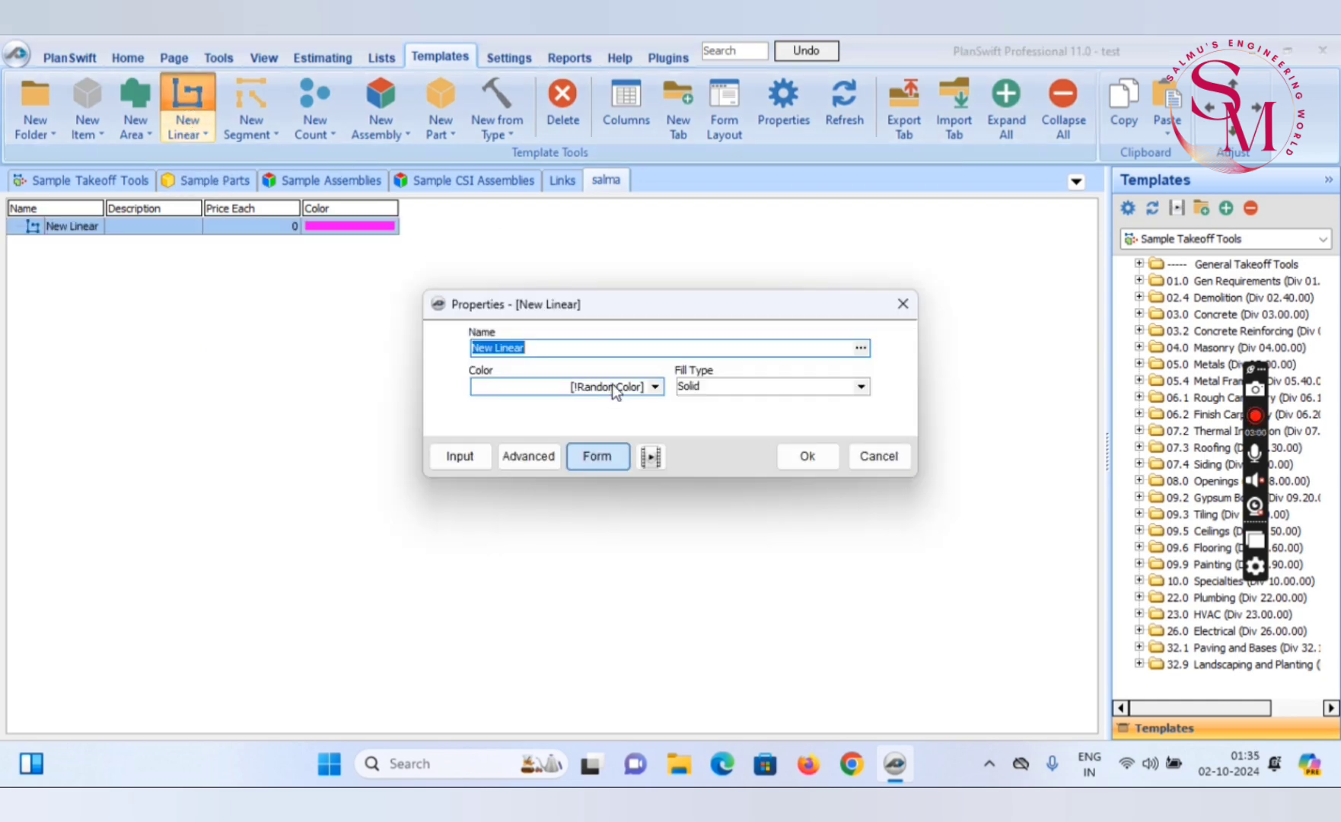
type("b")
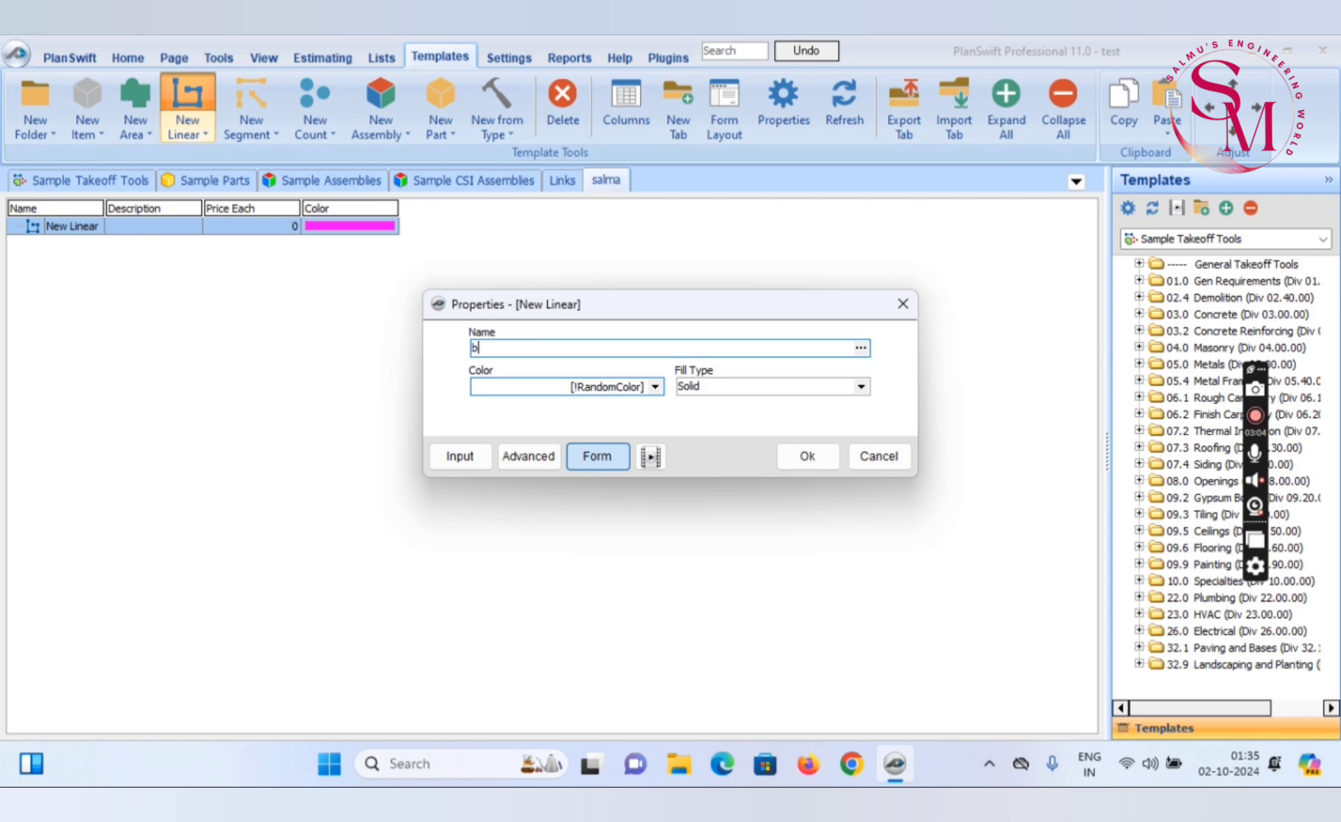
type("BLOCK WORK")
left_click(654, 386)
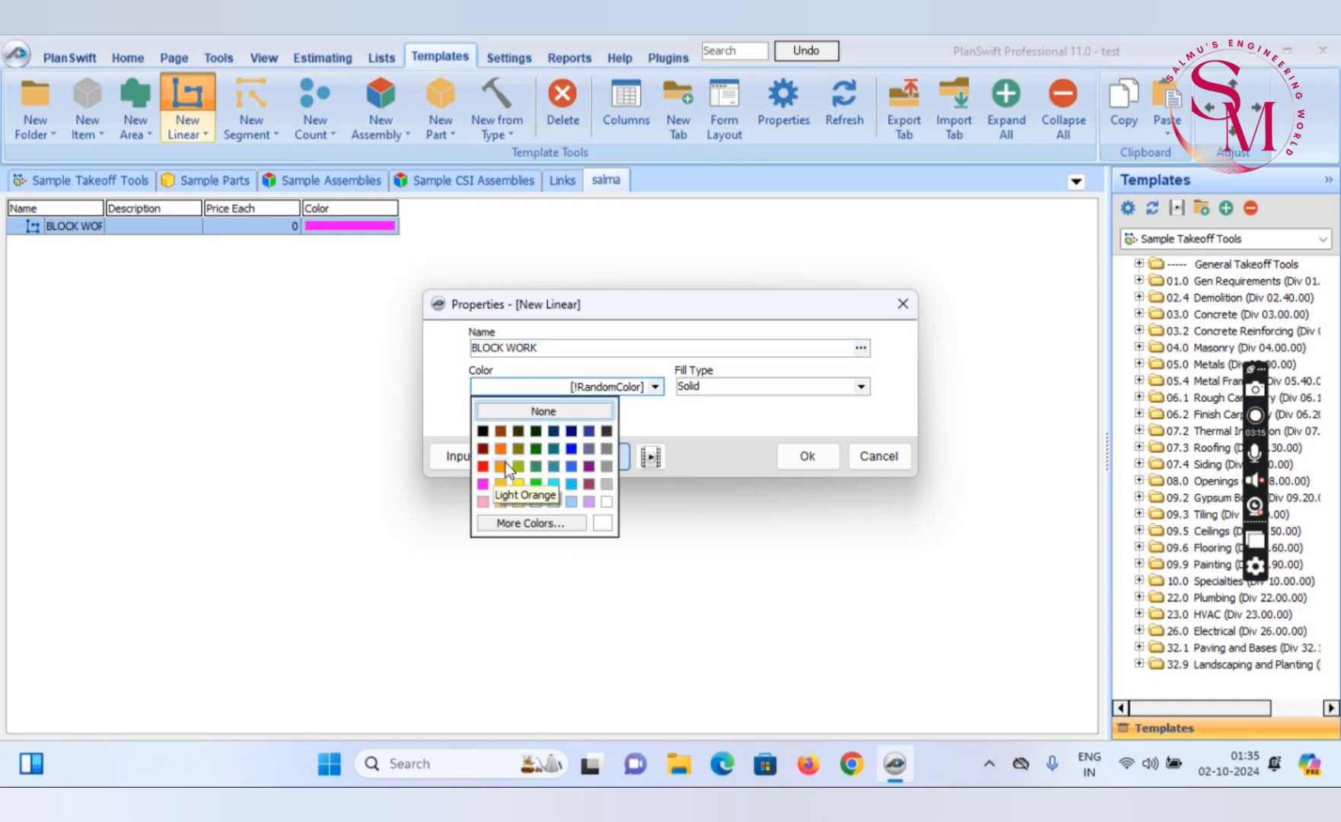
left_click(501, 465)
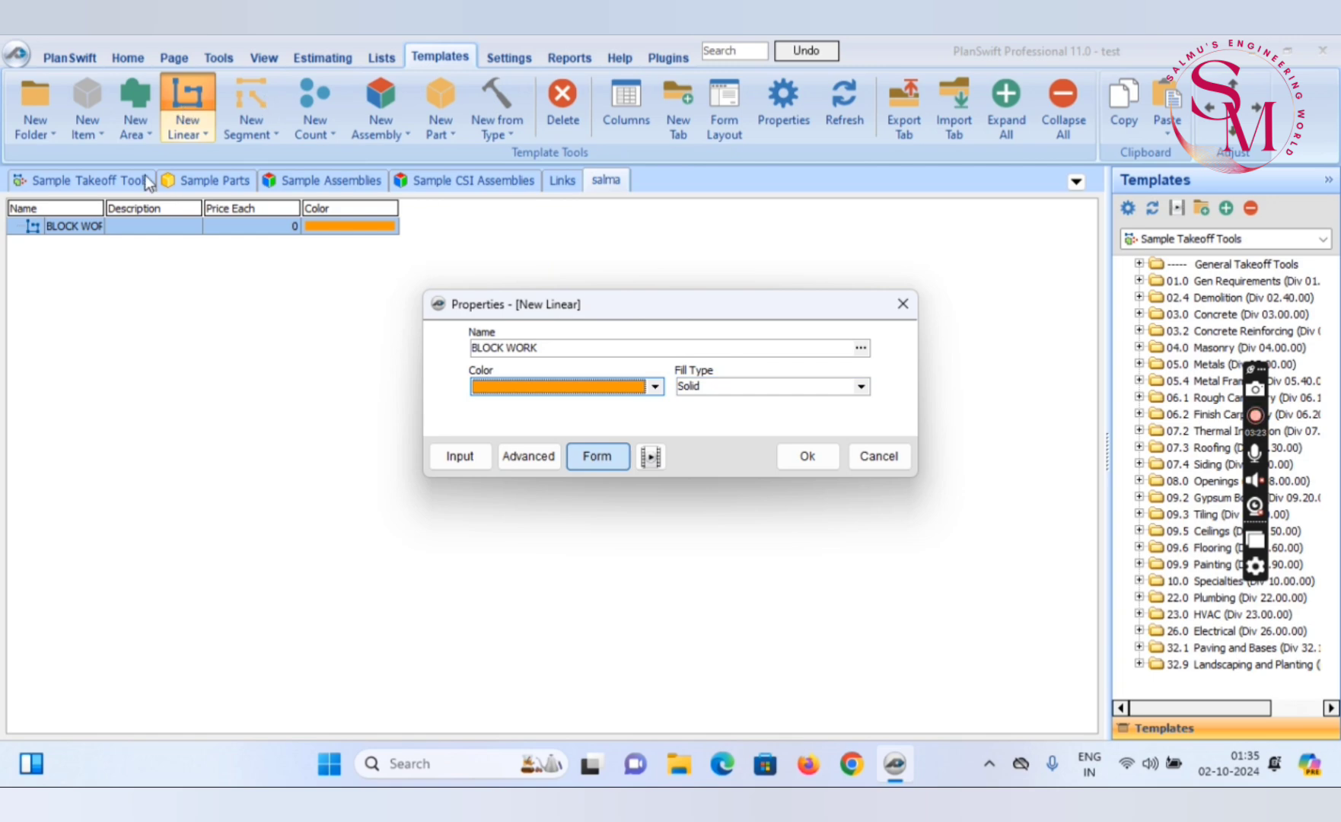
Include Wall Height and Width in the BLOCK WORK item's input form through its advanced properties and save the changes
left_click(527, 463)
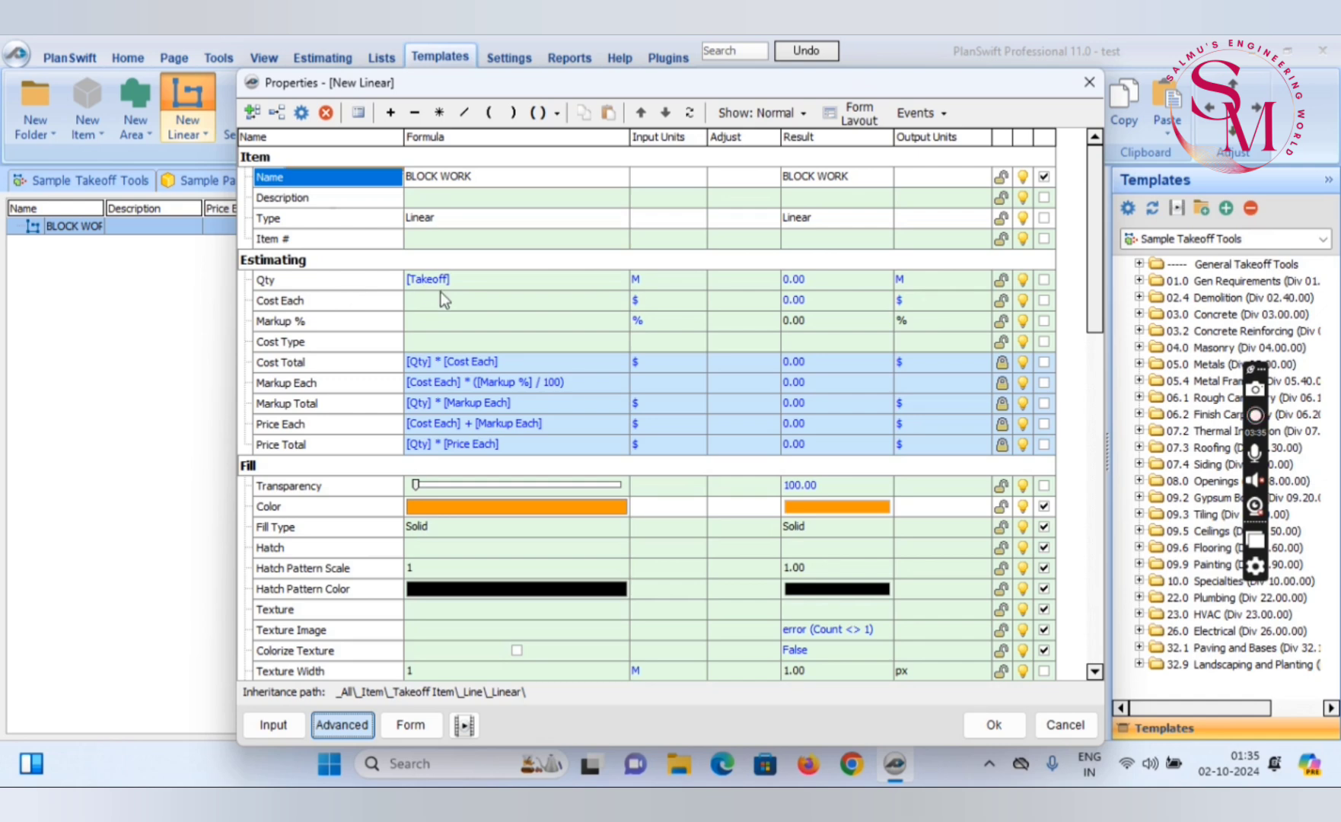
double_click(351, 463)
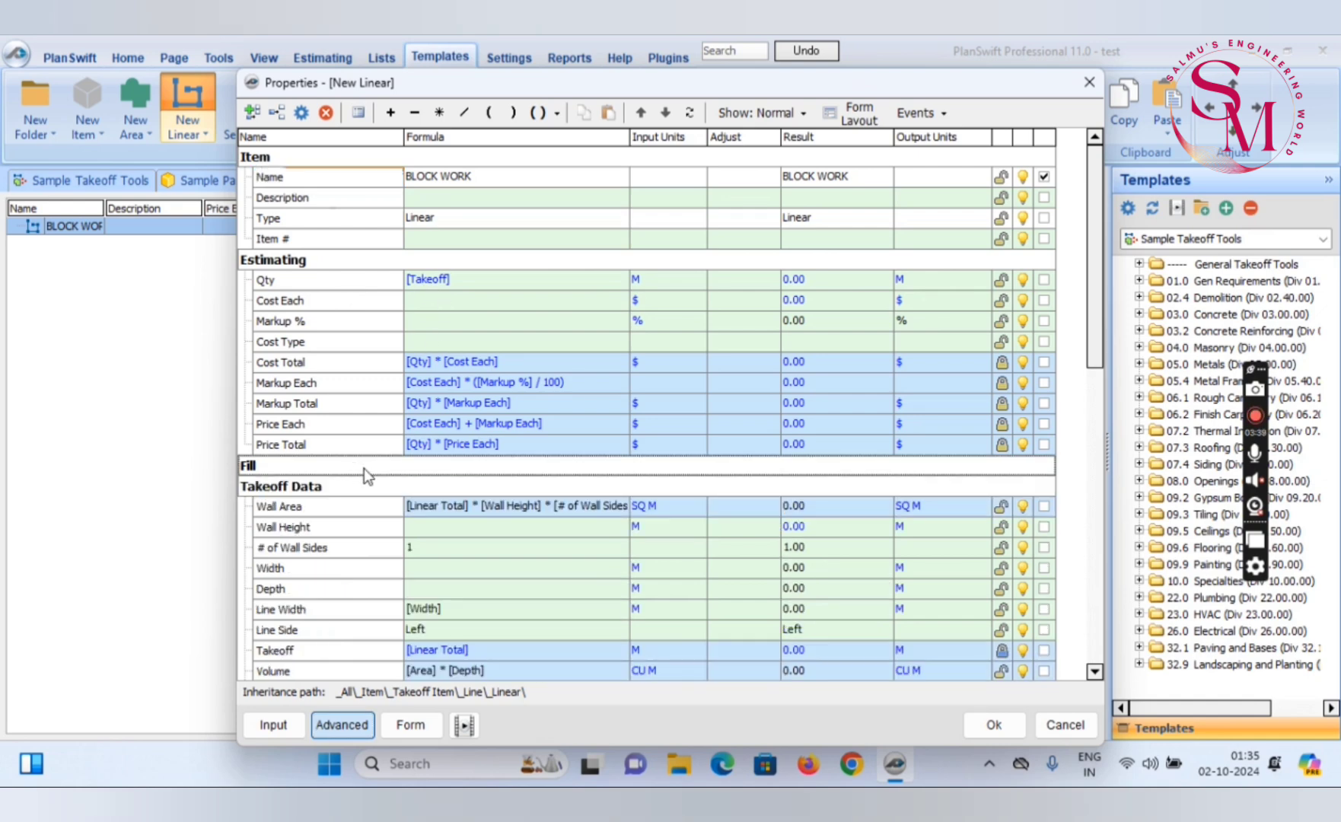
scroll(363, 468, "down", 1)
scroll(388, 471, "down", 1)
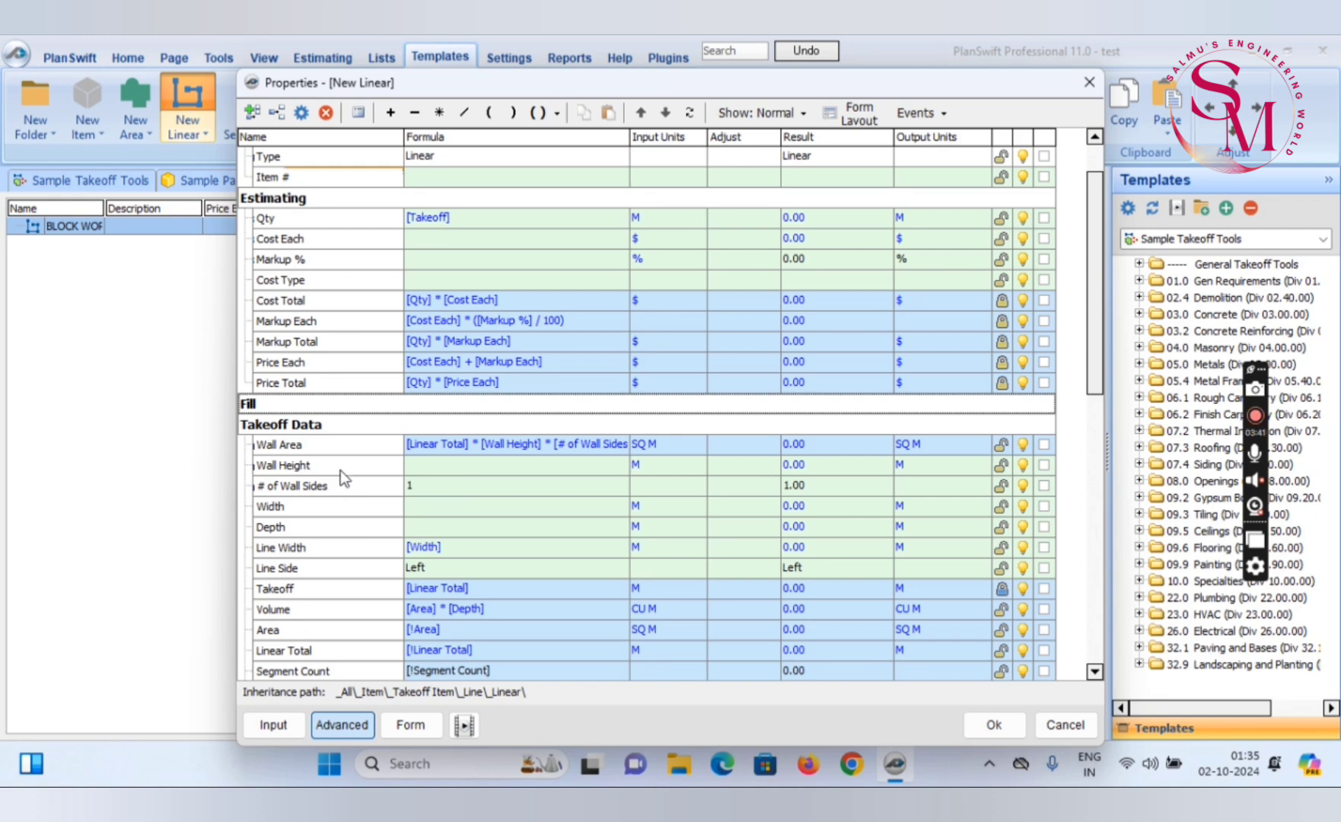
left_click(437, 467)
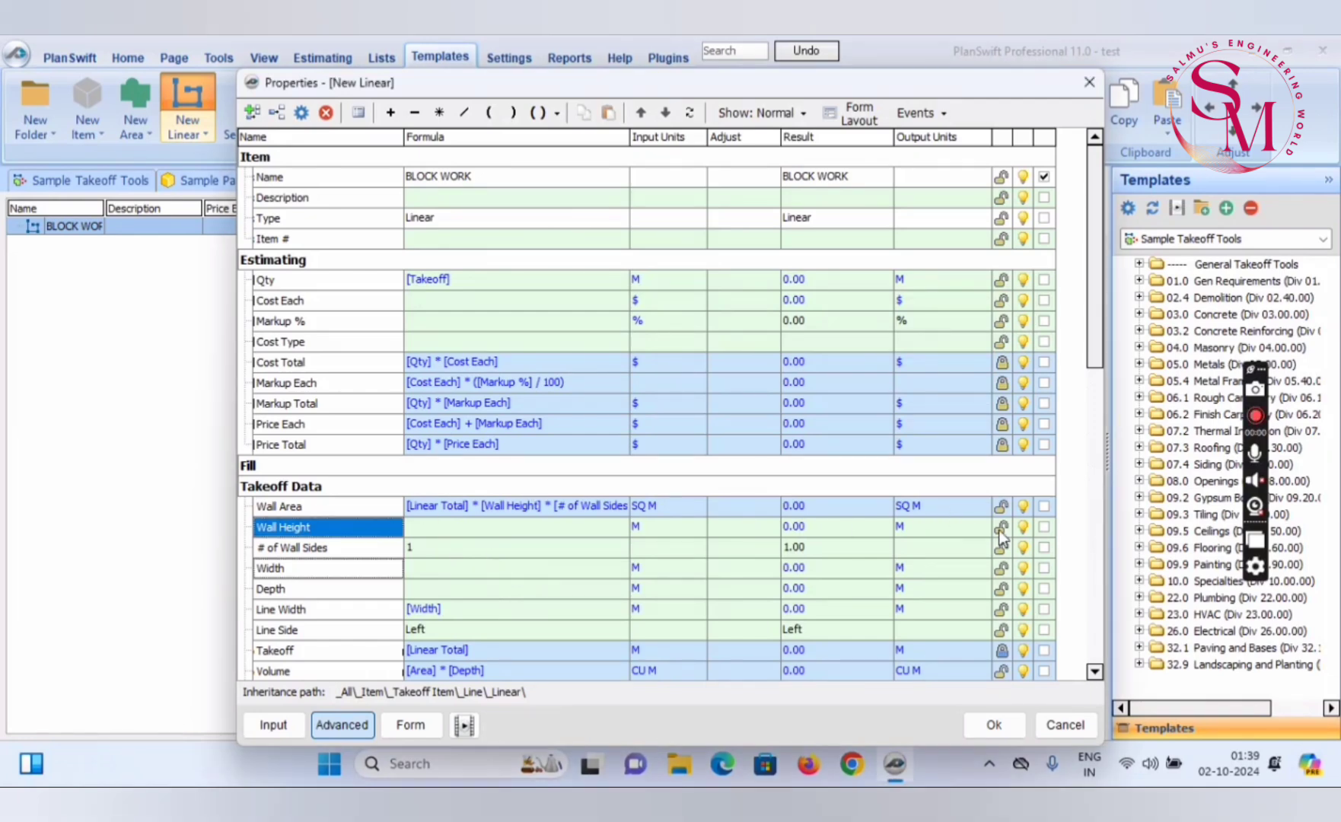
left_click(1044, 527)
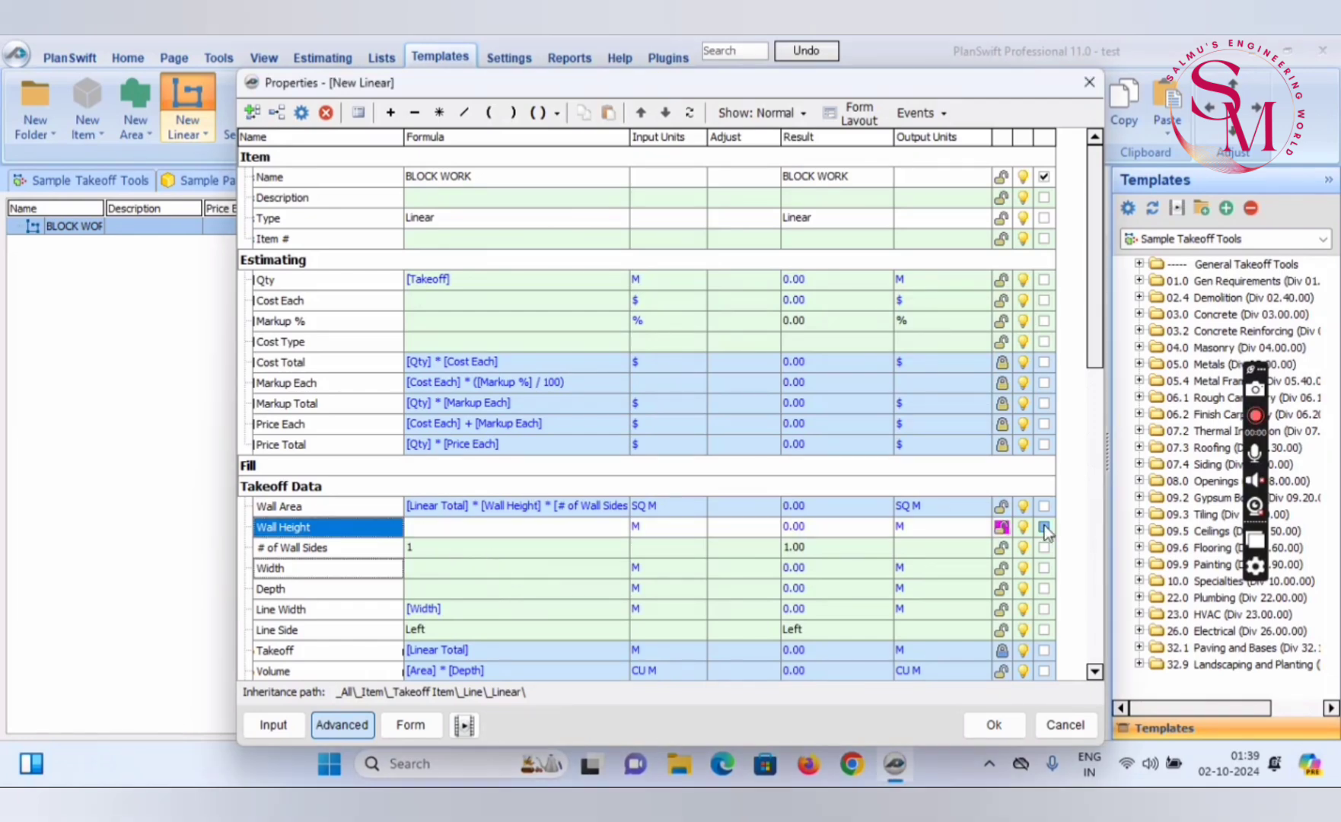
left_click(1045, 567)
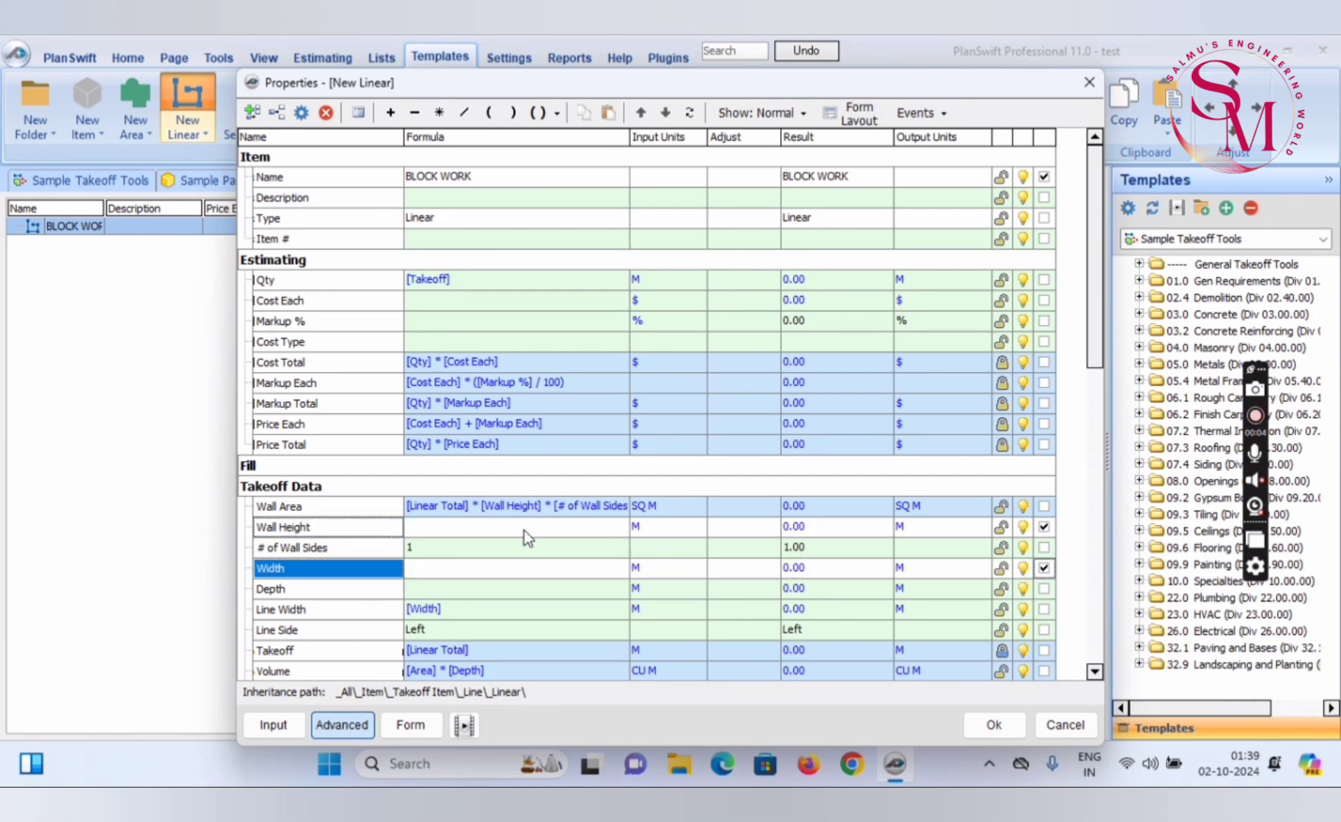
left_click(1088, 83)
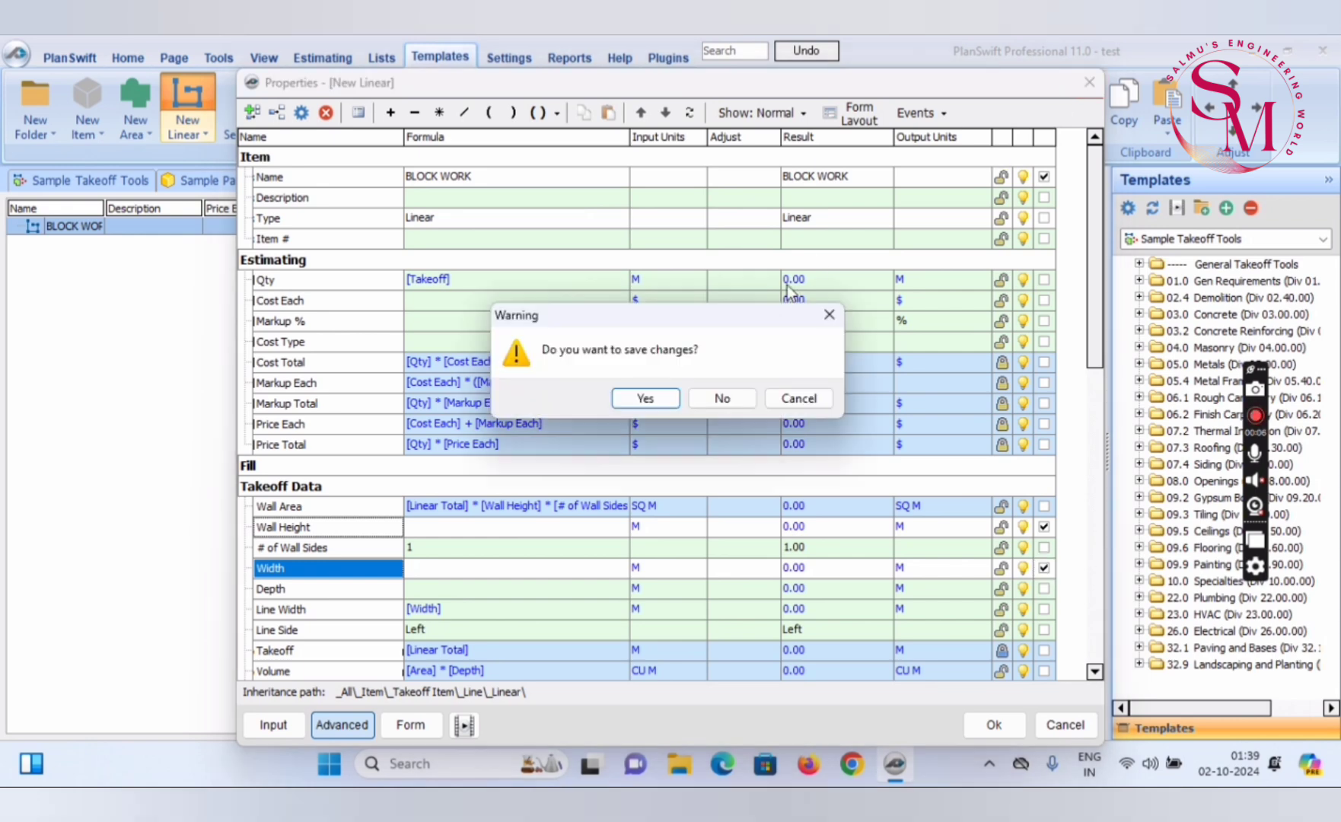
left_click(646, 399)
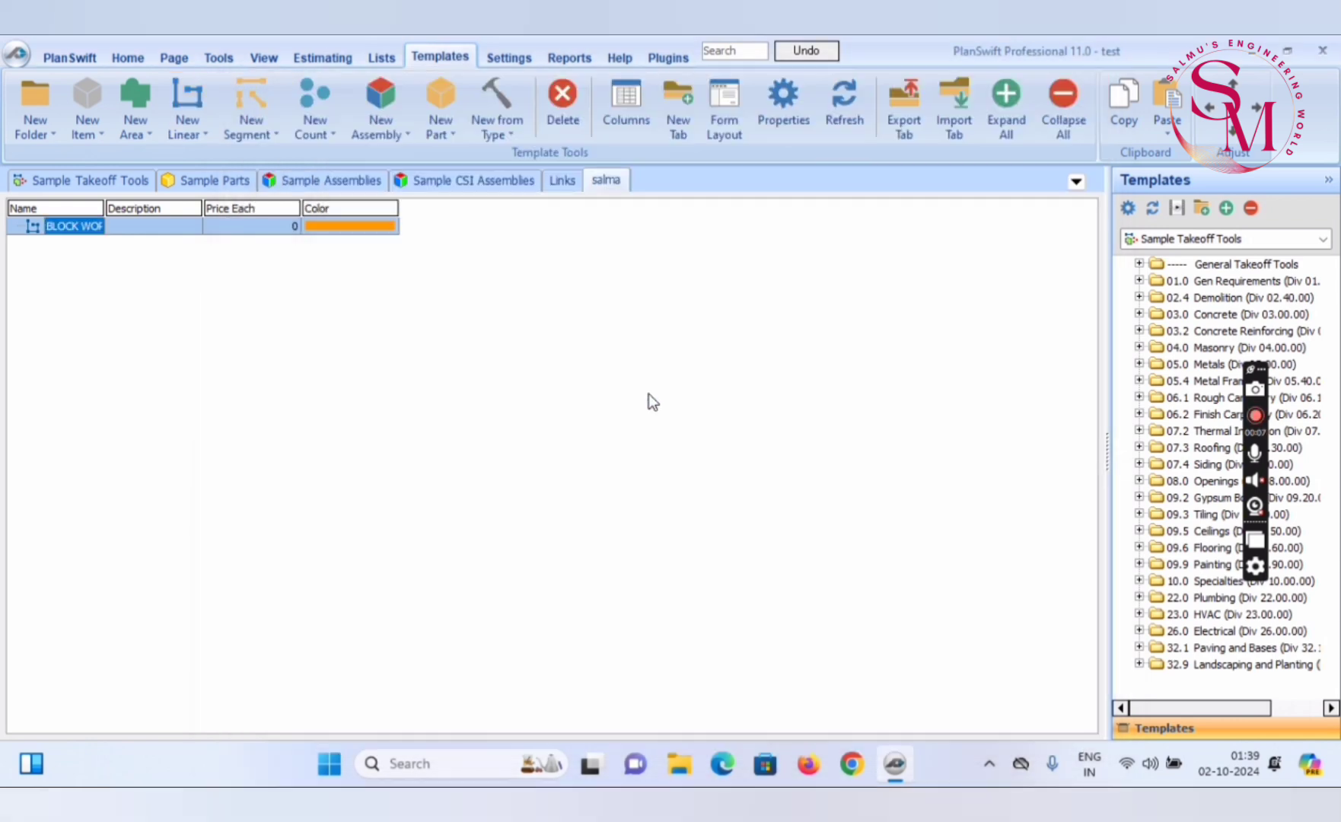
Review the BLOCK WORK template item's properties form for the Wall Height and Width fields
left_click(127, 230)
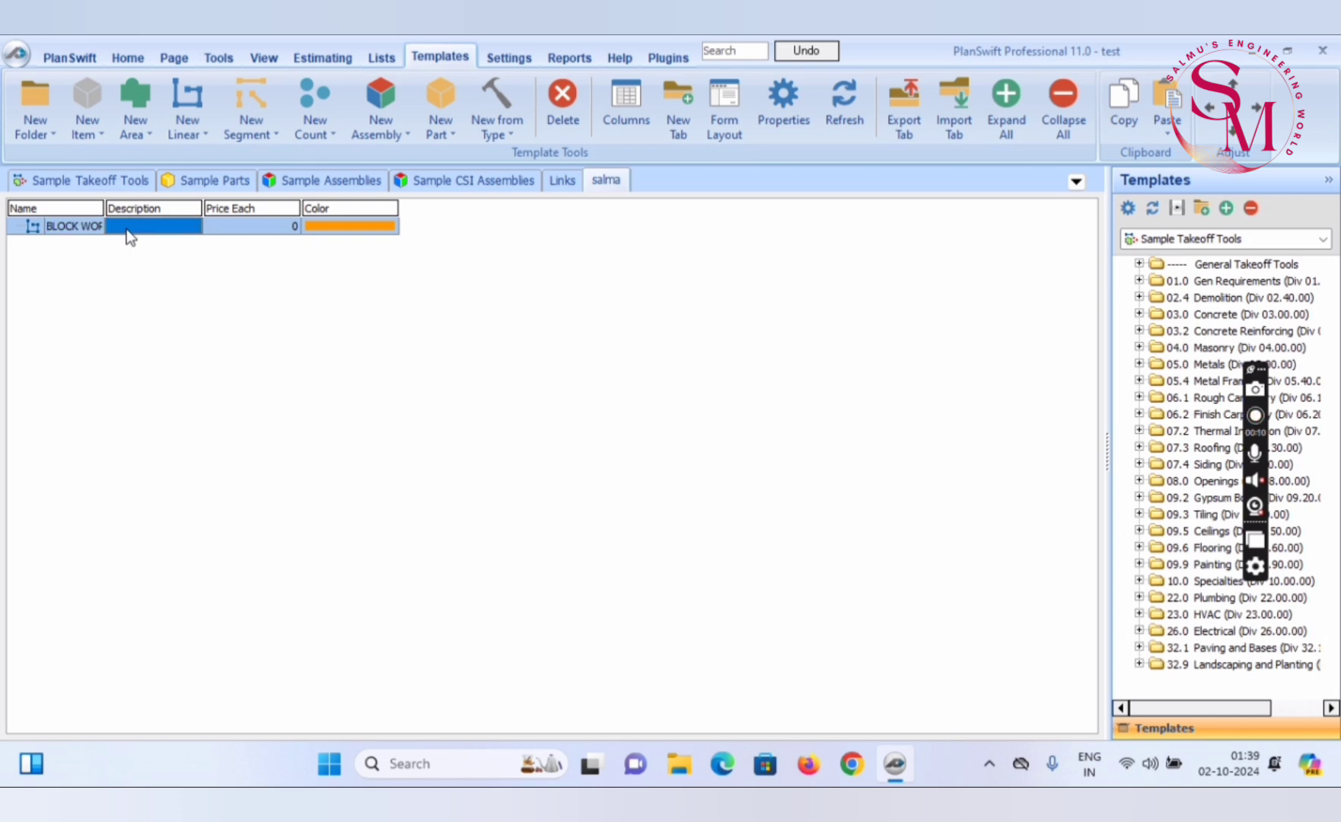
double_click(127, 230)
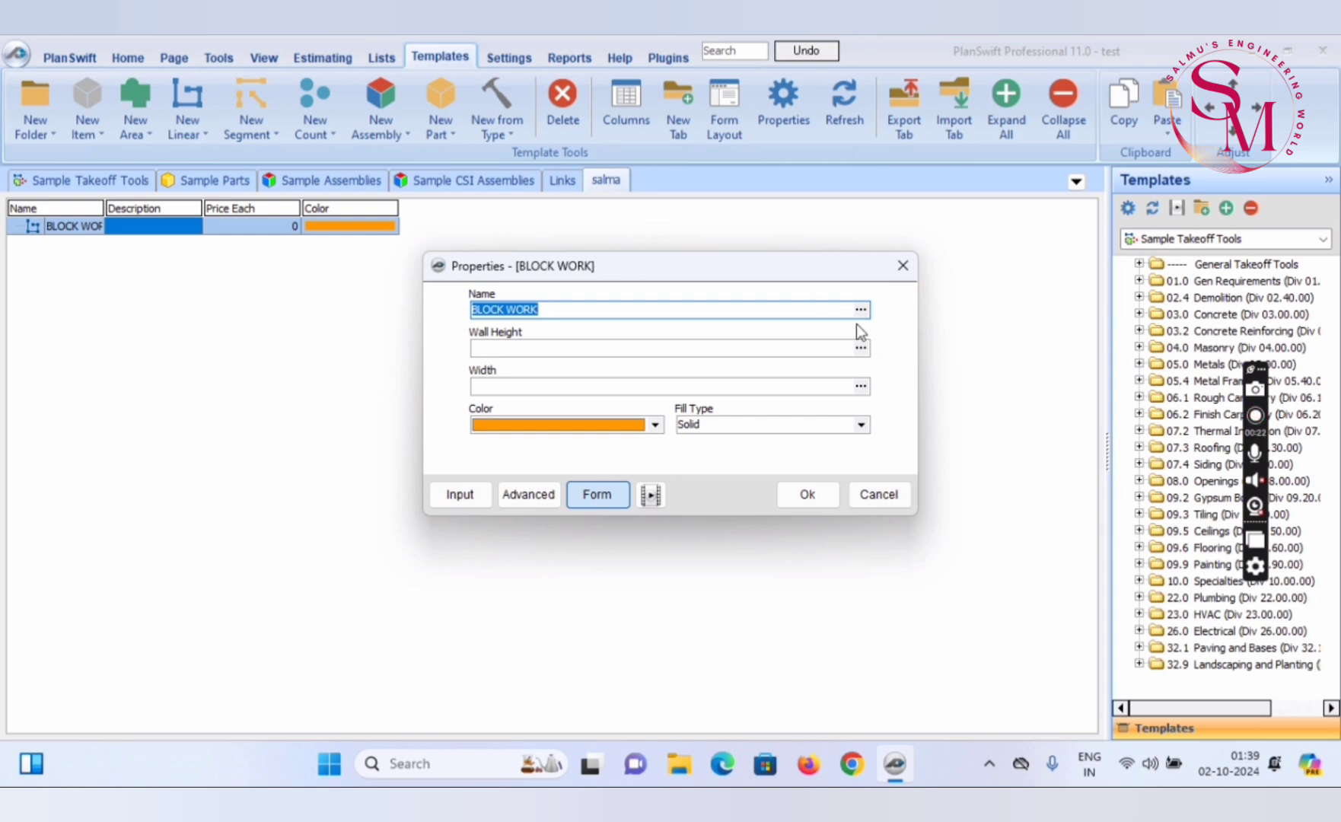
left_click(903, 266)
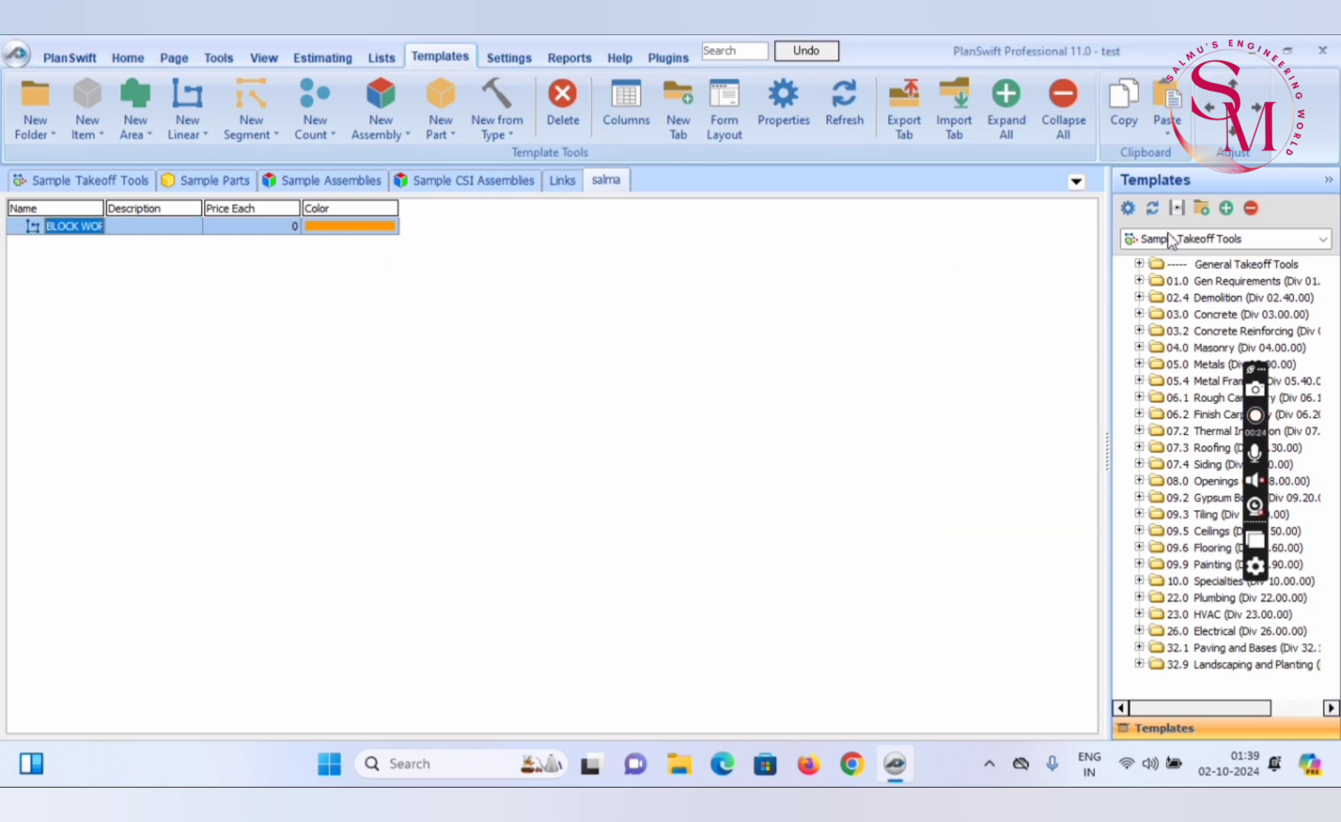
Choose the custom collection as the active templates list and check the takeoff form of its BLOCK WORK item on the plan
left_click(1319, 241)
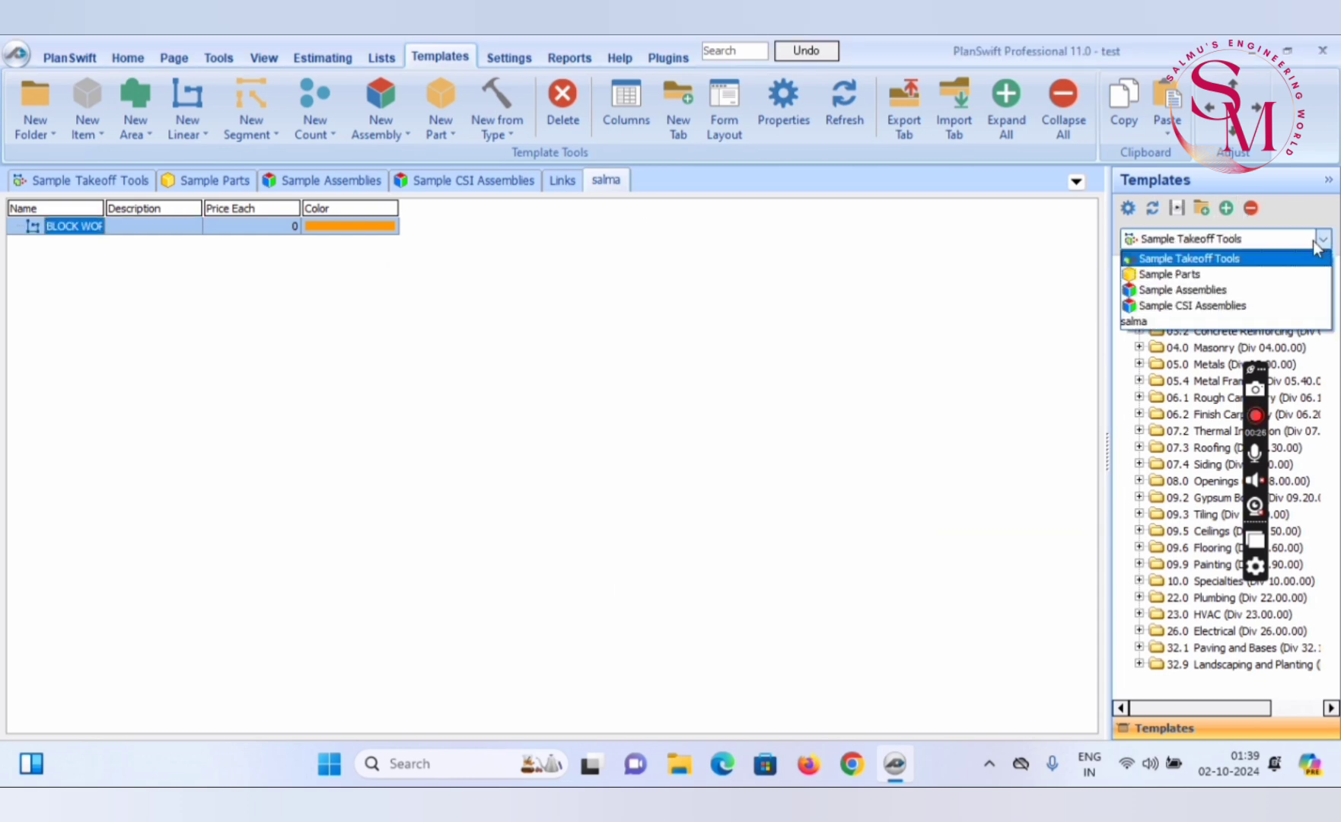
left_click(1146, 322)
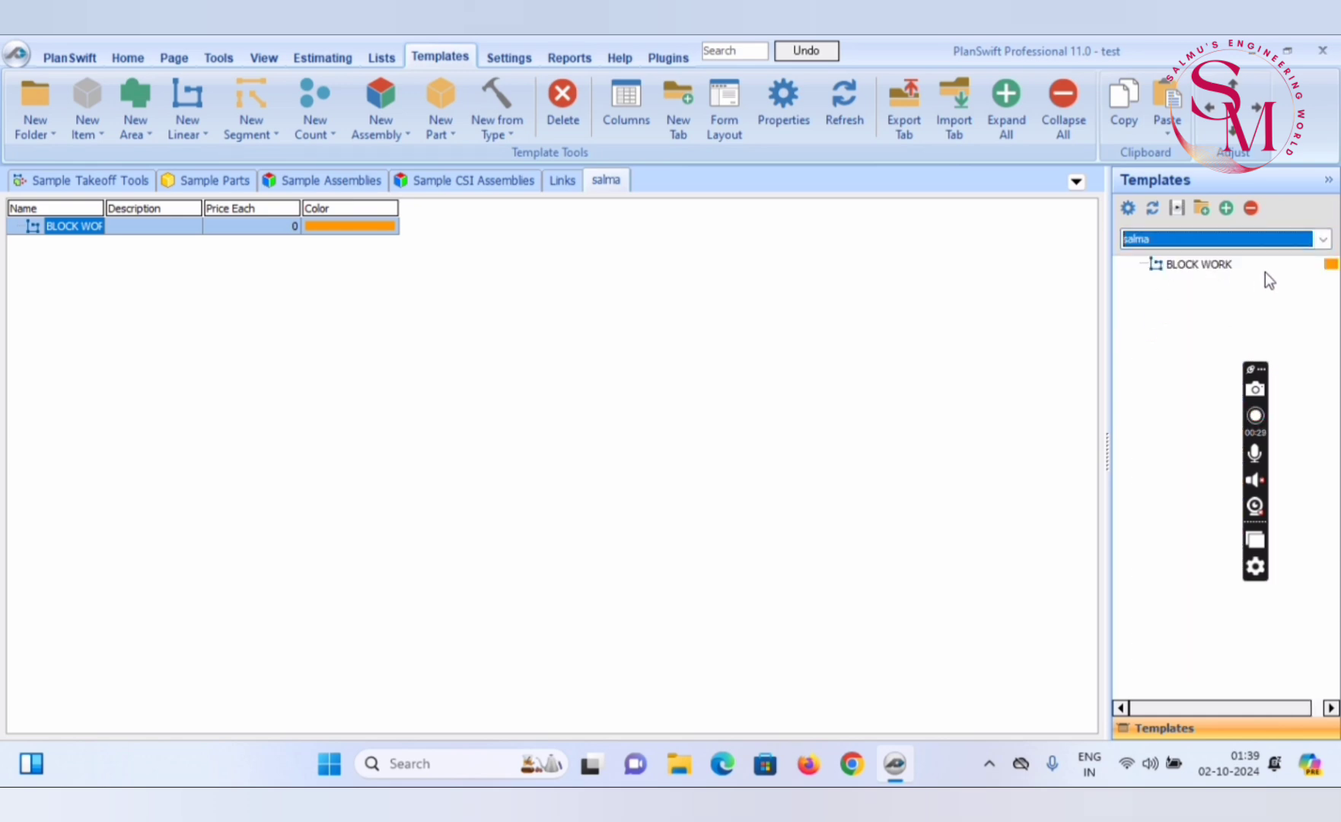
left_click(1146, 264)
left_click(1122, 264)
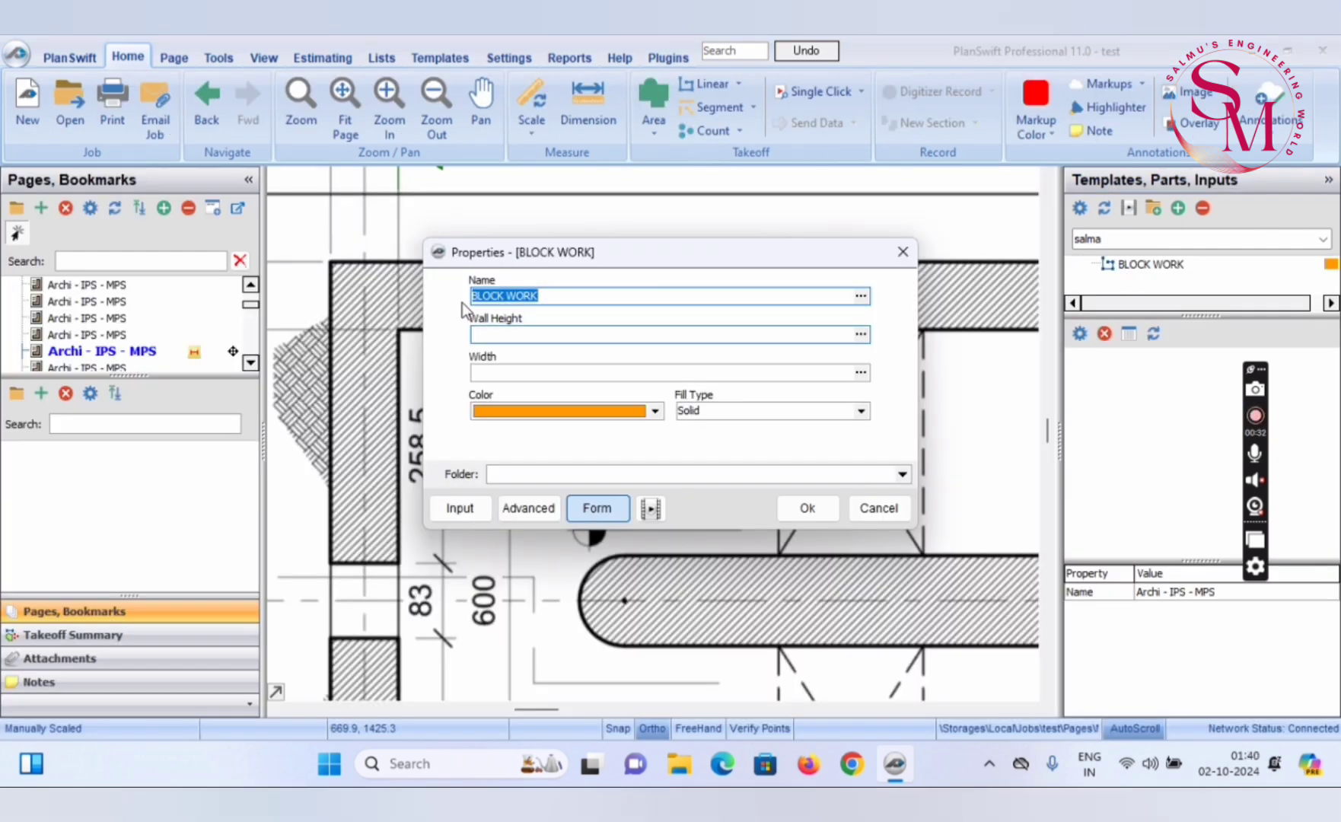
left_click(902, 254)
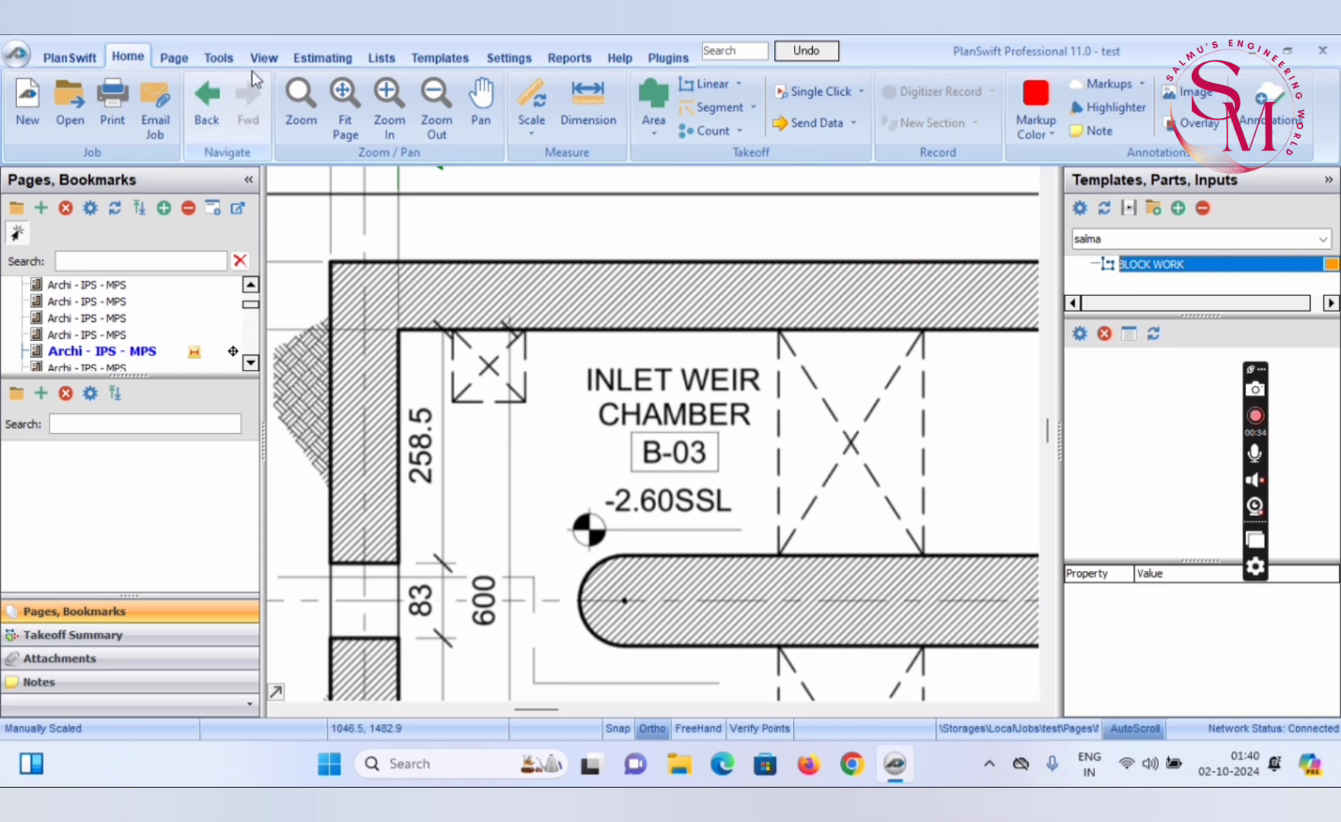
left_click(1139, 270)
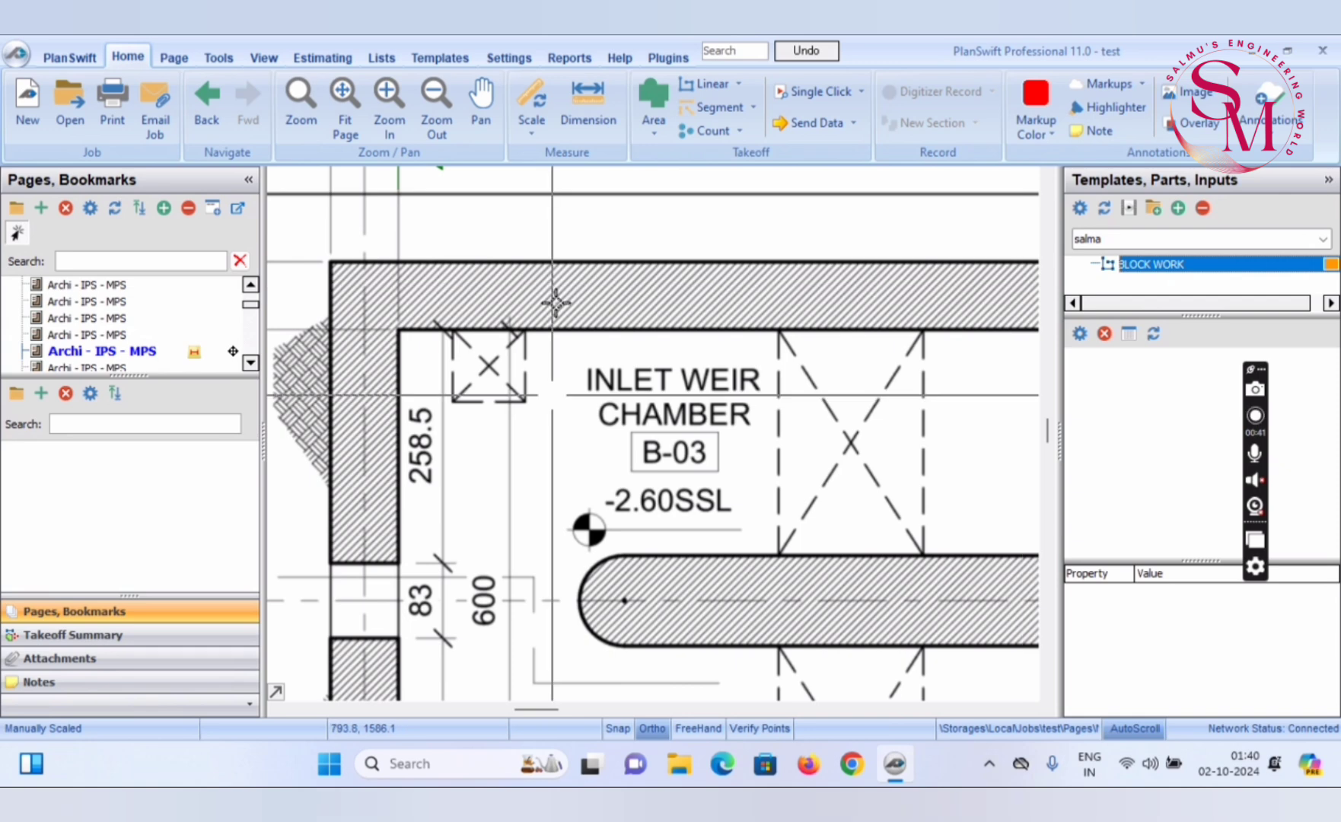
In the BLOCK WORK template item's form layout, show units for Wall Height and Width and set both to Same Row
left_click(442, 59)
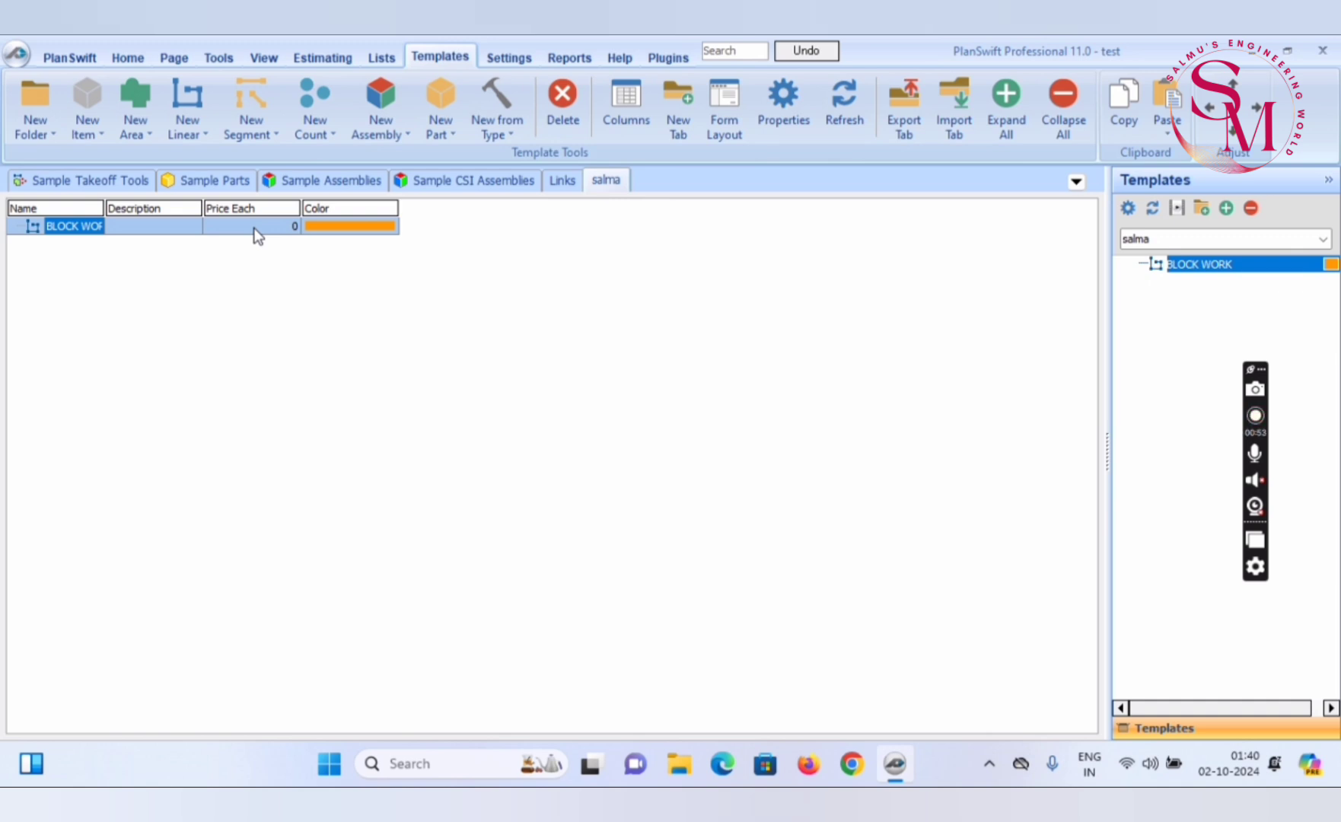
right_click(152, 228)
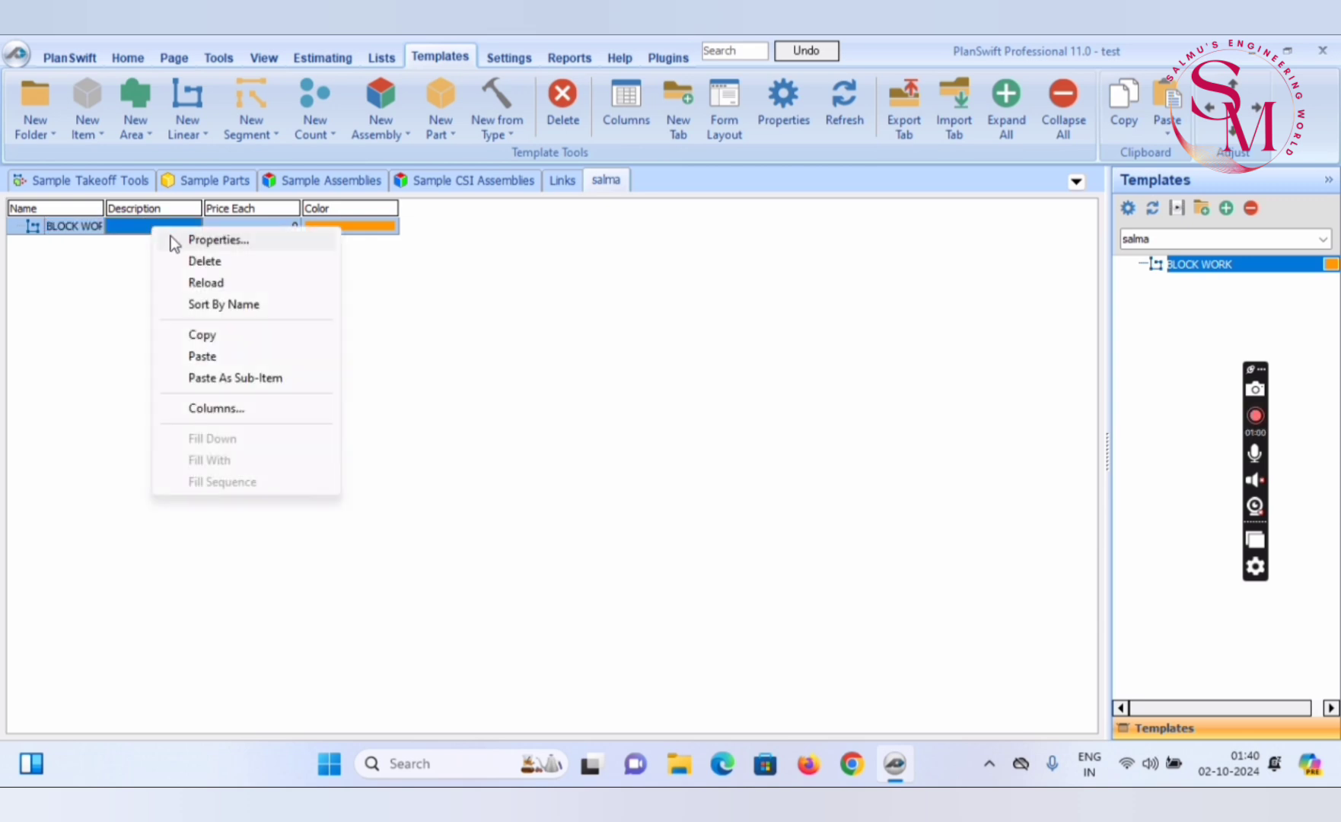
left_click(185, 242)
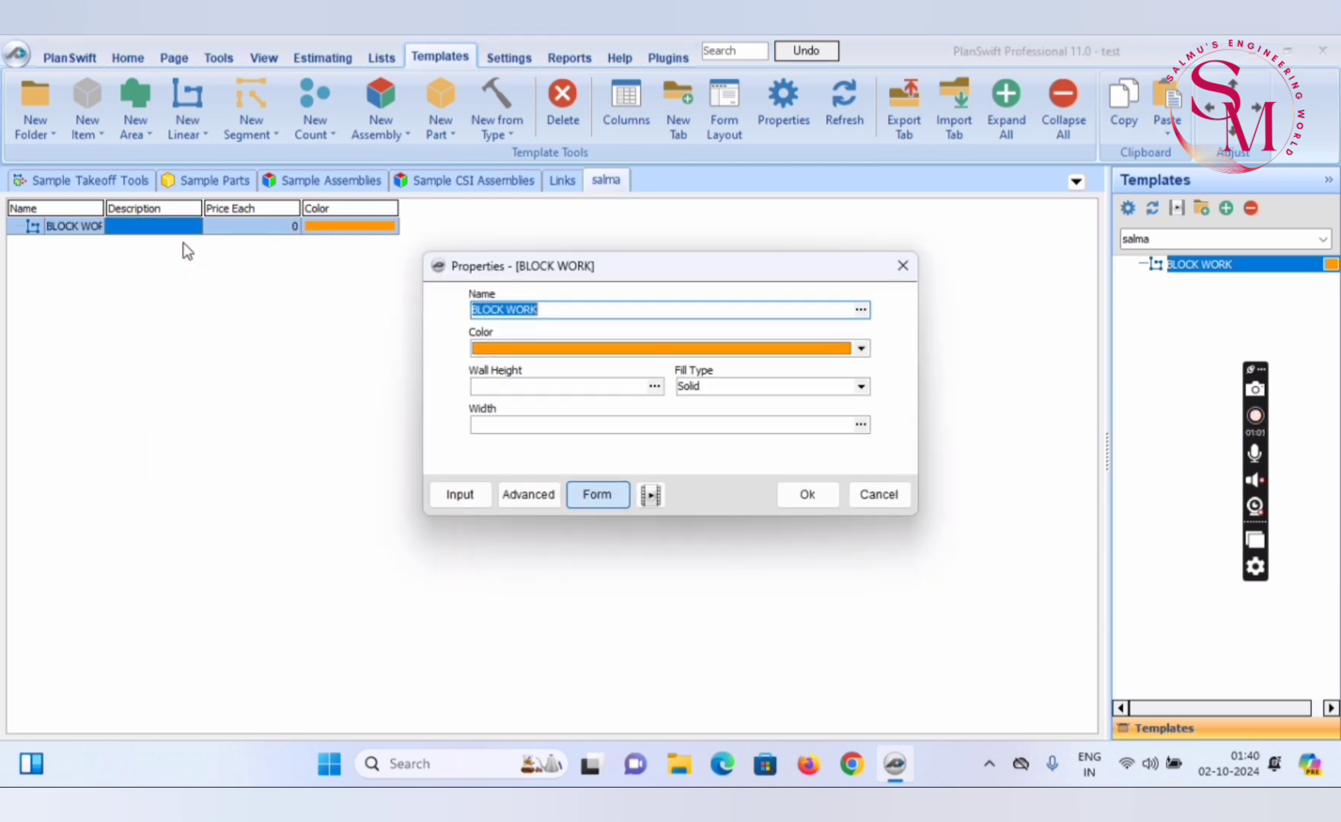
left_click(525, 496)
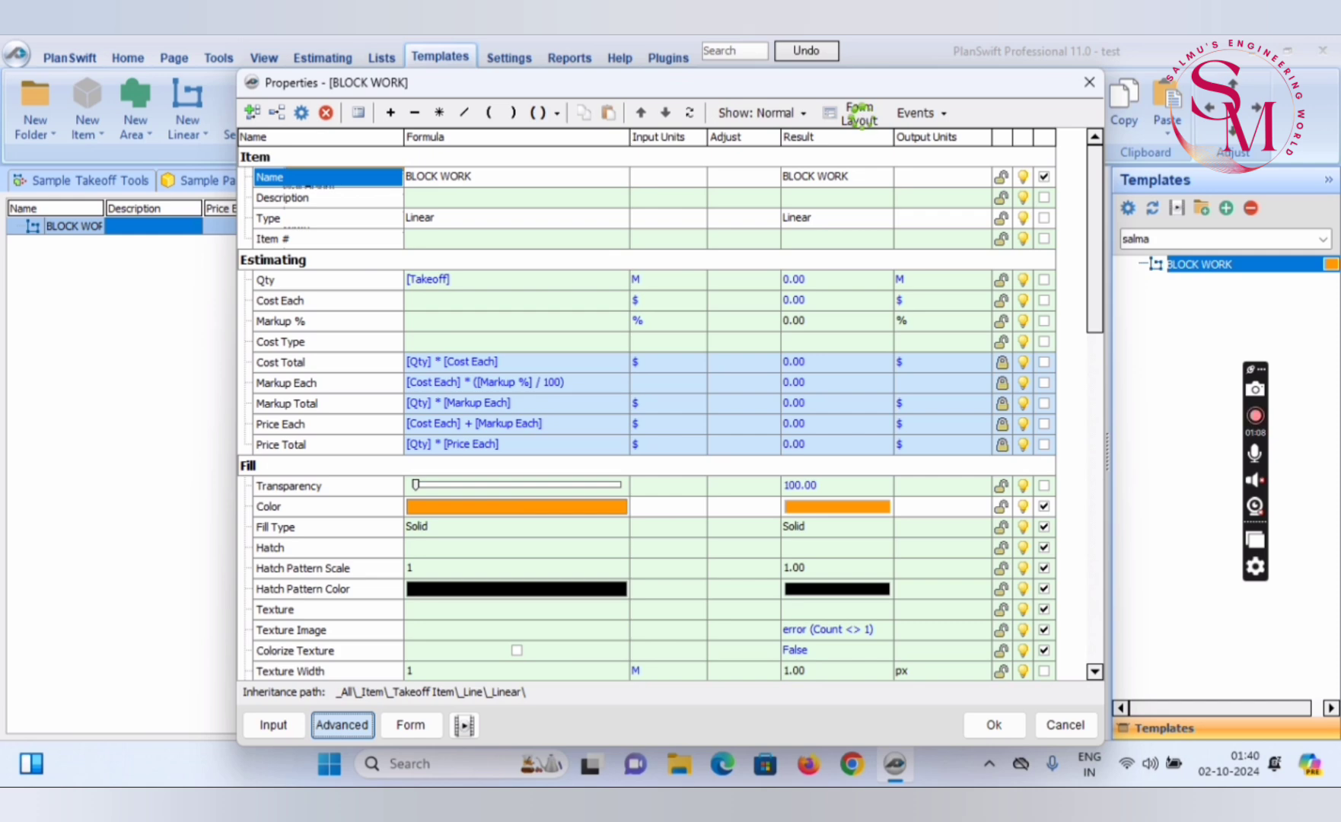
left_click(860, 114)
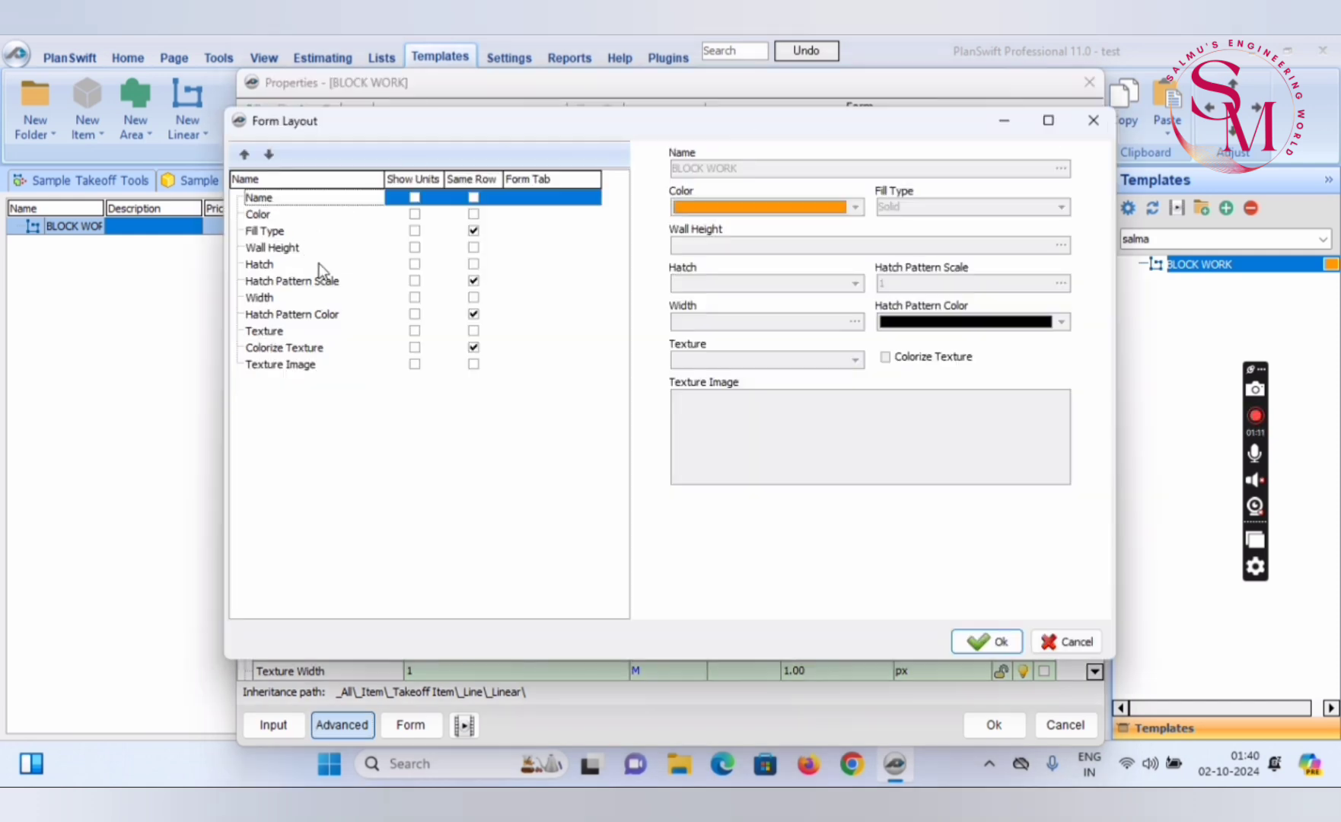
left_click(414, 248)
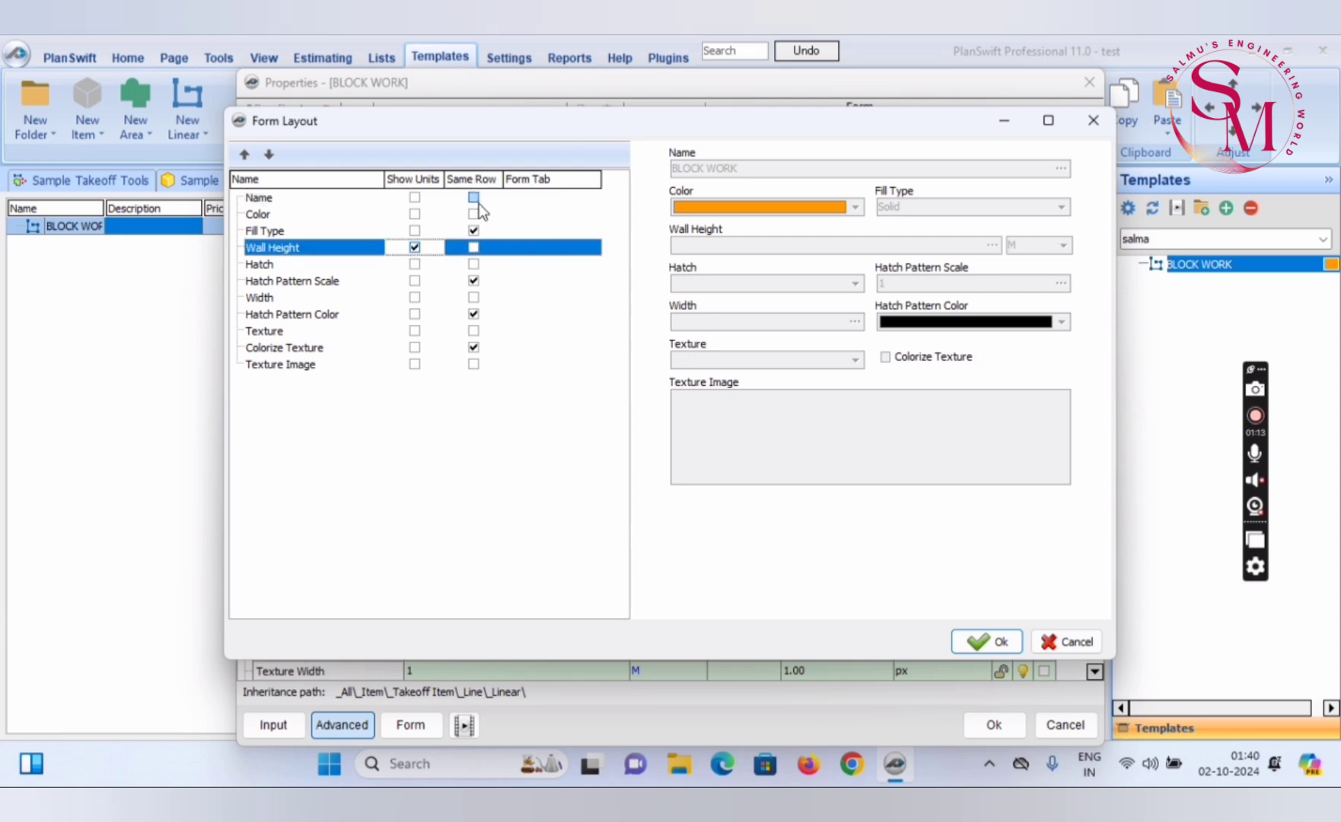
left_click(473, 248)
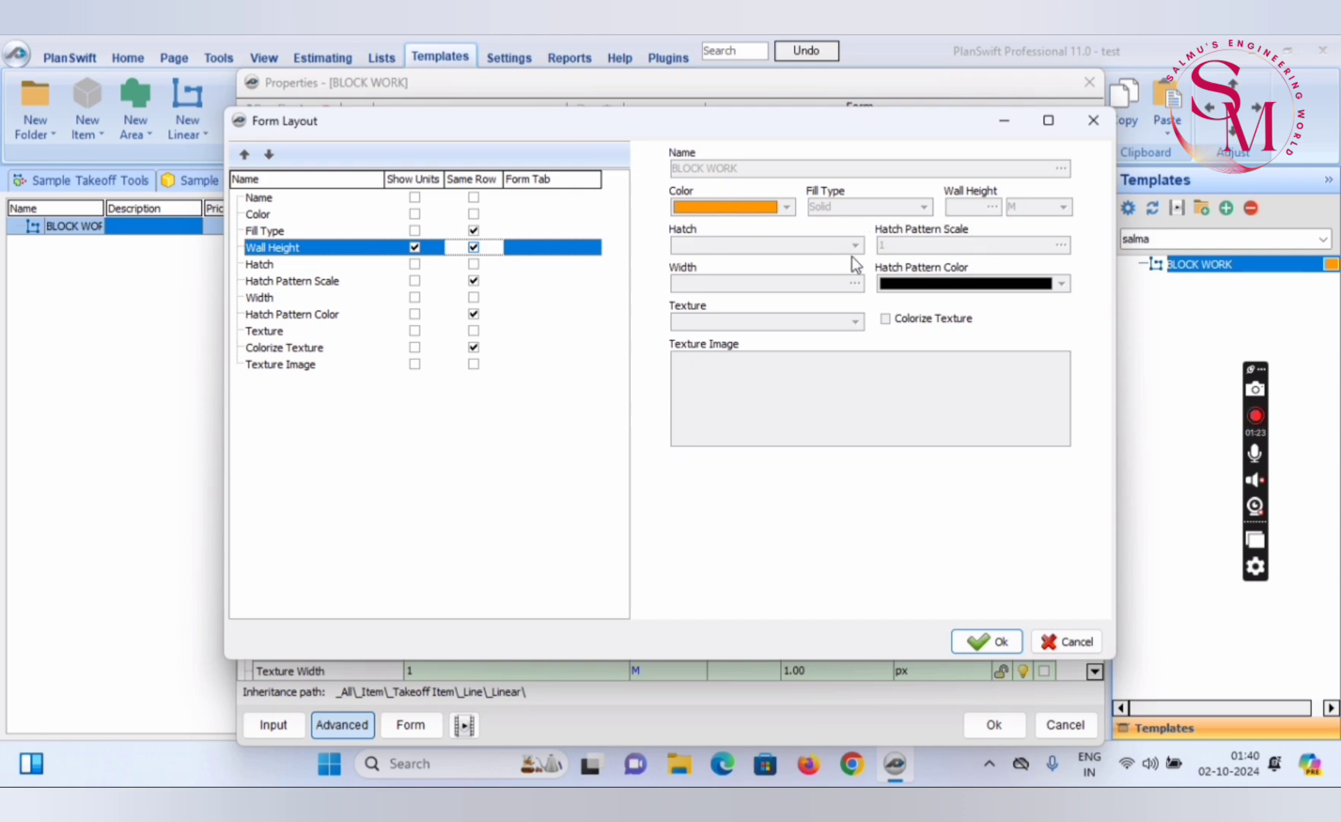
left_click(414, 298)
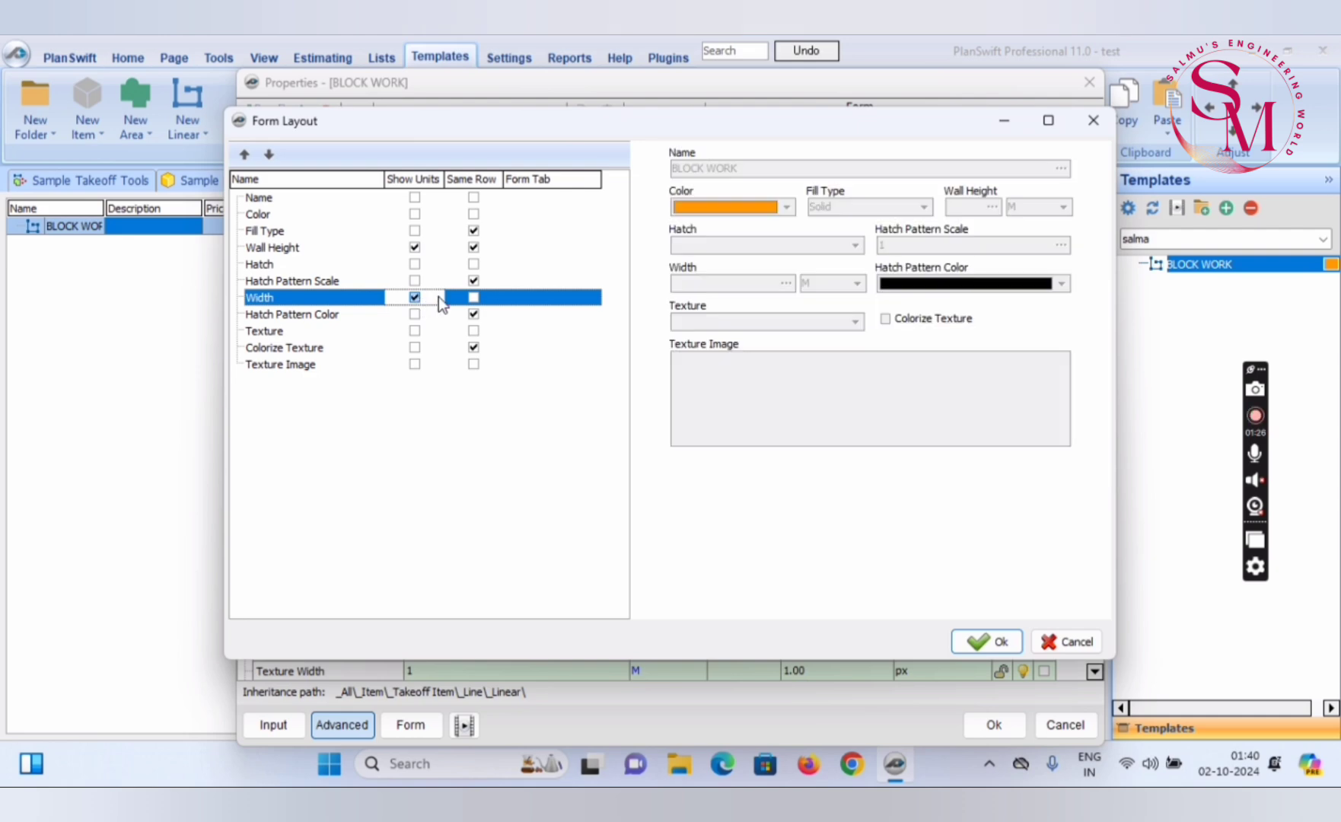
left_click(473, 298)
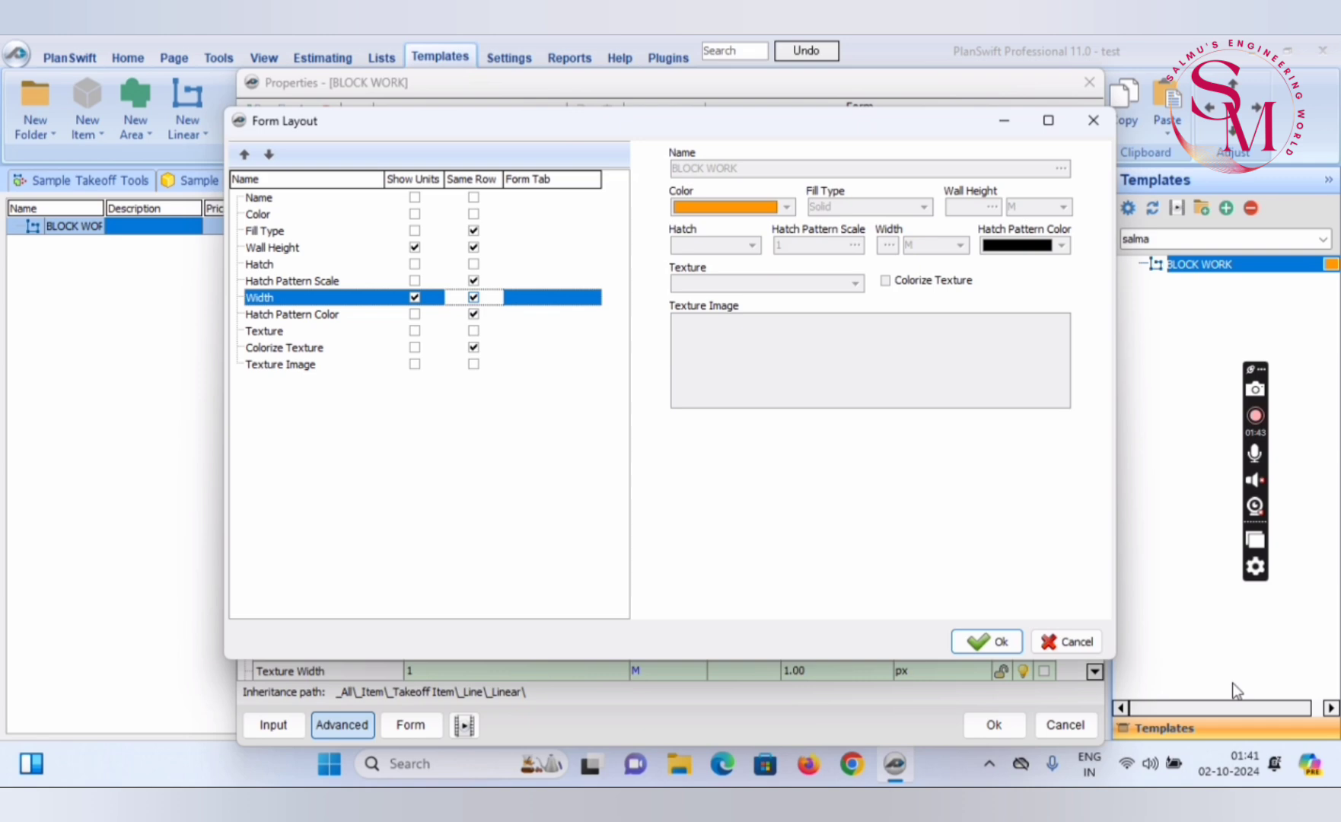
left_click(987, 642)
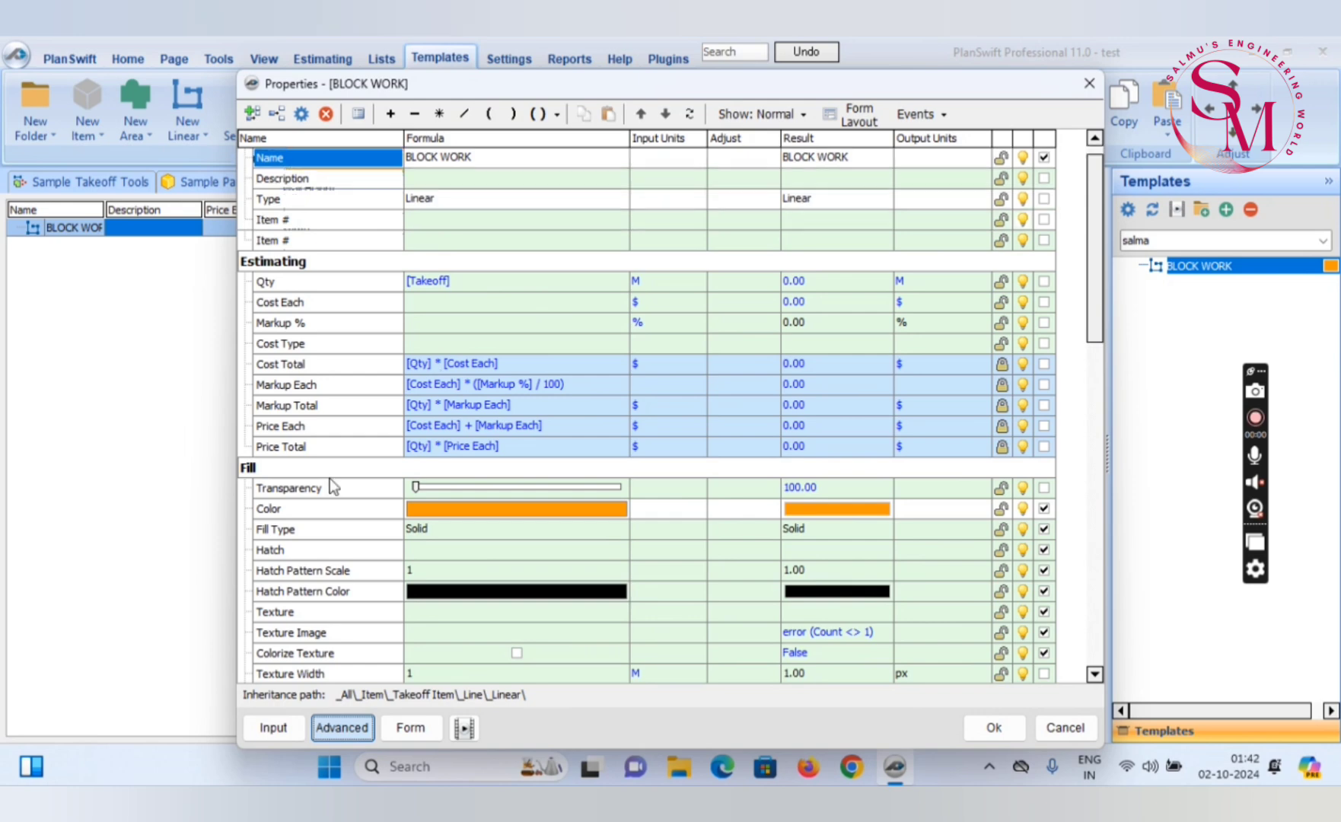
Collapse the Fill group in BLOCK WORK's advanced properties and examine the Qty and Wall Area formulas
scroll(330, 479, "down", 1)
double_click(344, 409)
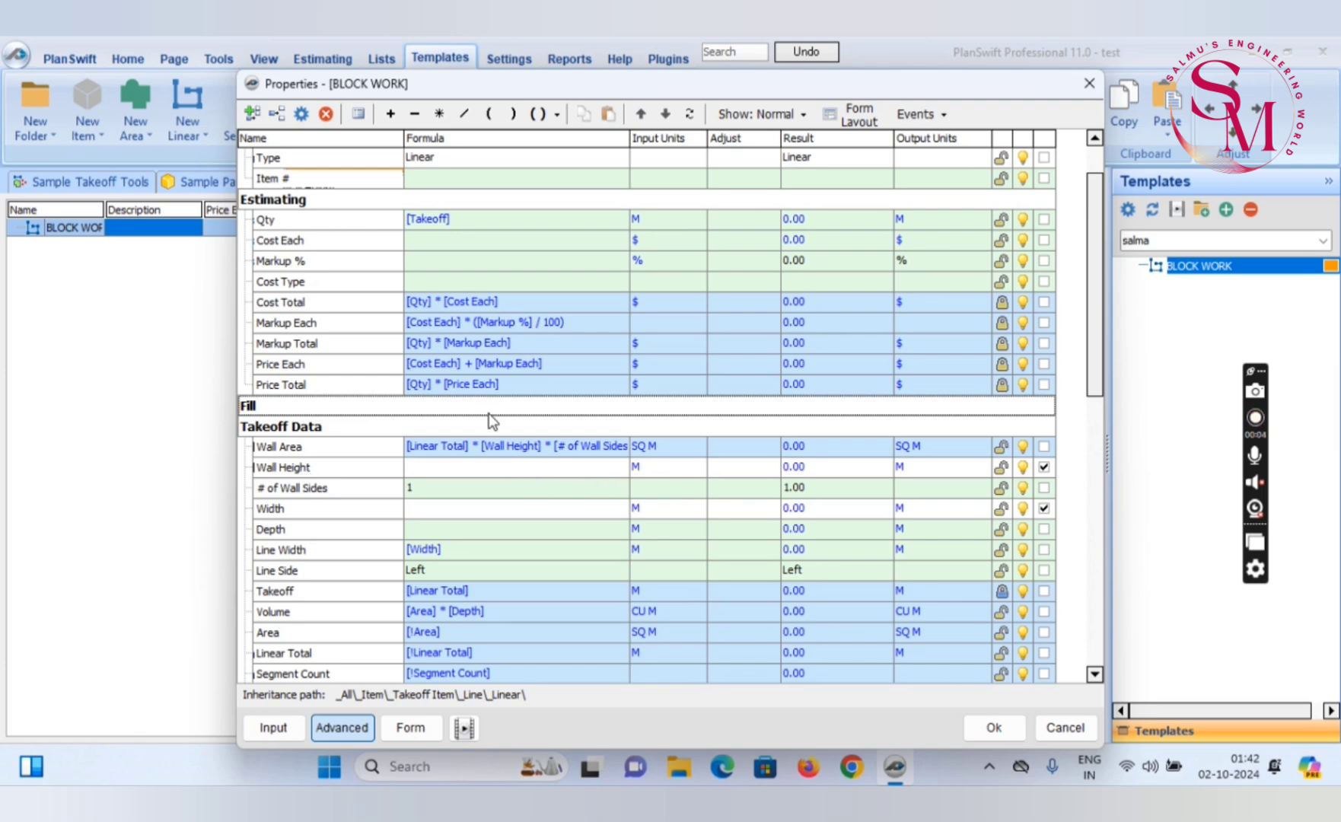
scroll(440, 353, "up", 1)
scroll(439, 384, "down", 3)
scroll(442, 227, "up", 1)
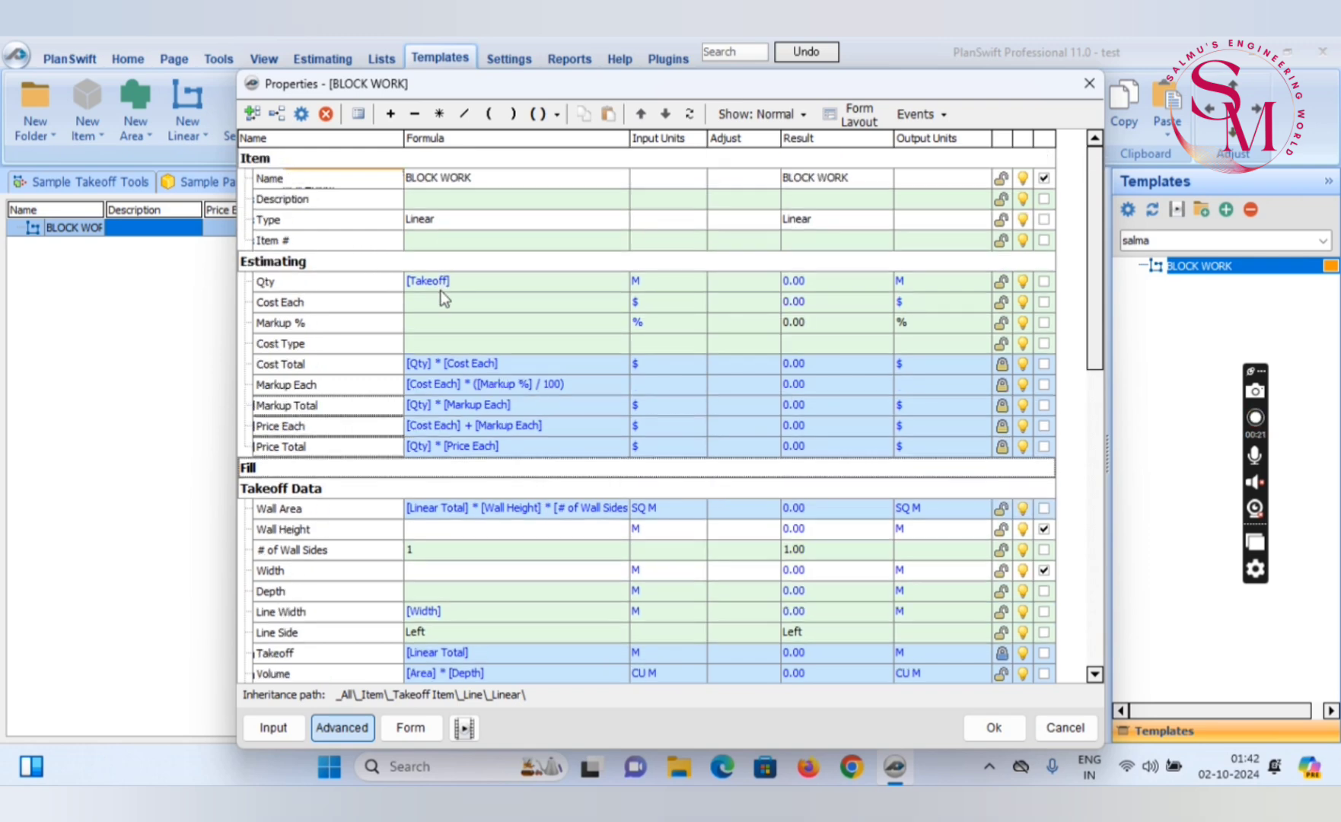
left_click(441, 282)
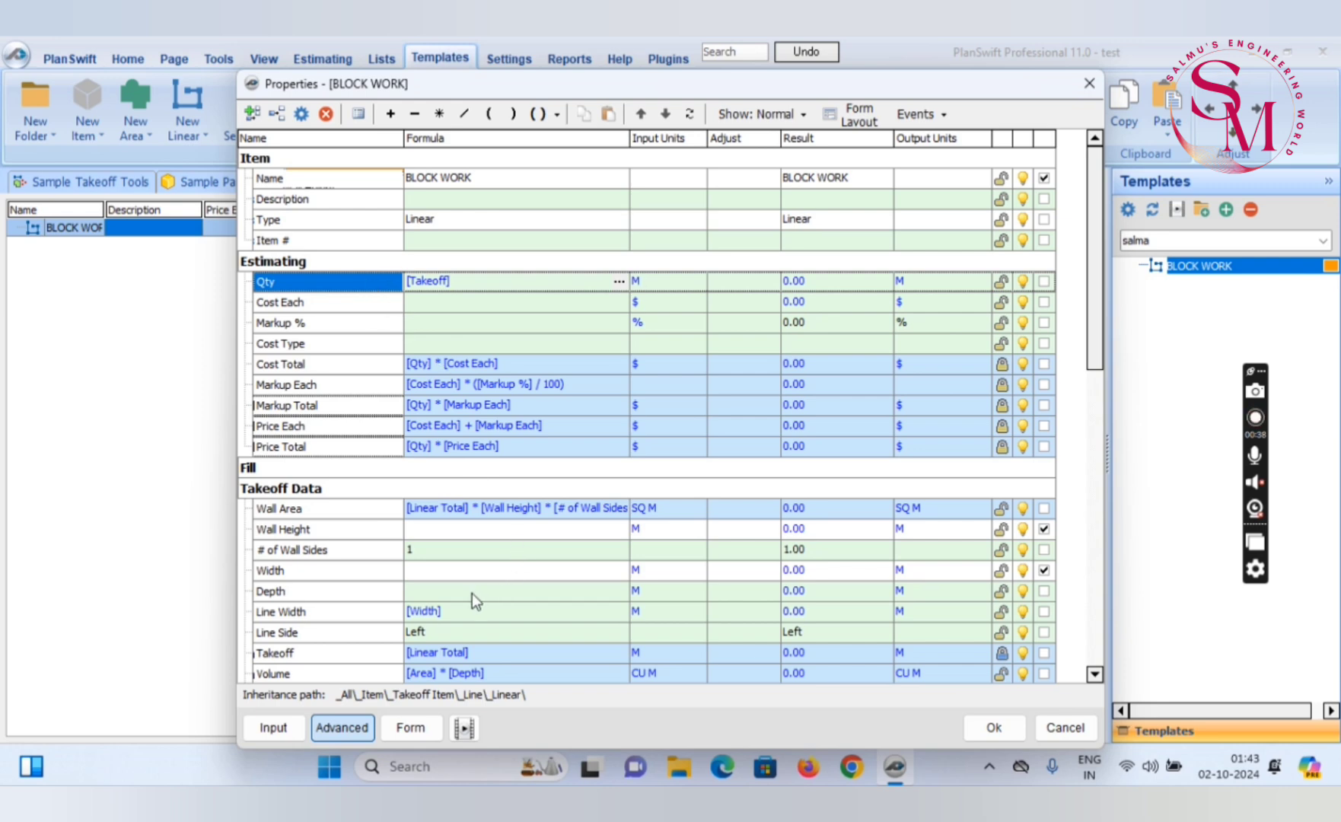
left_click(480, 509)
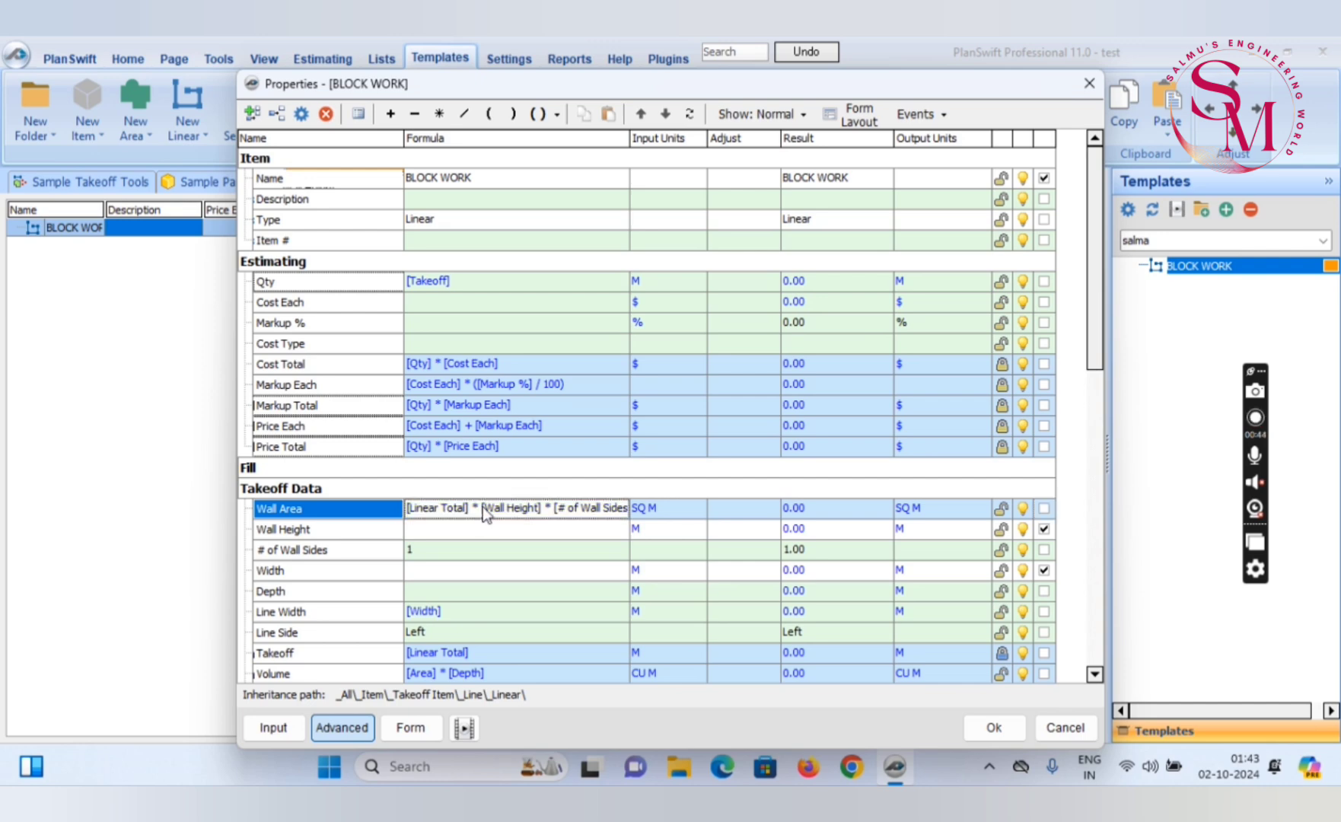
double_click(483, 506)
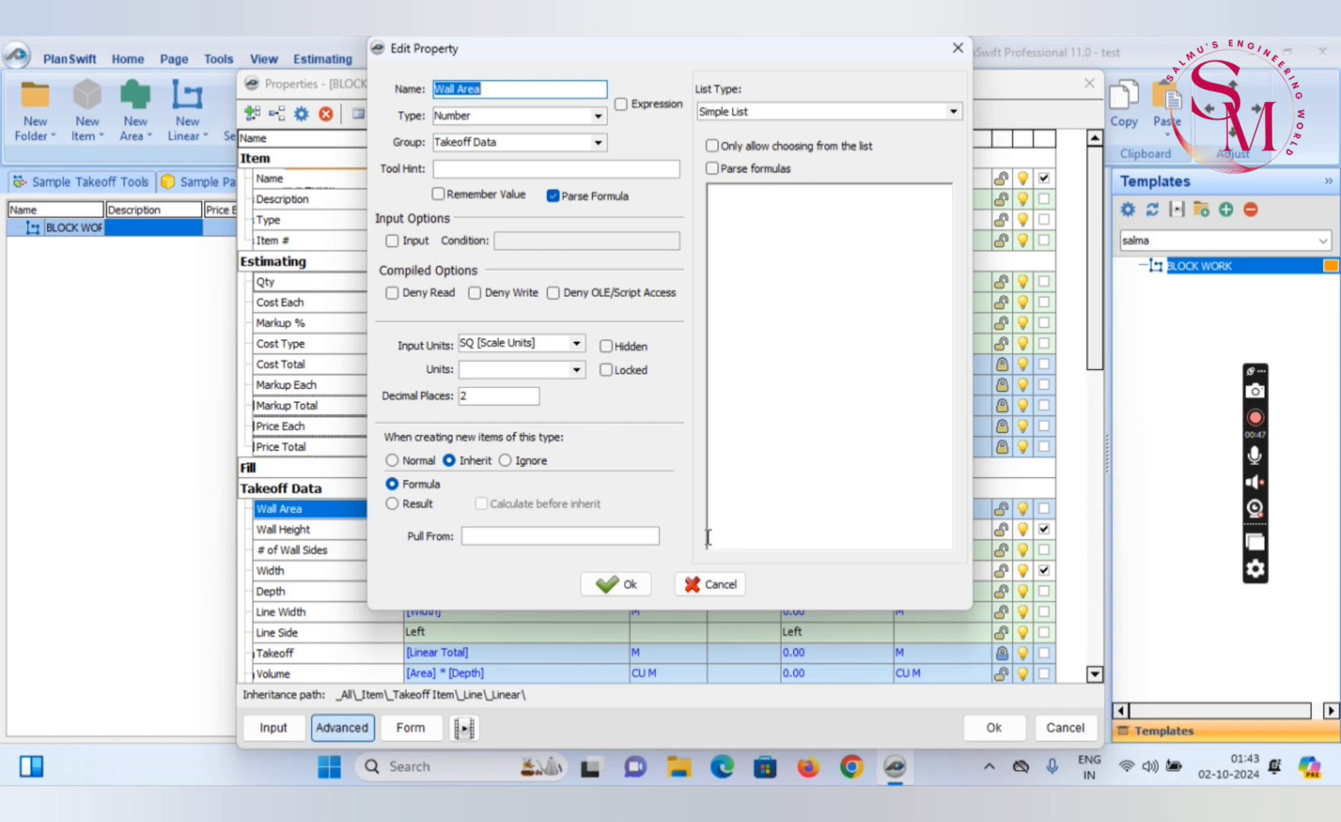
left_click(706, 584)
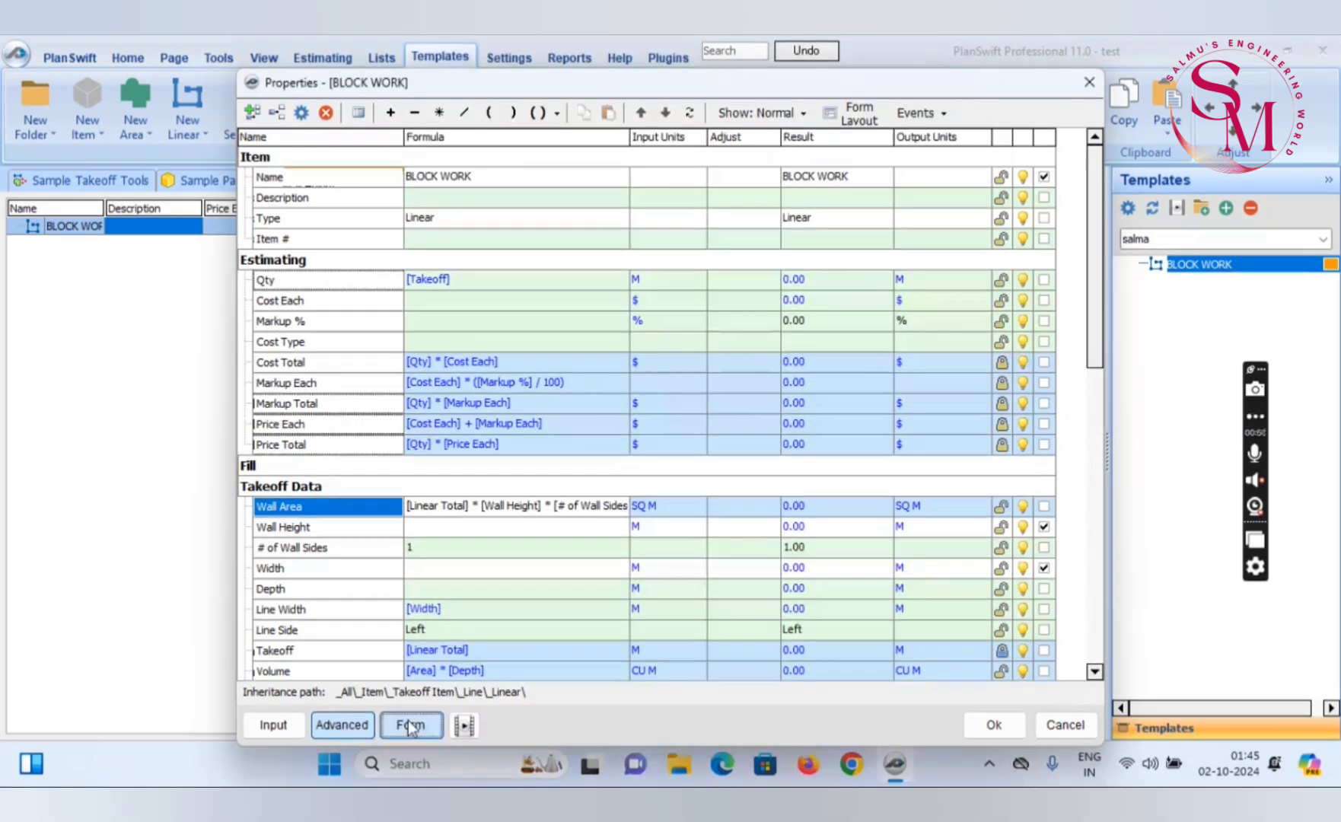
Move Width directly below Wall Height in the BLOCK WORK item's form layout and save the item's properties
left_click(411, 725)
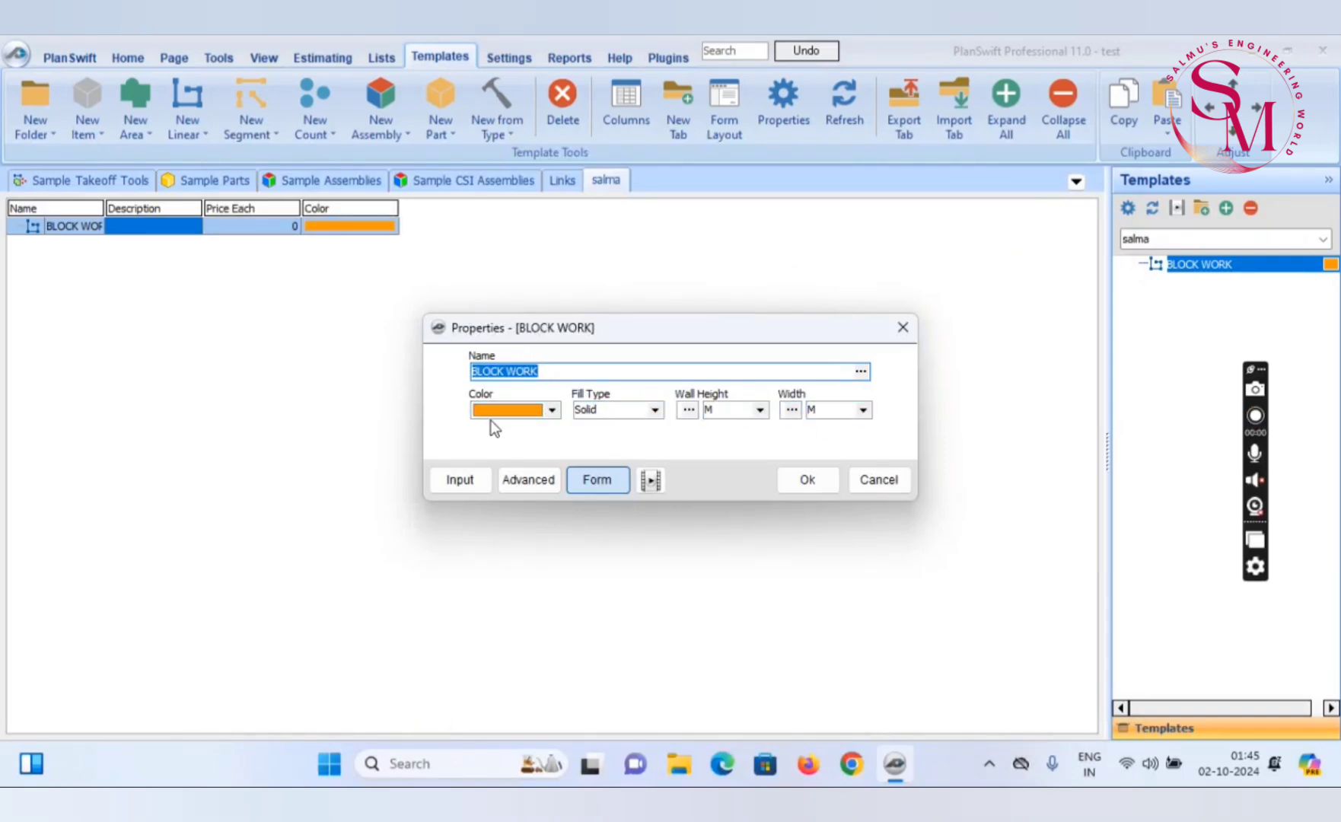
left_click(530, 480)
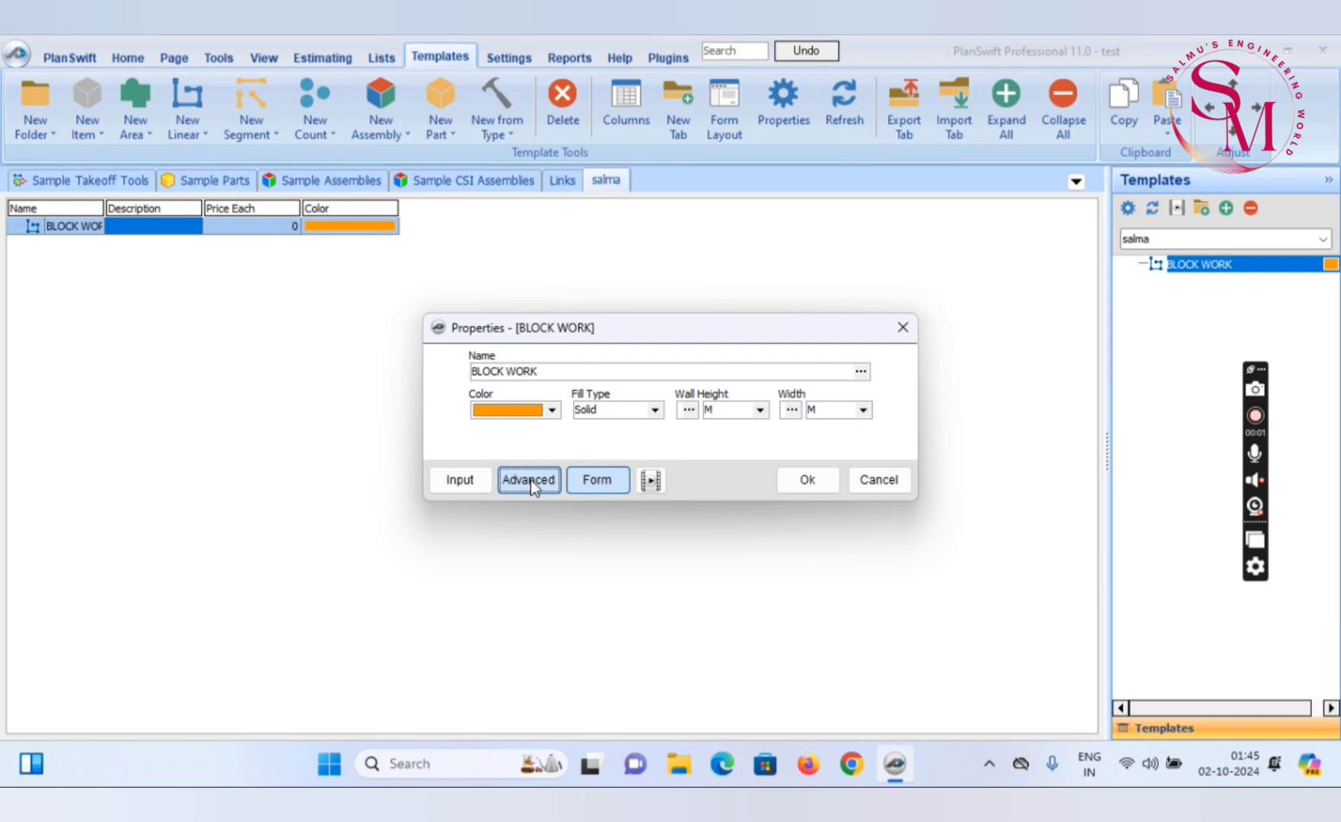
scroll(446, 551, "down", 3)
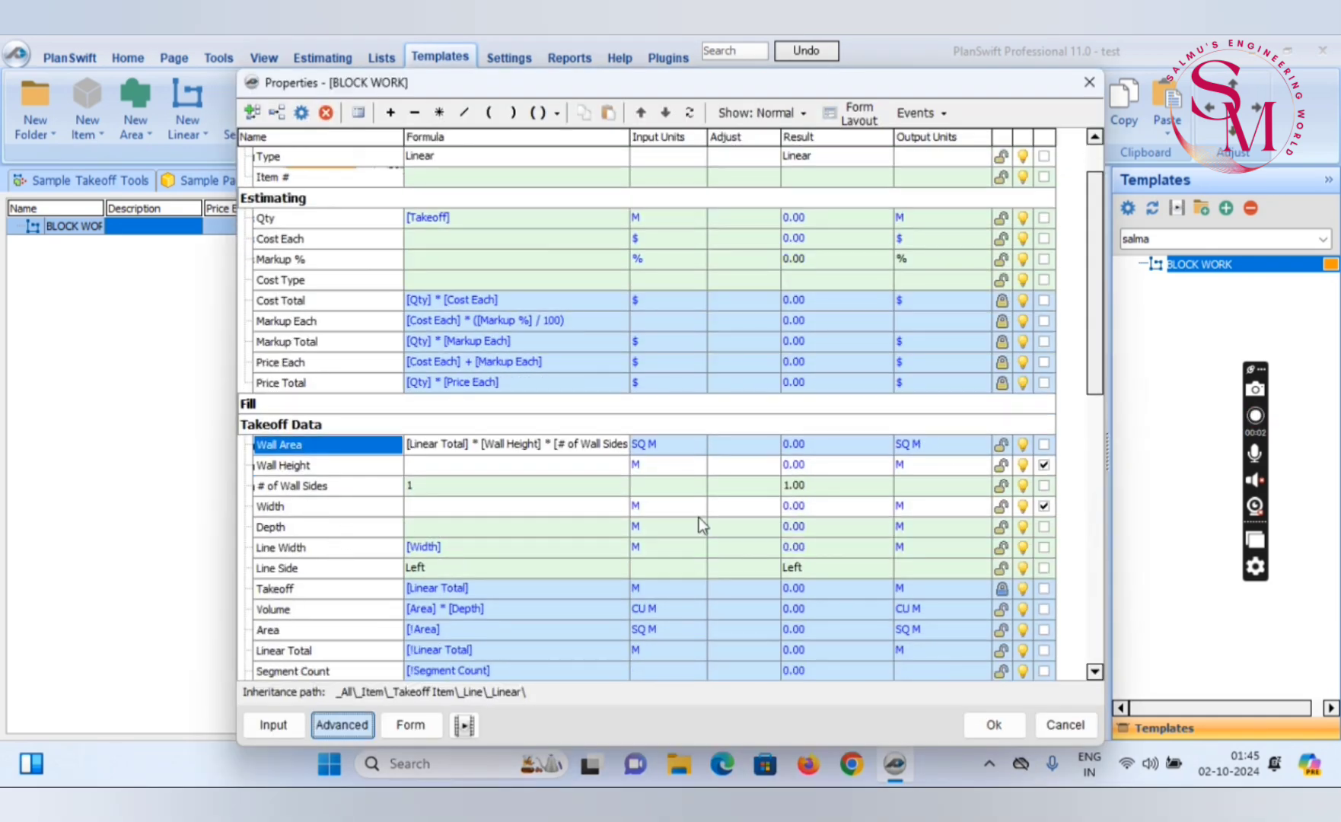
left_click(350, 726)
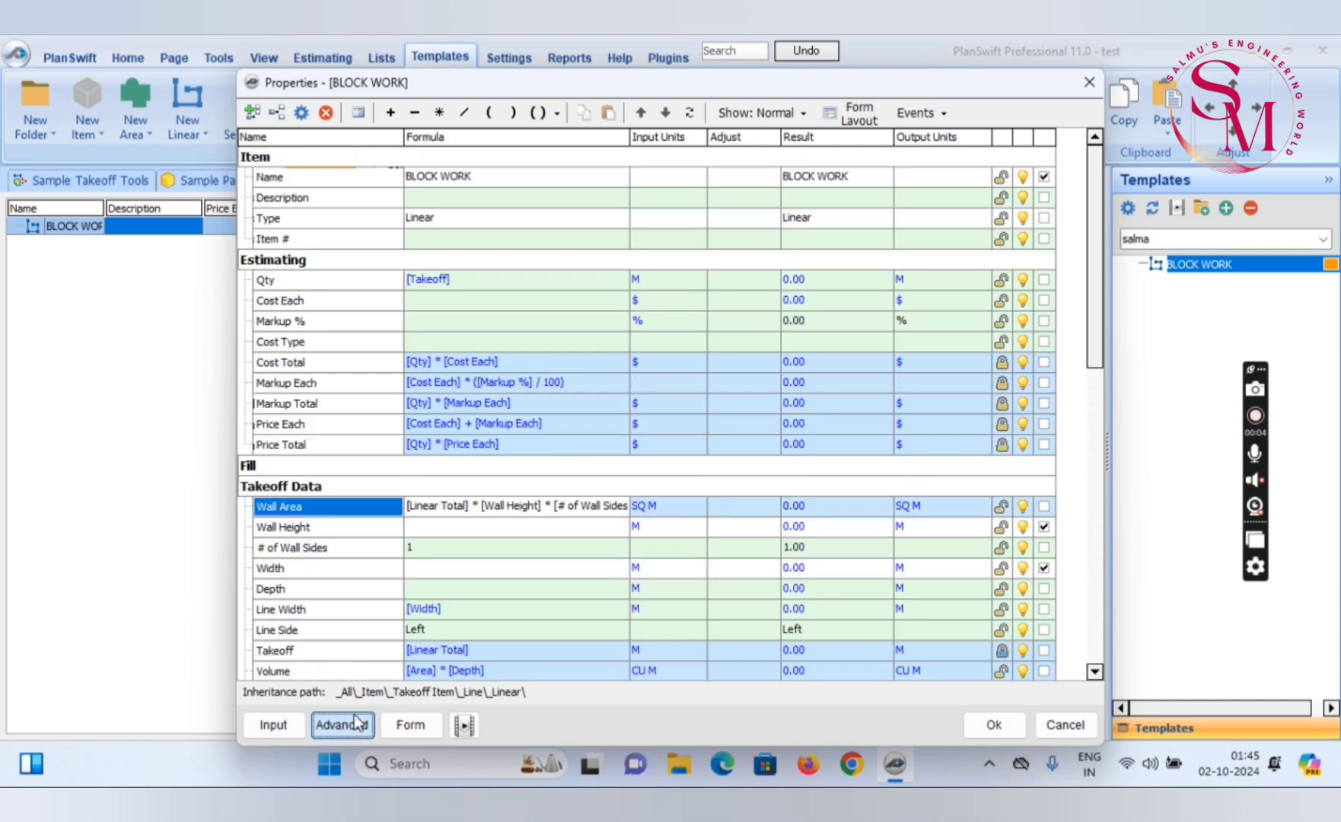
left_click(858, 120)
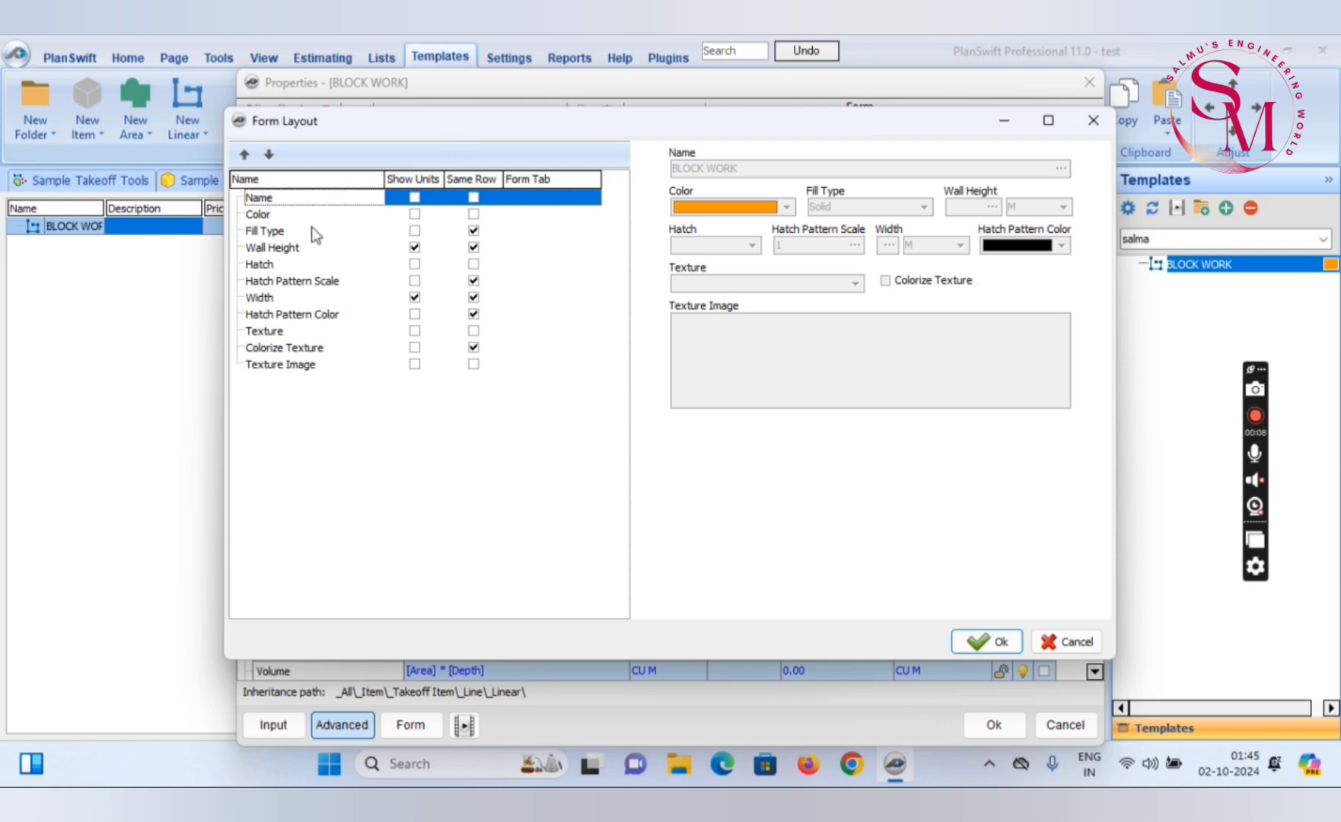
left_click(268, 250)
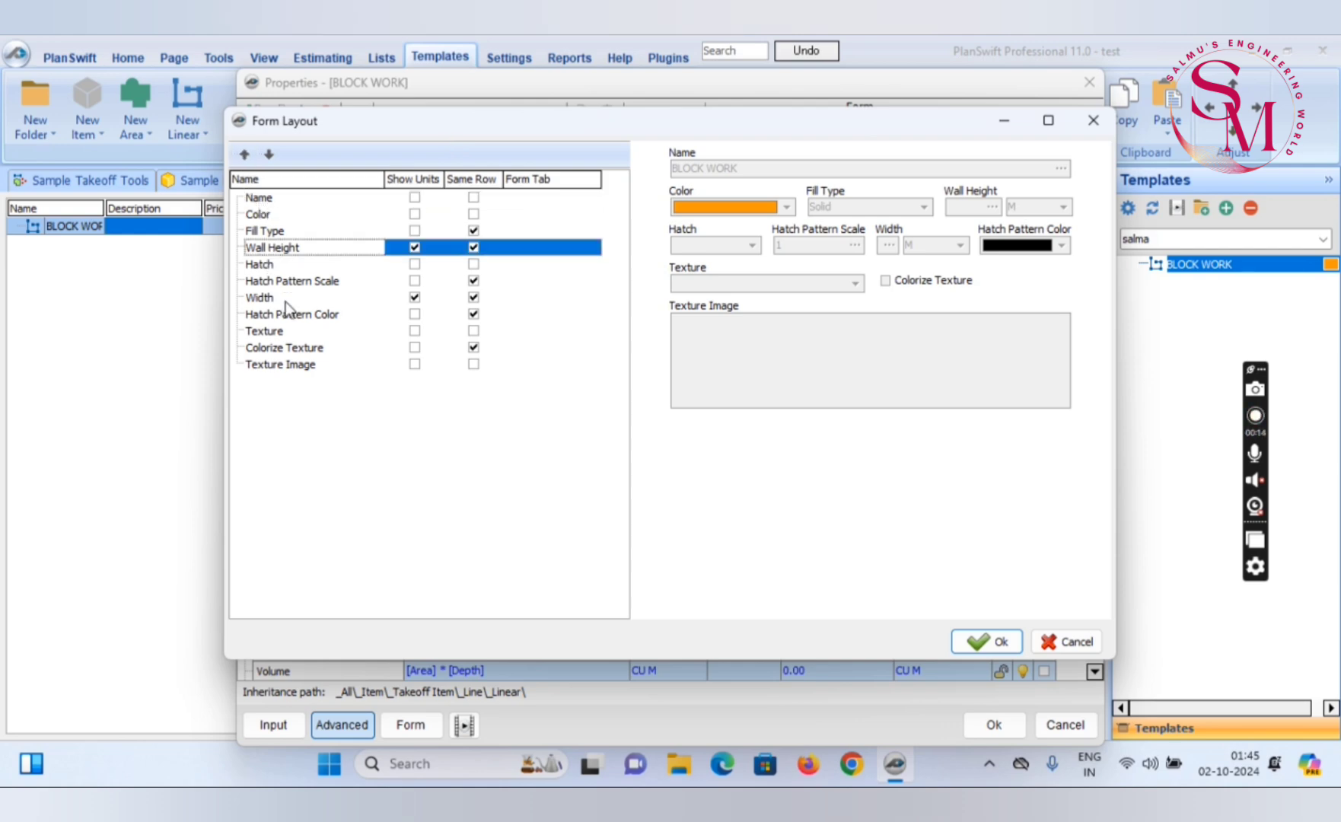
left_click(258, 297)
left_click(244, 155)
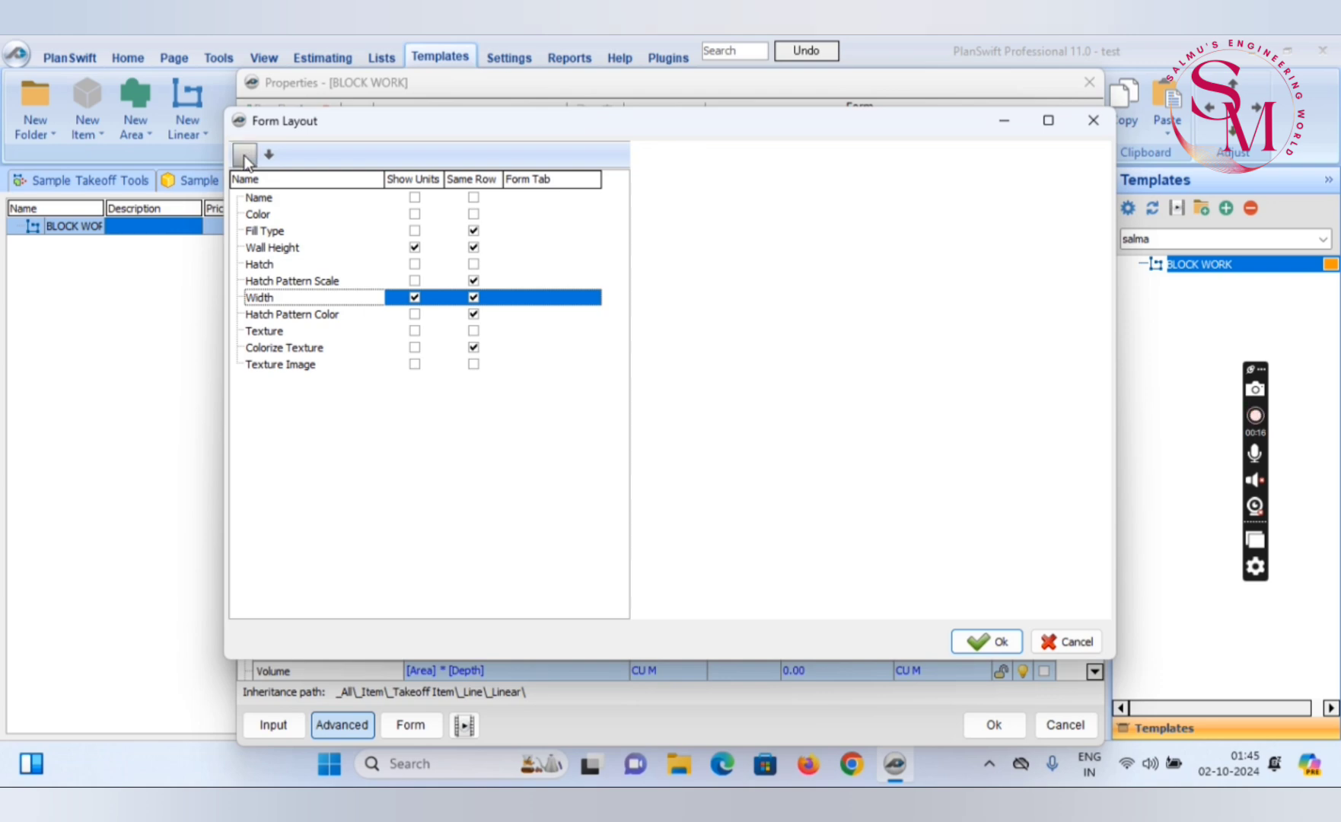
left_click(244, 155)
left_click(244, 156)
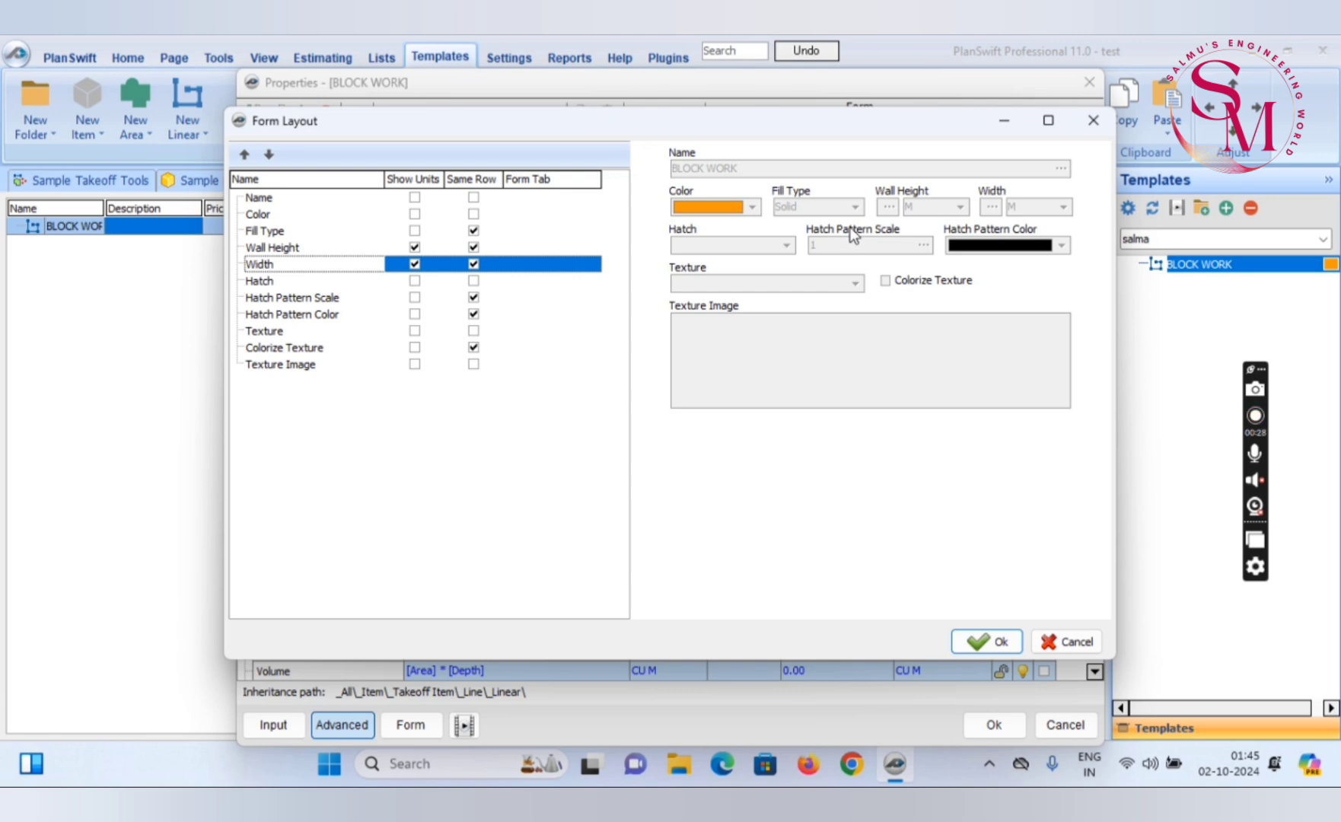
left_click(985, 641)
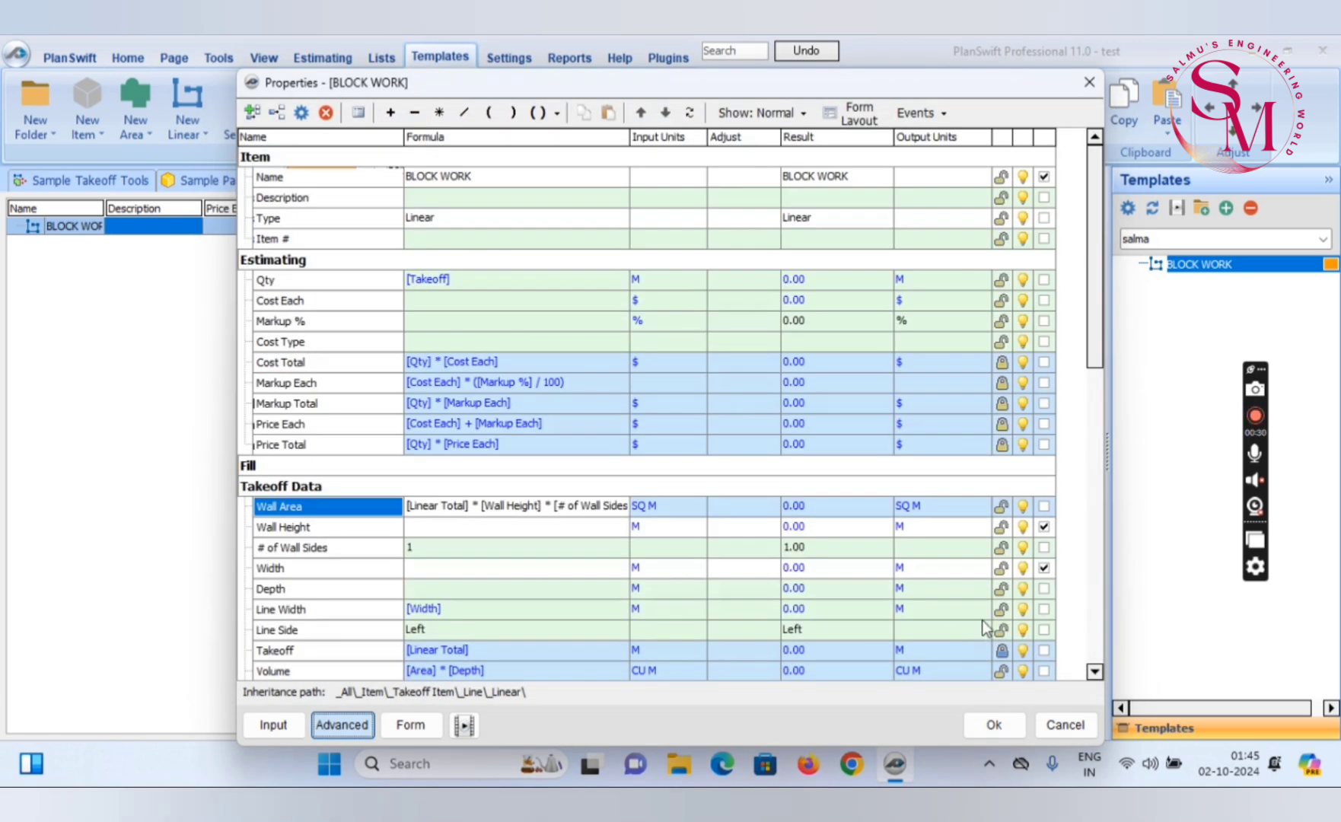
scroll(921, 573, "down", 3)
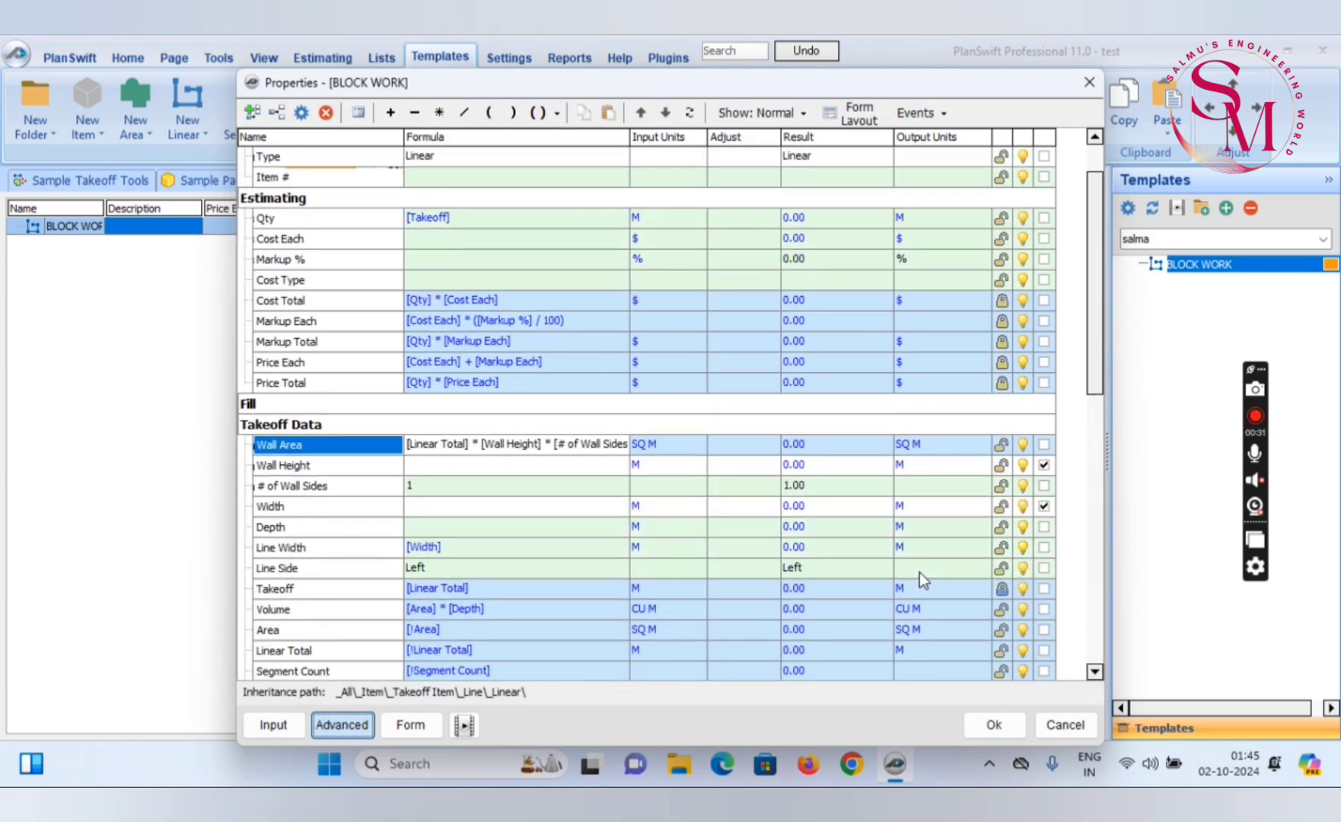
left_click(990, 724)
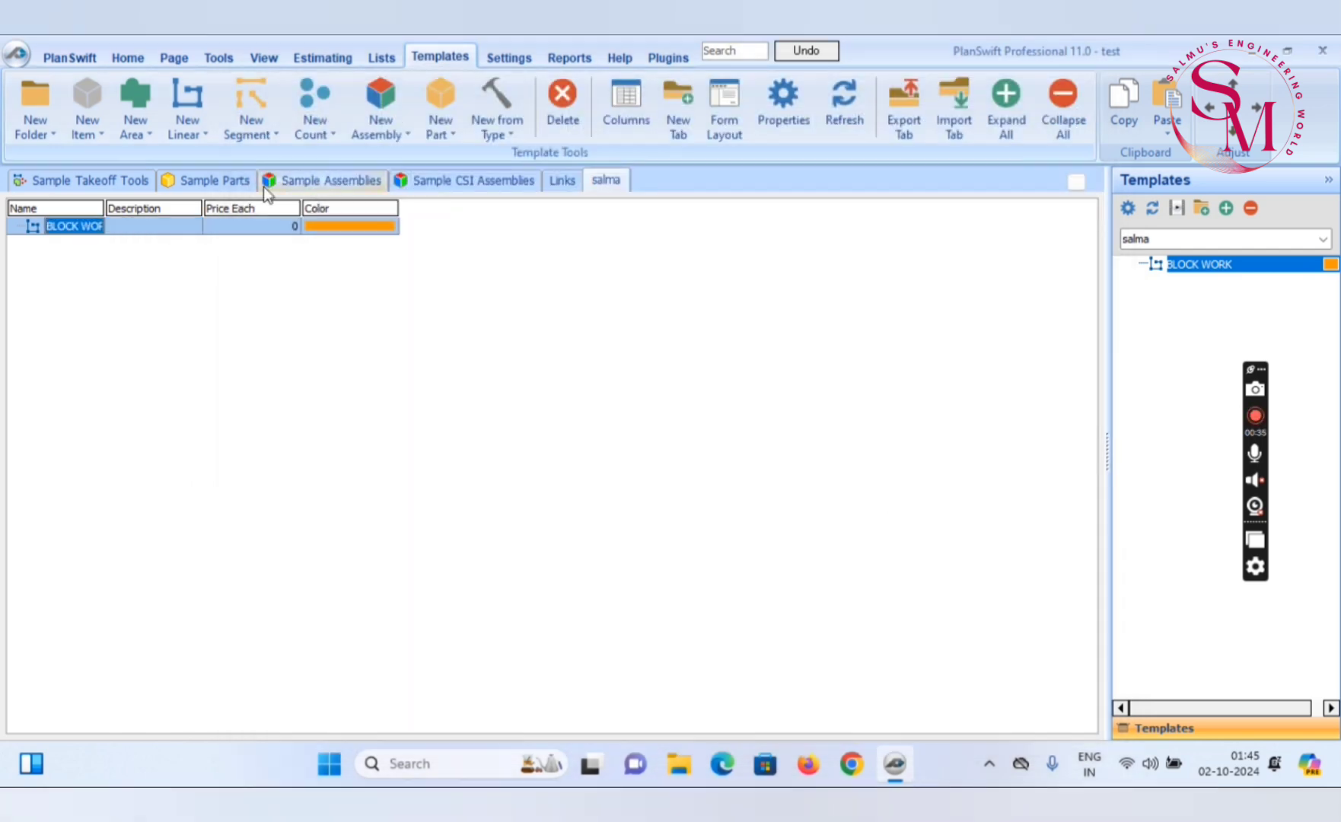
Reopen BLOCK WORK's advanced properties and change the Qty formula to ([Takeoff]*[Wall Height]), enclosed in parentheses
right_click(161, 231)
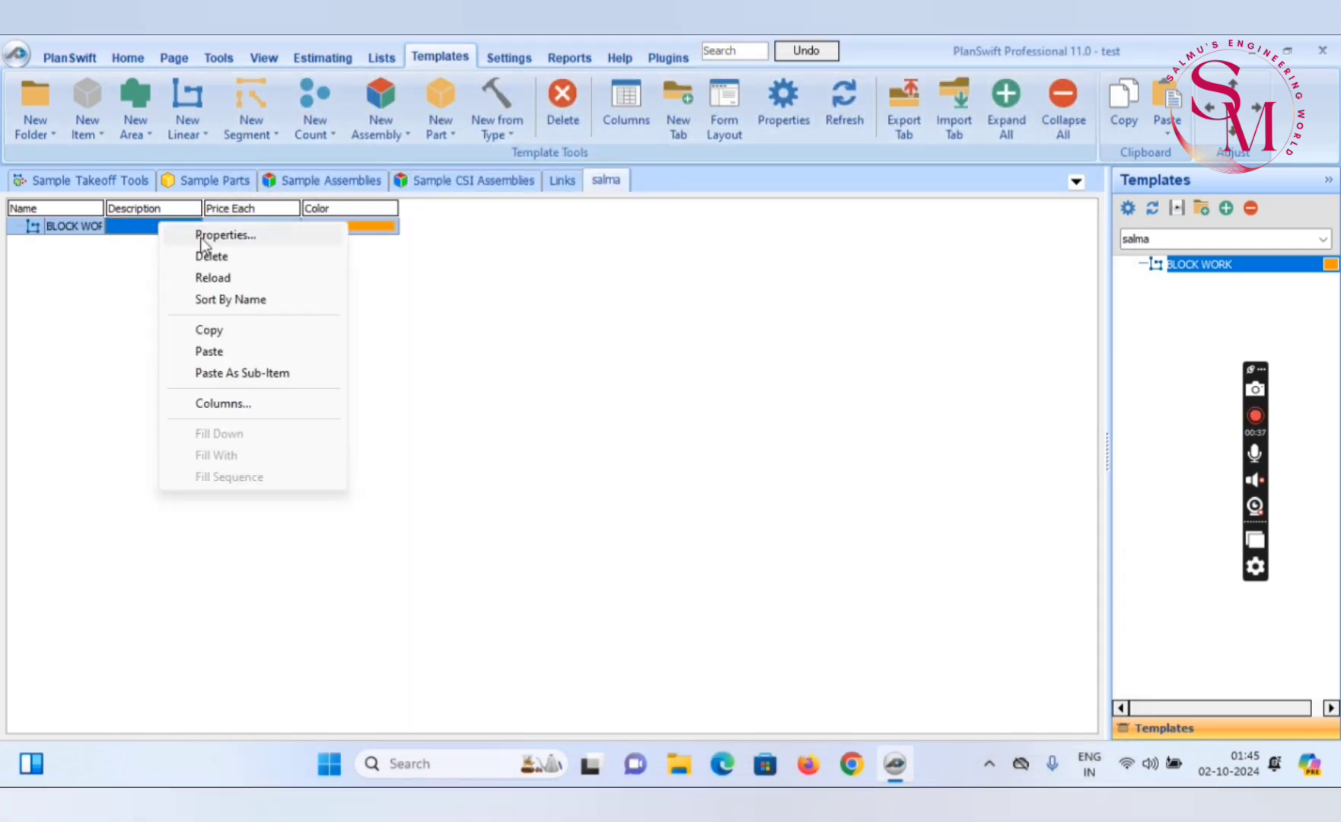
left_click(211, 236)
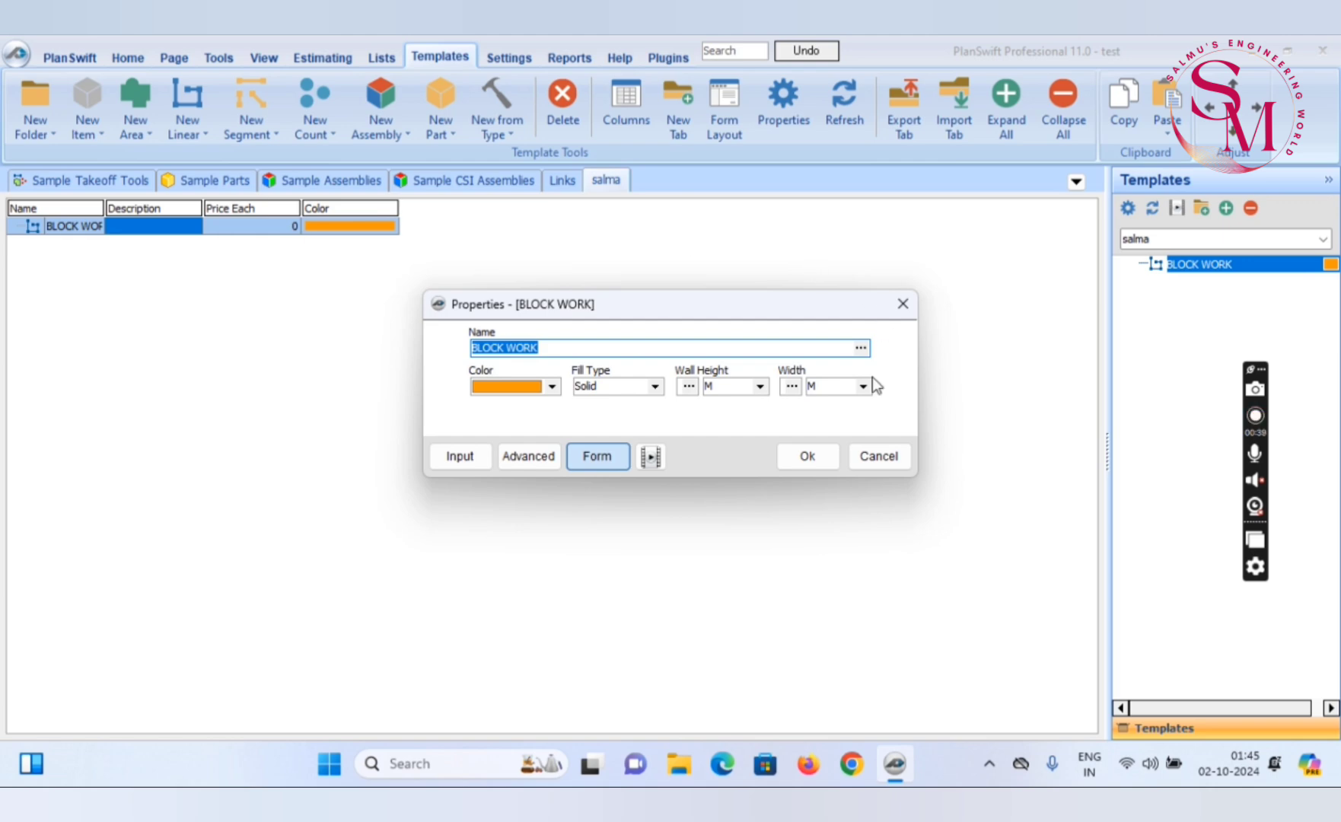
left_click(713, 387)
left_click(509, 457)
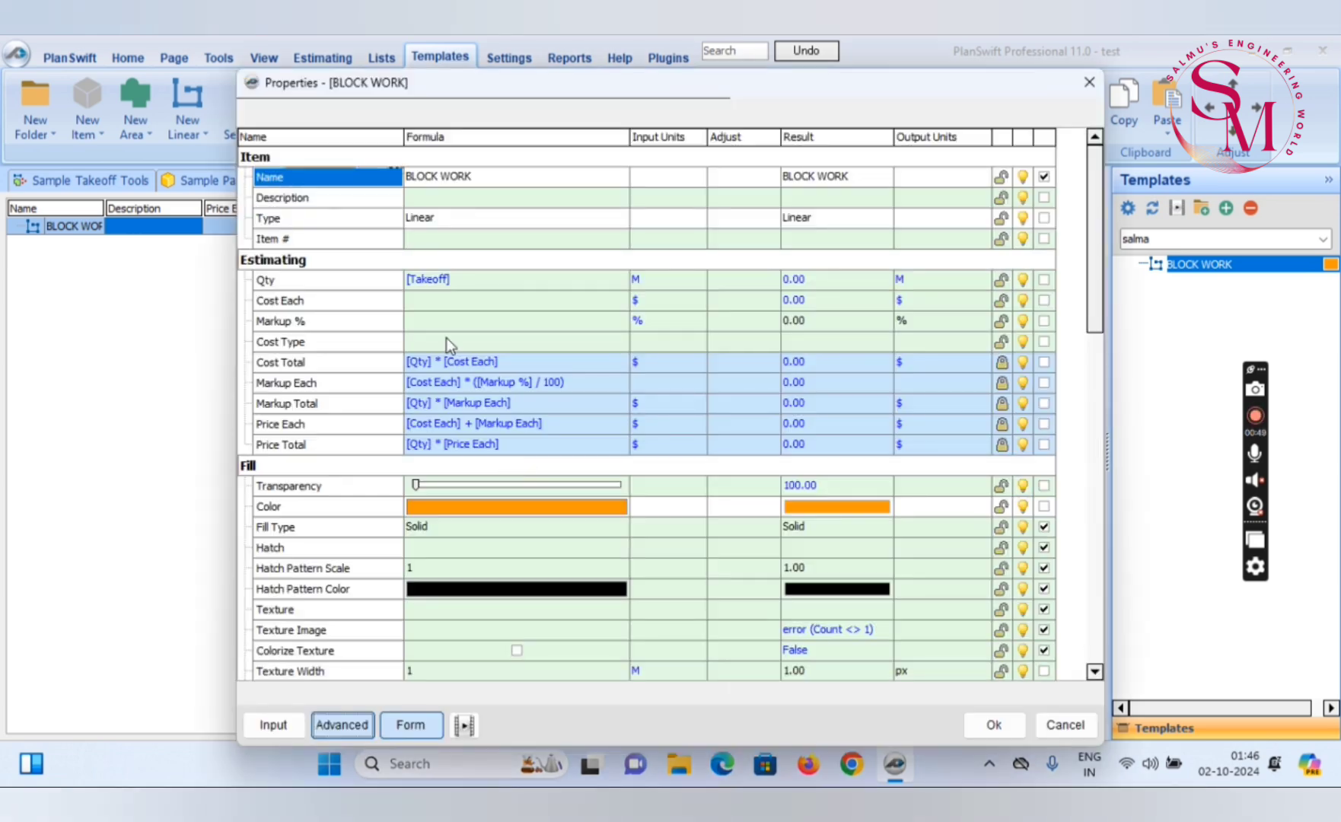
left_click(303, 468)
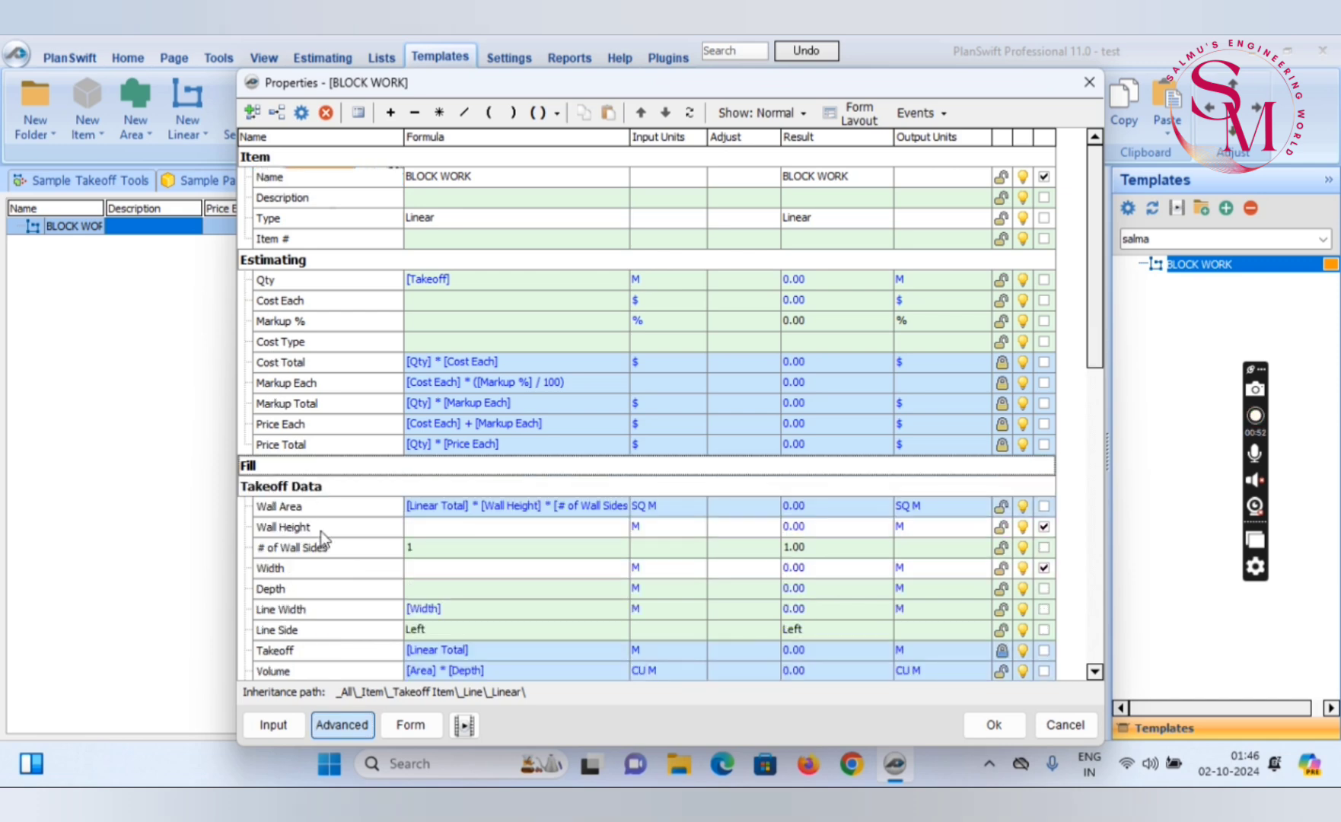
left_click(467, 279)
type("*")
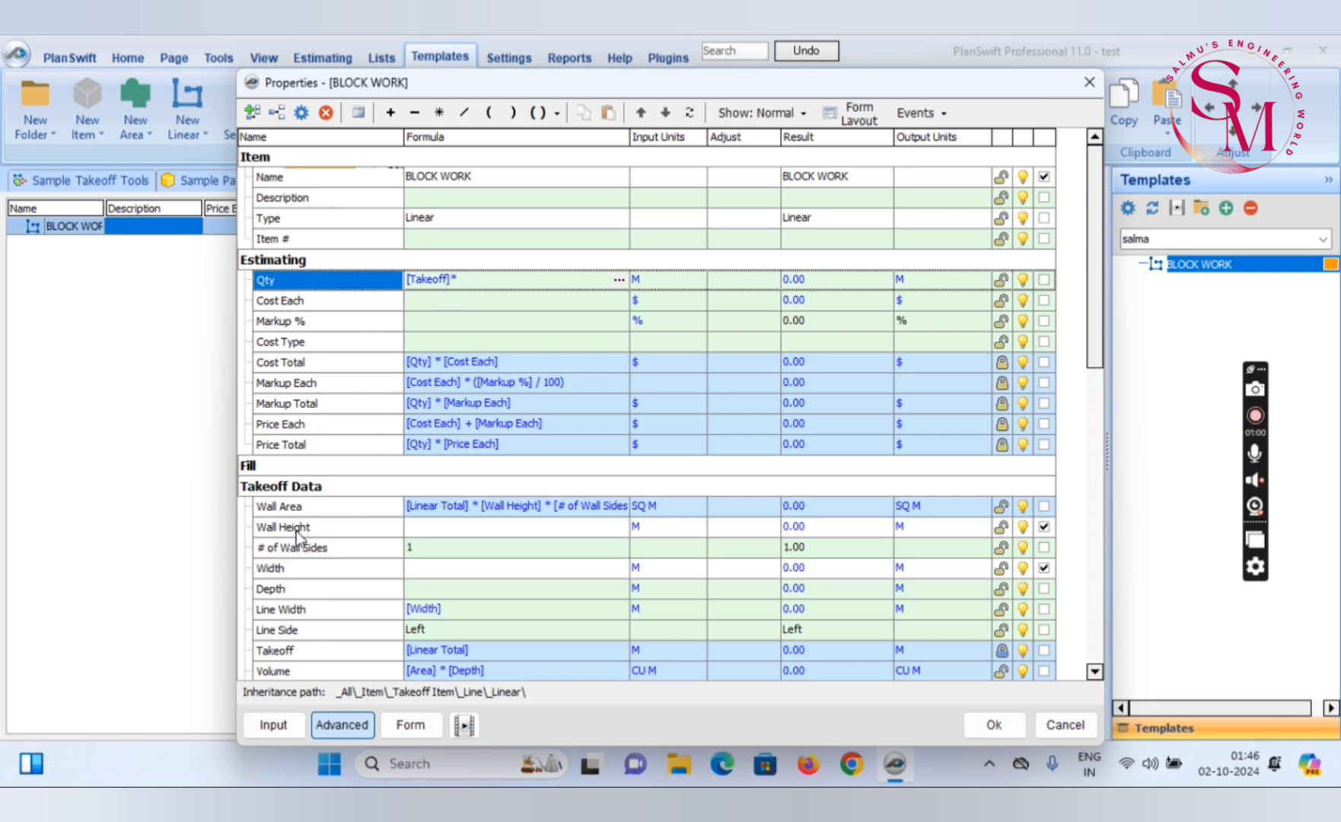
left_click_drag(297, 527, 488, 275)
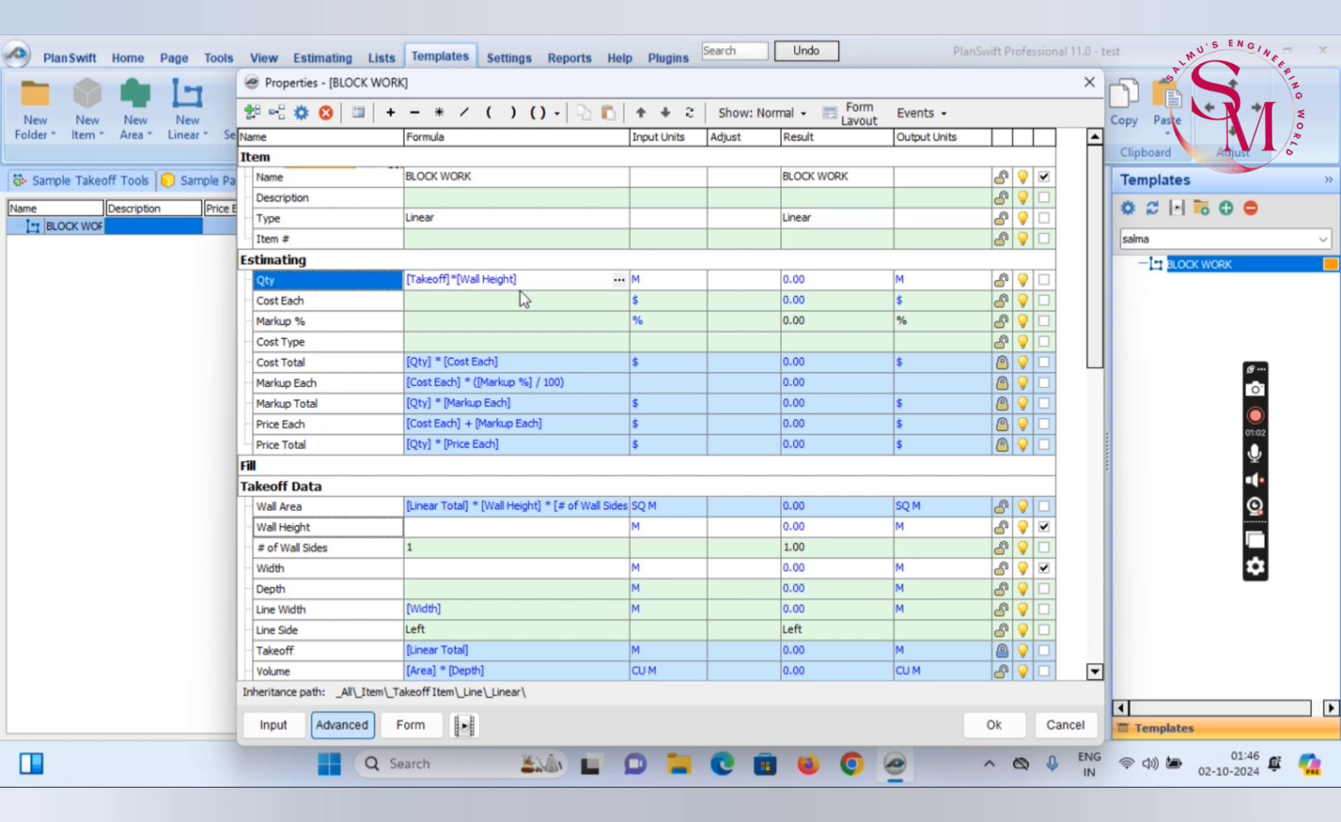
left_click(541, 280)
left_click(557, 114)
left_click(567, 140)
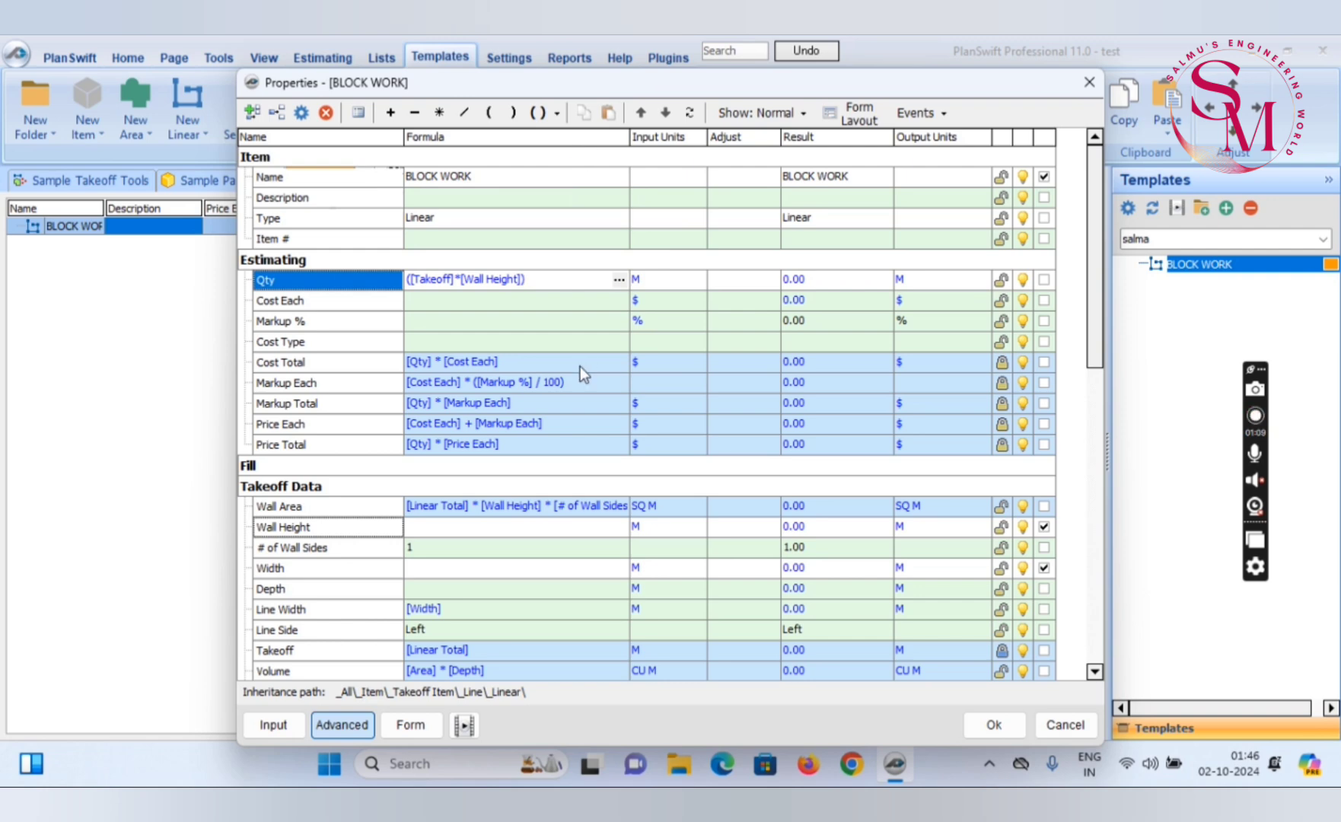
Set the input units of BLOCK WORK's Qty property to SQ M
left_click(693, 284)
left_click(695, 282)
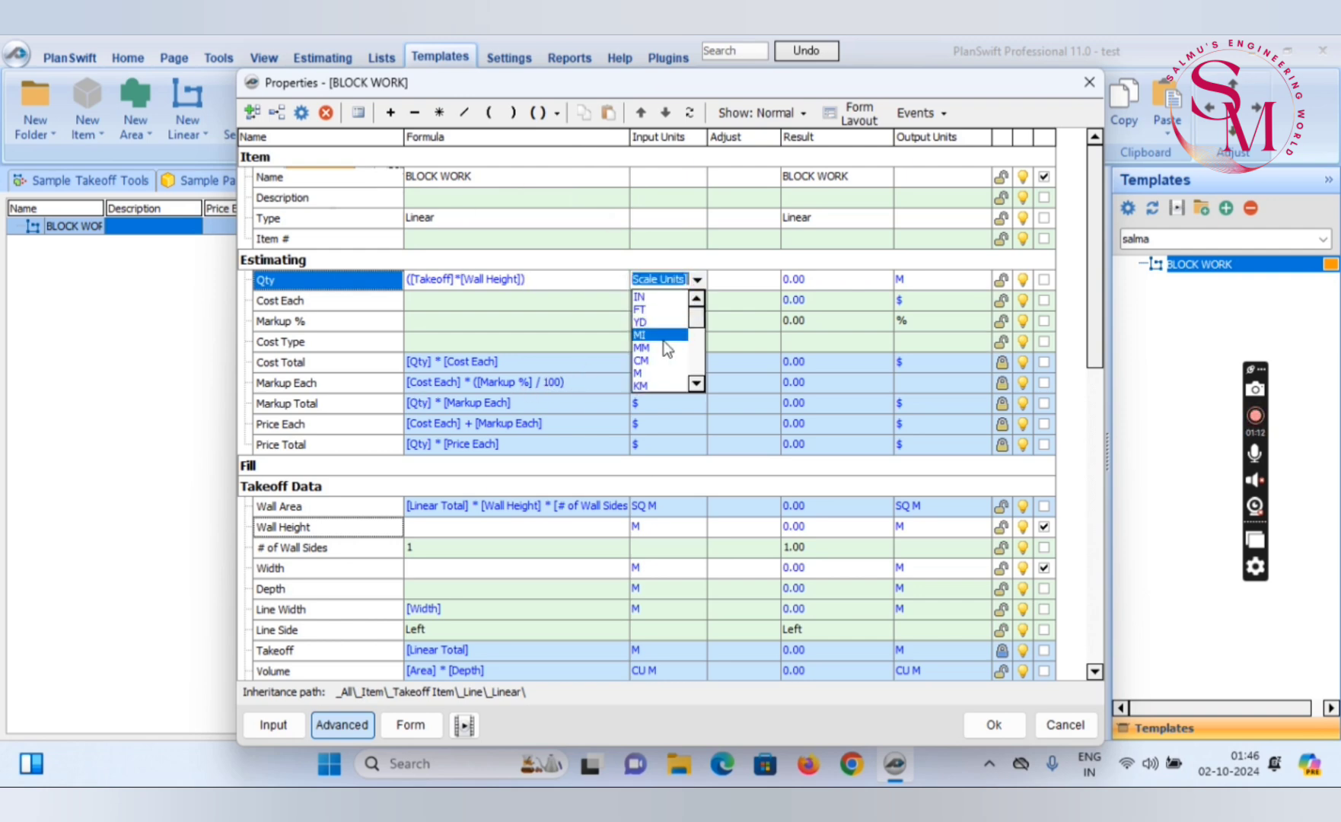
scroll(647, 387, "down", 4)
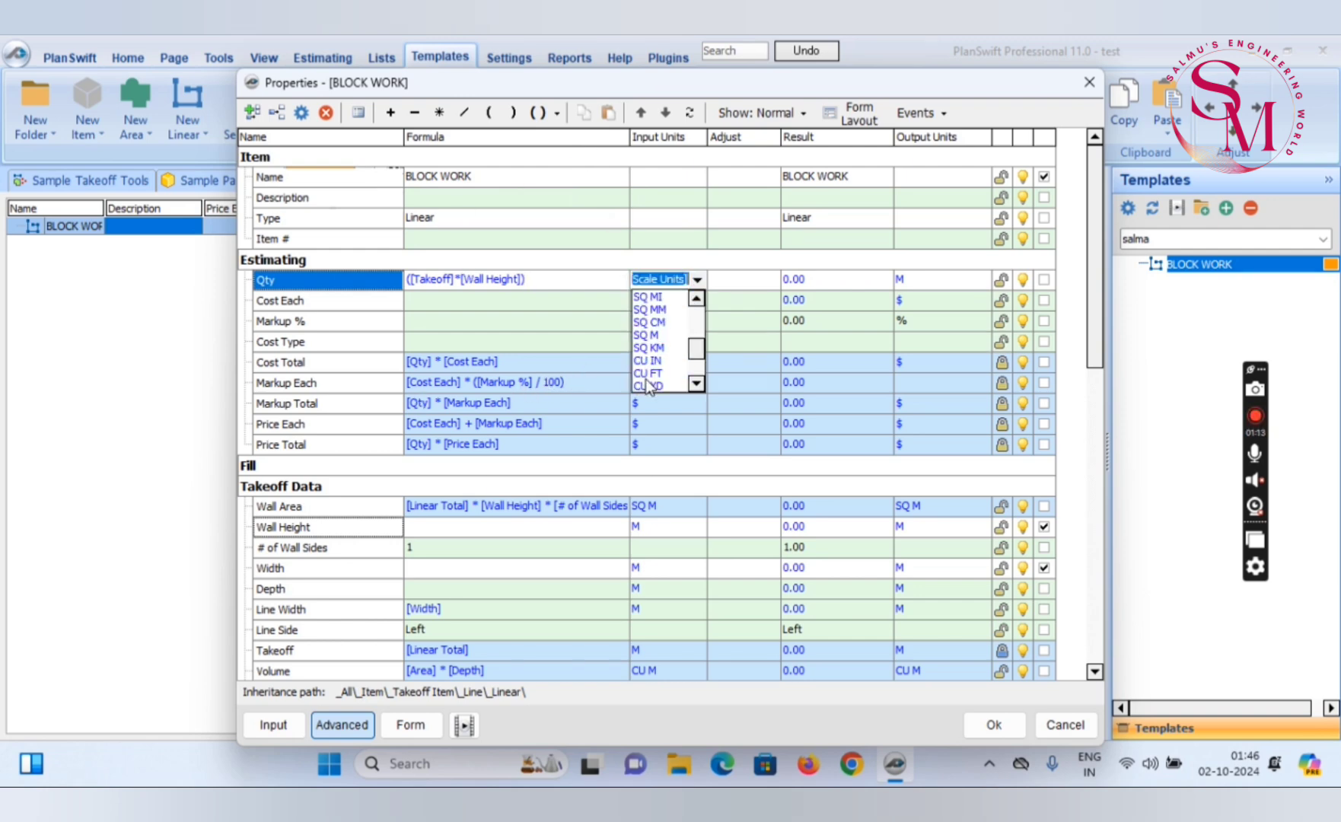
left_click(647, 335)
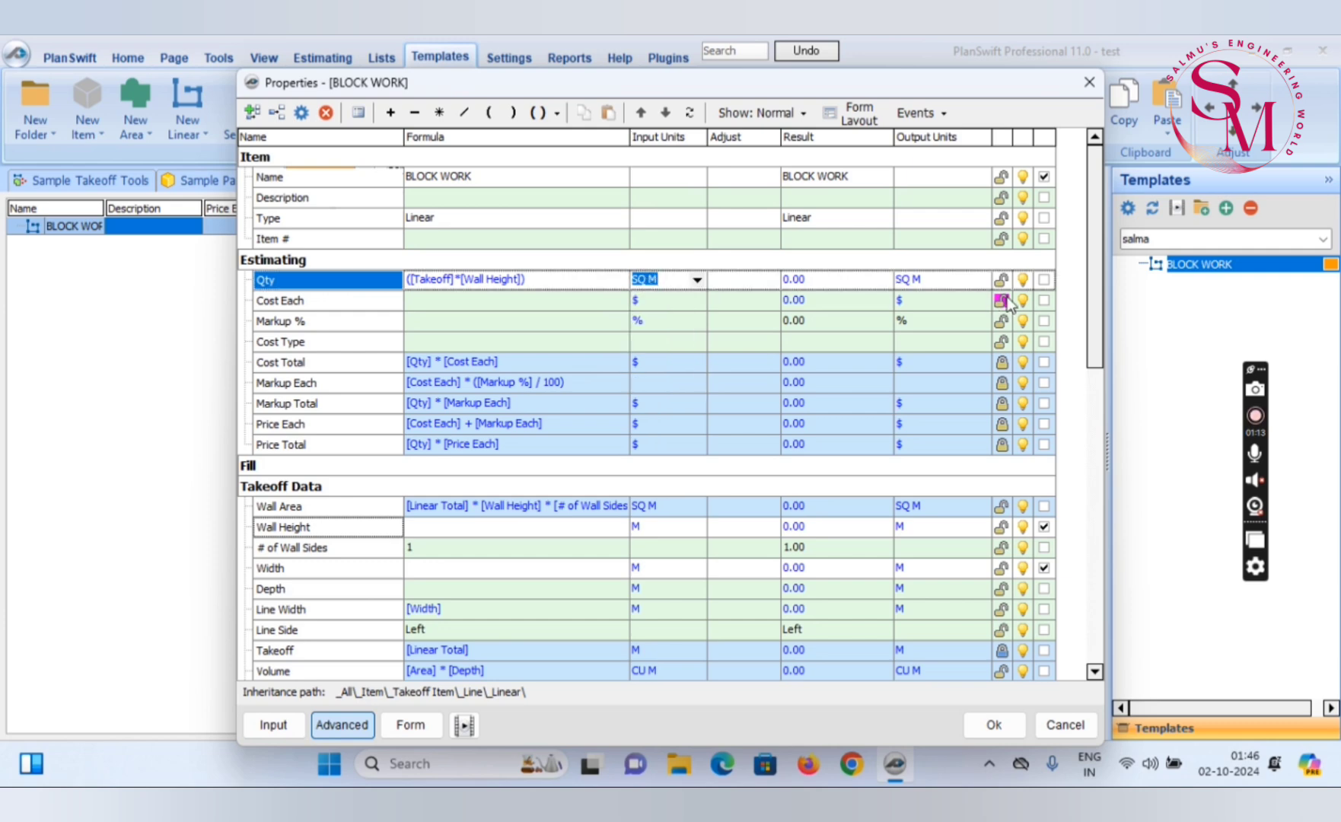
left_click(1045, 279)
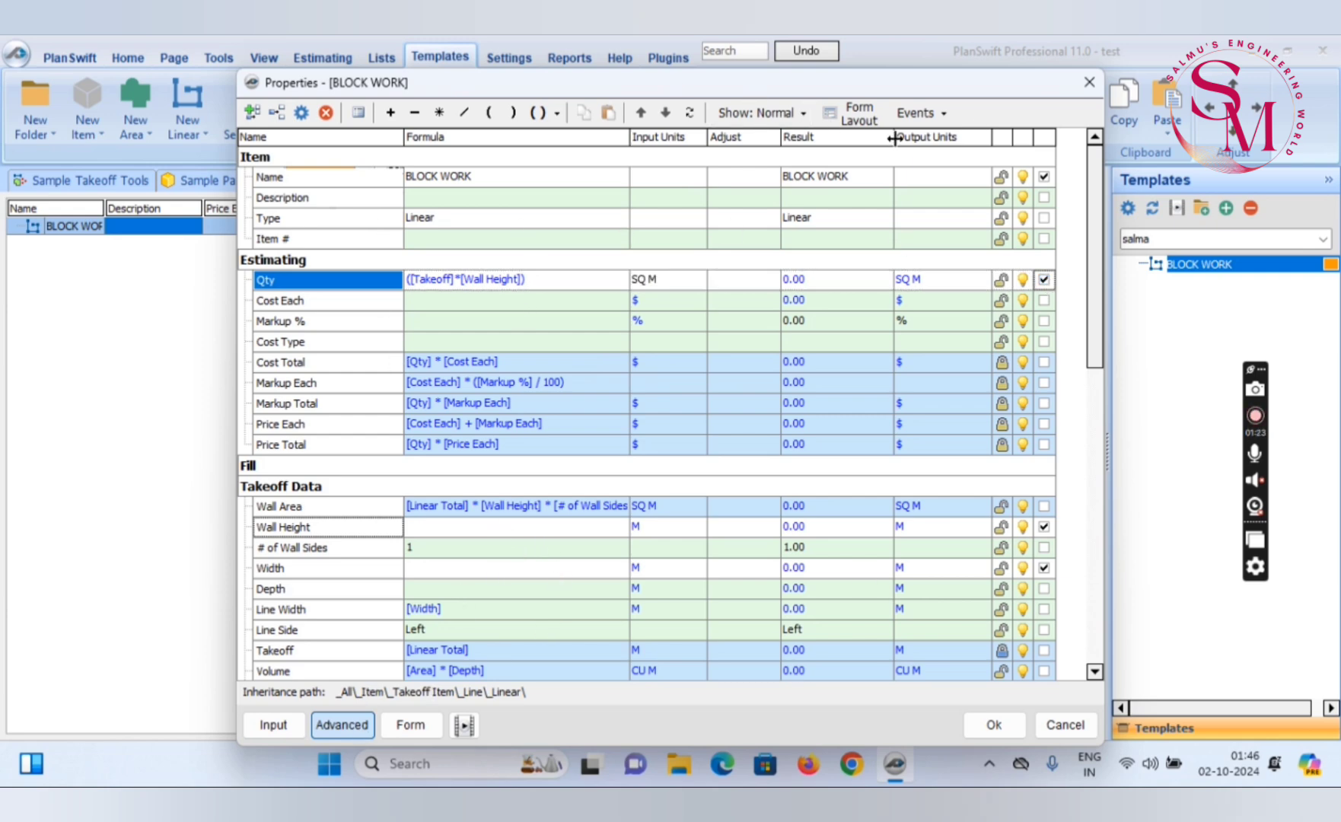
left_click(411, 726)
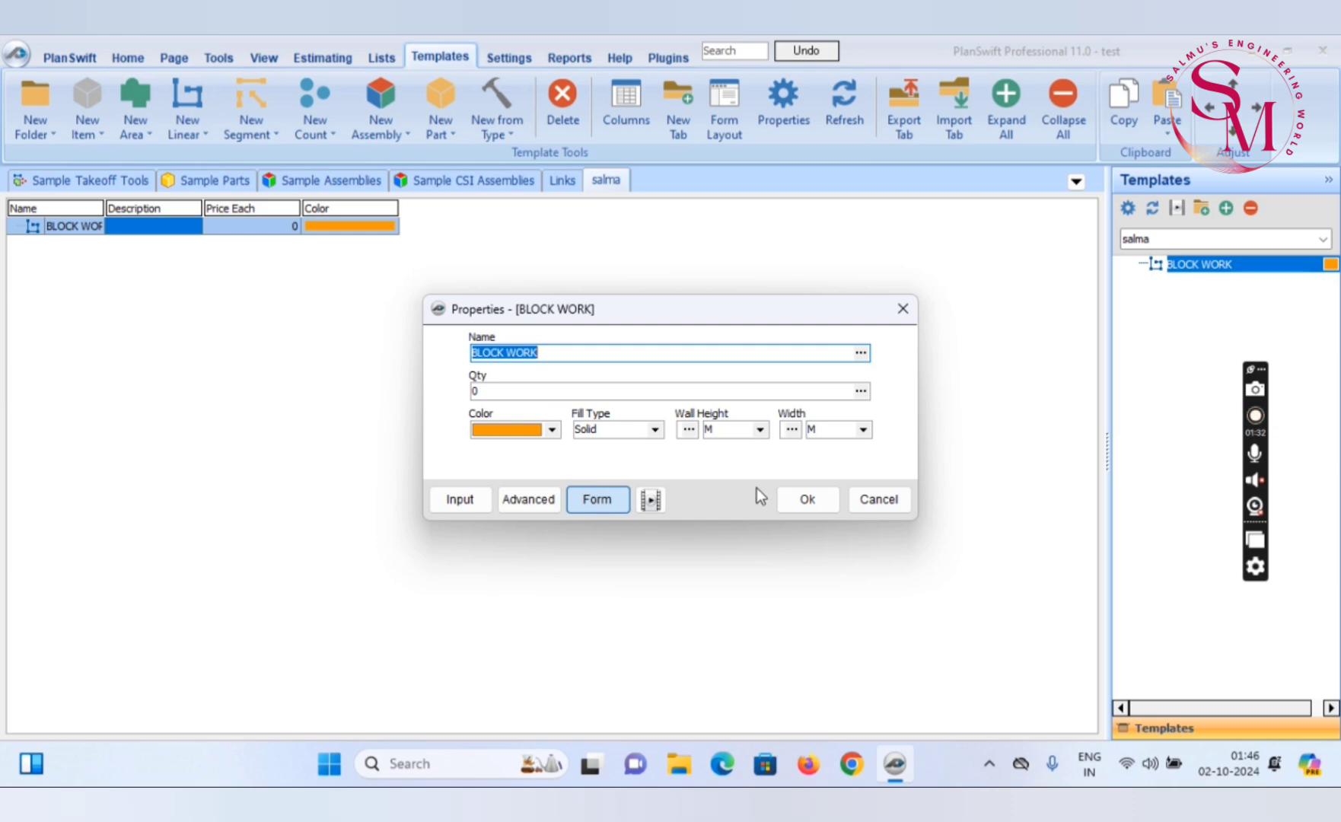
left_click(541, 501)
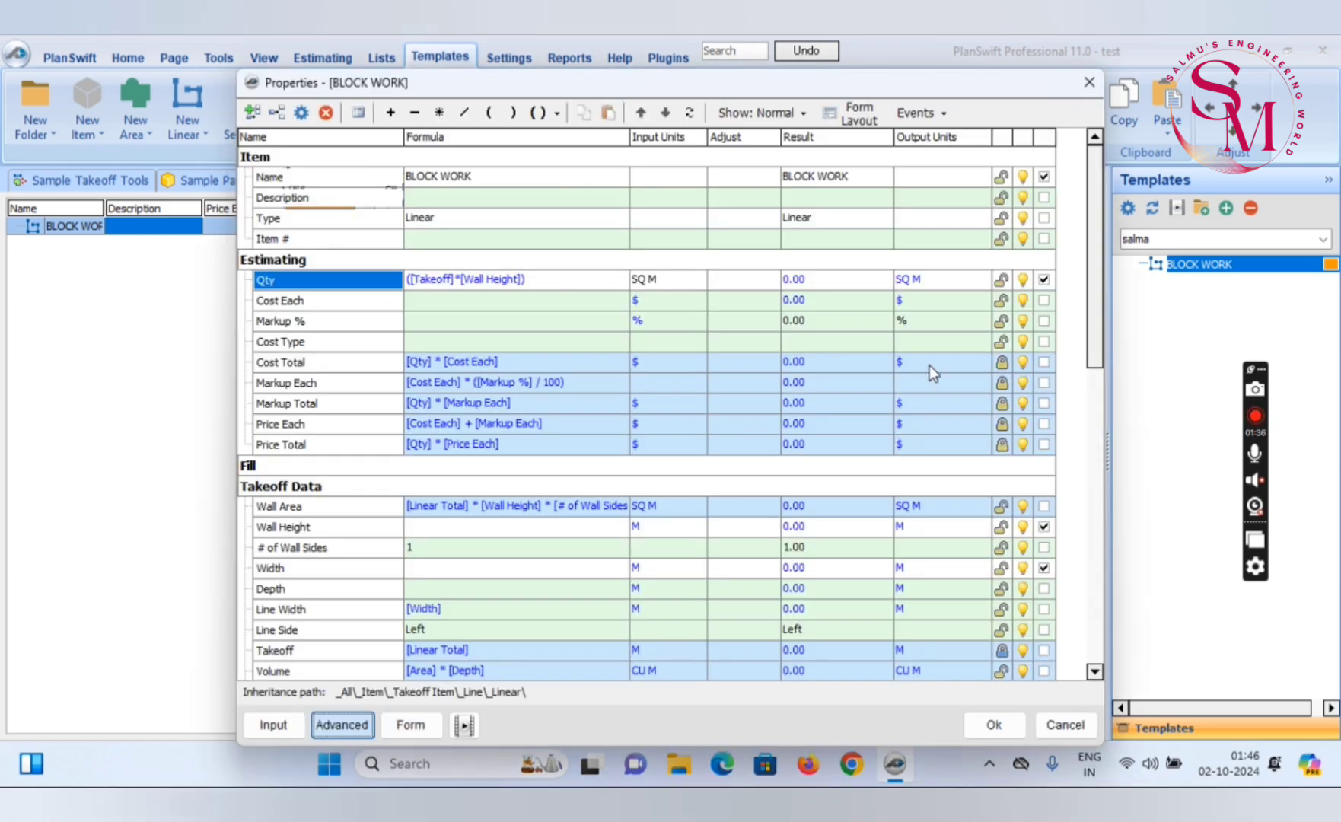
left_click(1043, 280)
Review the remaining estimating and takeoff data properties of BLOCK WORK and save the item's properties
scroll(606, 646, "down", 3)
scroll(607, 637, "down", 3)
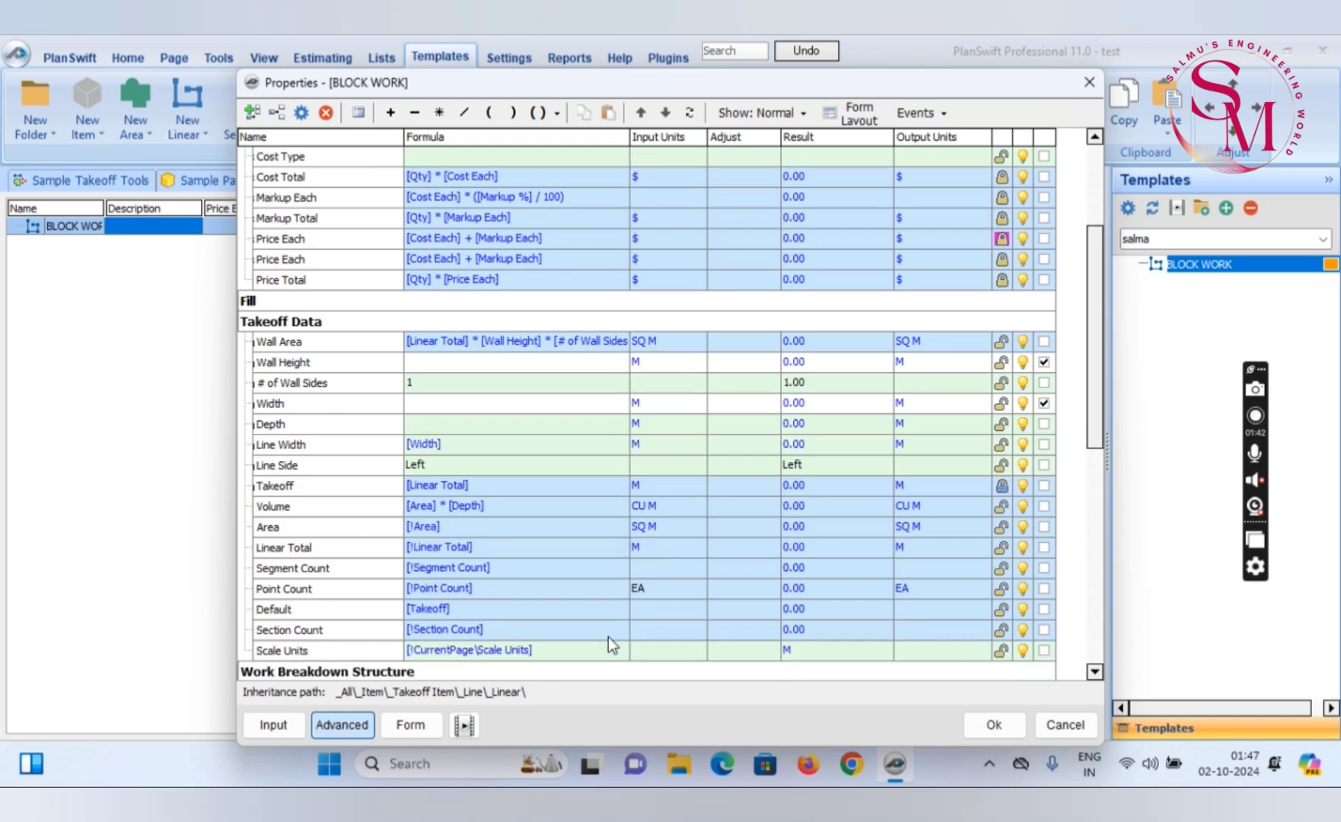
scroll(607, 637, "up", 2)
scroll(607, 637, "up", 4)
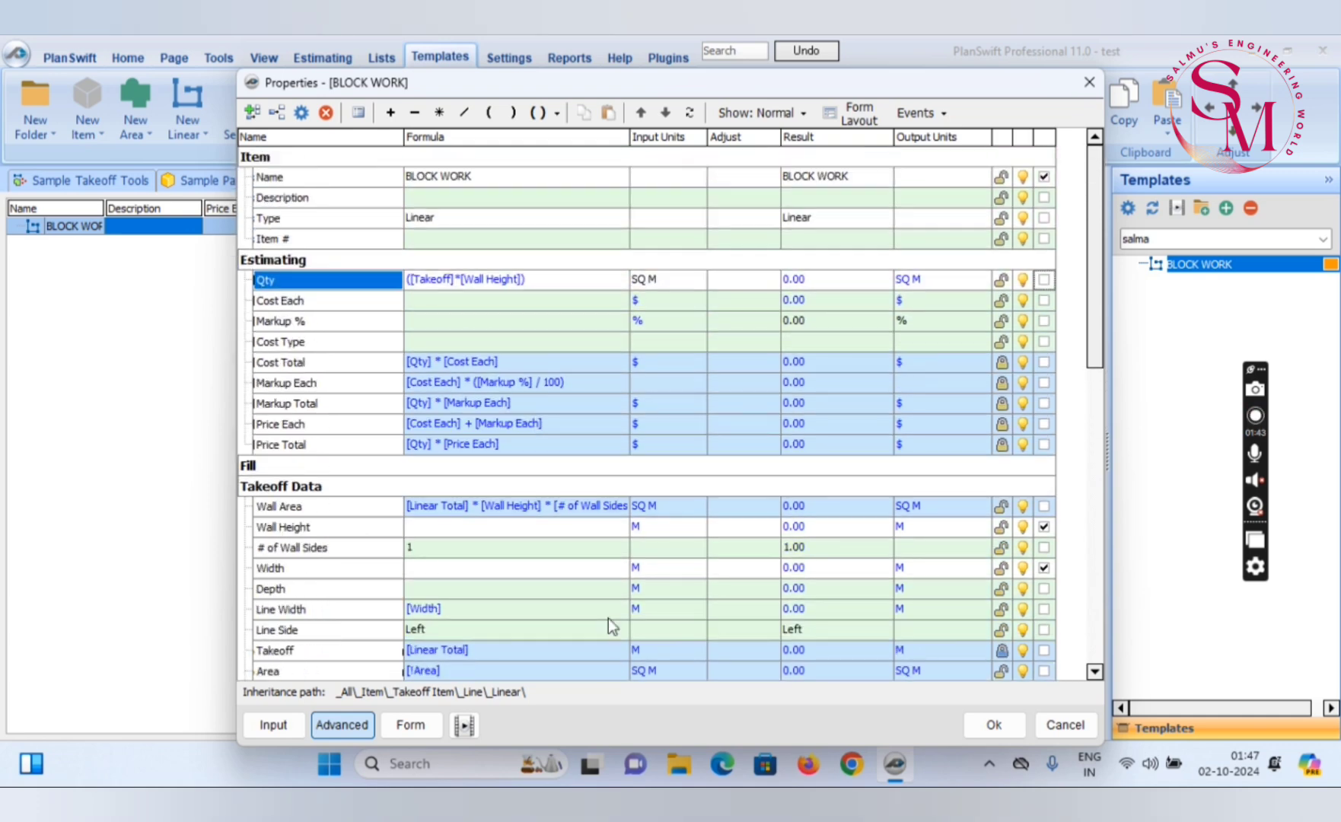
scroll(607, 616, "down", 2)
scroll(606, 643, "down", 3)
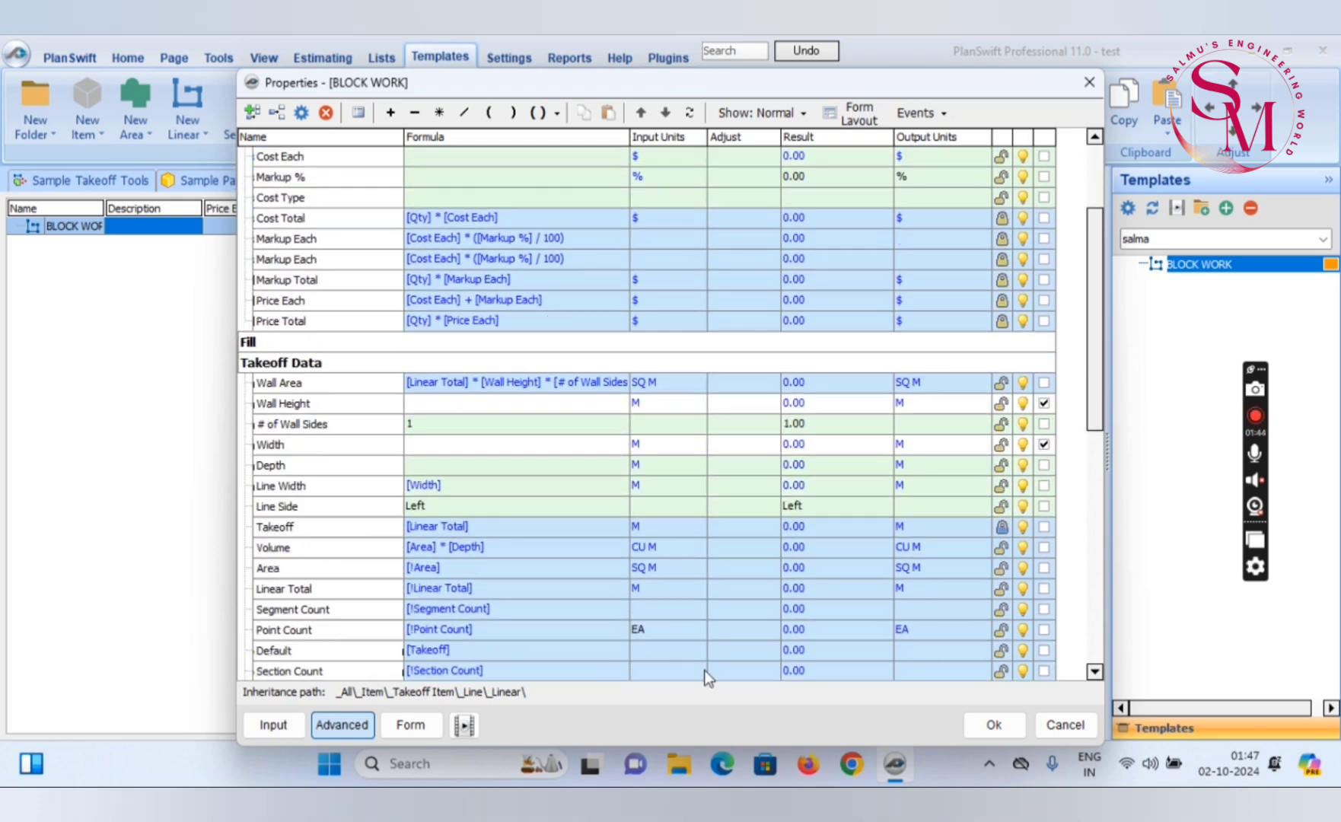
left_click(984, 722)
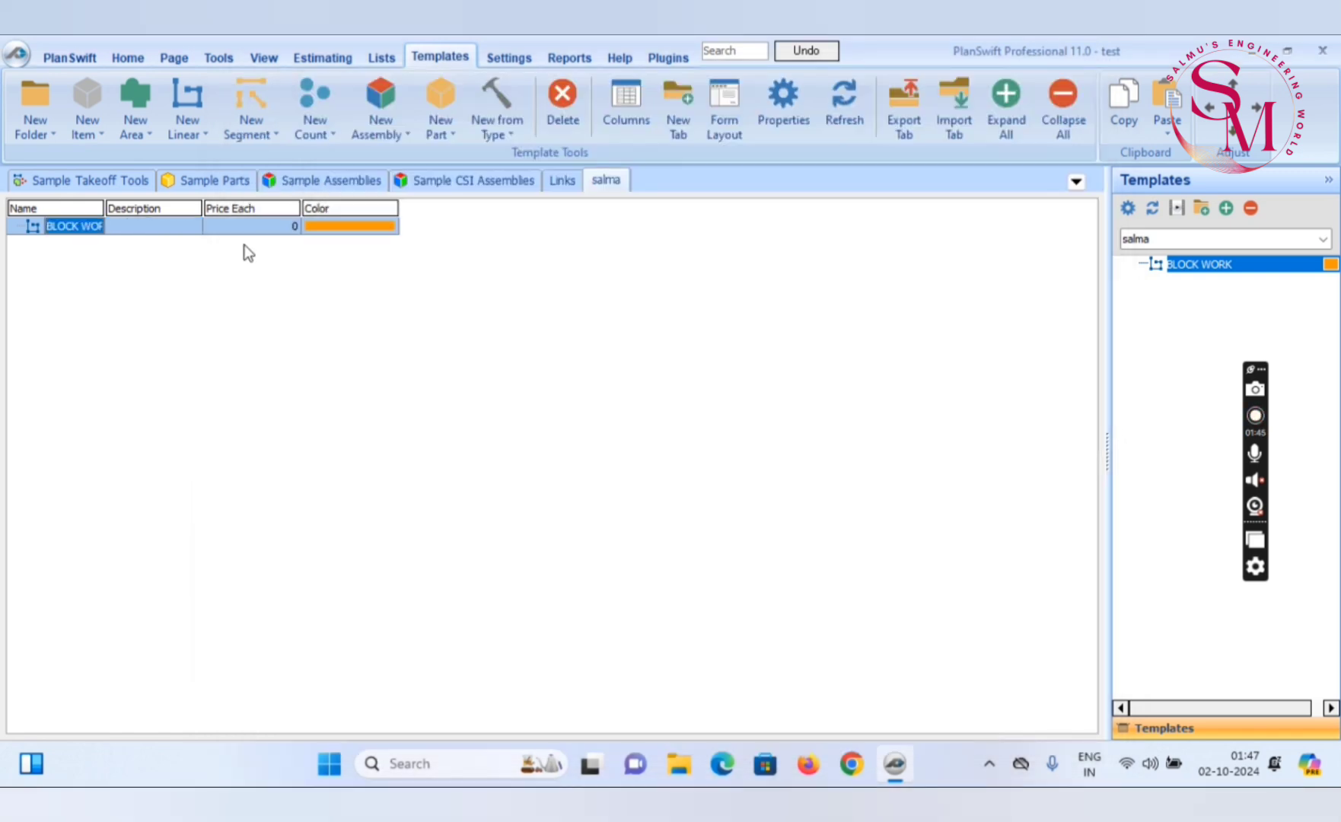
Return to the plan page and start a takeoff from the BLOCK WORK template with Wall Height 3 M and Width 0.8 M
mouse_move(1283, 269)
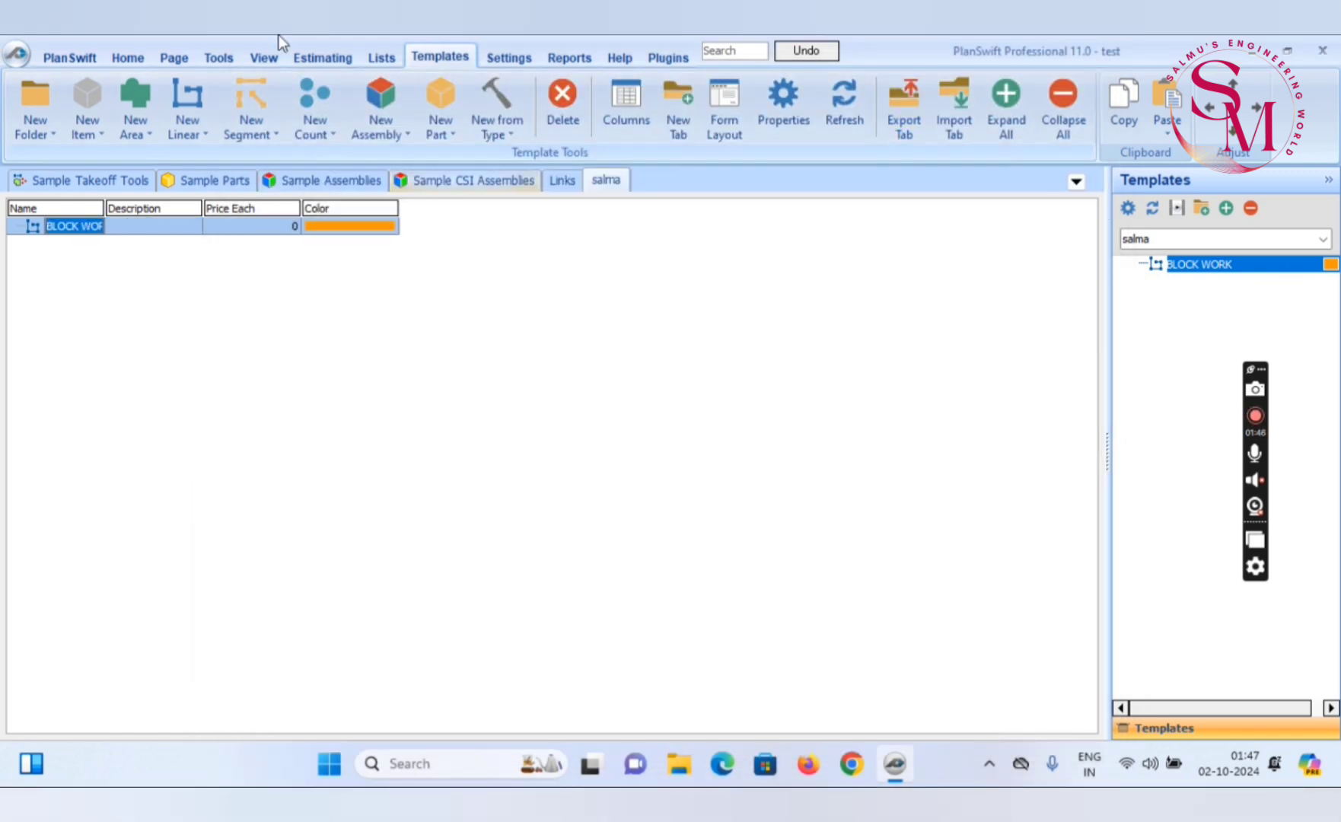
left_click(1256, 417)
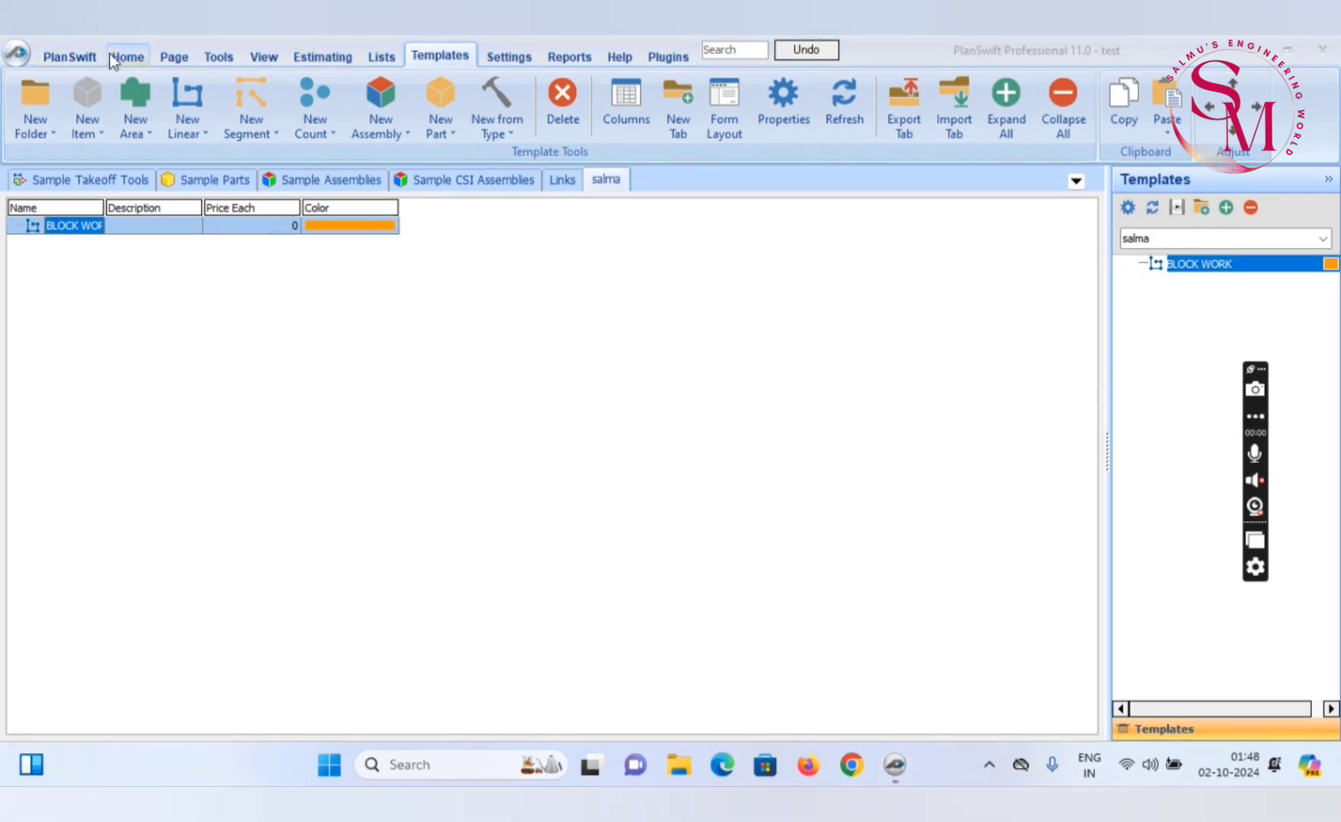
left_click(122, 55)
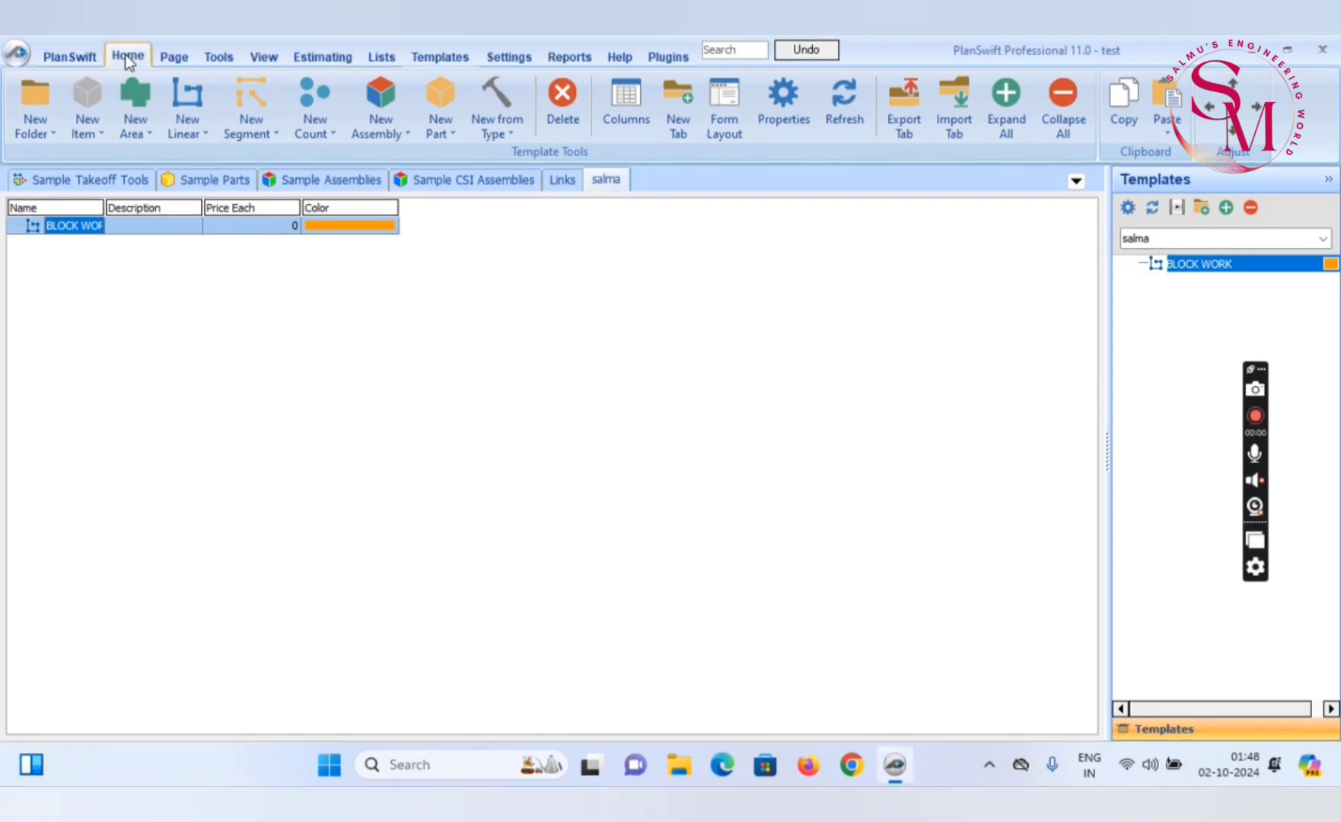
left_click(1151, 265)
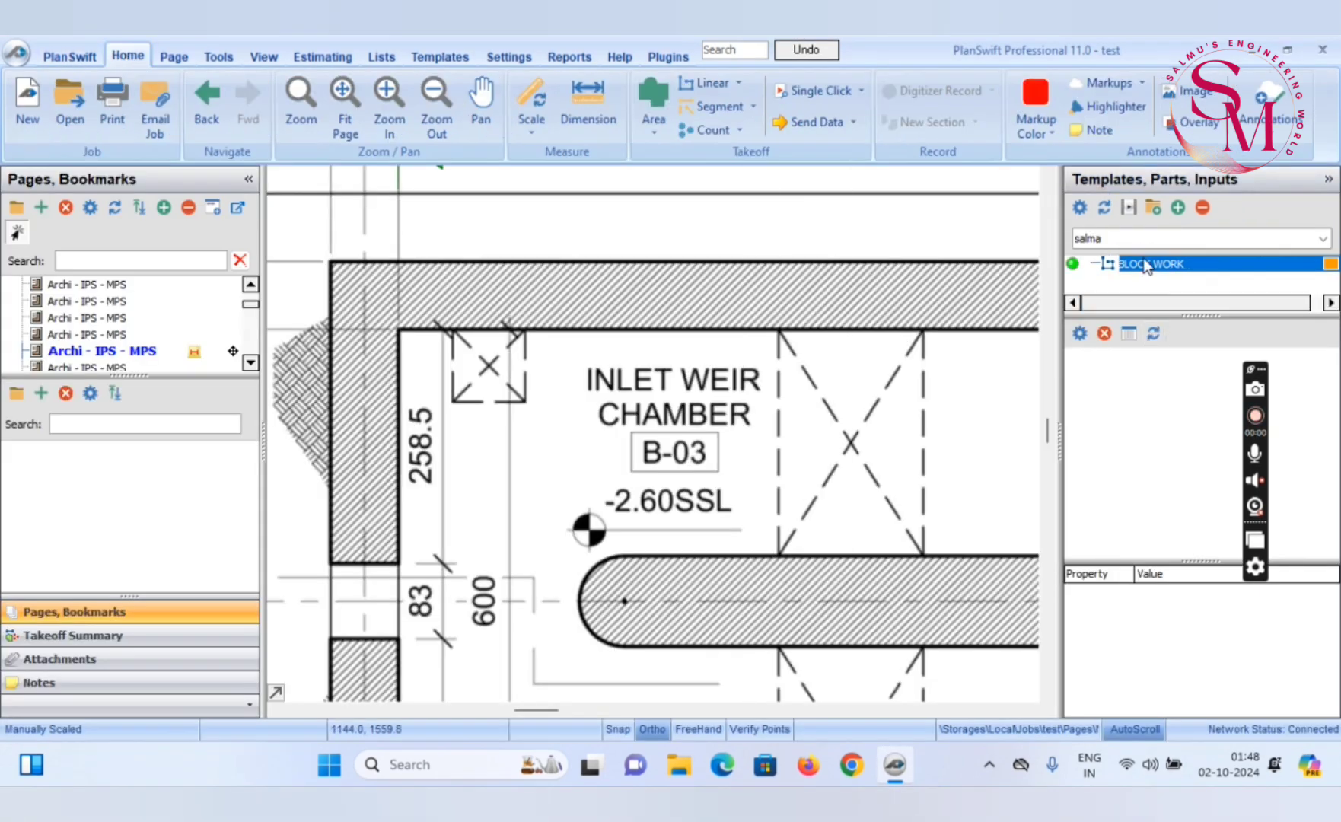
double_click(1075, 263)
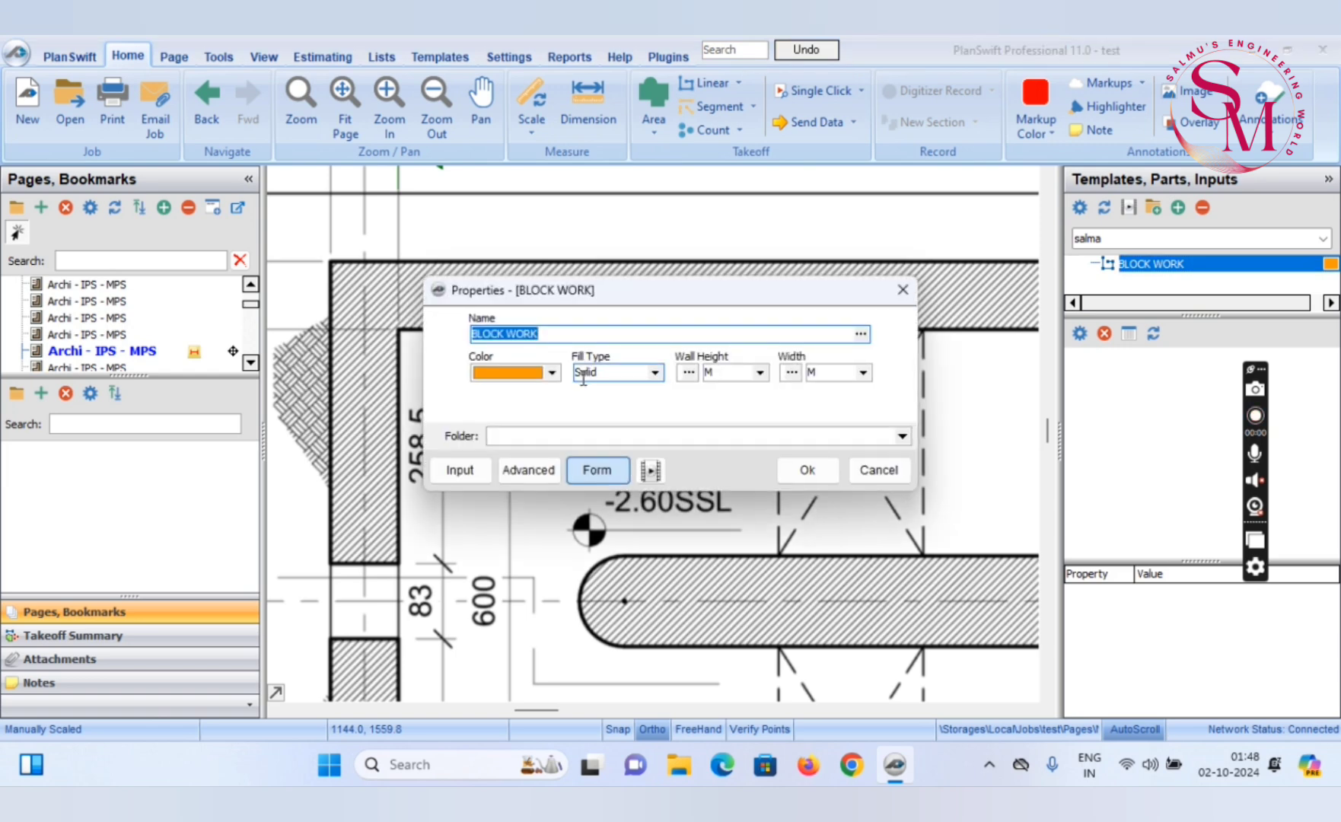
left_click(690, 375)
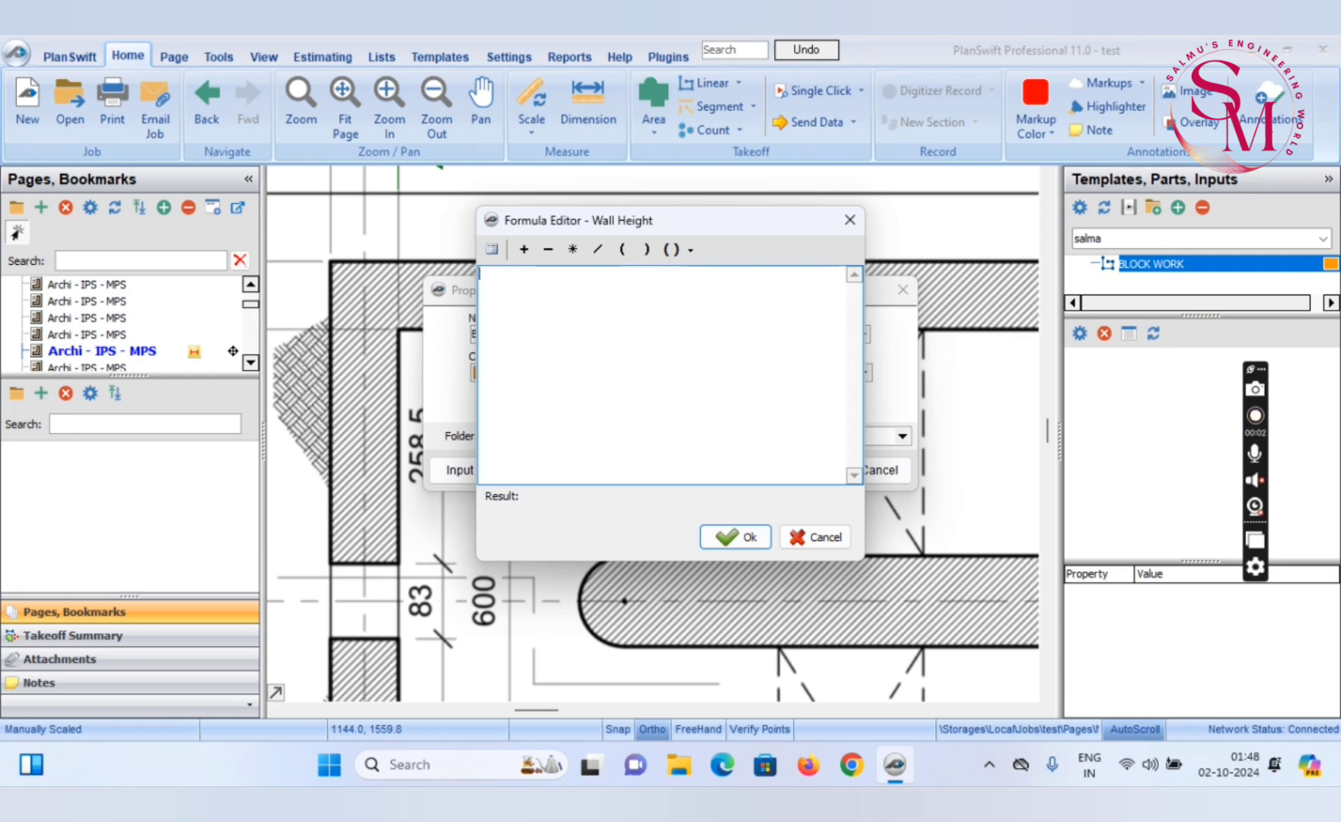
left_click(721, 537)
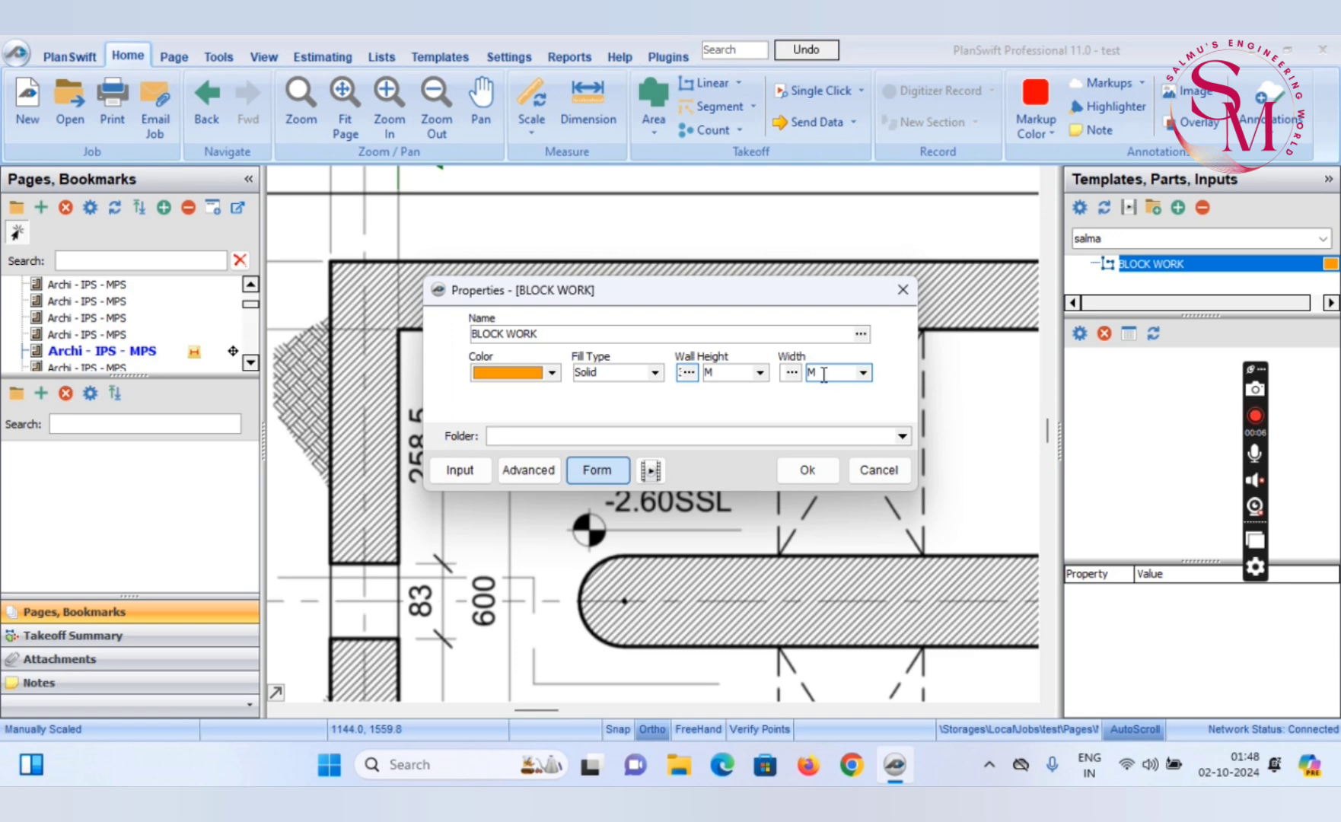
left_click(784, 372)
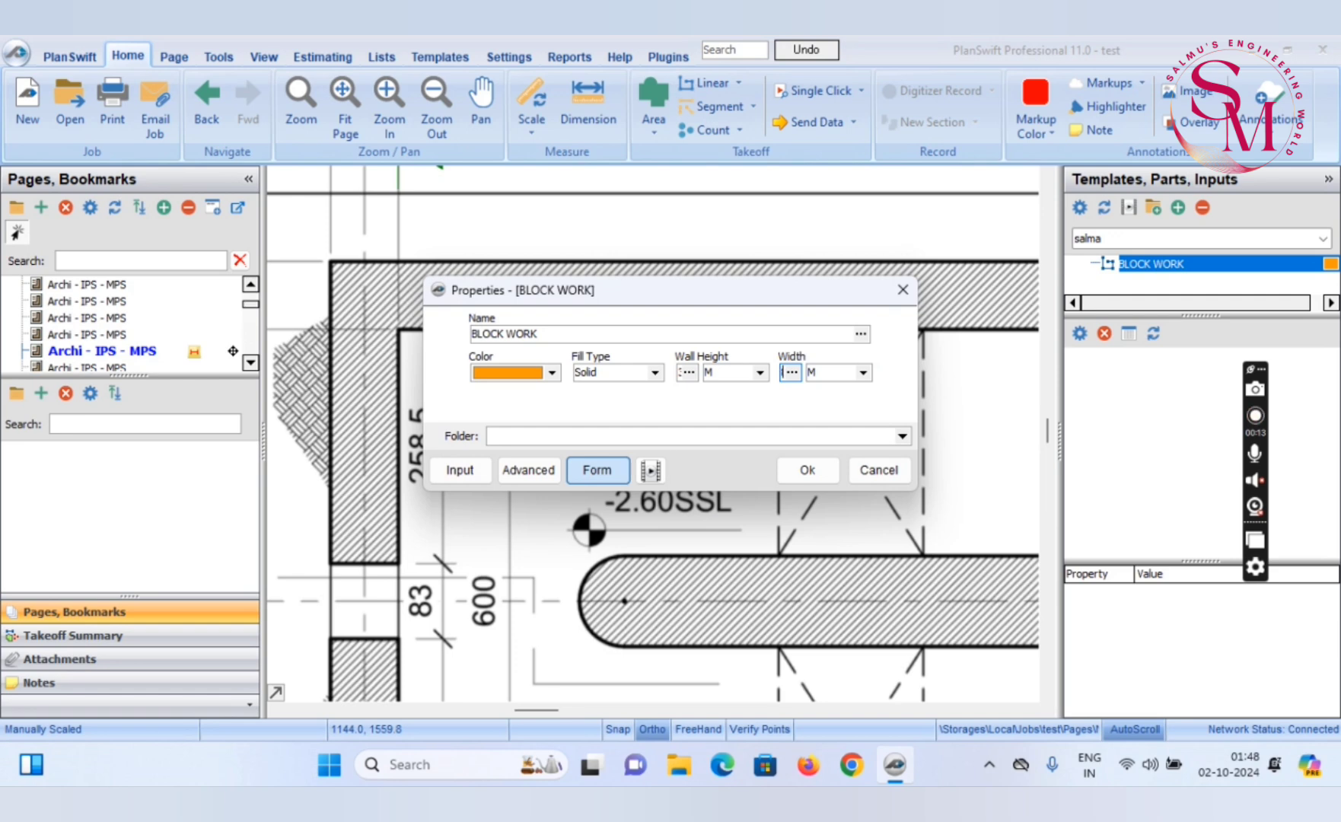
left_click(798, 374)
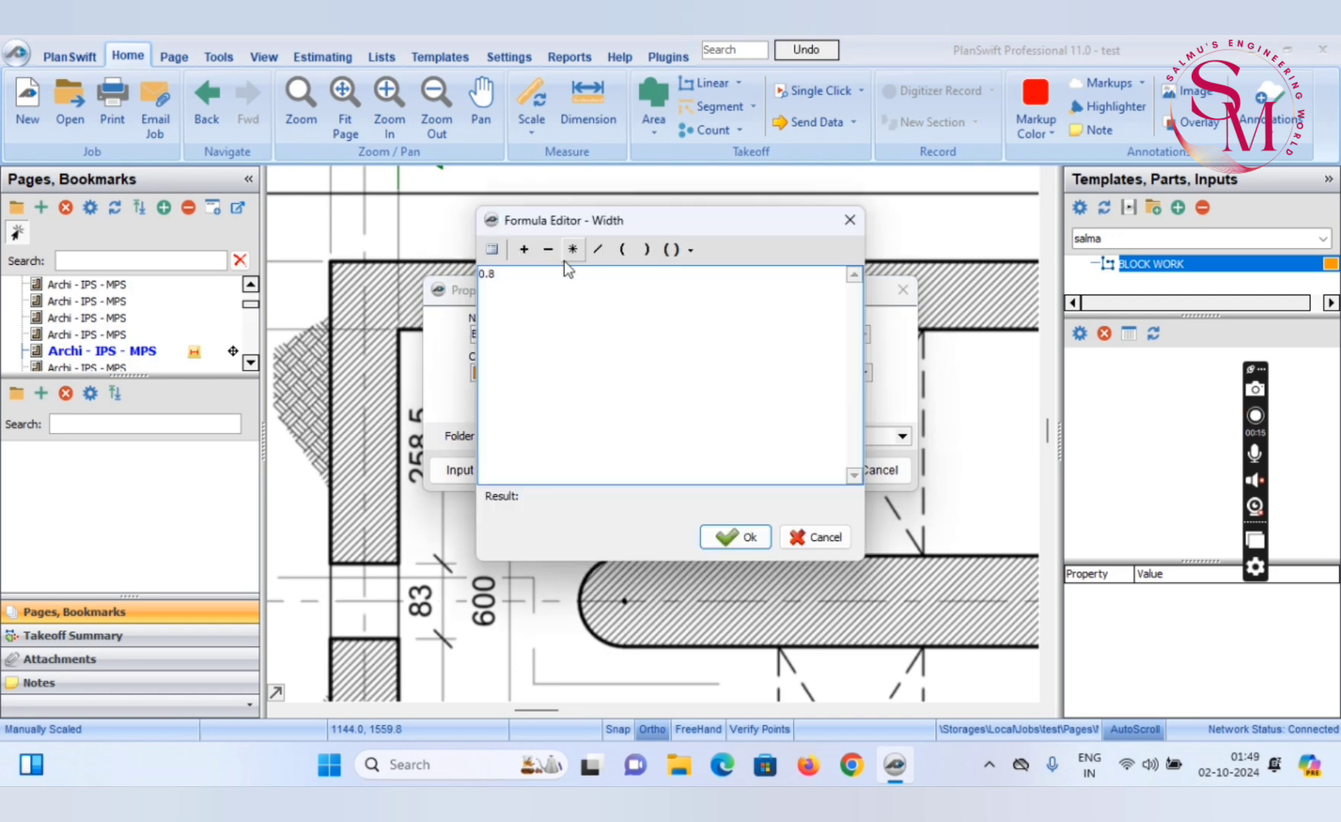
left_click(748, 538)
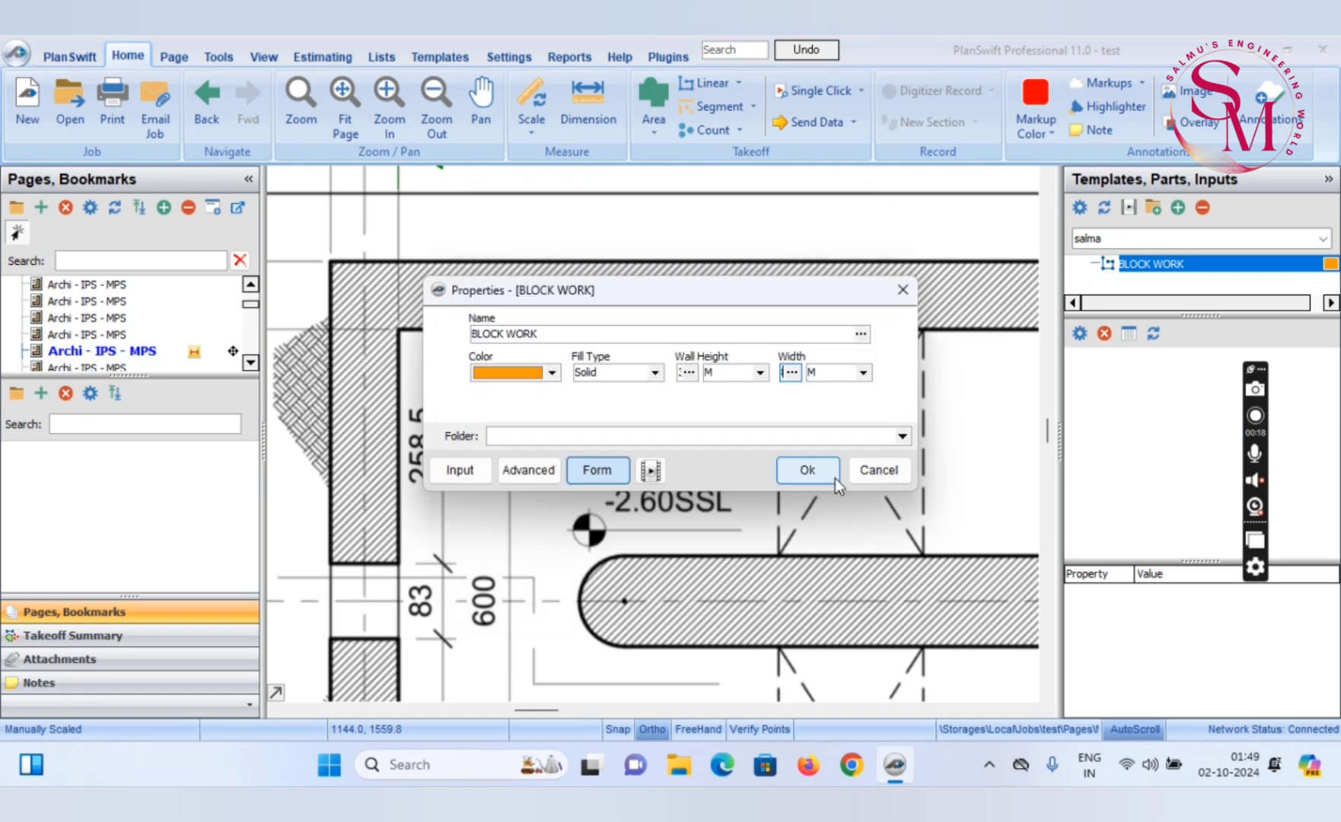
left_click(808, 471)
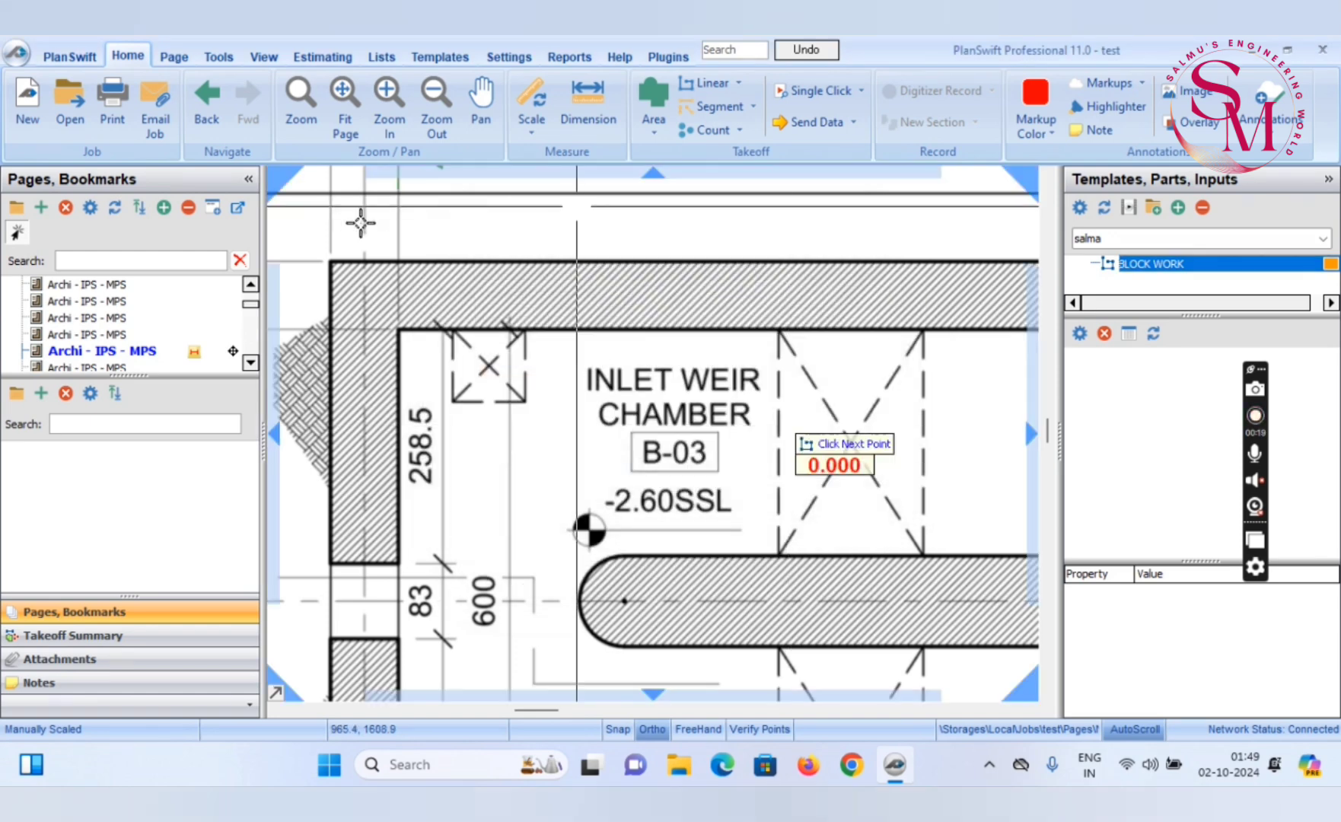
Trace the upper wall of the inlet weir chamber along its outer edge, about 12.2 m long, and finish recording
left_click(331, 260)
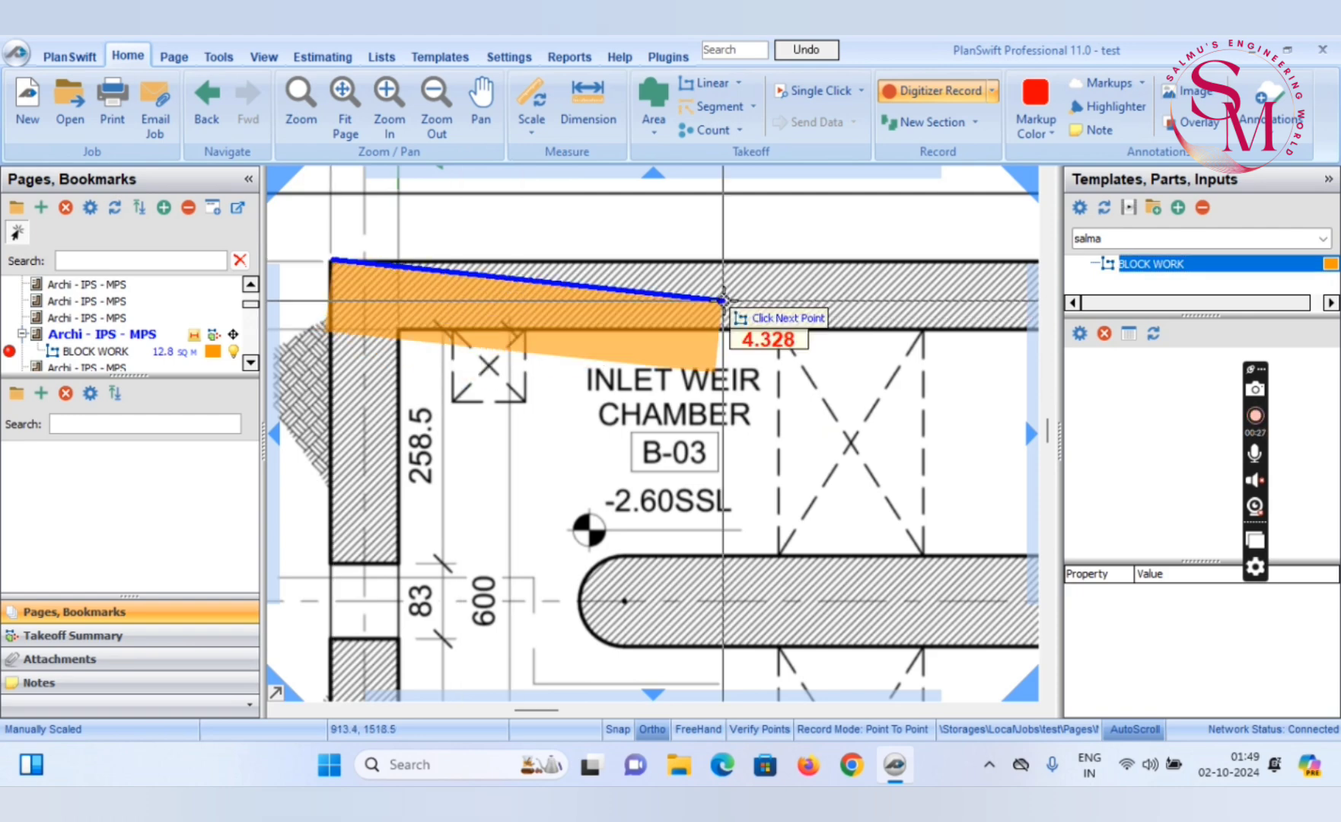
scroll(722, 300, "down", 2)
left_click_drag(835, 315, 515, 290)
scroll(714, 262, "up", 3)
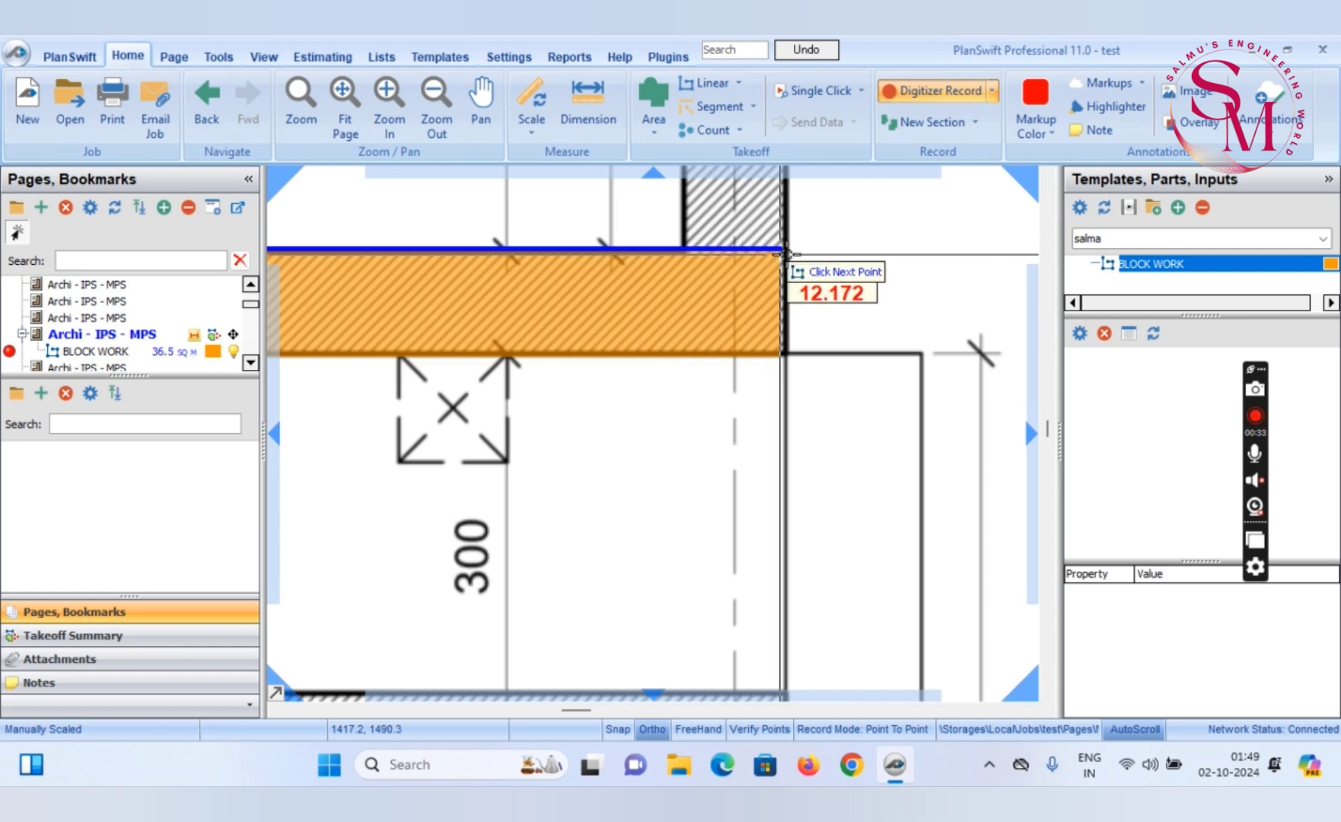
left_click(784, 250)
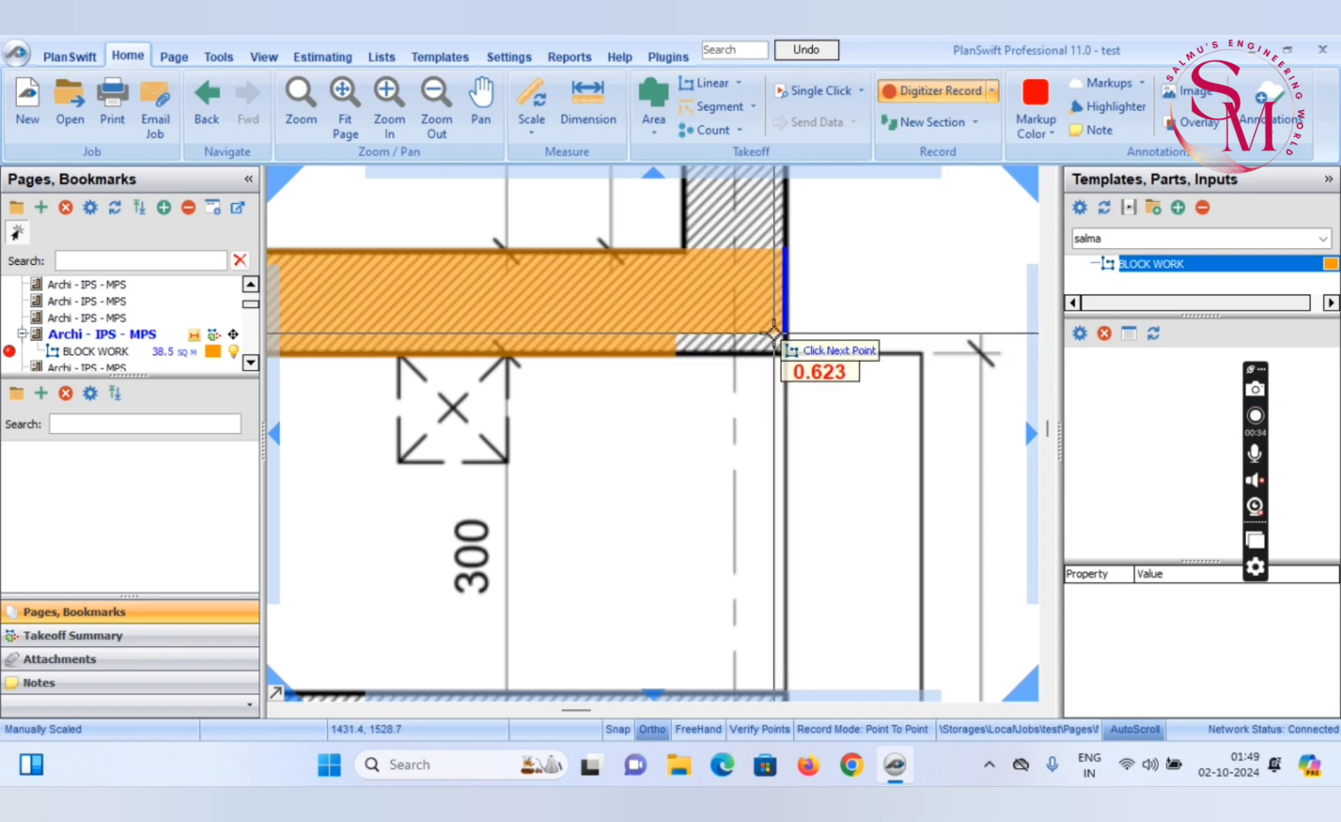
key("Escape")
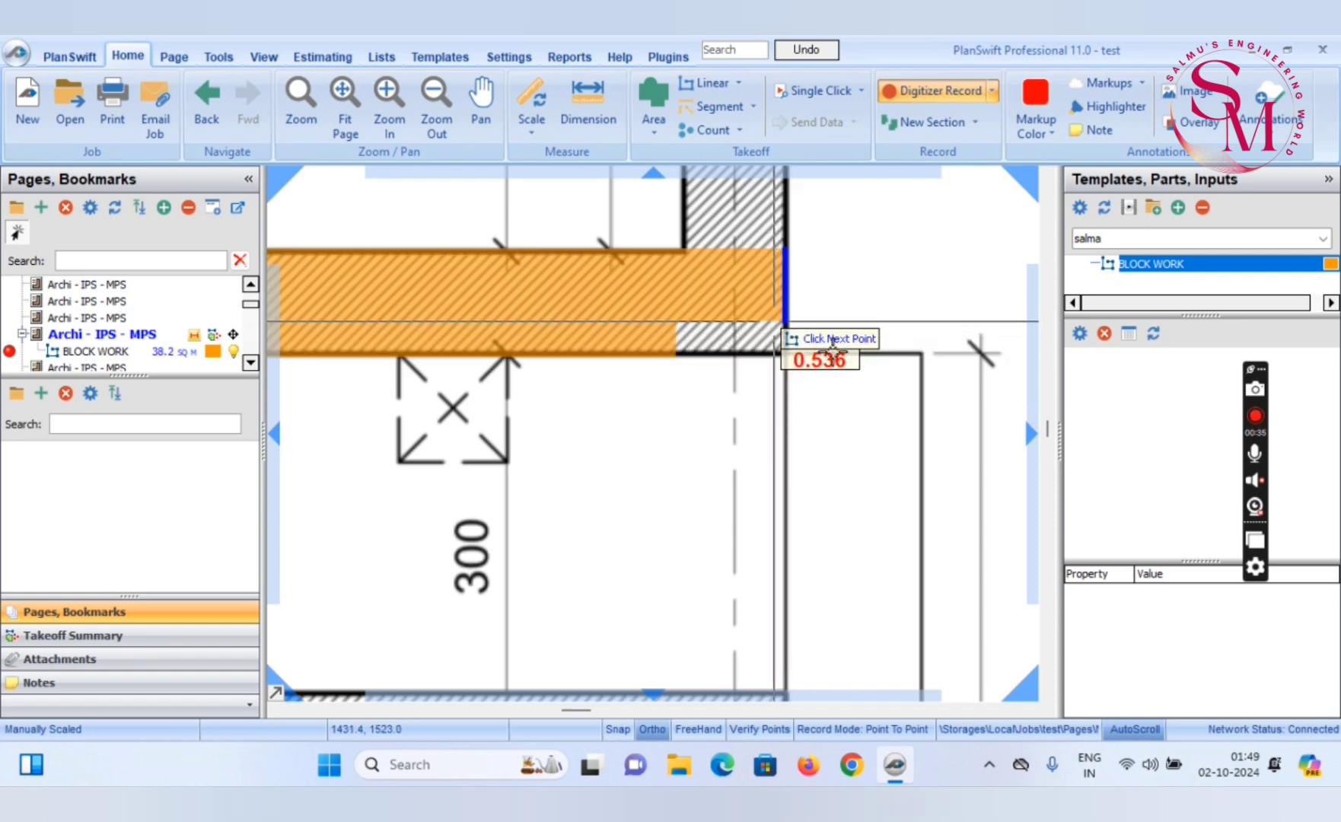
scroll(790, 395, "down", 2)
scroll(790, 395, "down", 3)
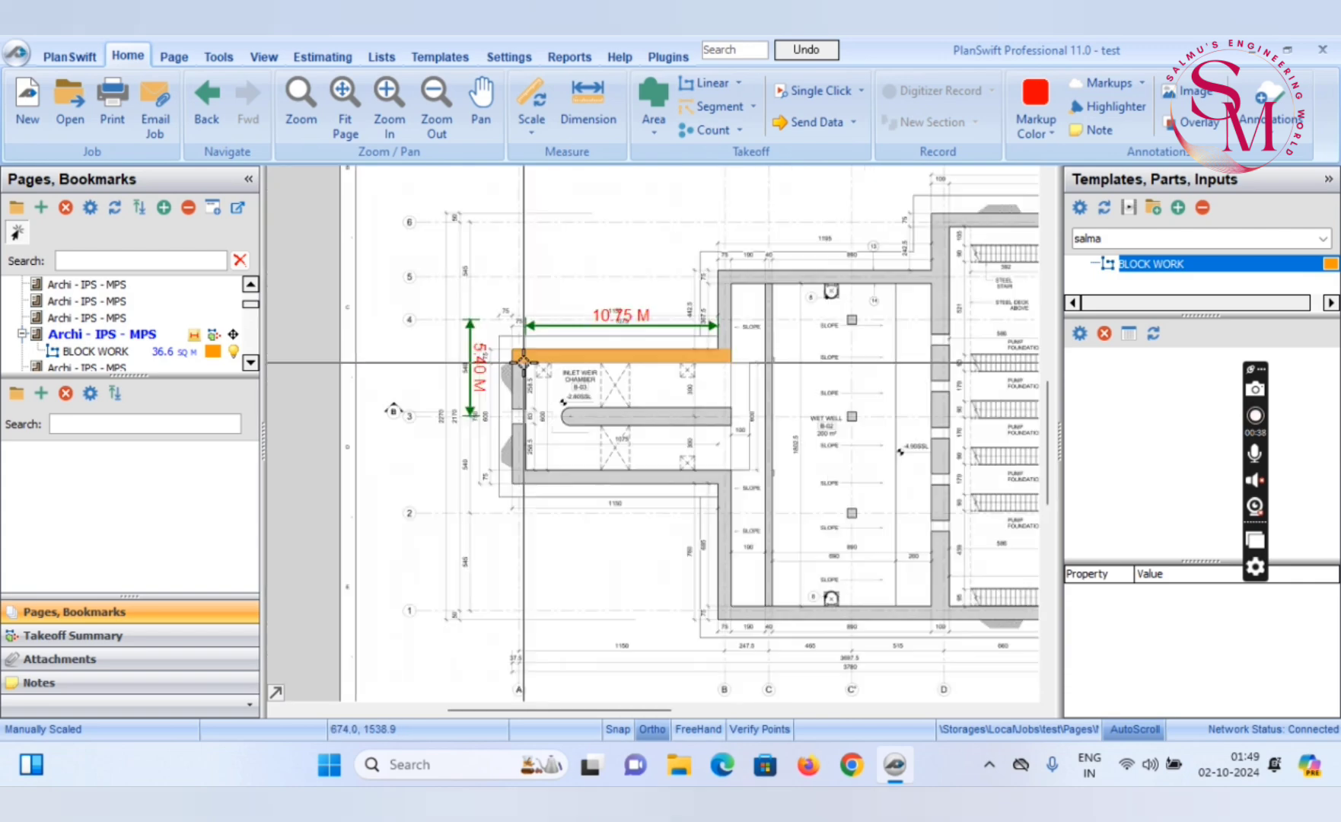
scroll(524, 363, "up", 4)
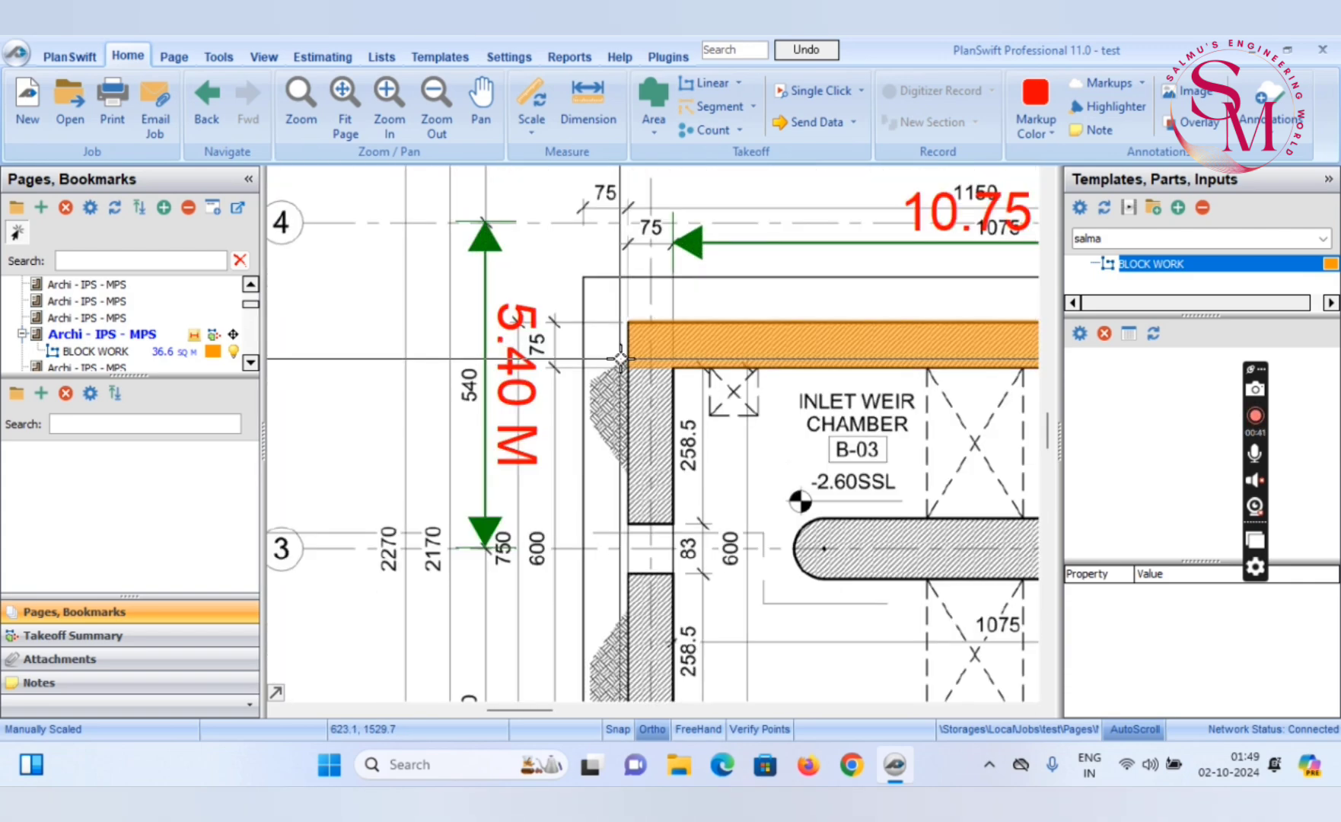
mouse_move(1074, 269)
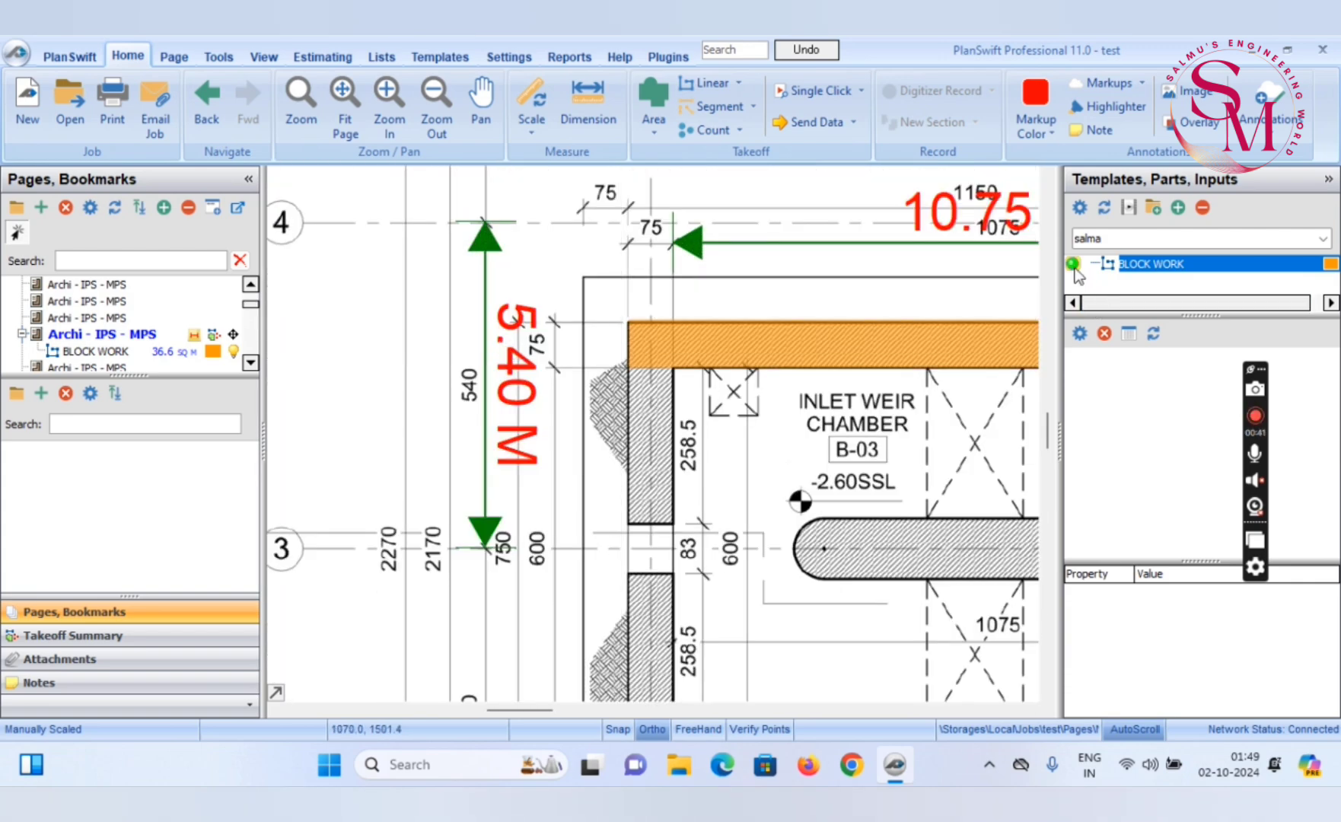
double_click(700, 342)
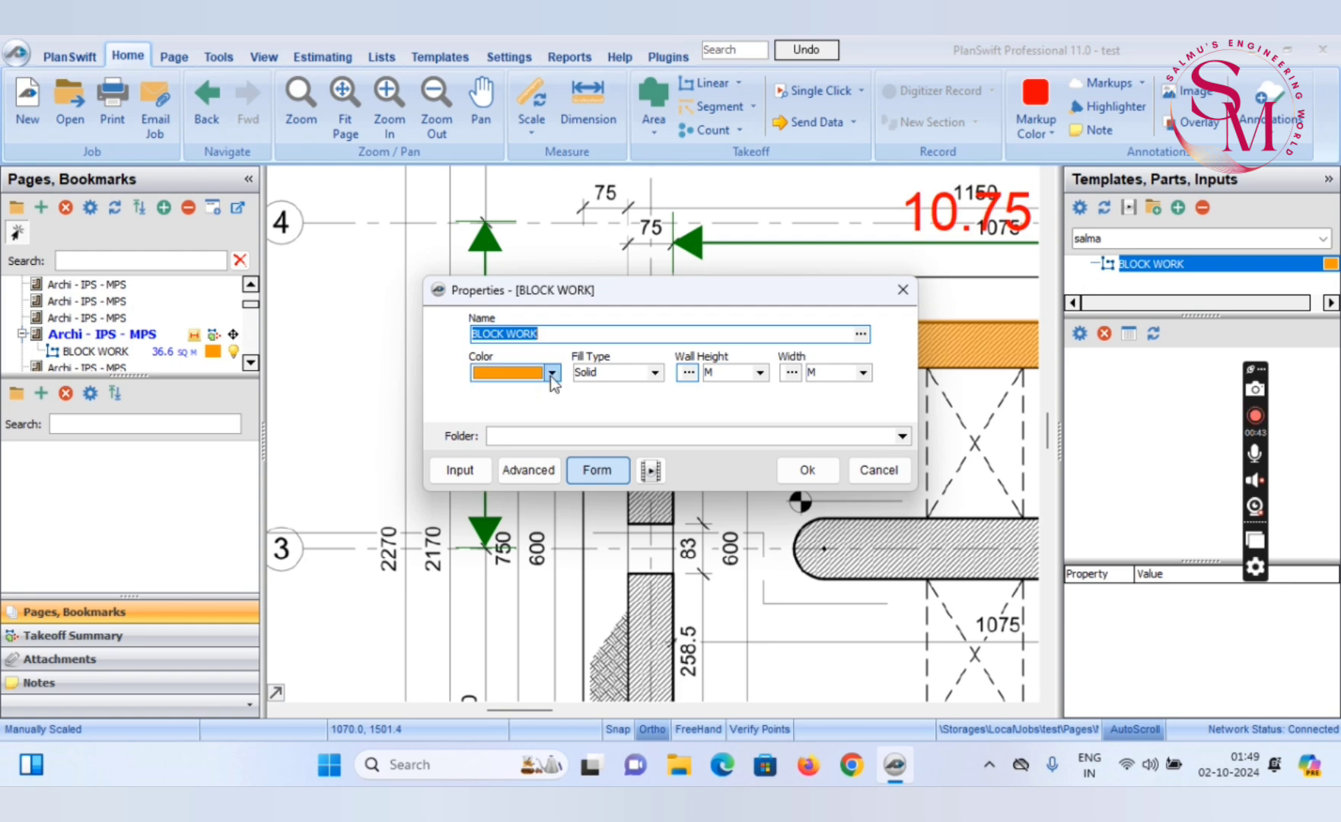
left_click(689, 373)
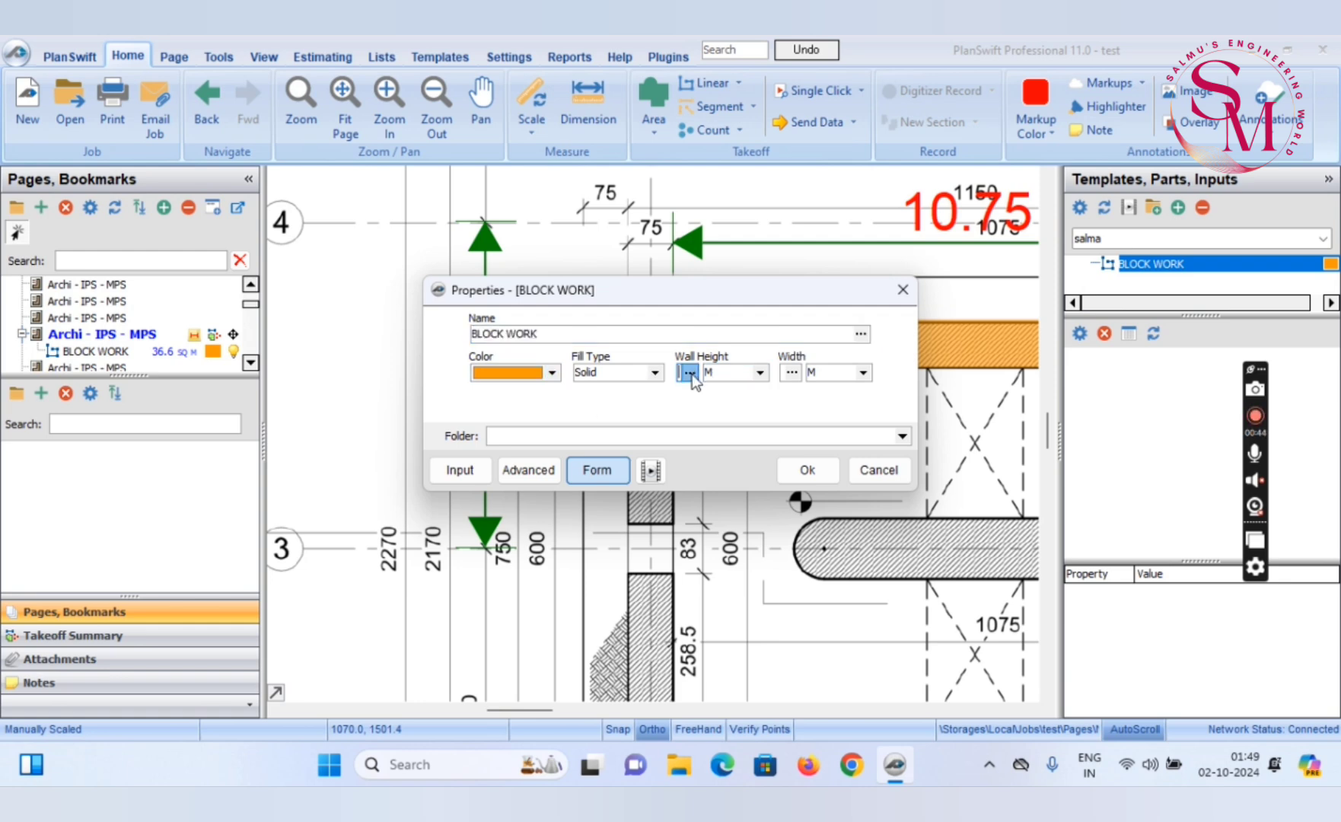
left_click(849, 220)
left_click(904, 290)
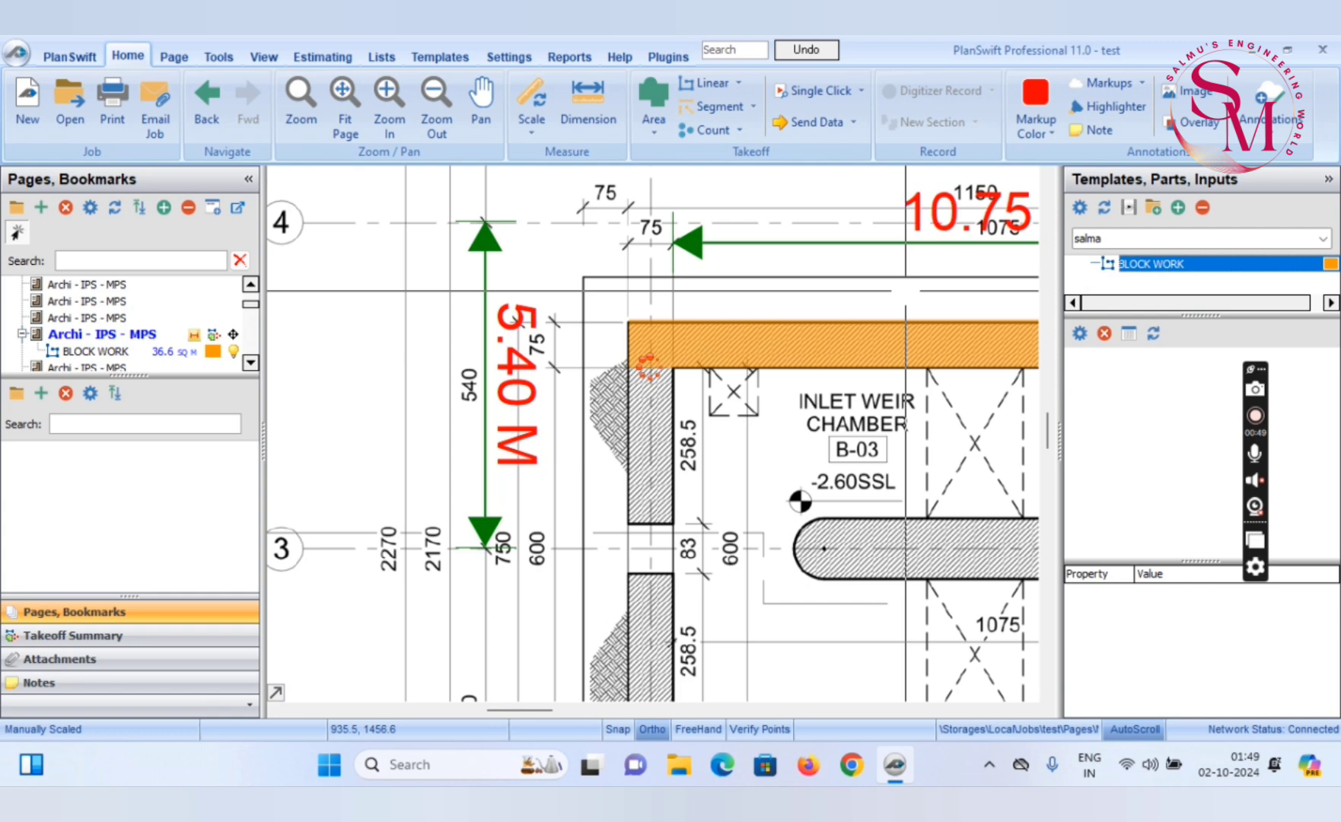
right_click(648, 345)
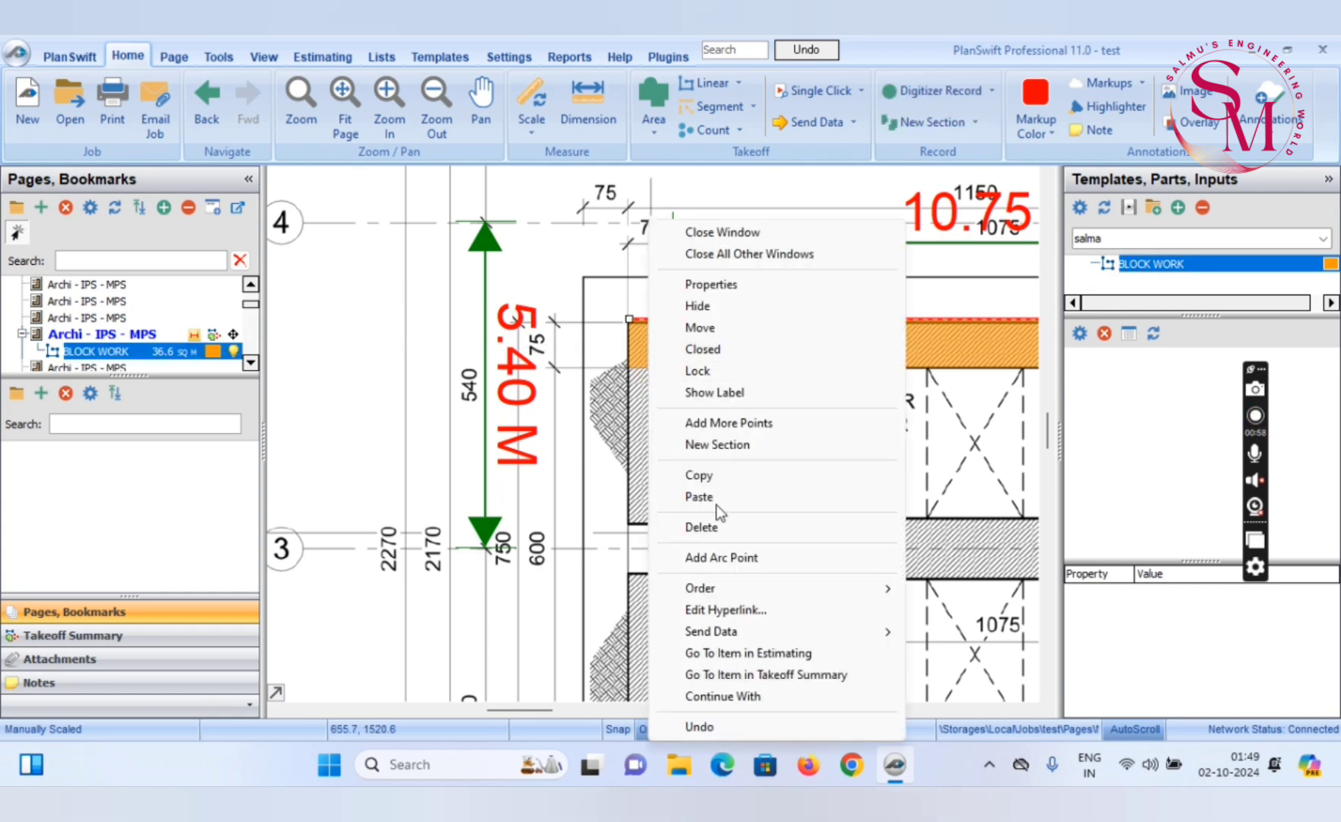
left_click(734, 696)
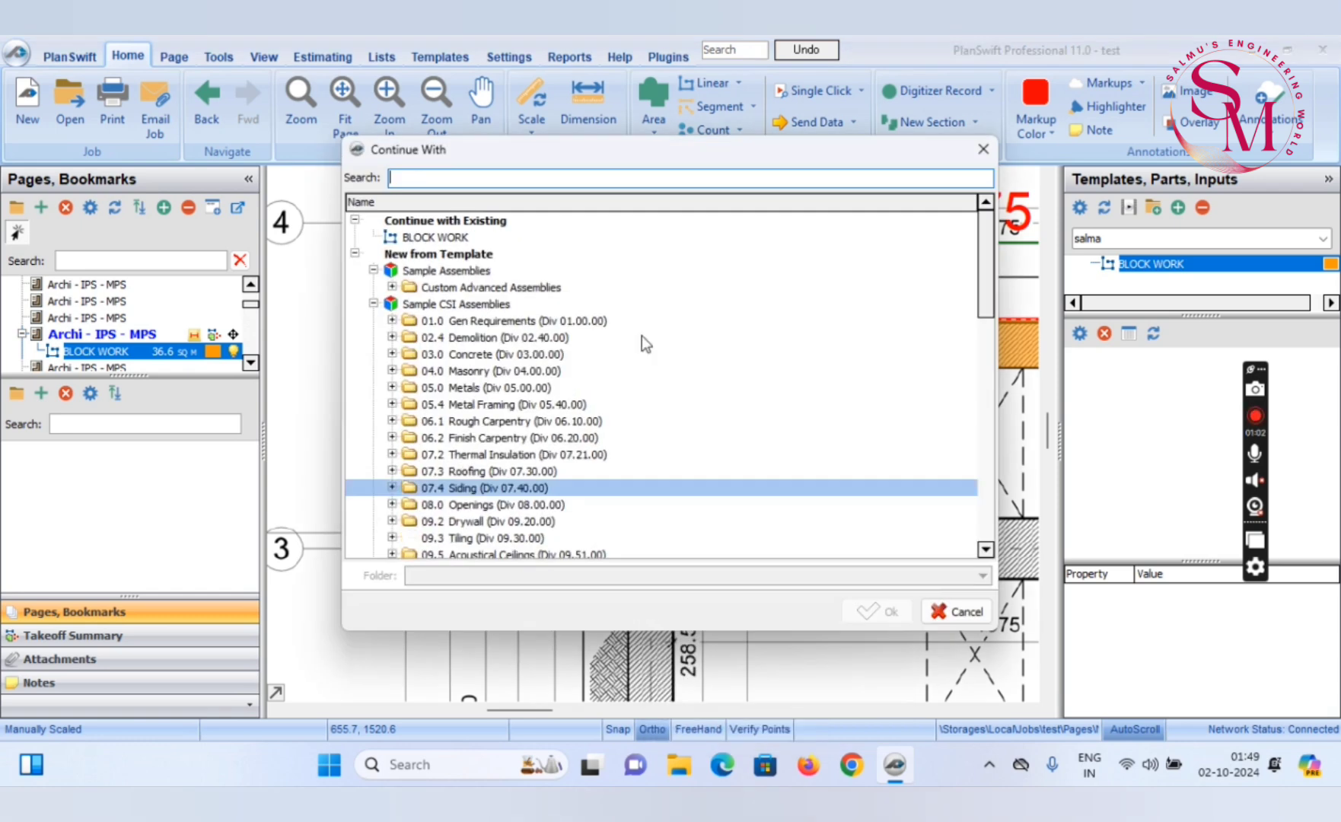
left_click(468, 241)
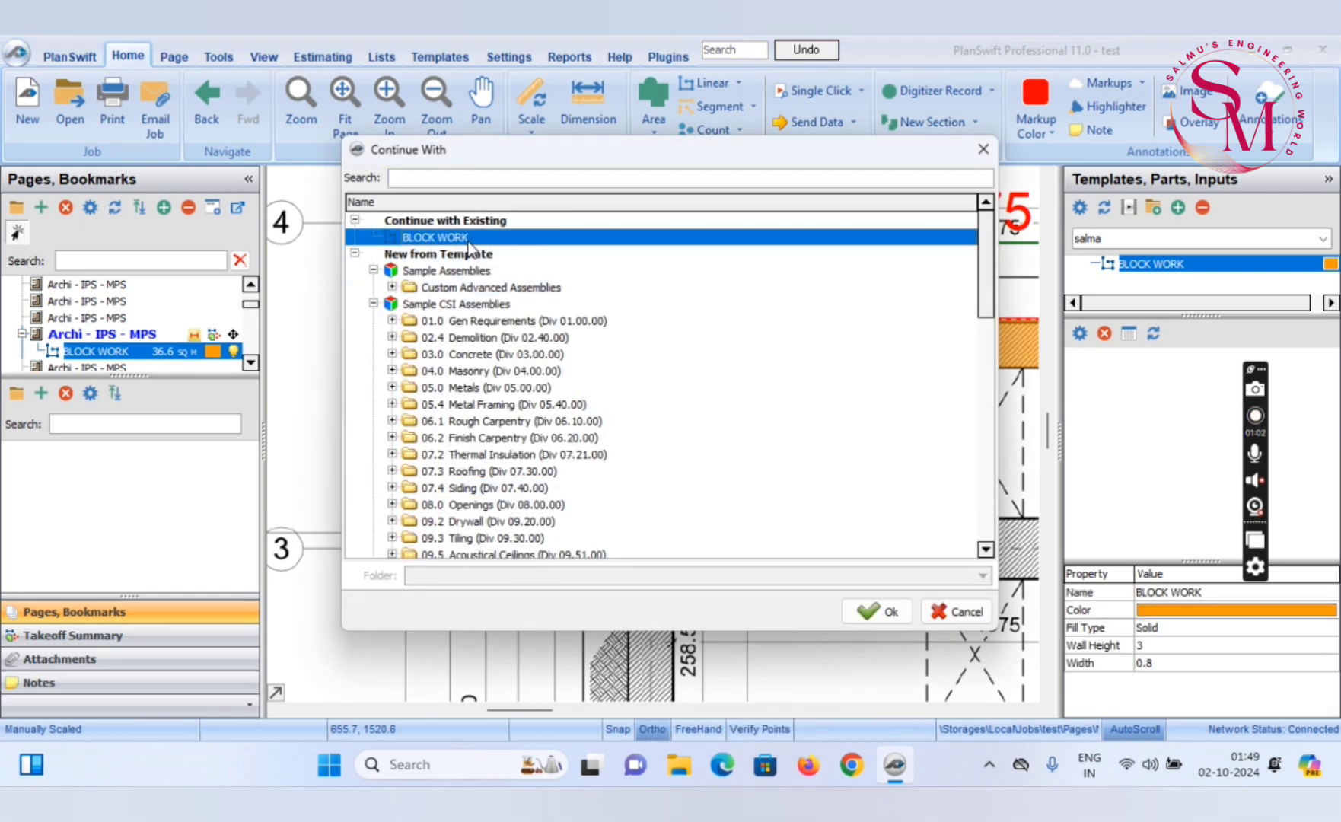
left_click(887, 613)
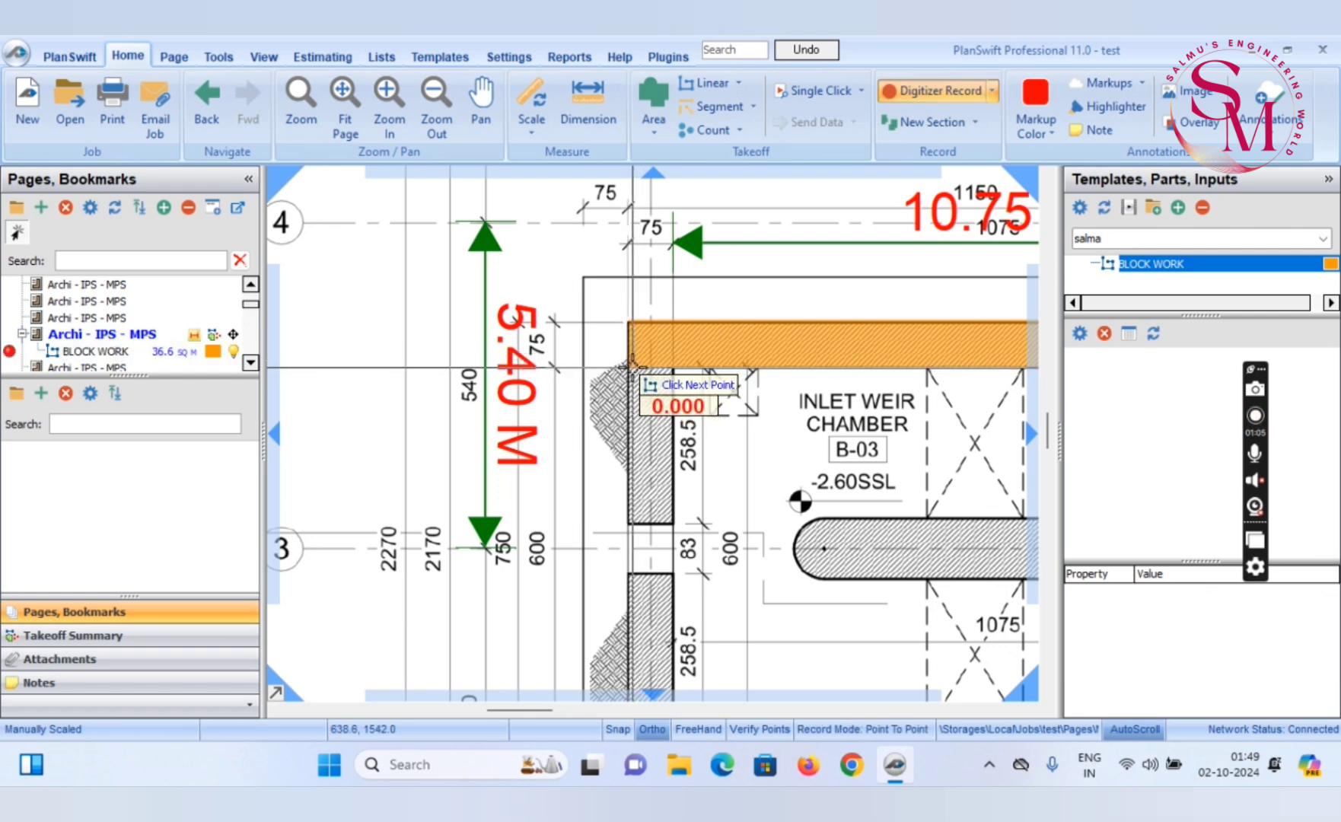
left_click(649, 369)
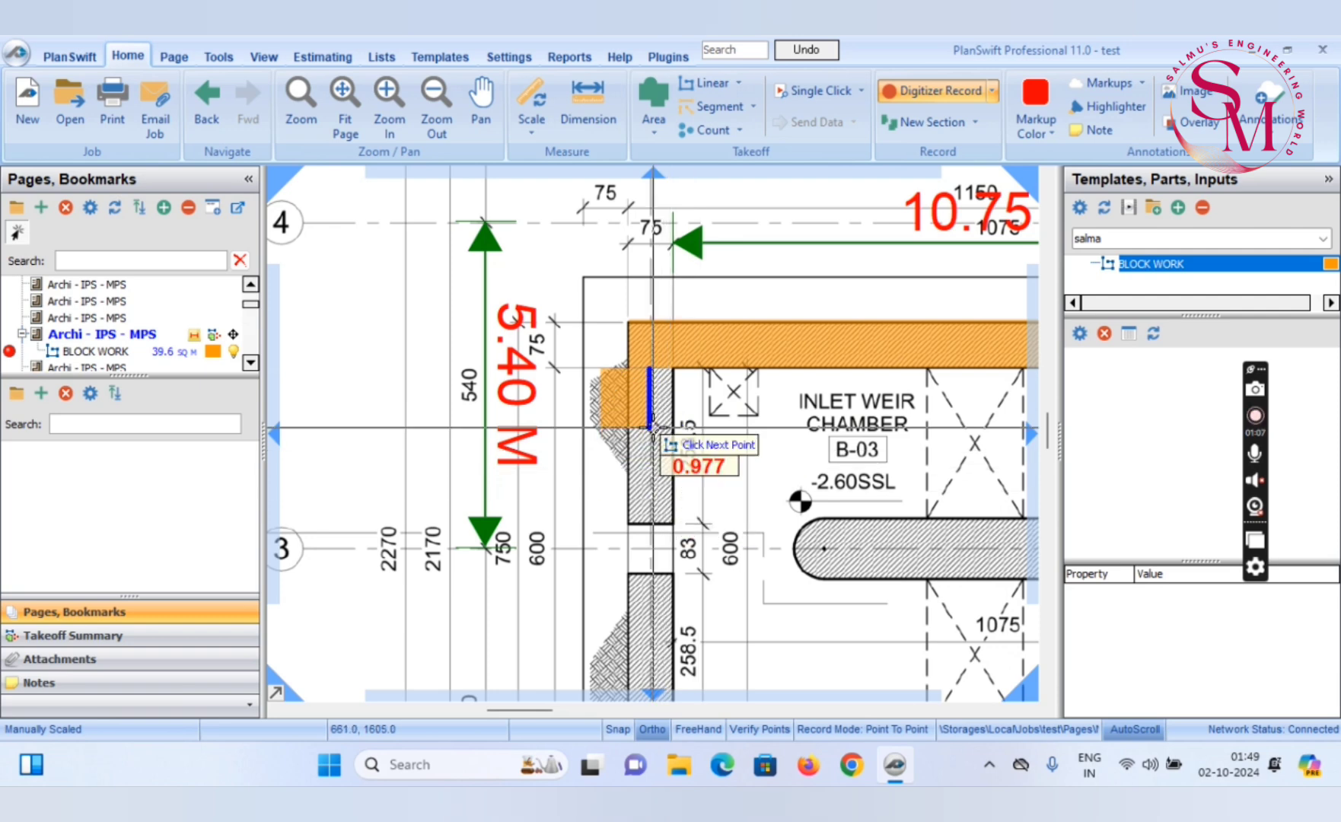
key("Escape")
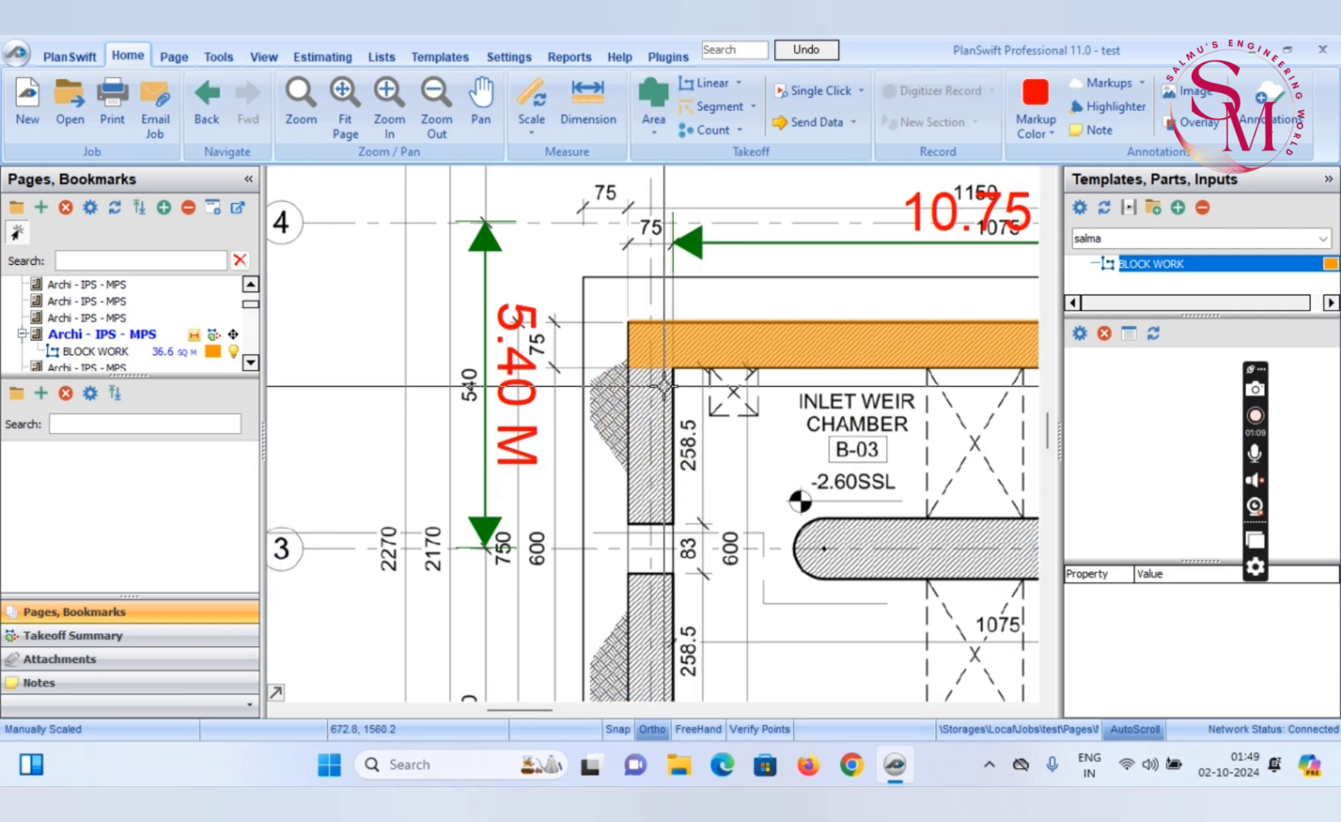
Continue the existing BLOCK WORK takeoff along the inner edge of the inlet weir chamber's left wall, about 6.7 m long, and finish recording
right_click(683, 381)
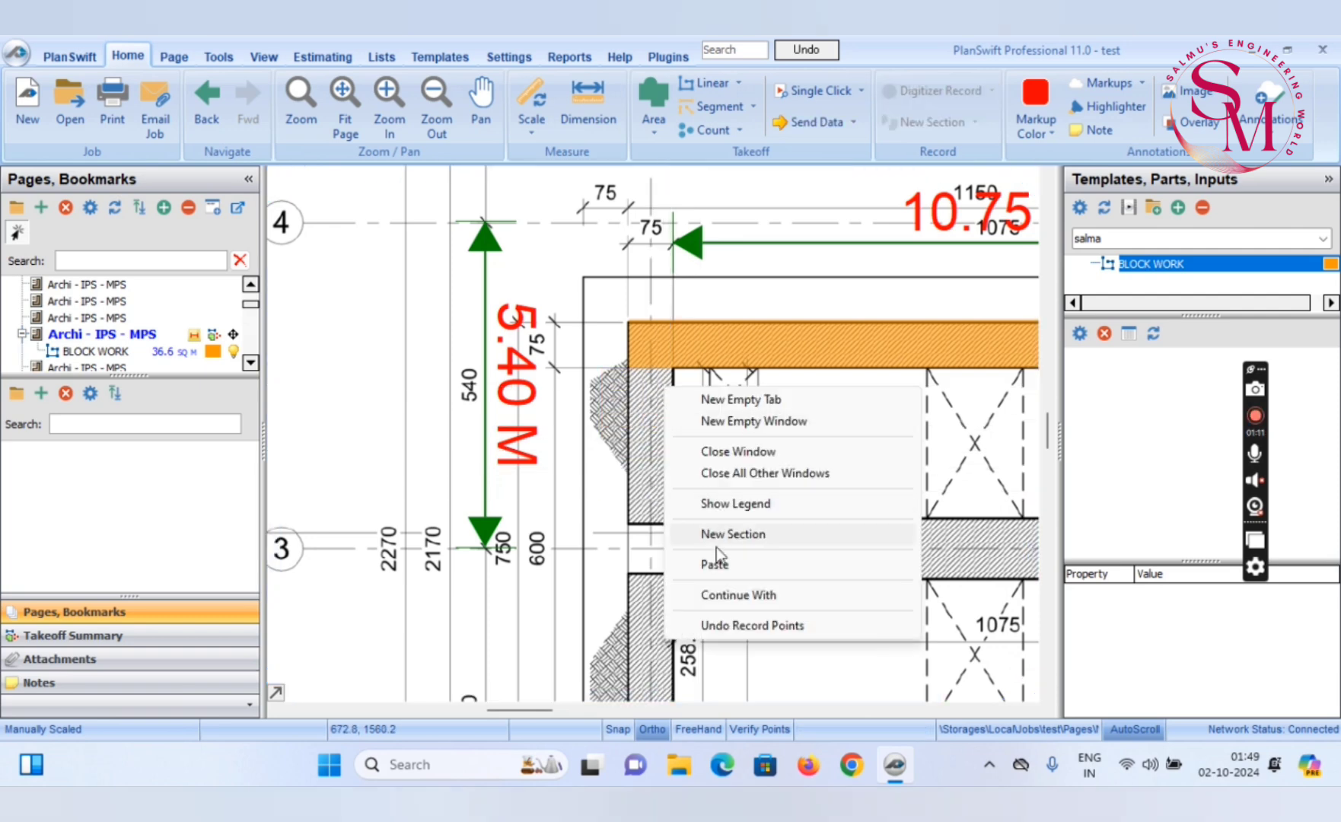
left_click(718, 596)
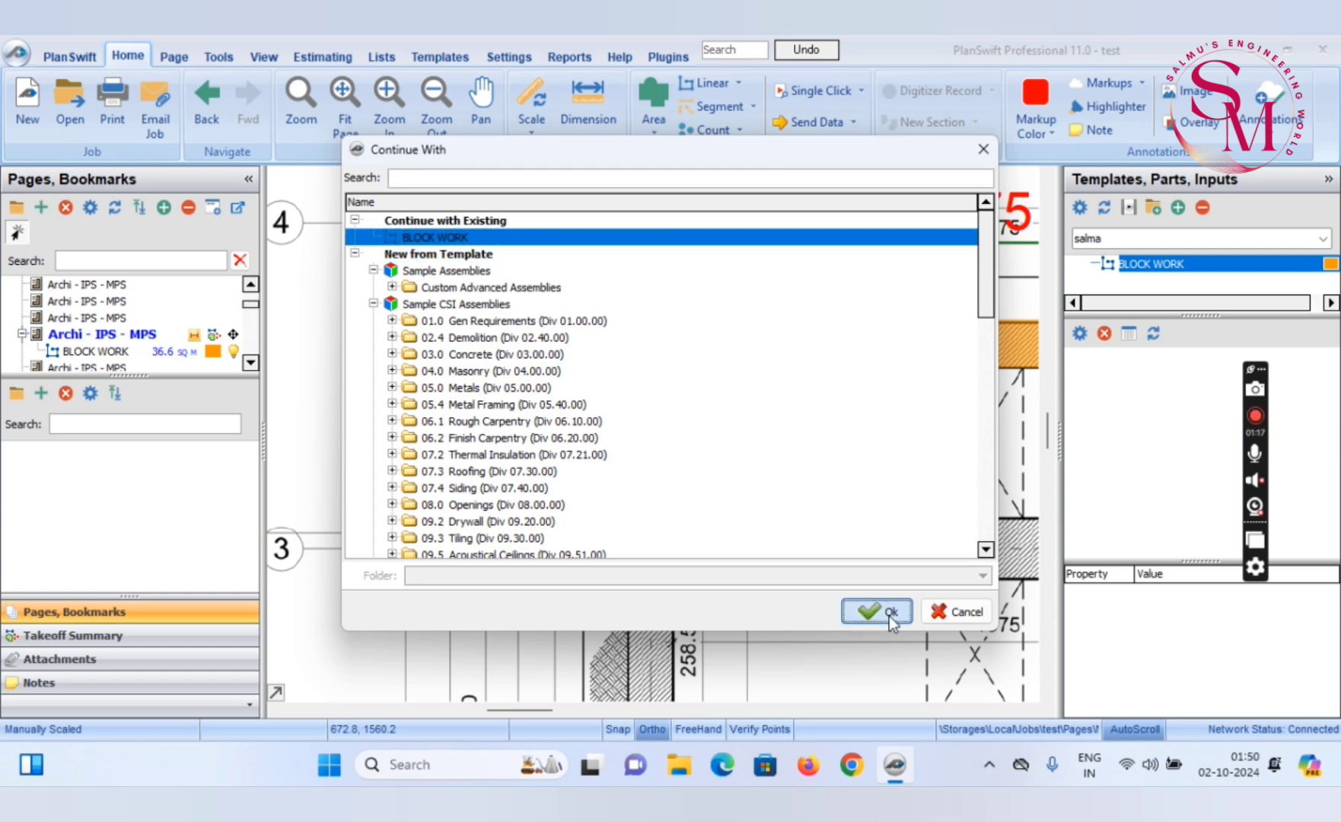
left_click(889, 613)
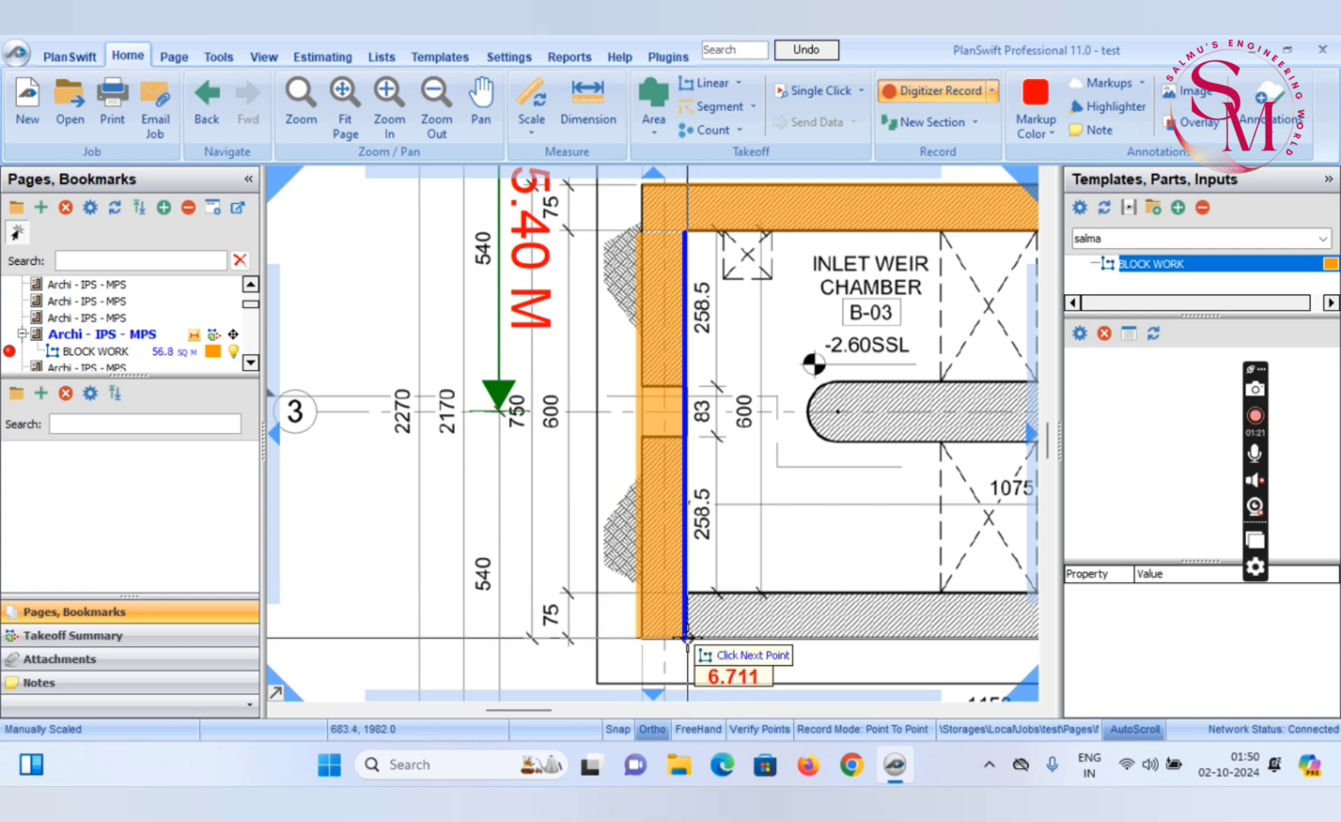
scroll(681, 638, "up", 3)
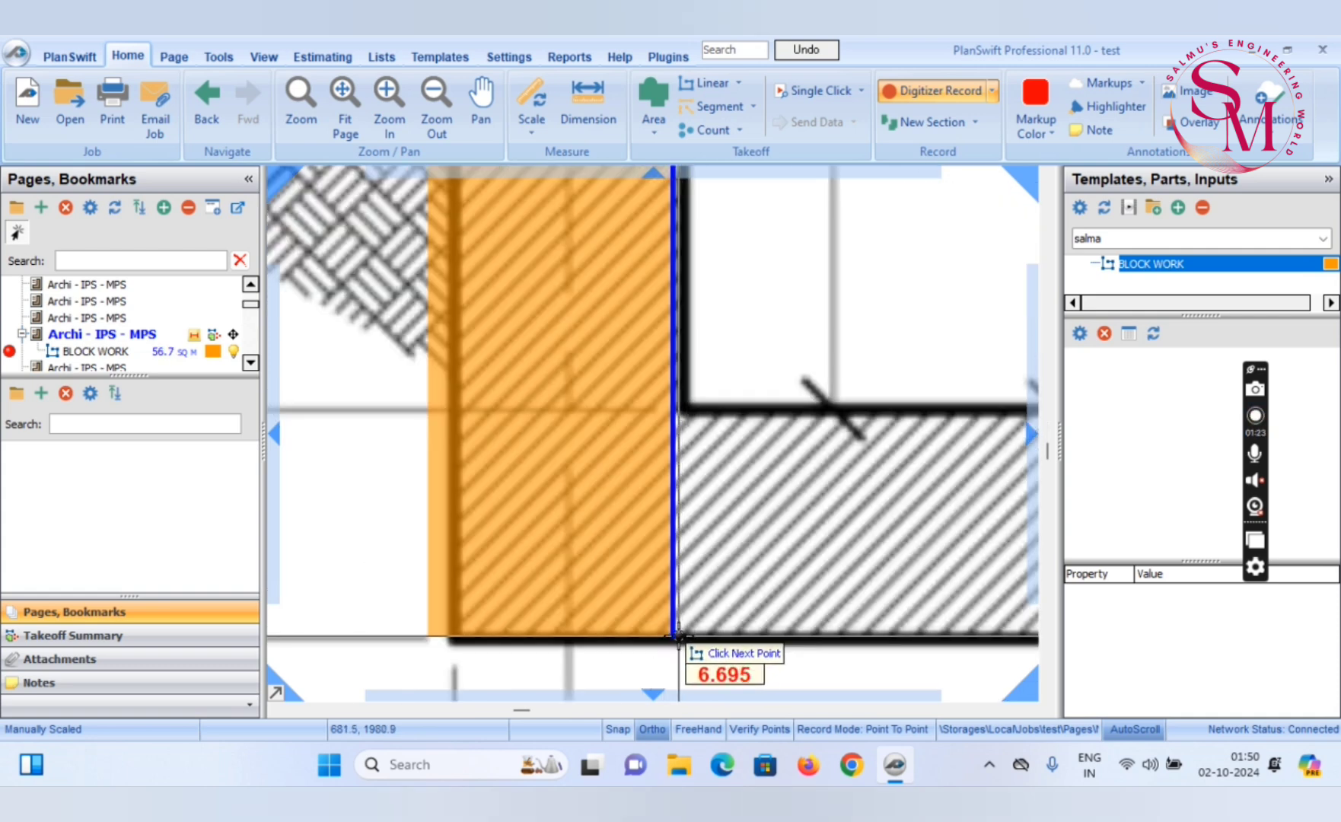
left_click(677, 636)
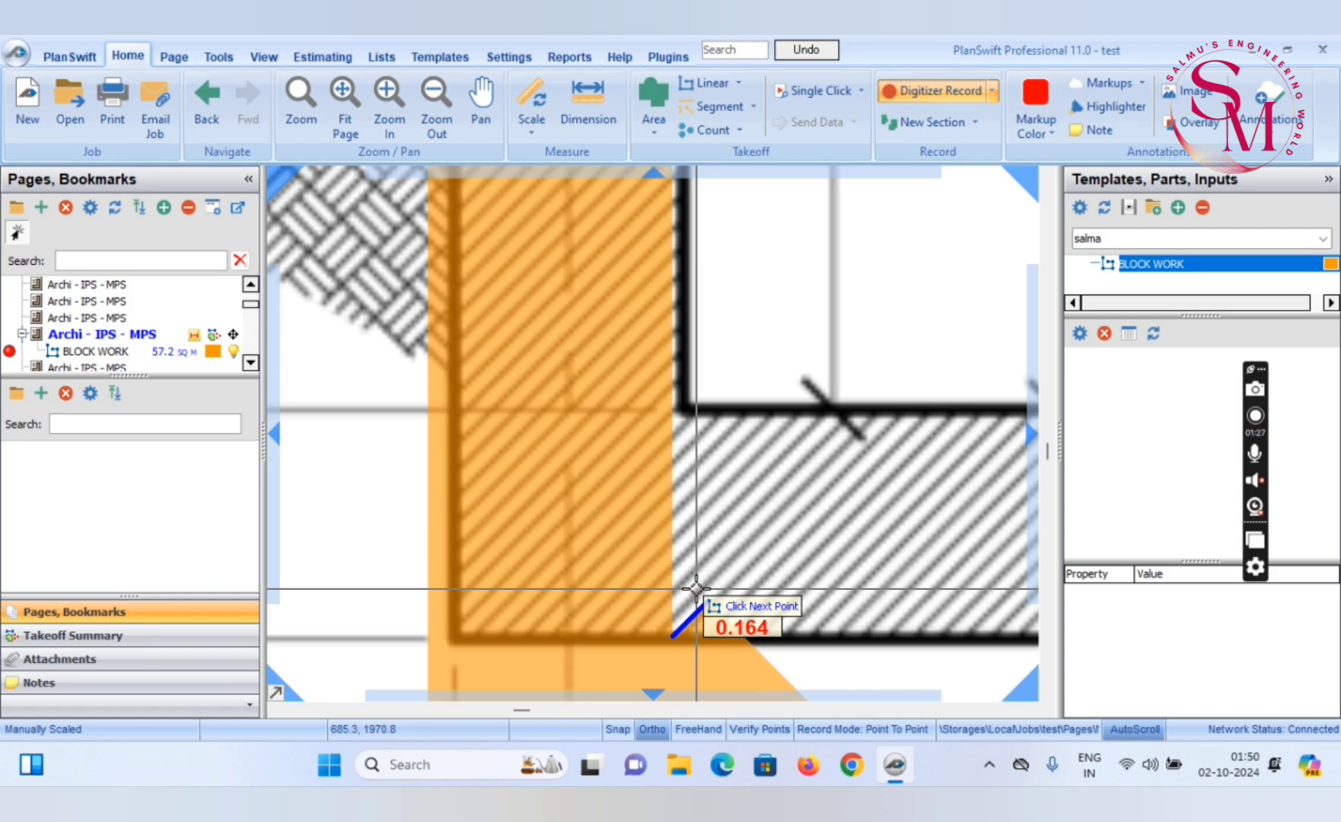
key("Escape")
scroll(699, 583, "down", 4)
scroll(675, 359, "up", 3)
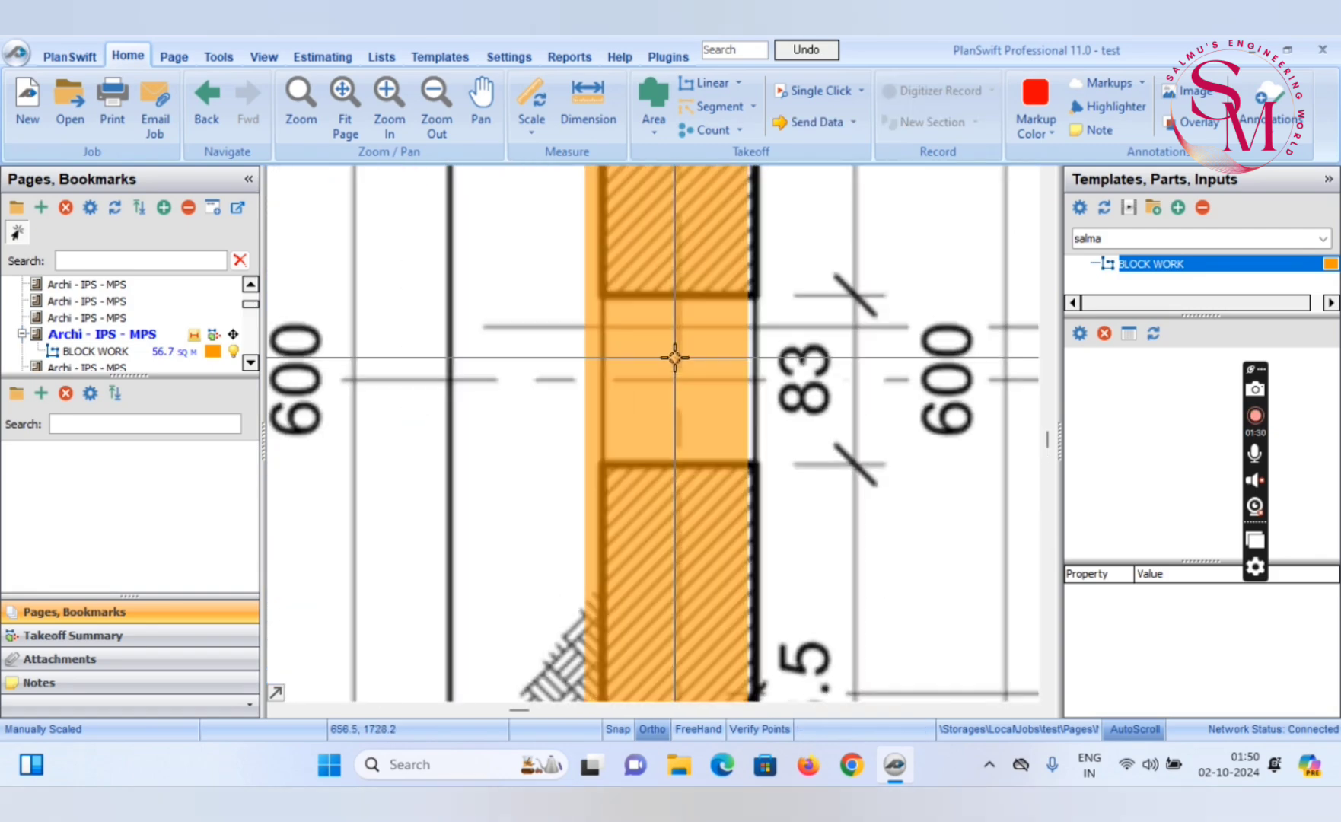
left_click(656, 340)
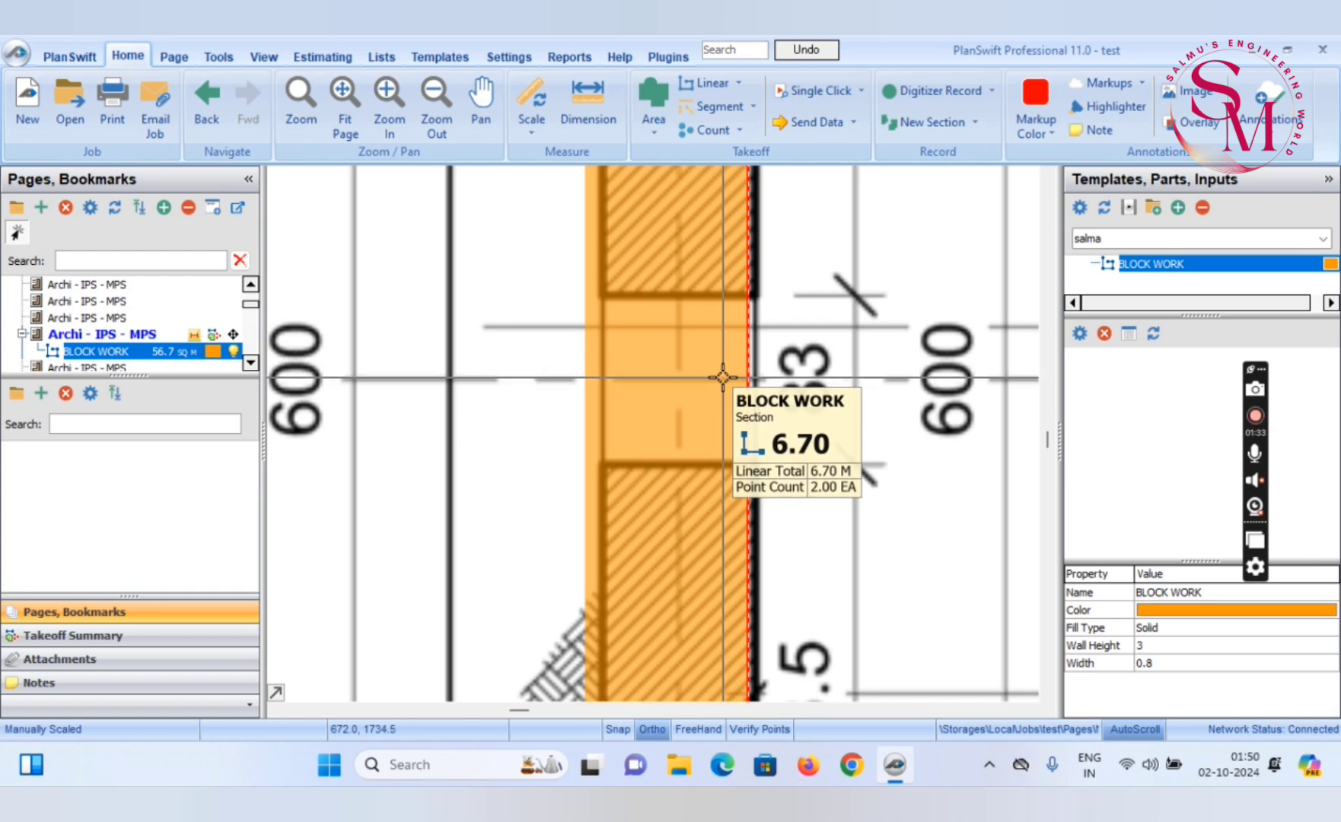
key("Right")
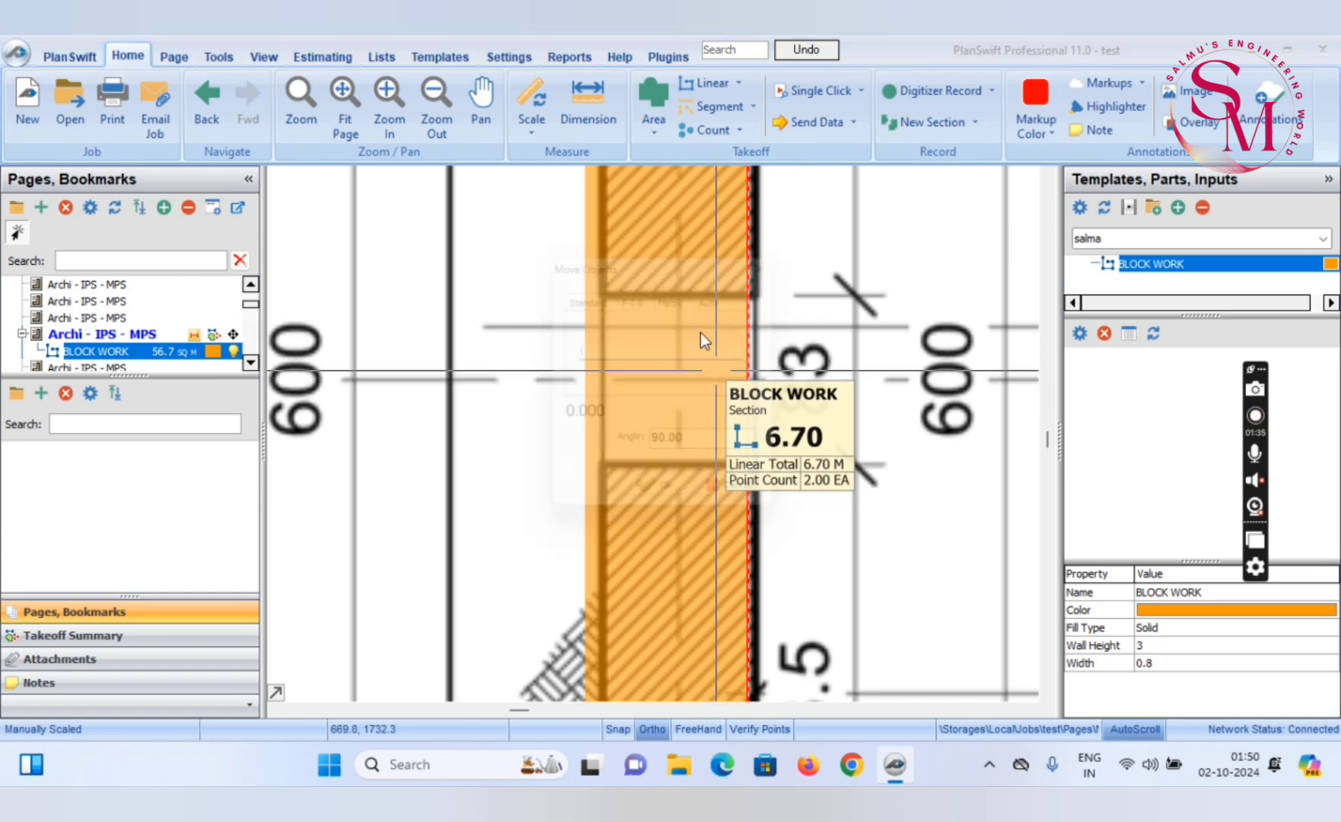
left_click(780, 258)
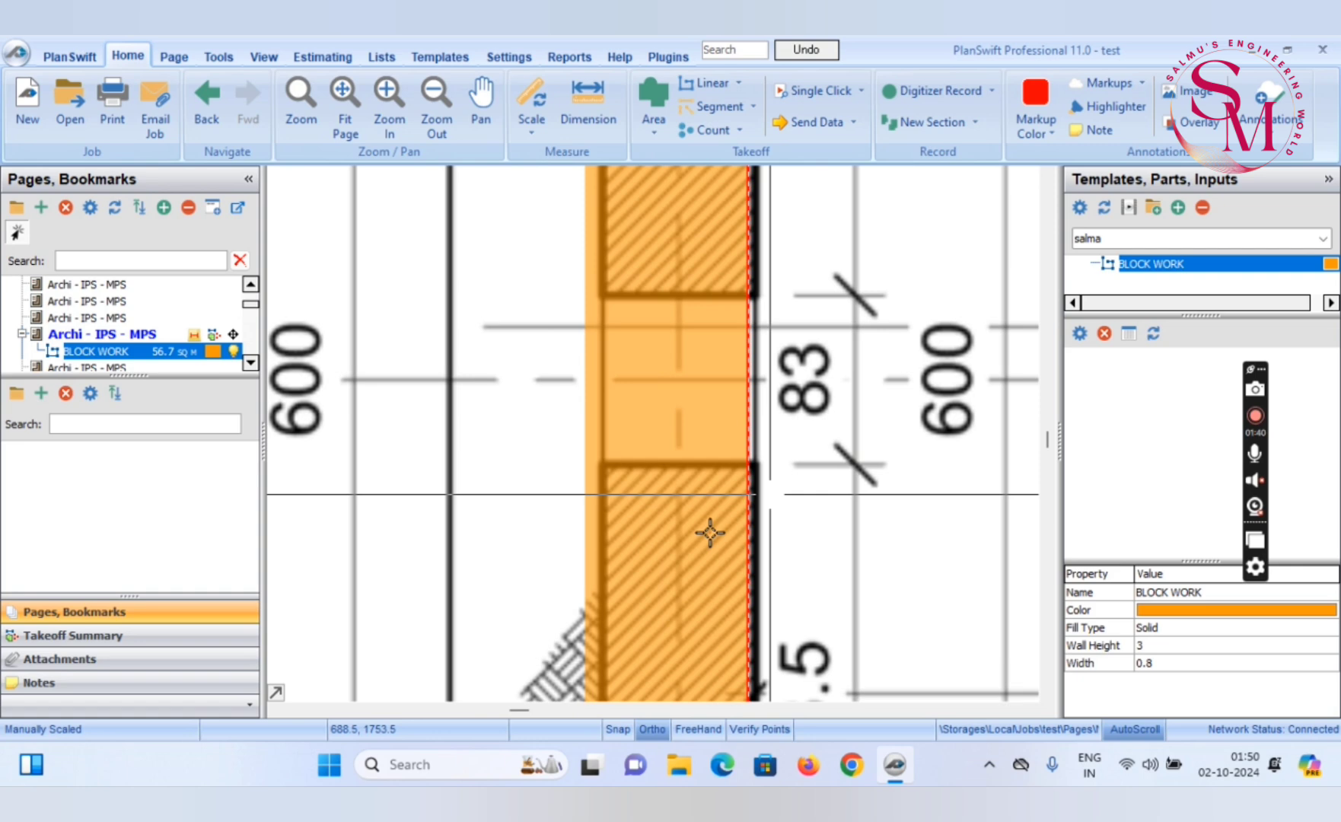
mouse_move(635, 342)
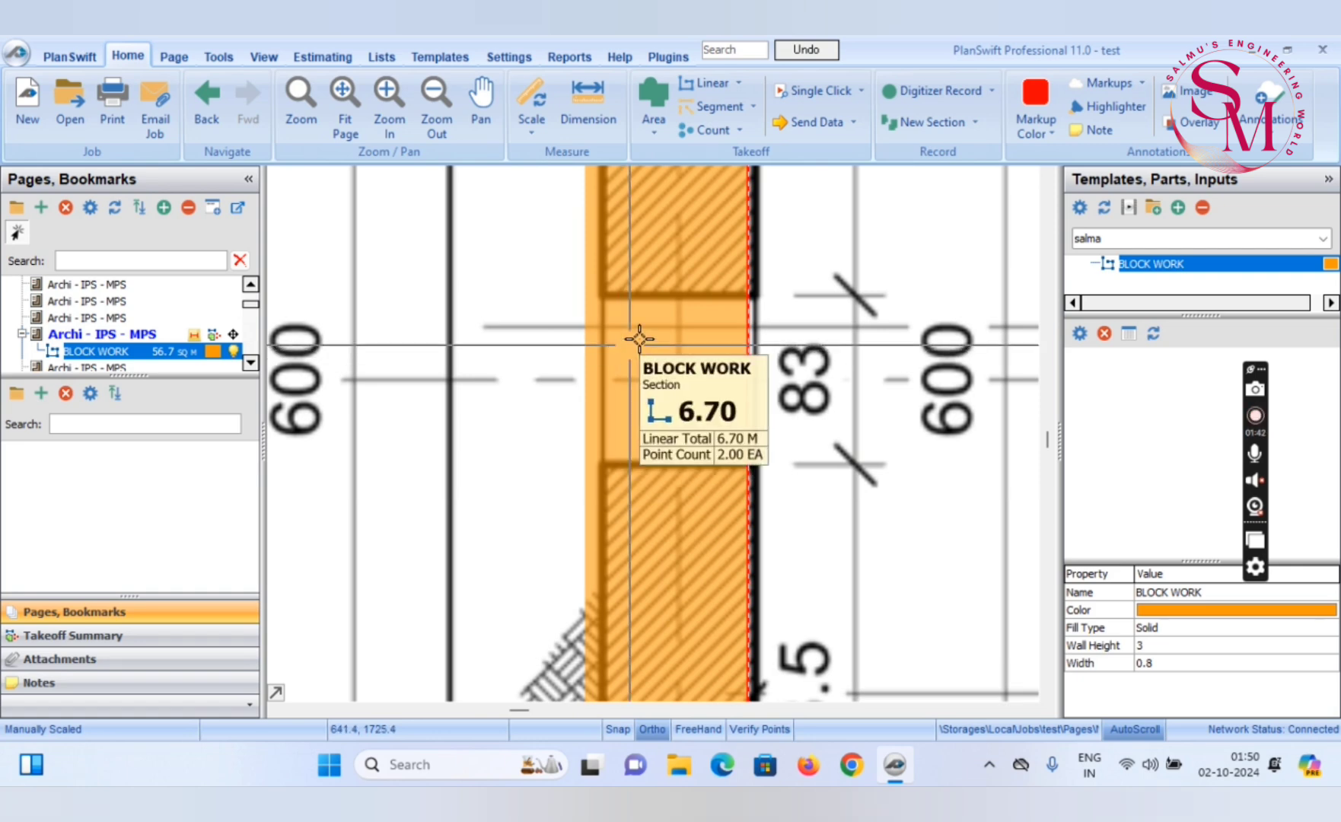
Show the takeoff legend on the page and move it beside the lower wall of the inlet weir chamber
scroll(593, 410, "down", 2)
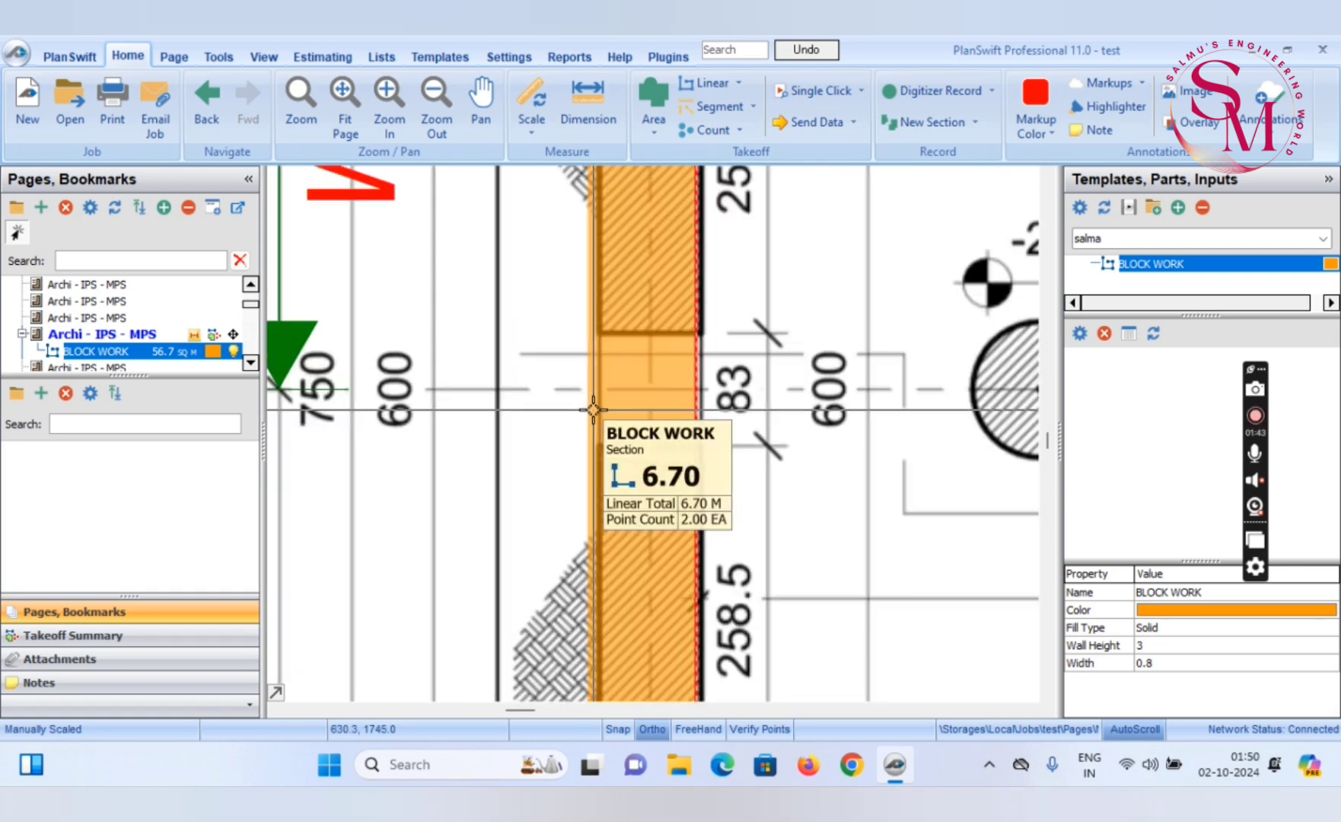
scroll(594, 410, "down", 3)
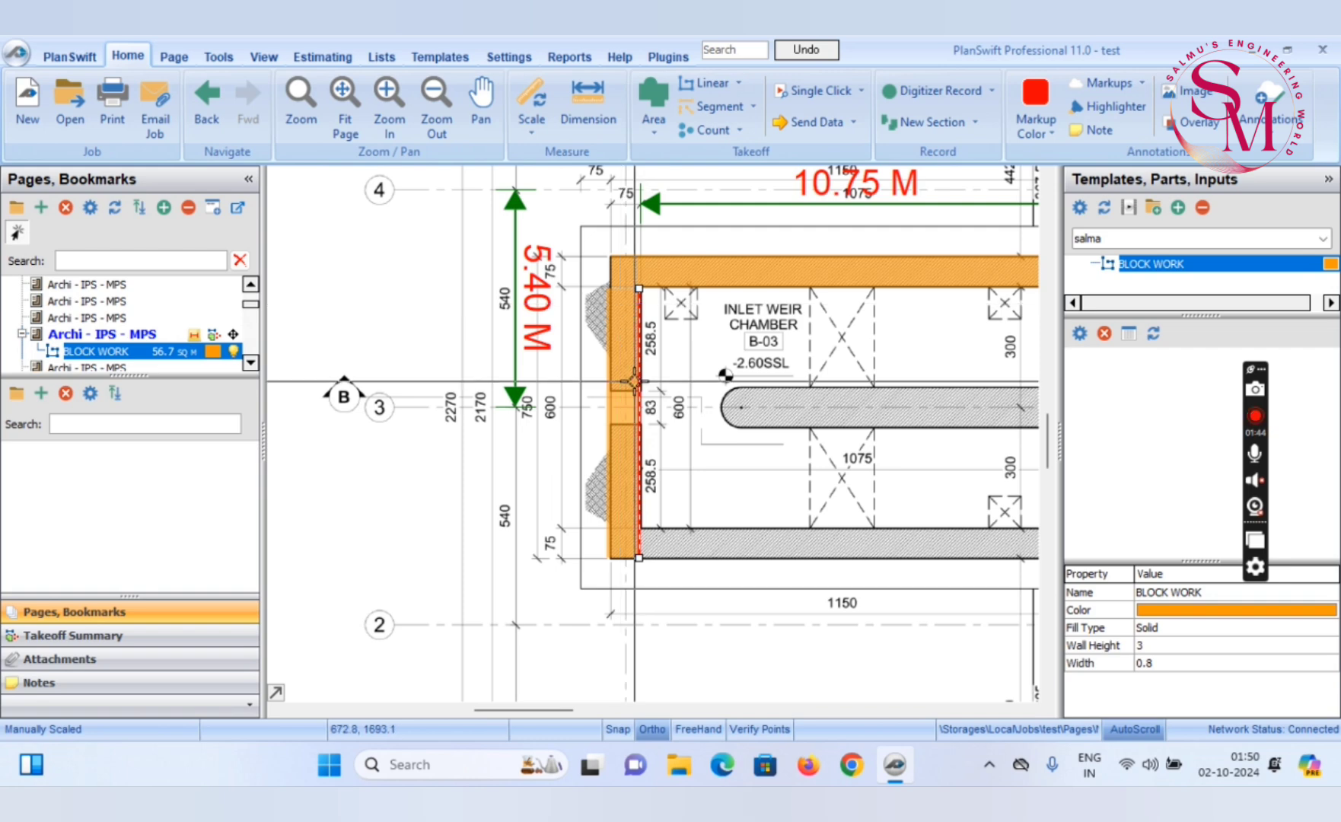
right_click(553, 423)
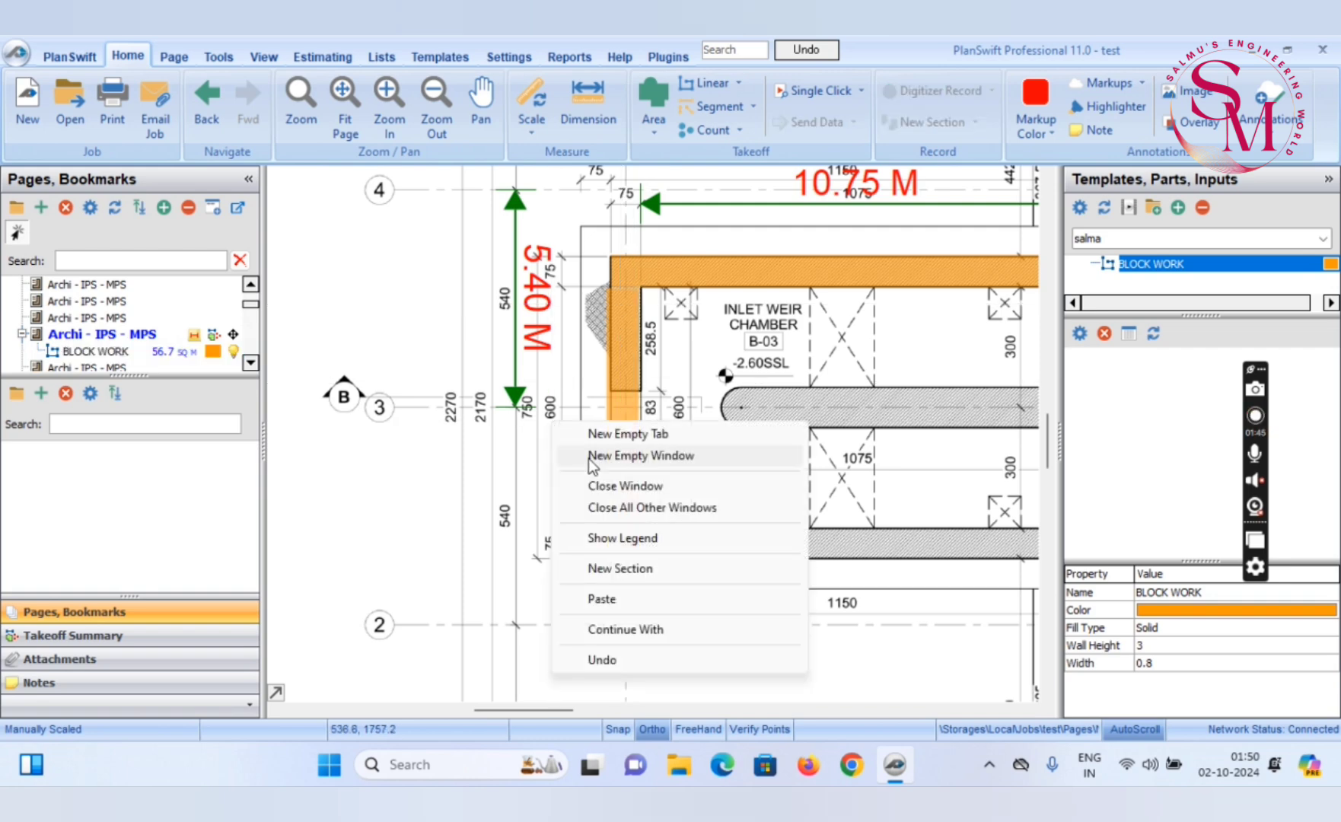
left_click(628, 542)
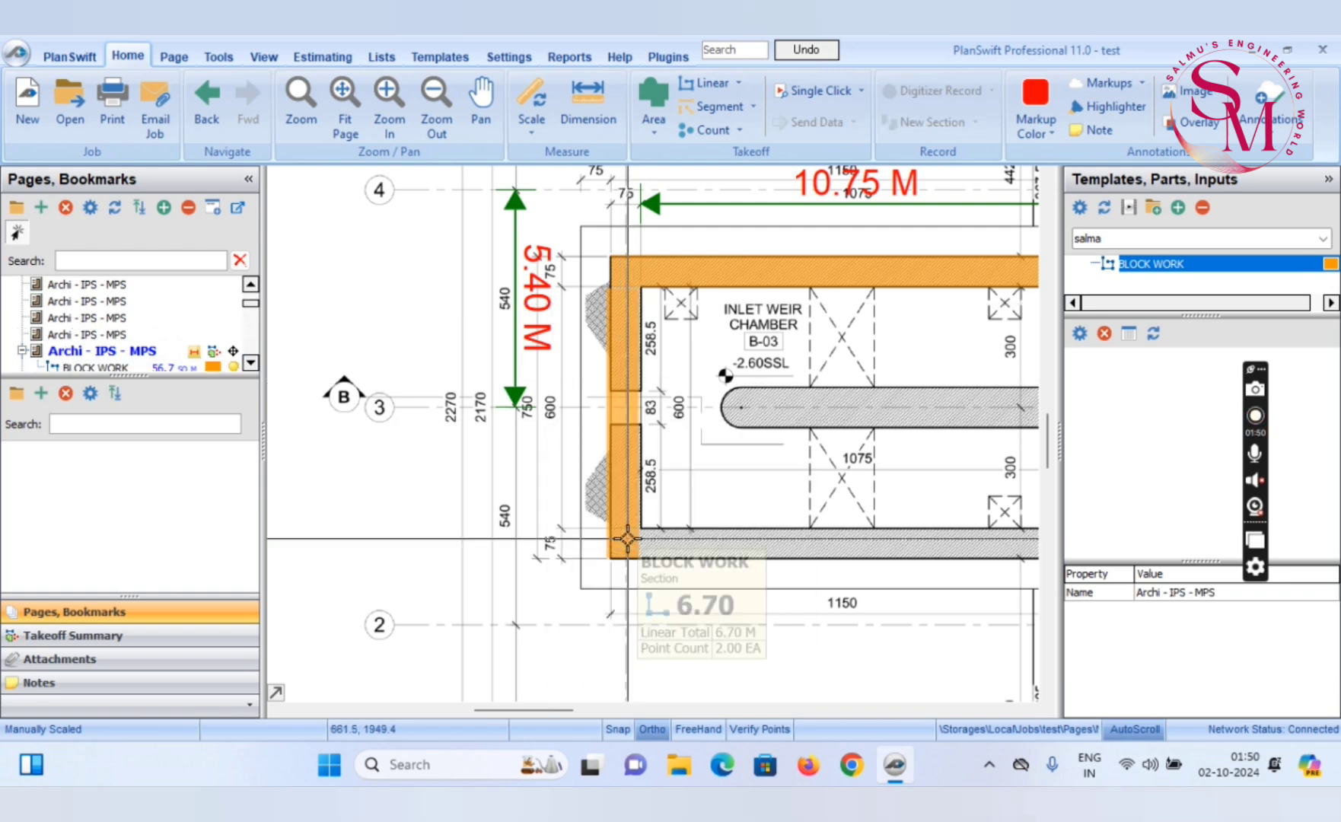
scroll(627, 539, "down", 5)
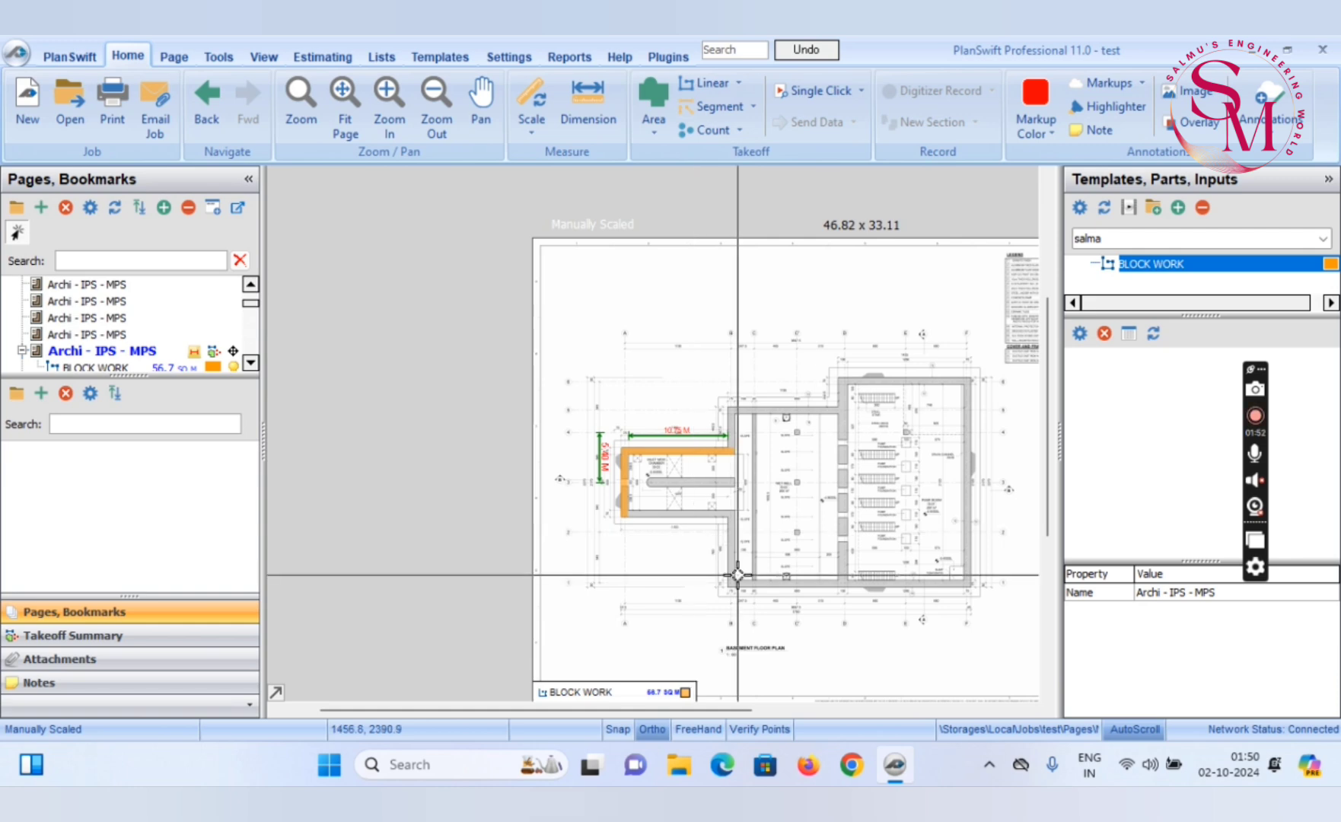
left_click_drag(644, 690, 700, 529)
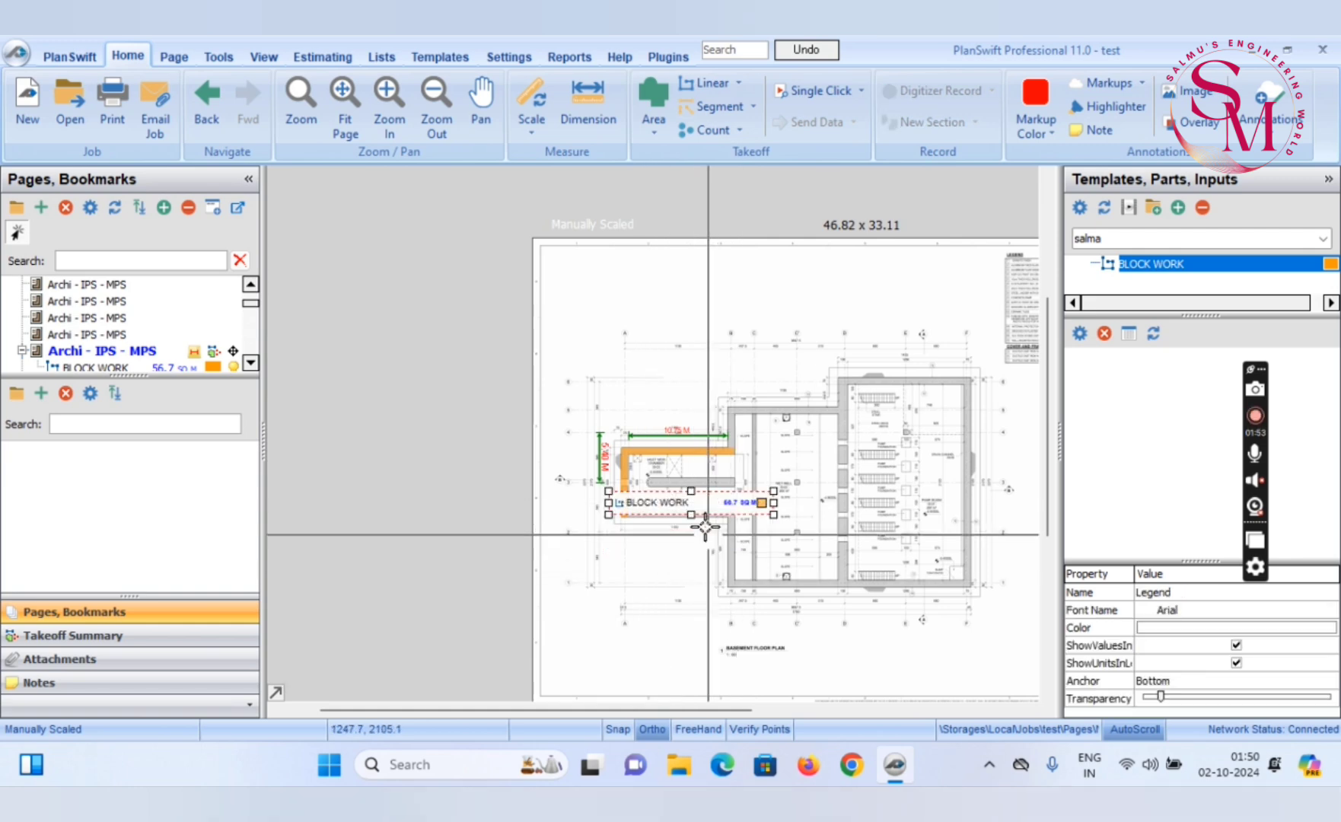
scroll(702, 525, "up", 5)
scroll(875, 438, "down", 3)
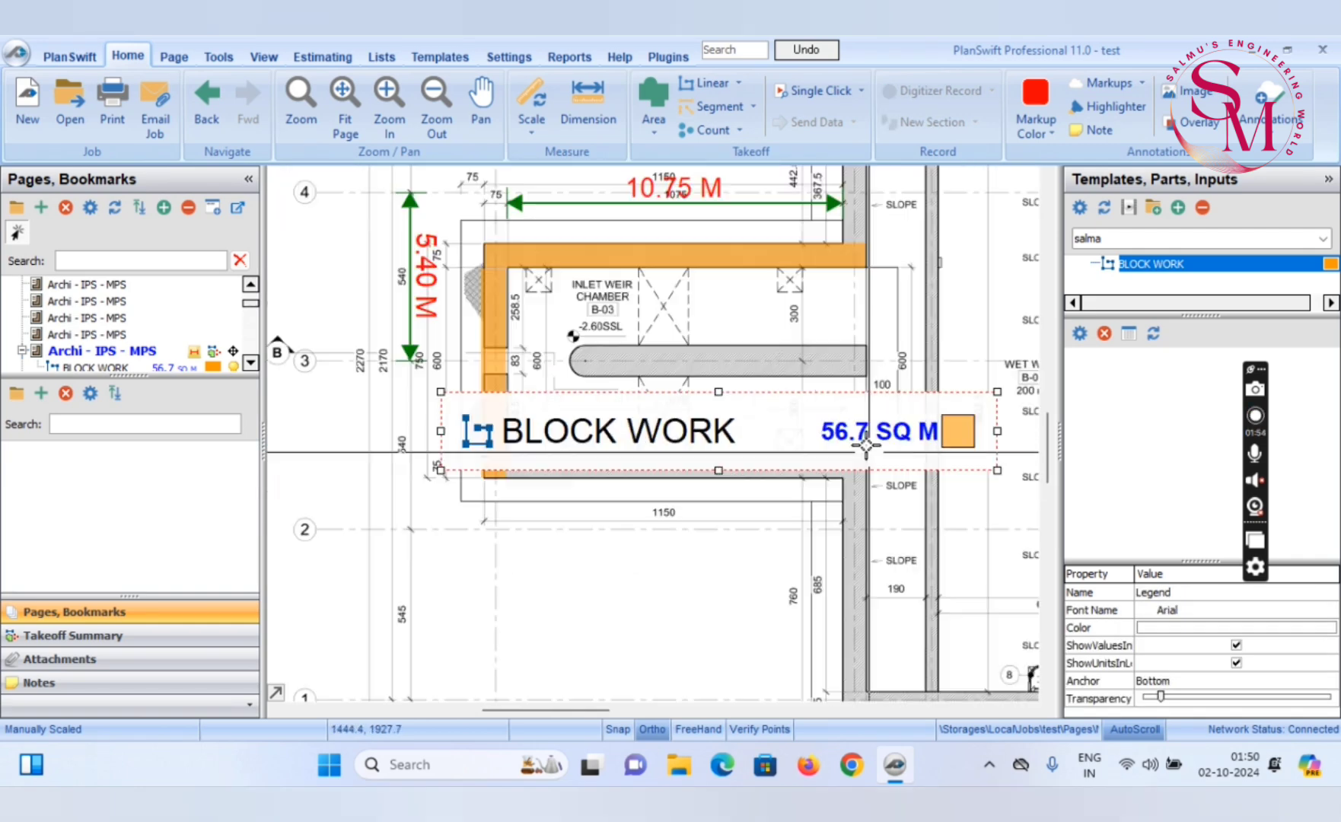
left_click_drag(781, 412, 794, 487)
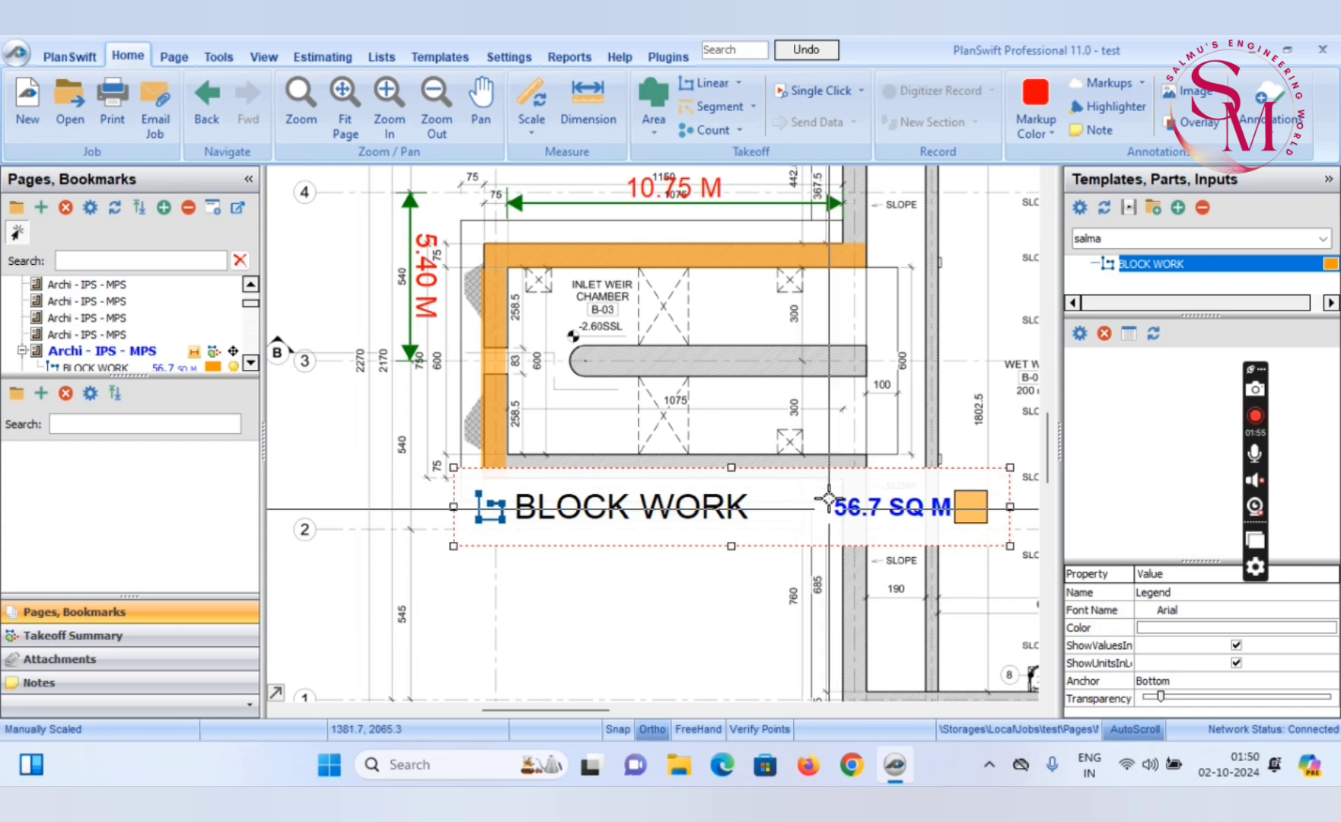
Review the legend's properties and close them without changes
left_click(805, 438)
left_click(797, 512)
right_click(798, 512)
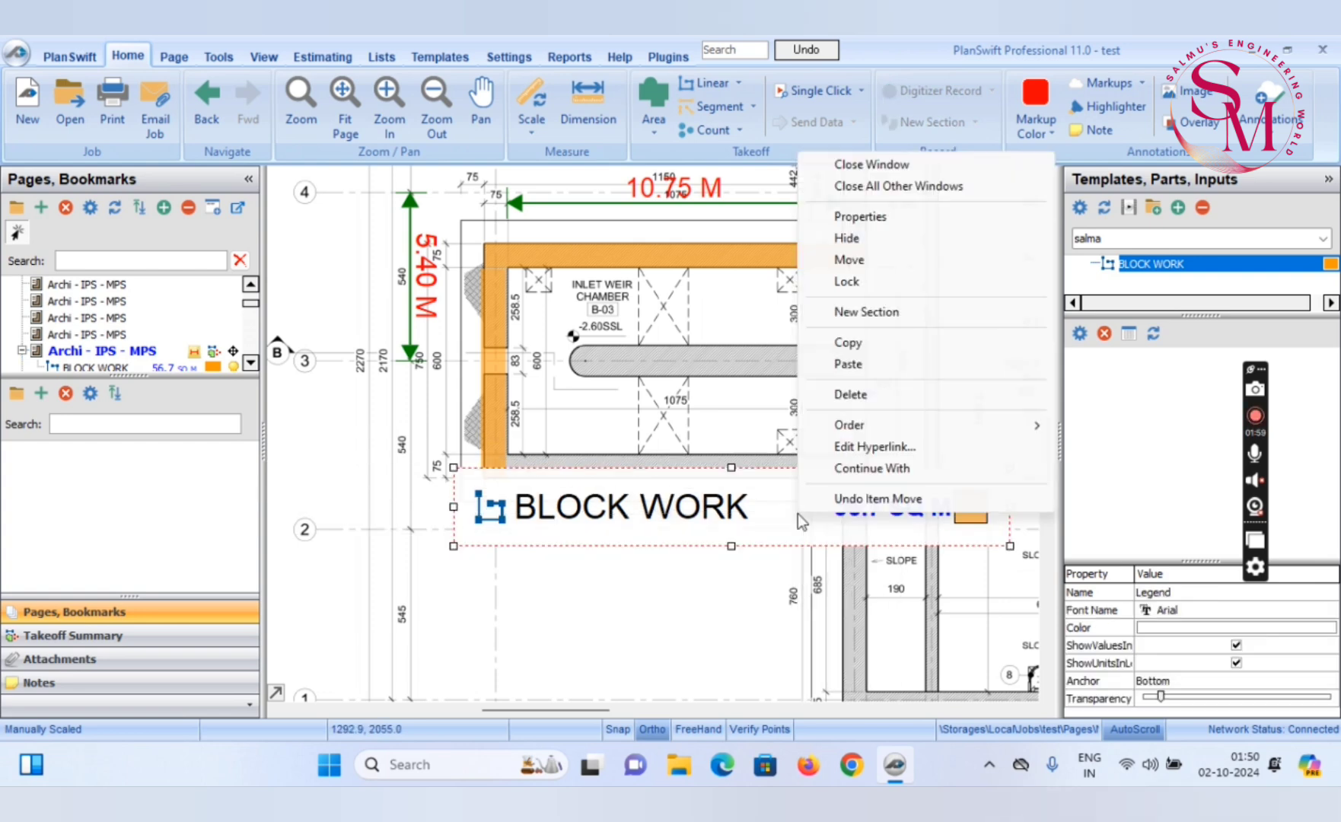
left_click(898, 216)
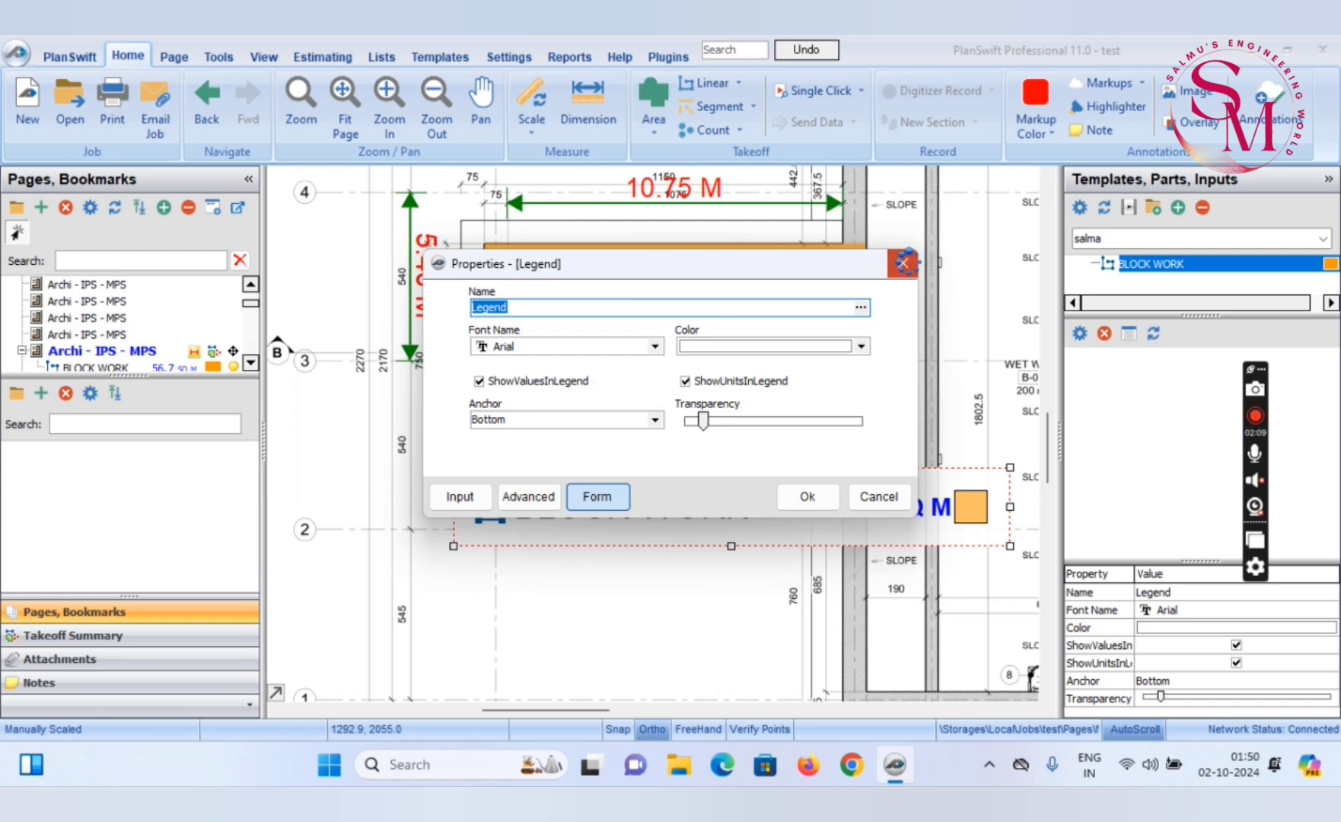
left_click(902, 264)
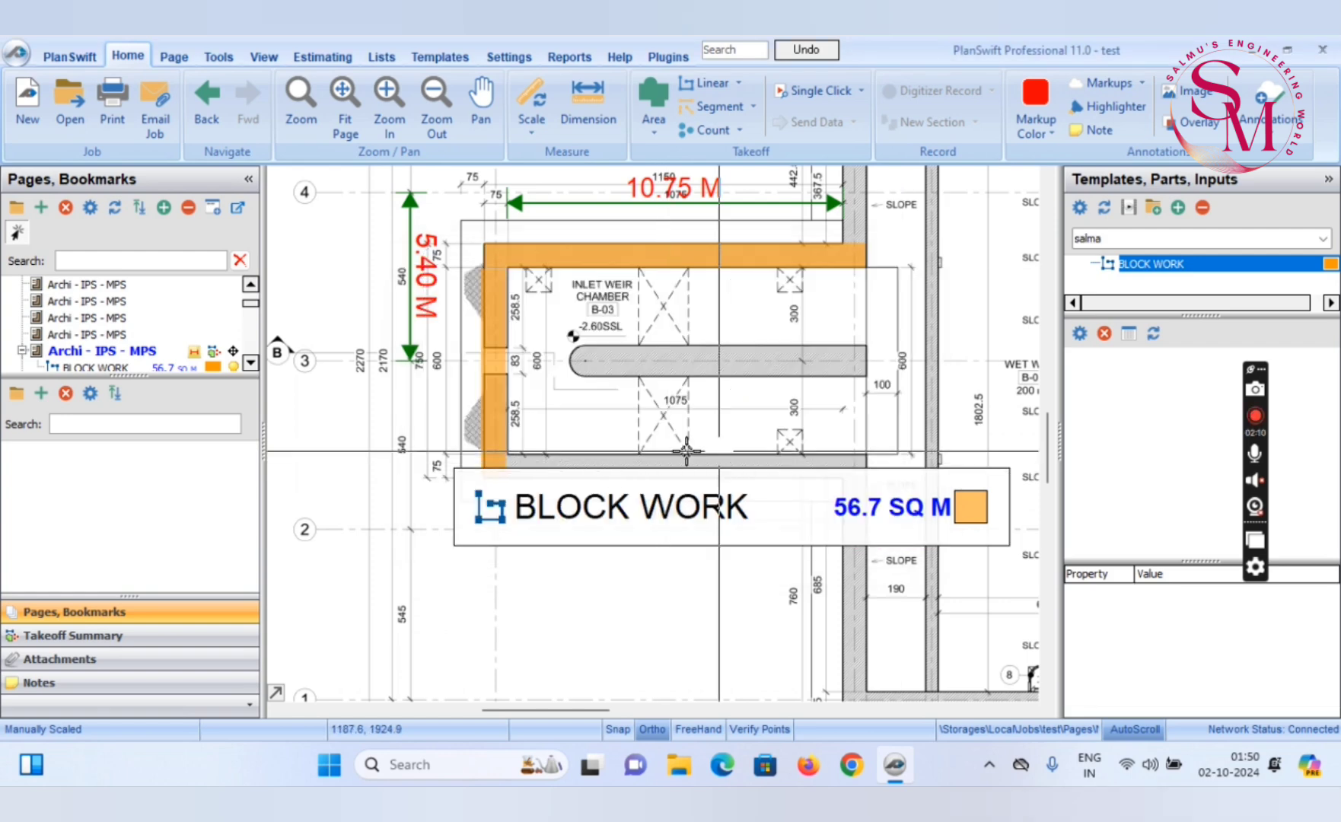
Shift the legend slightly lower so it sits clear of the inlet weir chamber's lower wall
left_click_drag(733, 508, 718, 530)
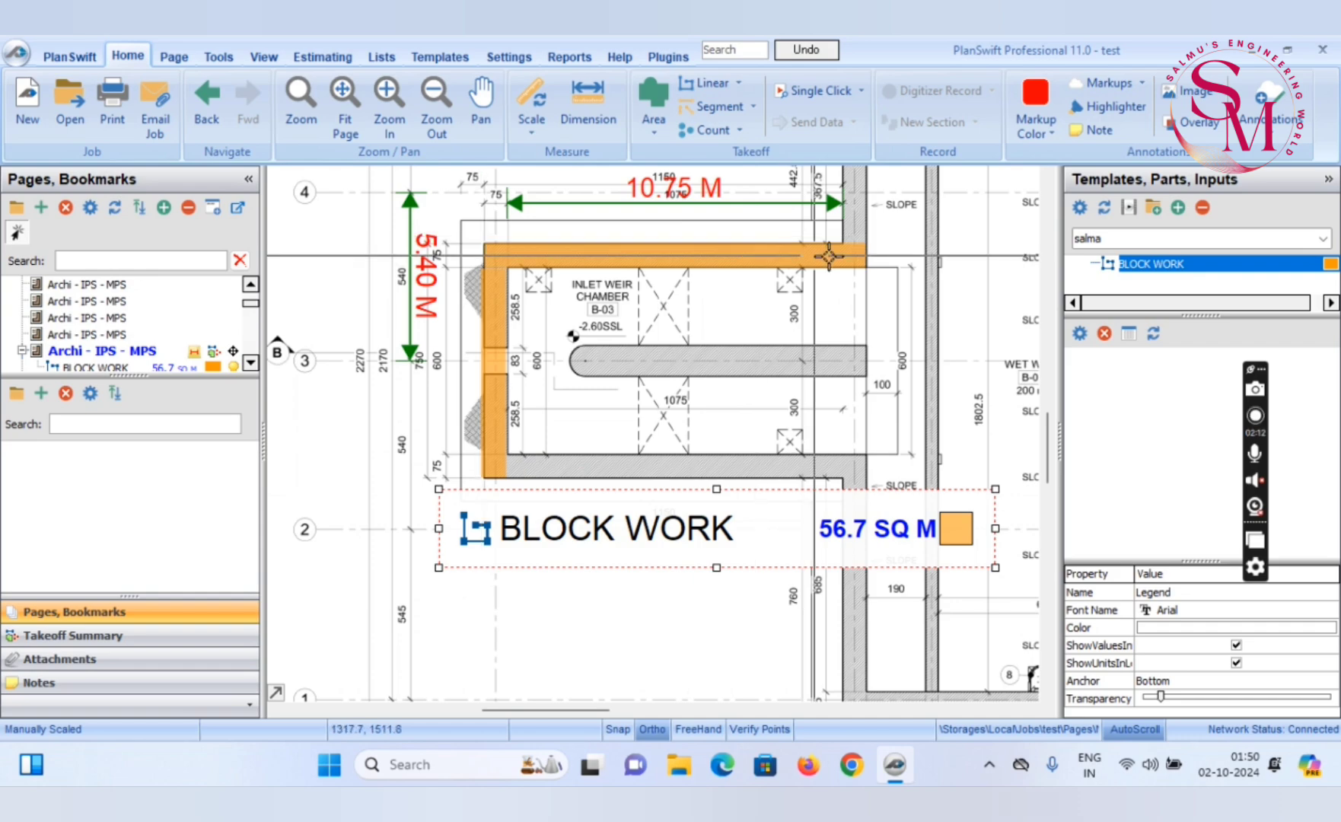
scroll(491, 362, "up", 3)
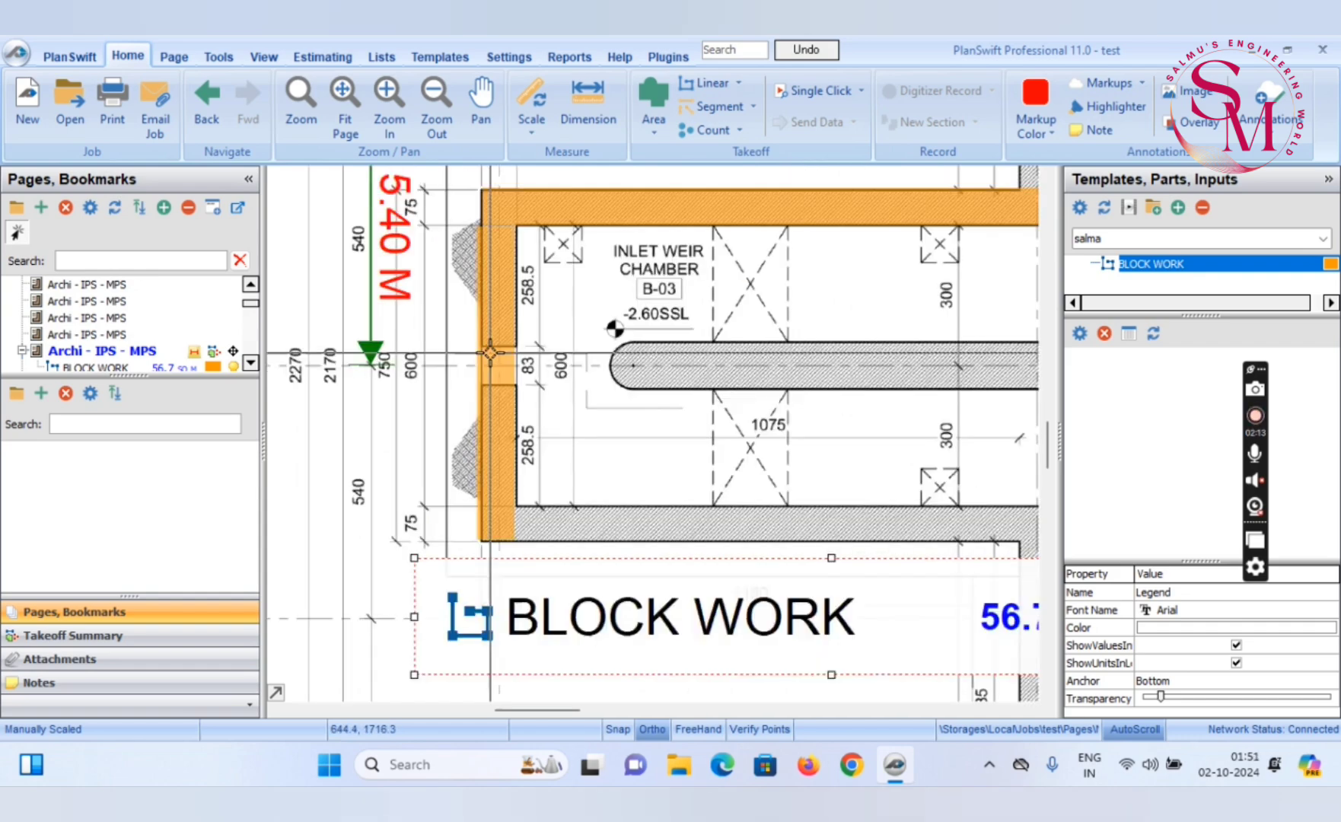